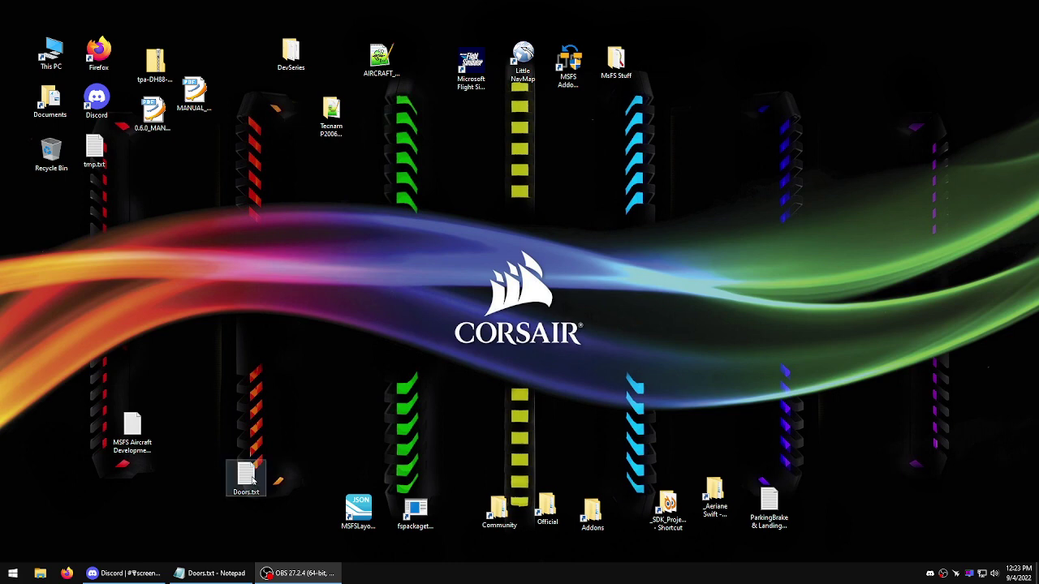
- Bring up Doors.txt and enlarge its window to fit the pilot and cargo door animation code
drag(296, 572, 203, 575)
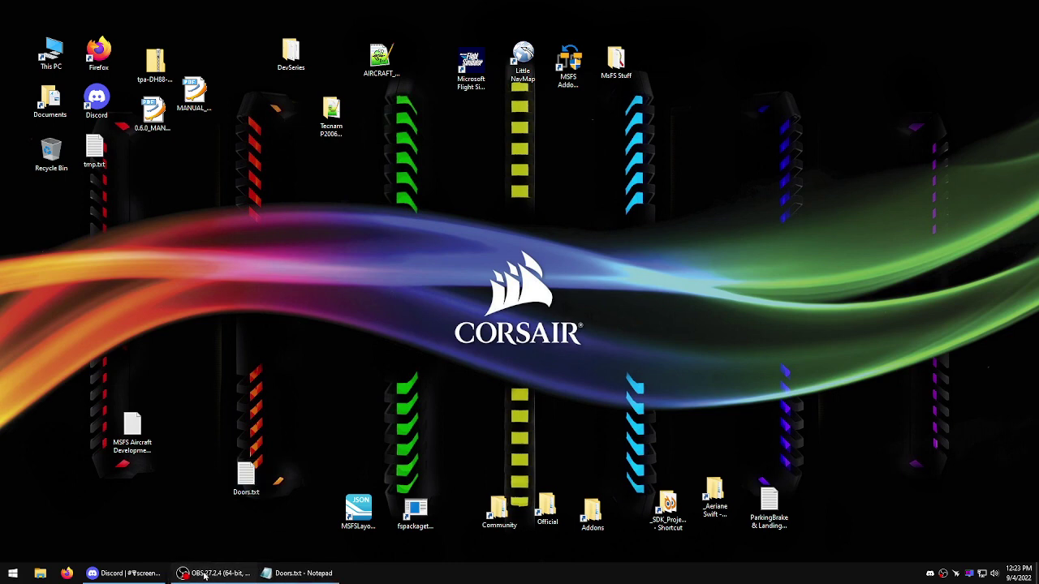
click(285, 575)
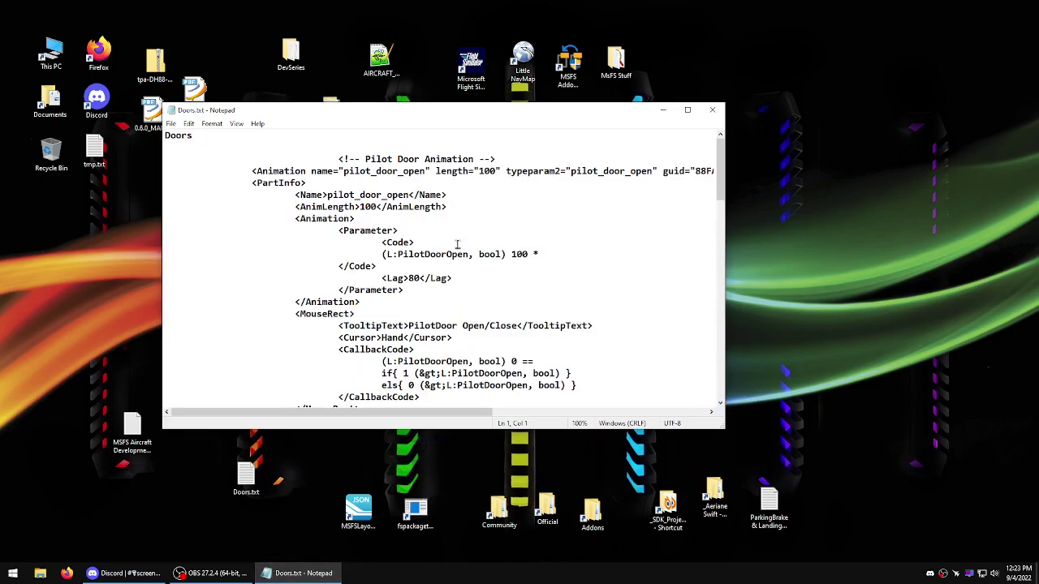
drag(718, 425, 770, 470)
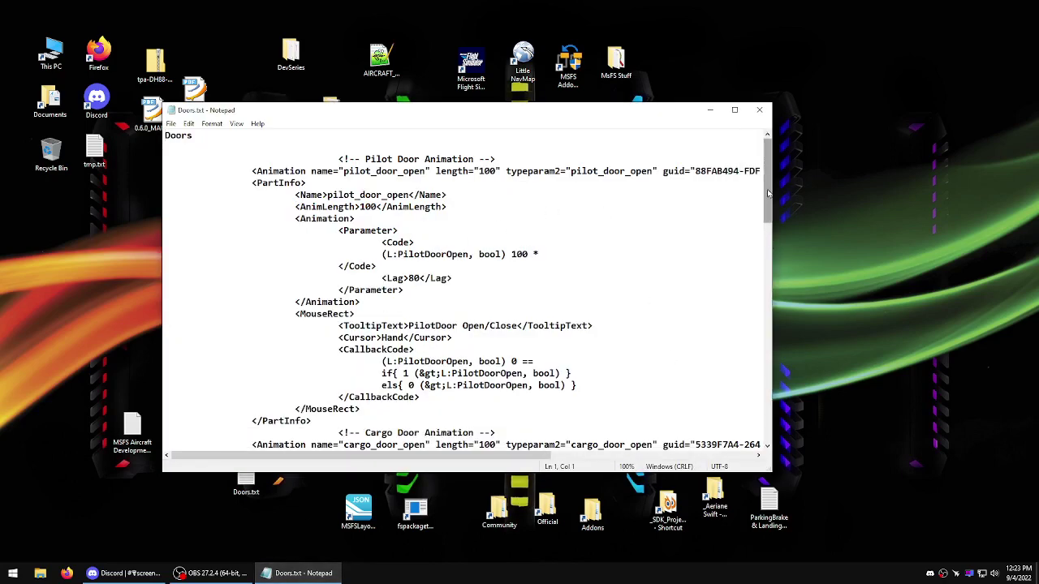
mouse_move(768, 189)
mouse_down()
mouse_move(787, 280)
mouse_move(785, 189)
mouse_up()
drag(328, 114, 318, 91)
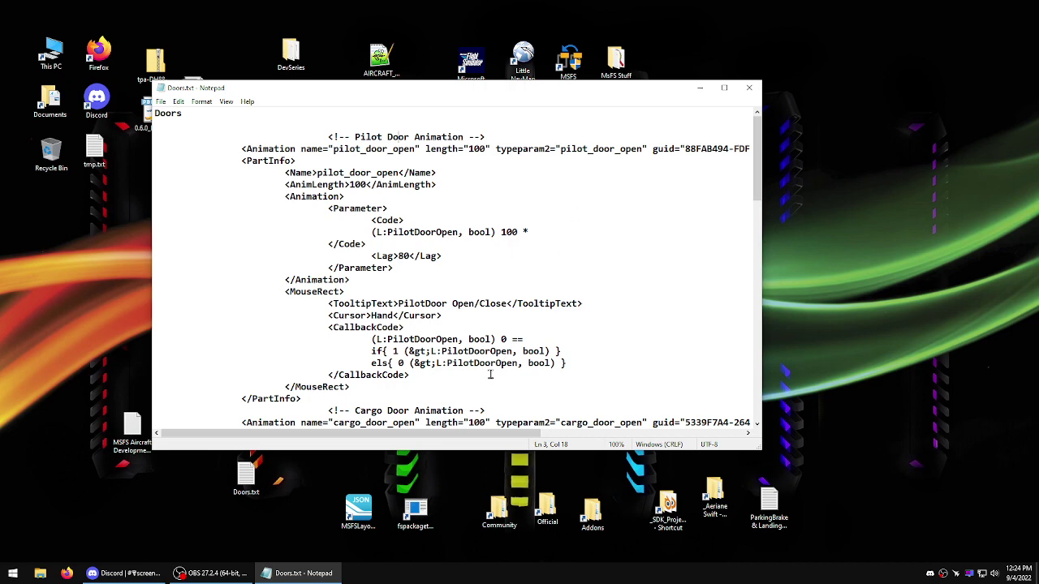
drag(443, 430, 480, 440)
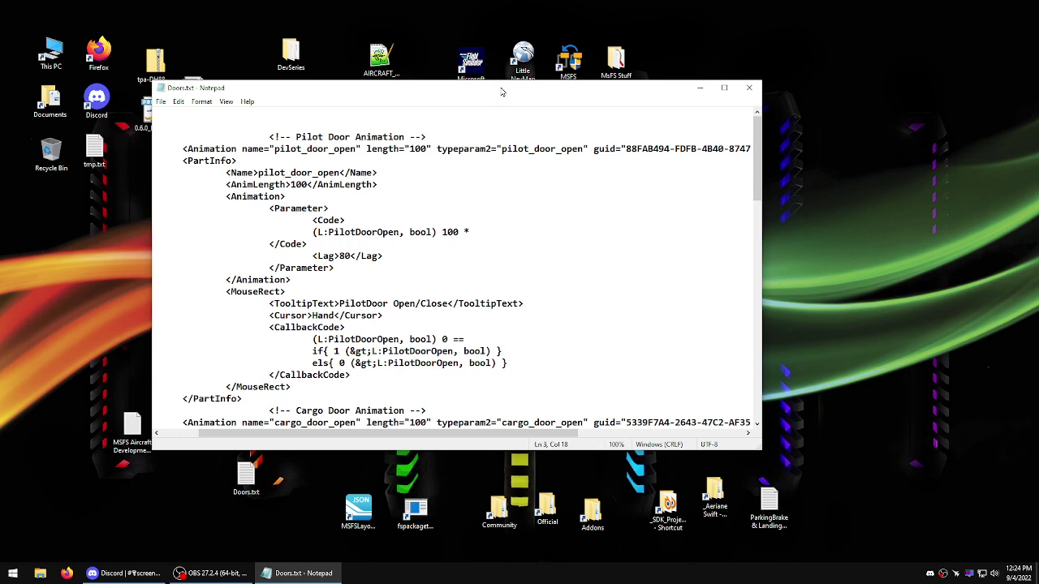
drag(760, 448, 989, 554)
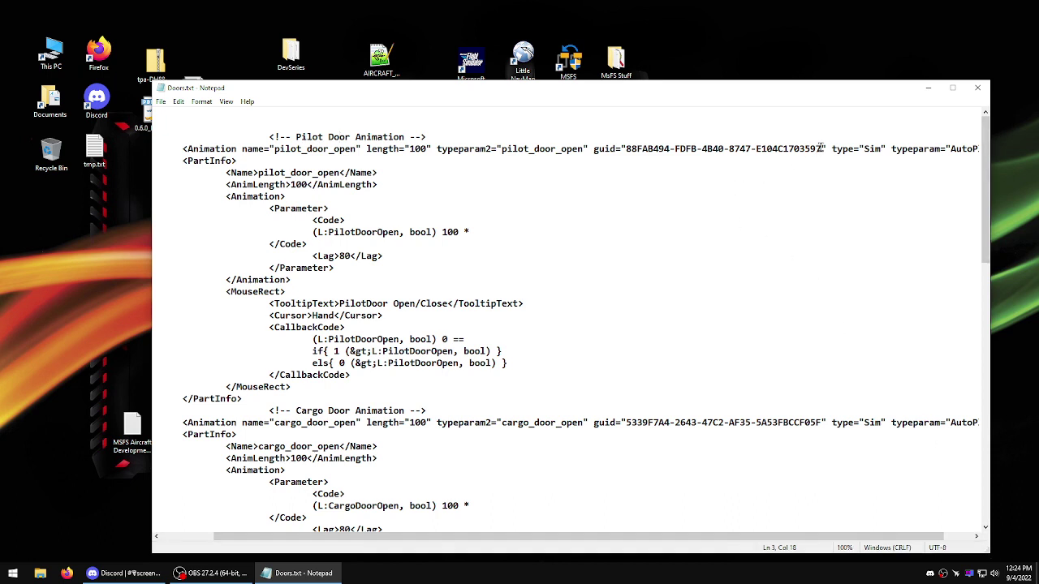
- Examine the guid values in the pilot_door_open and cargo_door_open animation lines
drag(820, 148, 627, 149)
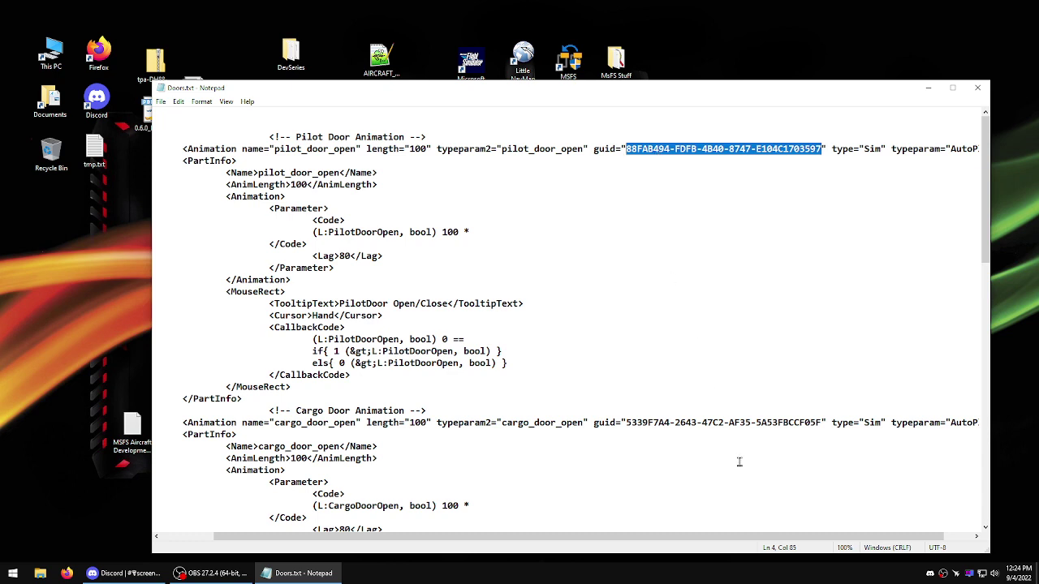
drag(631, 422, 681, 422)
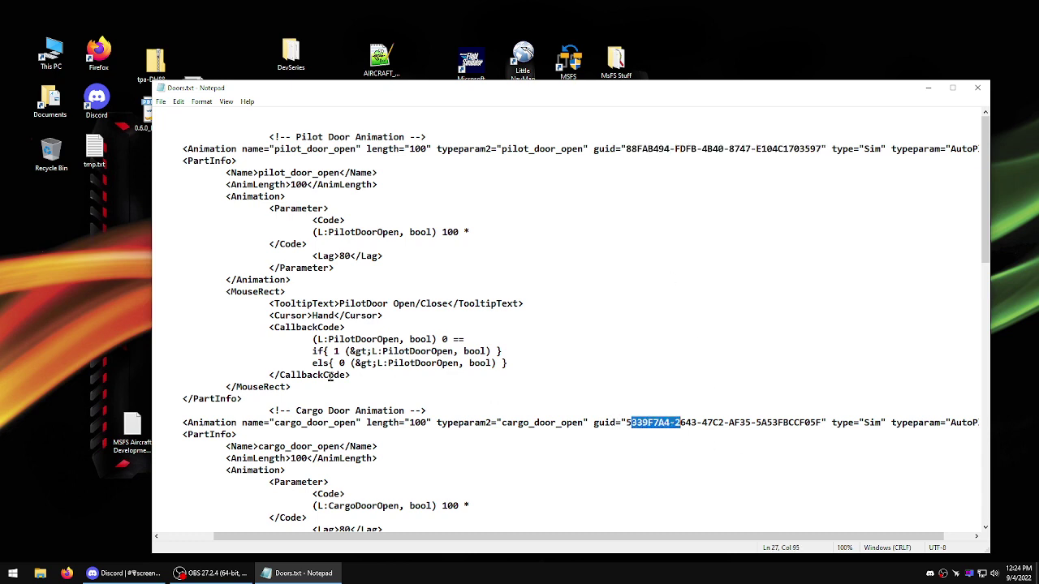
drag(253, 423, 209, 423)
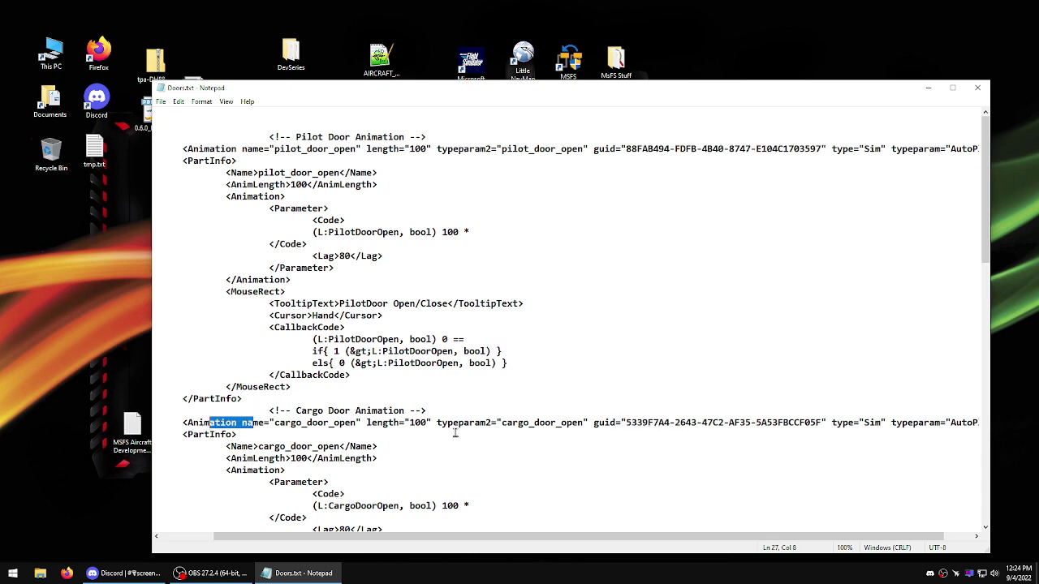
drag(626, 422, 820, 424)
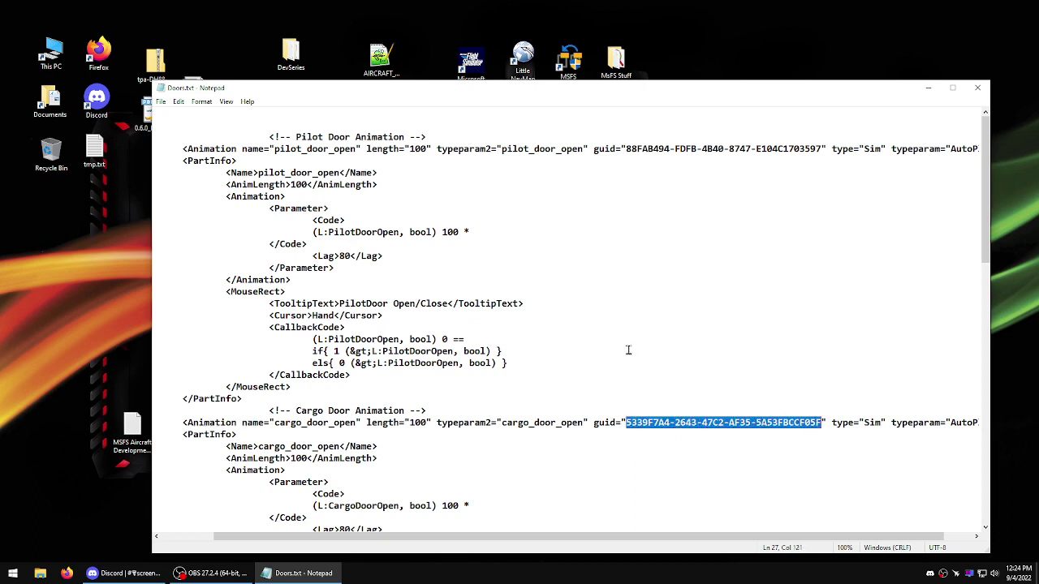
click(524, 314)
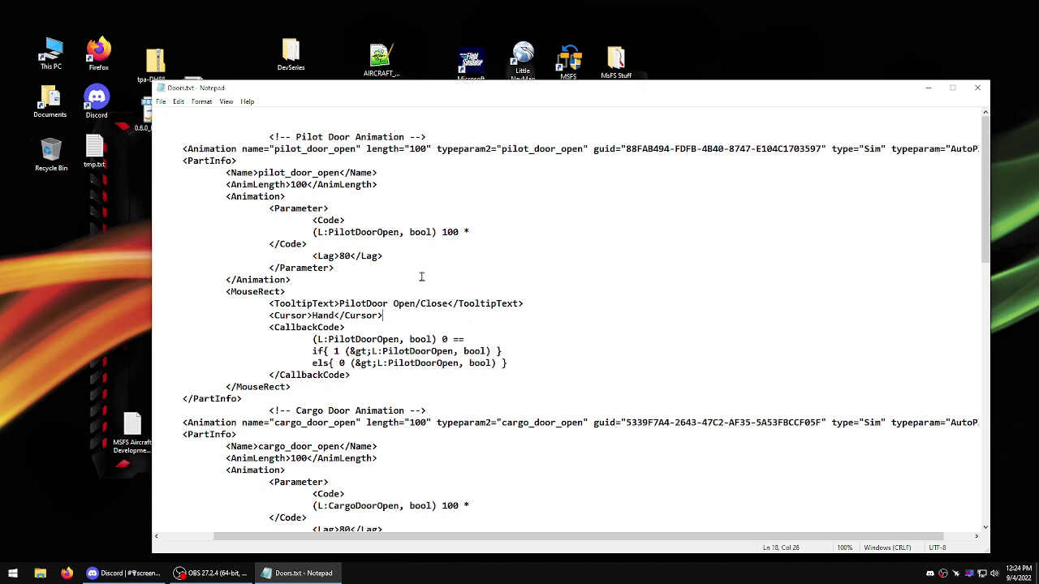
- Launch GuidGenW.exe from the GUID_Generator_PORTABLE folder in Documents
double_click(42, 96)
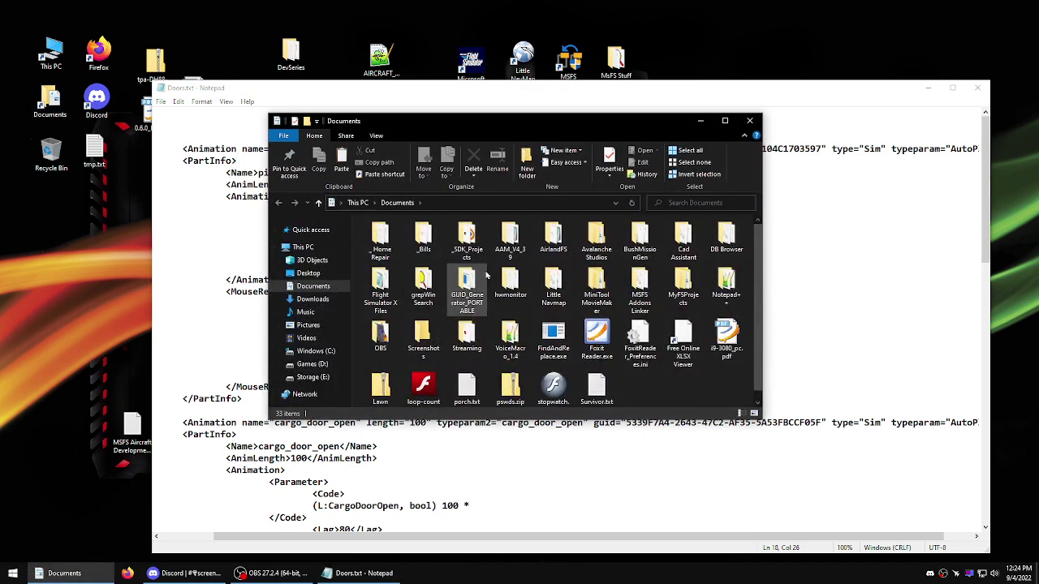
double_click(478, 284)
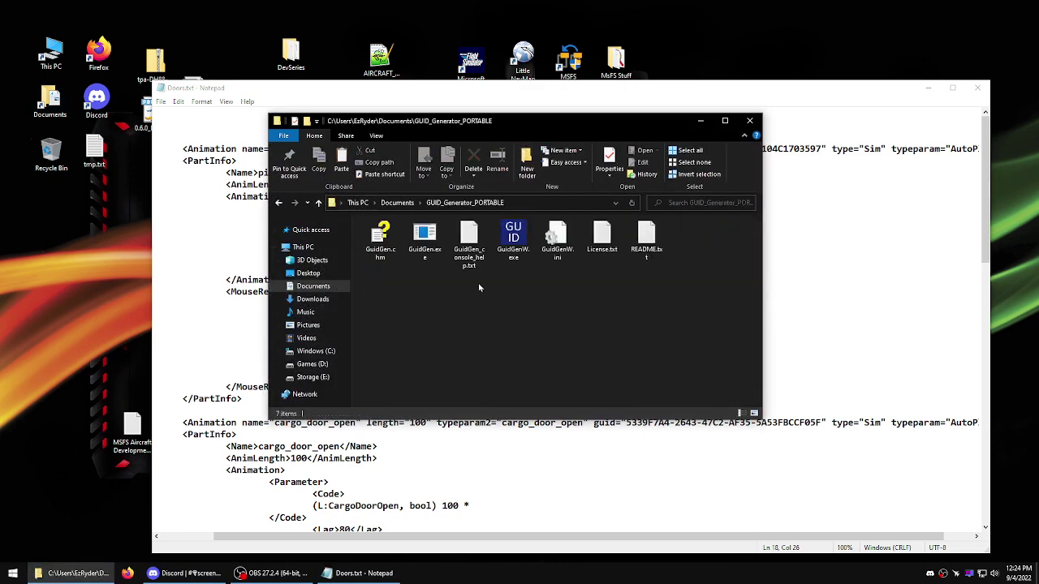
click(512, 237)
double_click(513, 237)
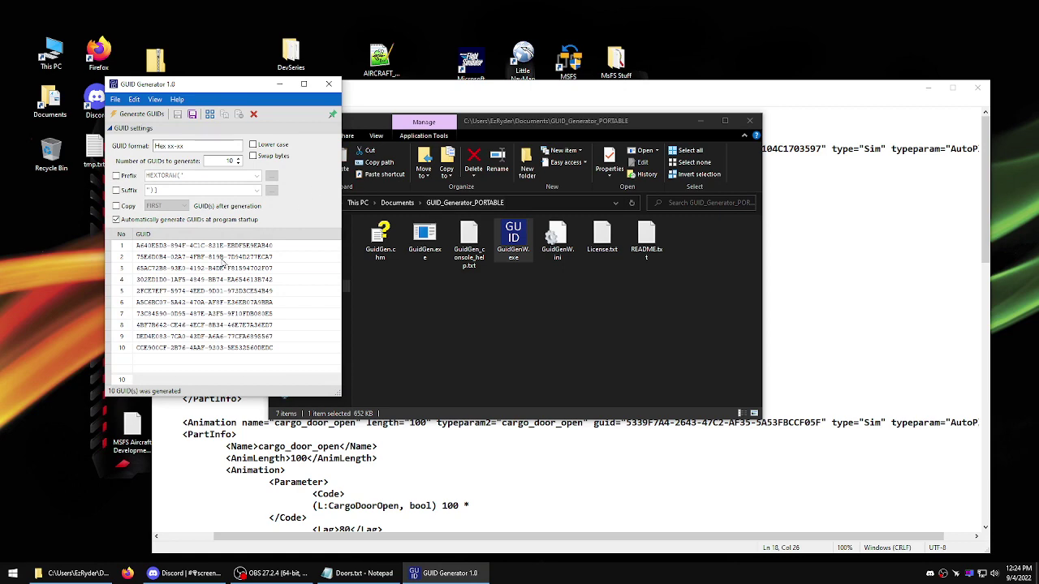
- Look through several generated GUIDs, then close the GUID generator and its folder window
click(223, 258)
click(195, 280)
click(175, 292)
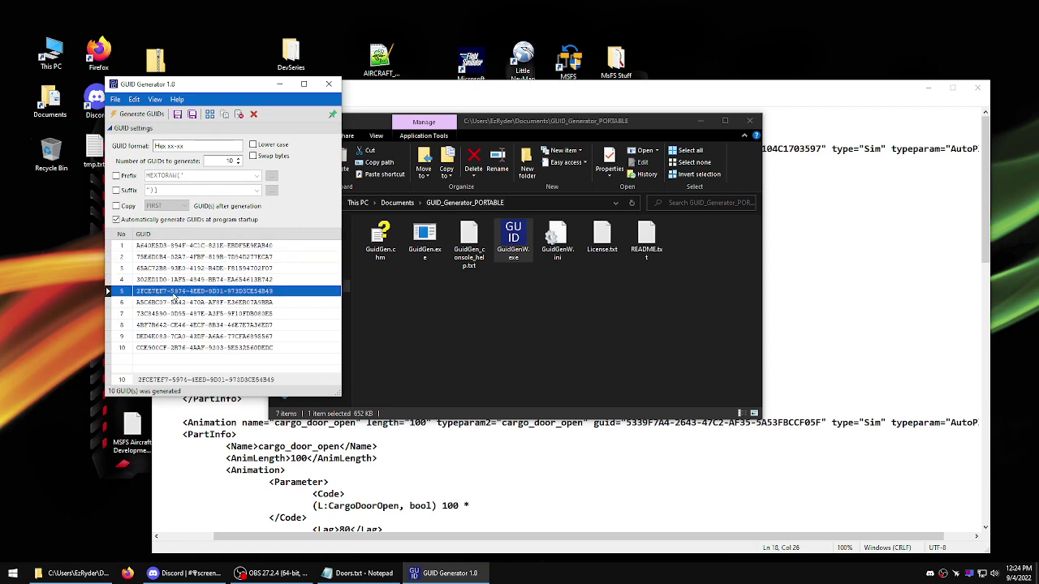
click(164, 315)
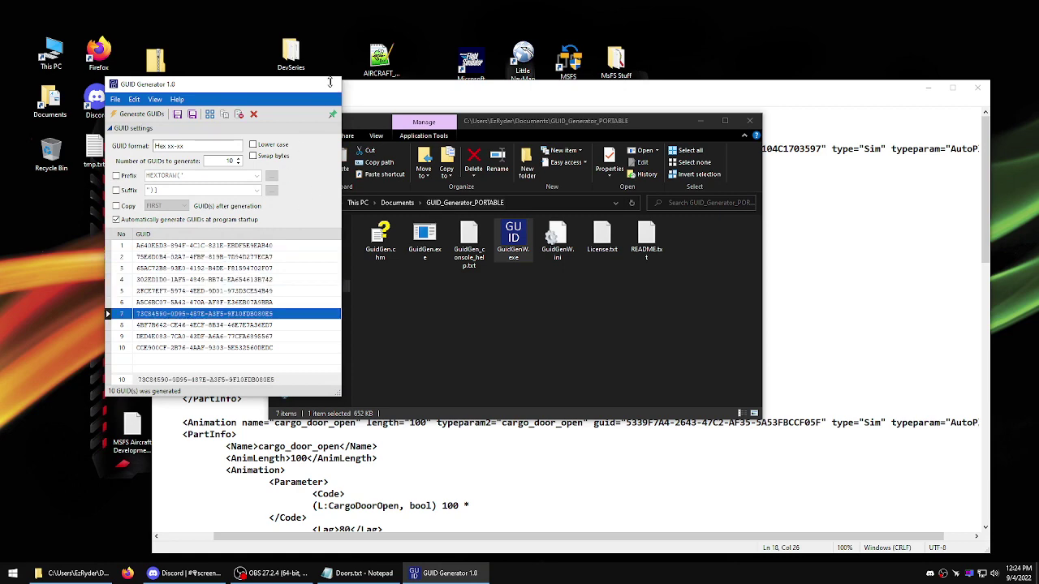
click(328, 84)
click(749, 120)
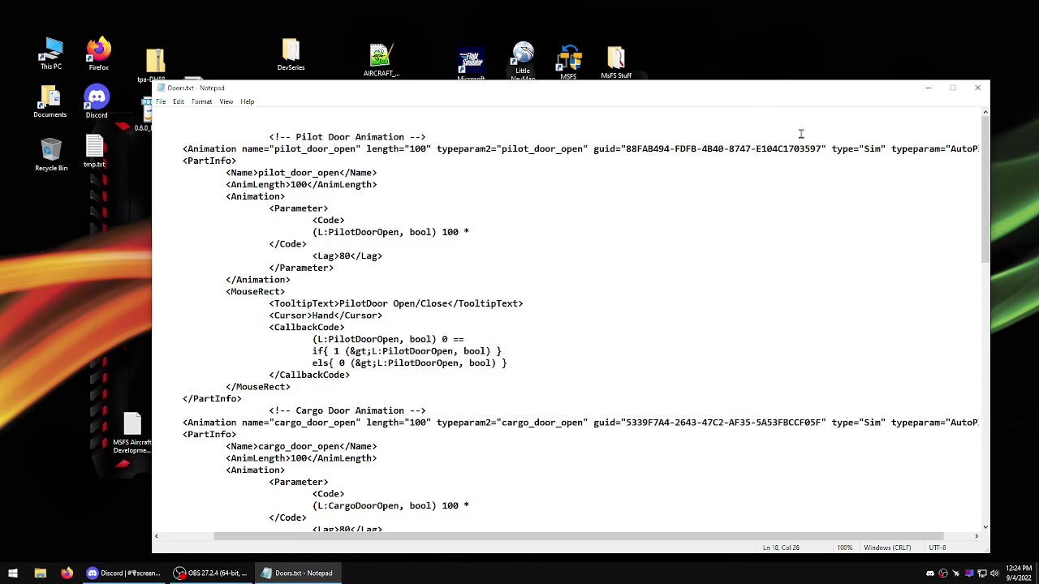
- Compare the guid of the pilot door animation with that of the cargo door animation in Doors.txt
drag(822, 148, 624, 149)
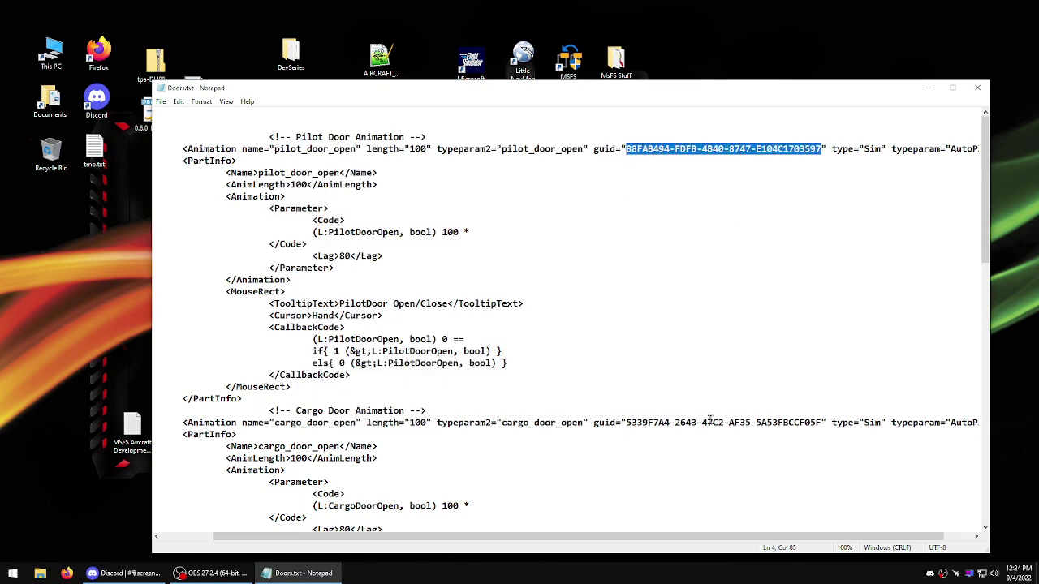
drag(626, 423, 821, 423)
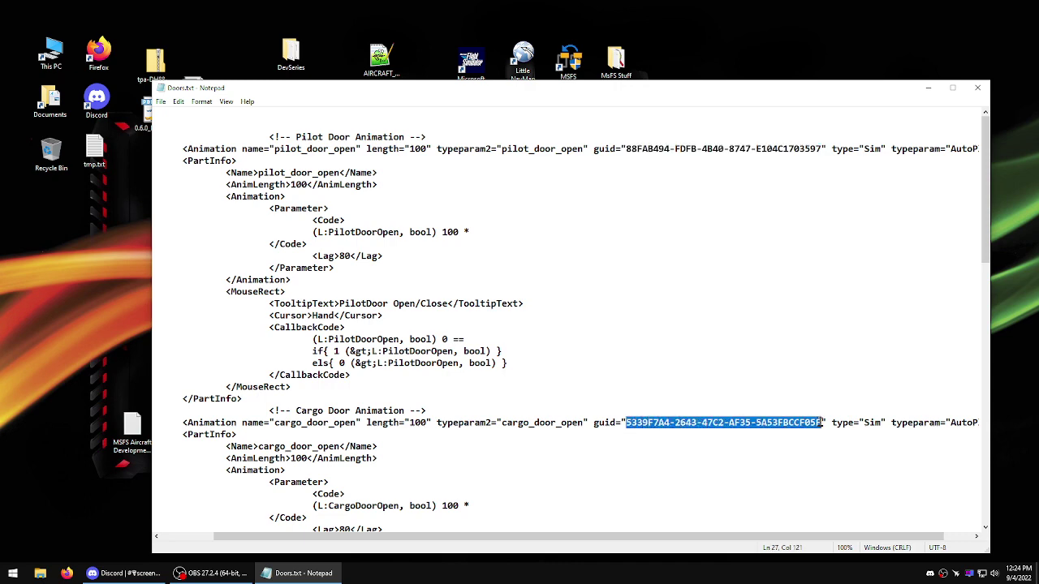
click(417, 172)
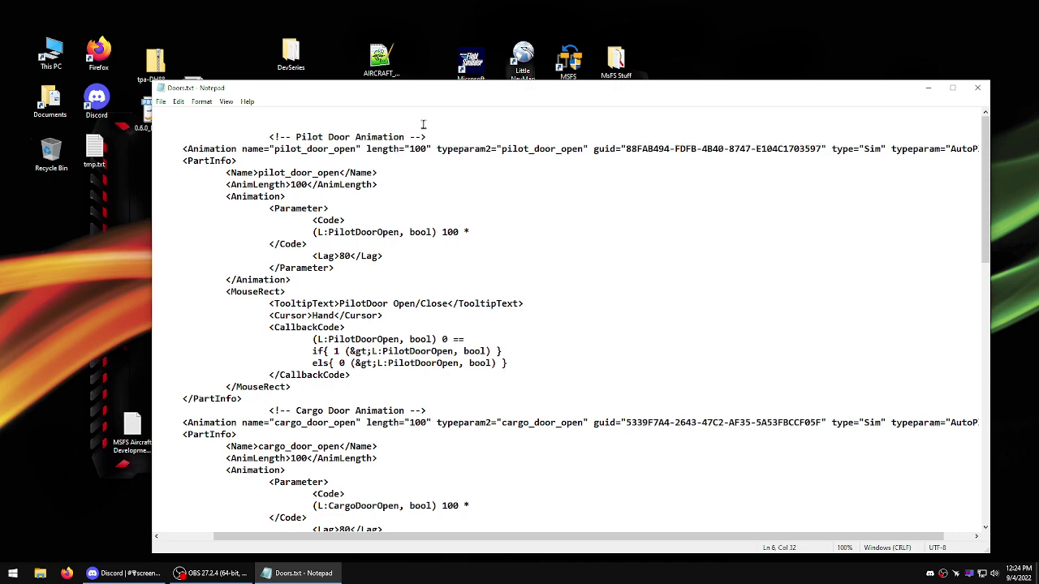
- Reposition and resize the Doors.txt window, and review the Pilot Door Animation and Cargo Door Animation code blocks with their comment headings
drag(443, 96, 395, 52)
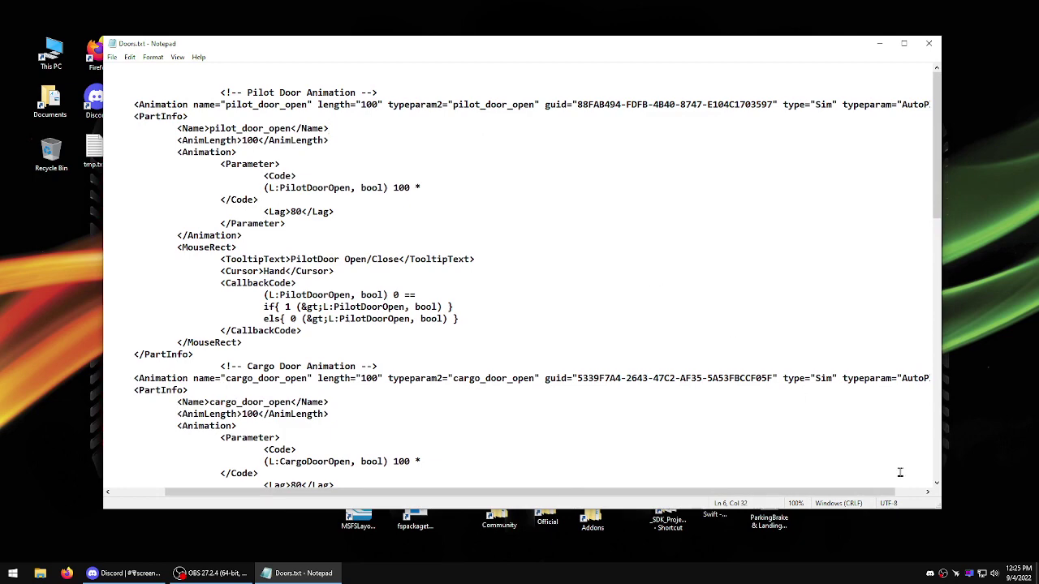
drag(939, 511, 896, 520)
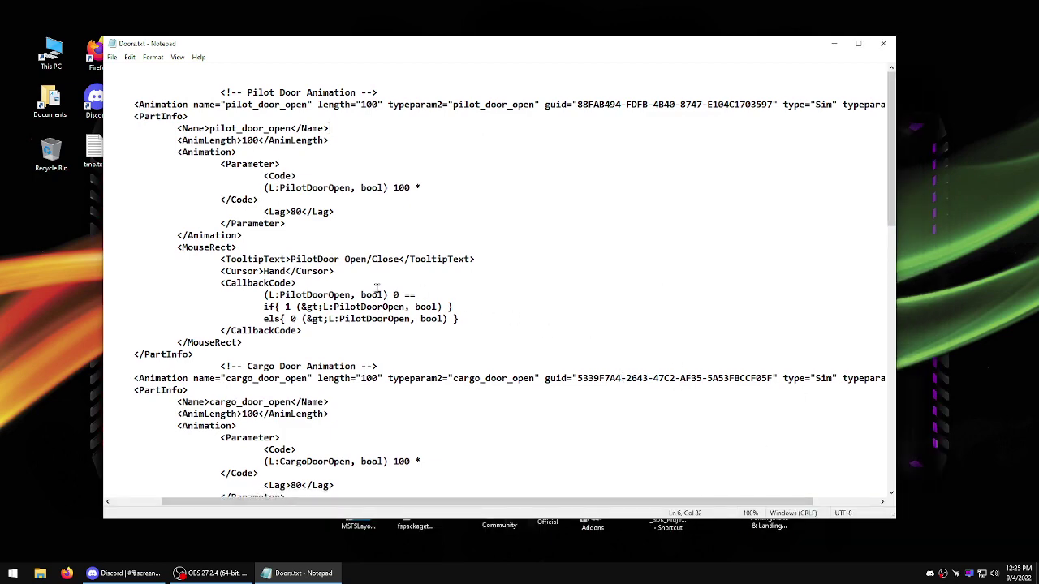
scroll(377, 288, down, 3)
scroll(376, 288, down, 8)
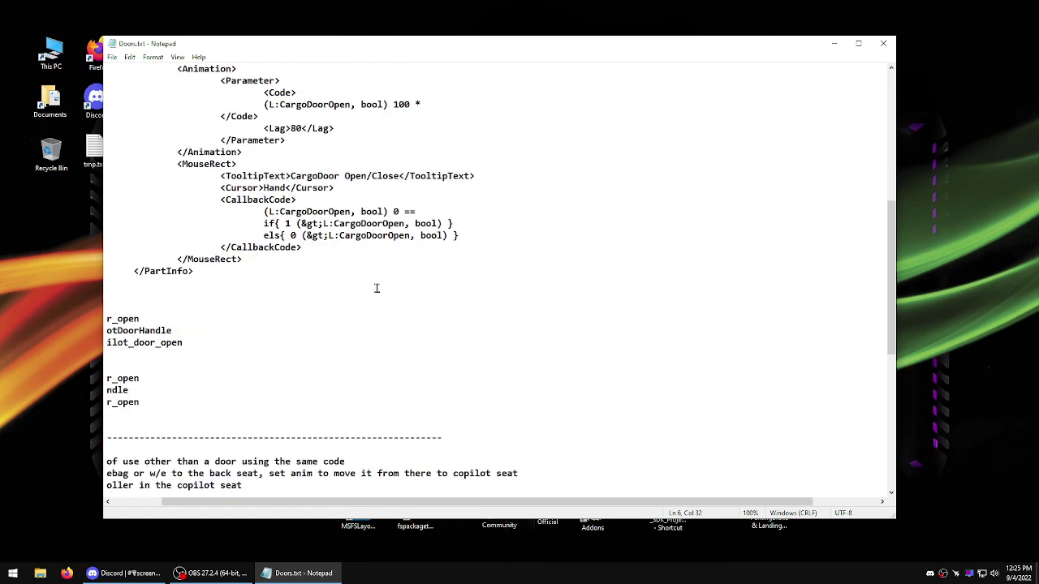
scroll(377, 288, up, 8)
scroll(377, 288, up, 3)
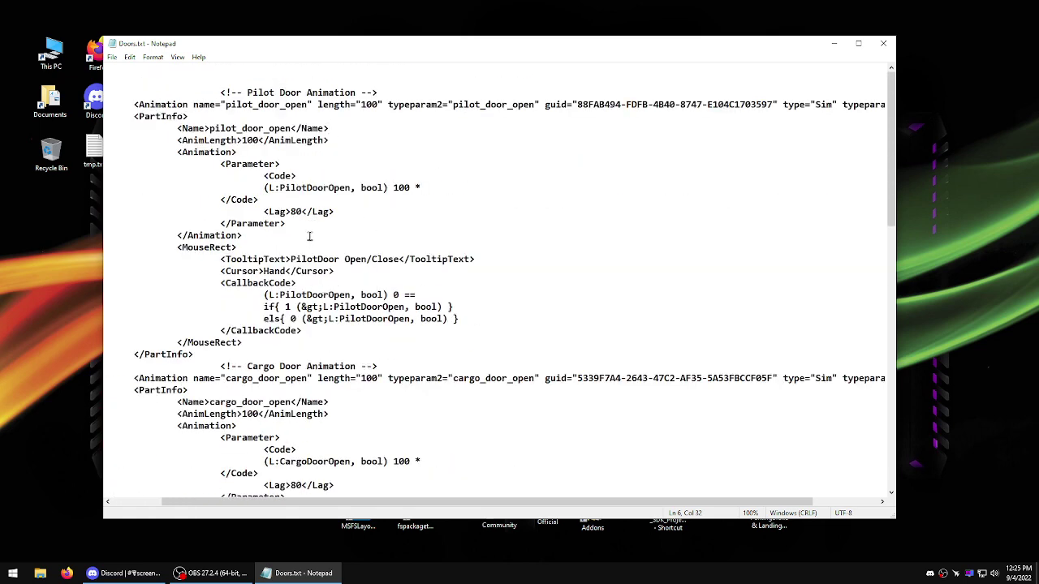
drag(346, 366, 242, 366)
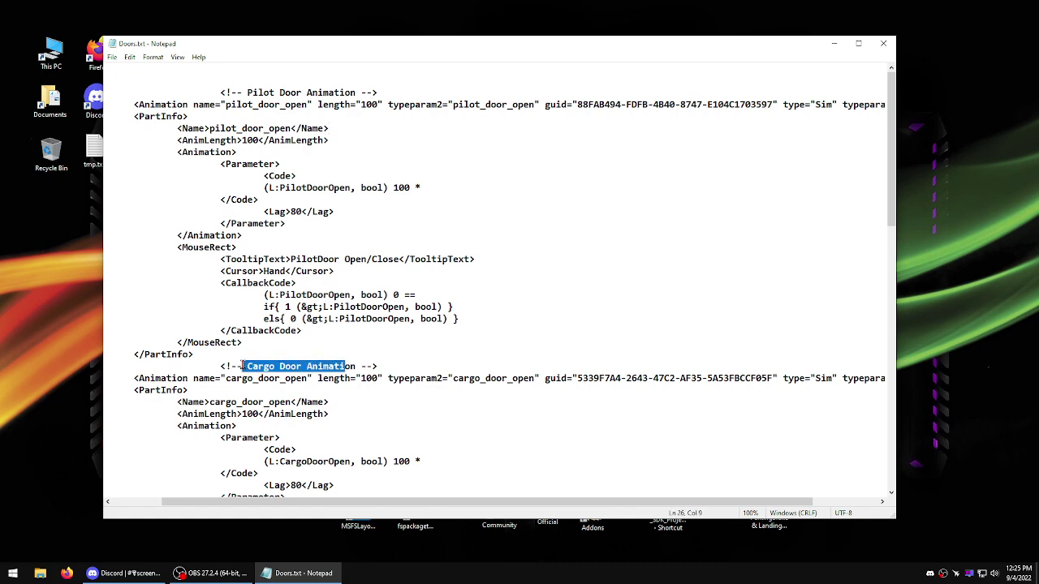
drag(338, 93, 237, 93)
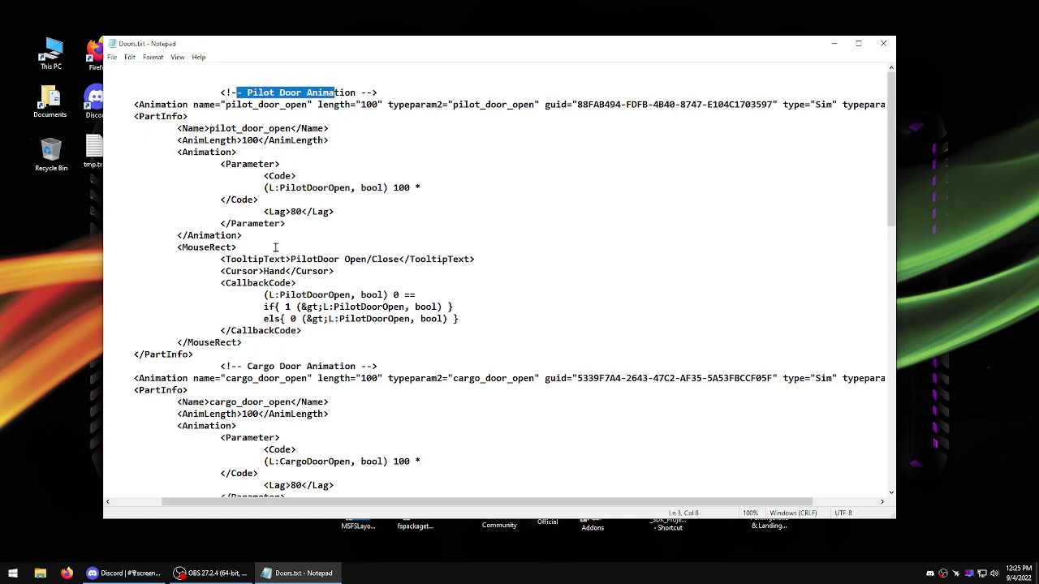
- Check the cargo_door_open name in the cargo door's Animation name, typeparam2 and PartInfo Name entries
scroll(275, 247, down, 2)
scroll(275, 247, down, 3)
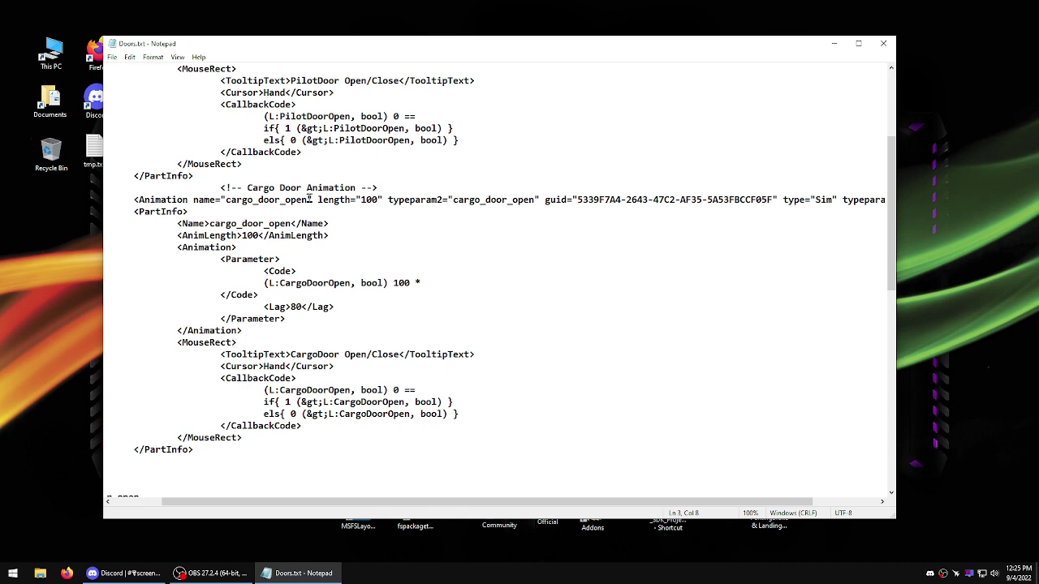
drag(310, 200, 231, 199)
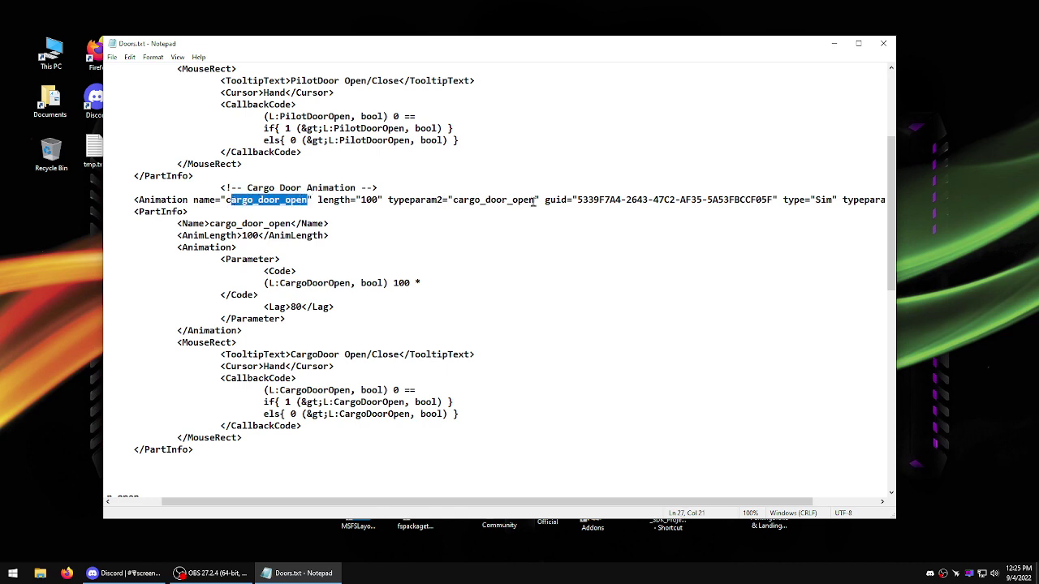
drag(535, 200, 454, 199)
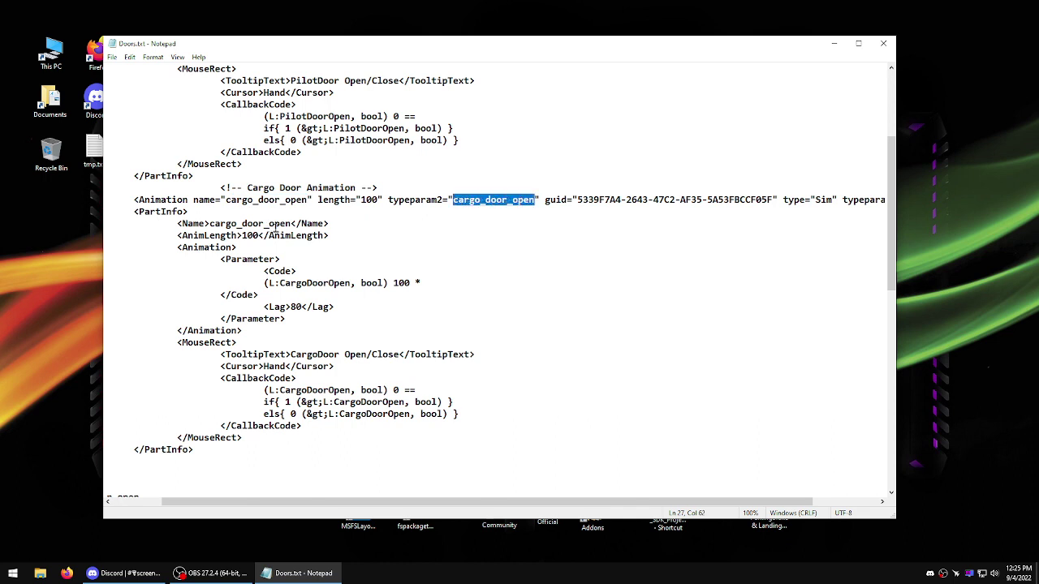
drag(286, 225, 215, 225)
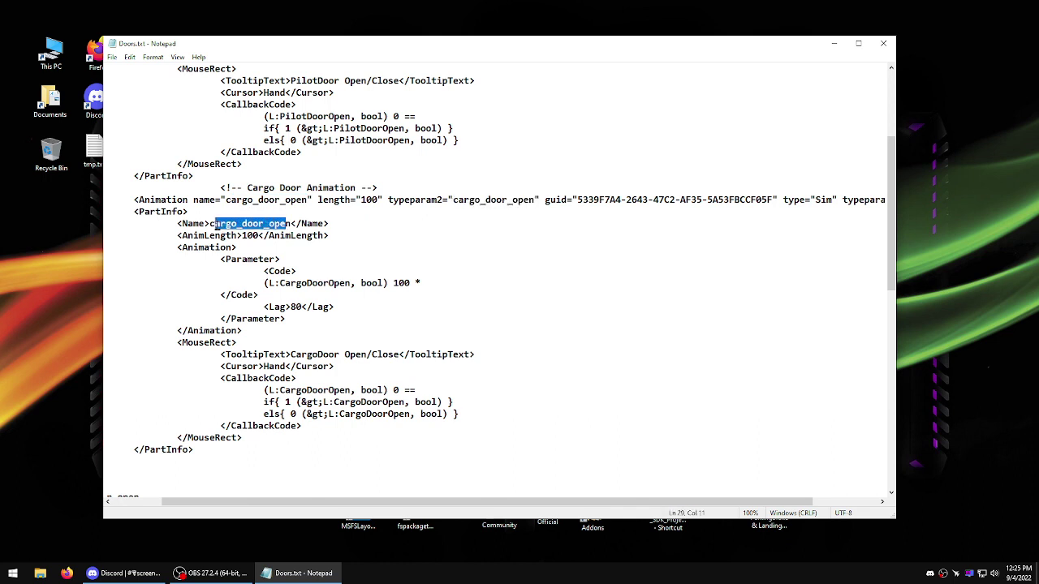
- Check the CargoDoorOpen variable in the cargo door's animation Code and in its mouse CallbackCode lines
scroll(243, 225, down, 2)
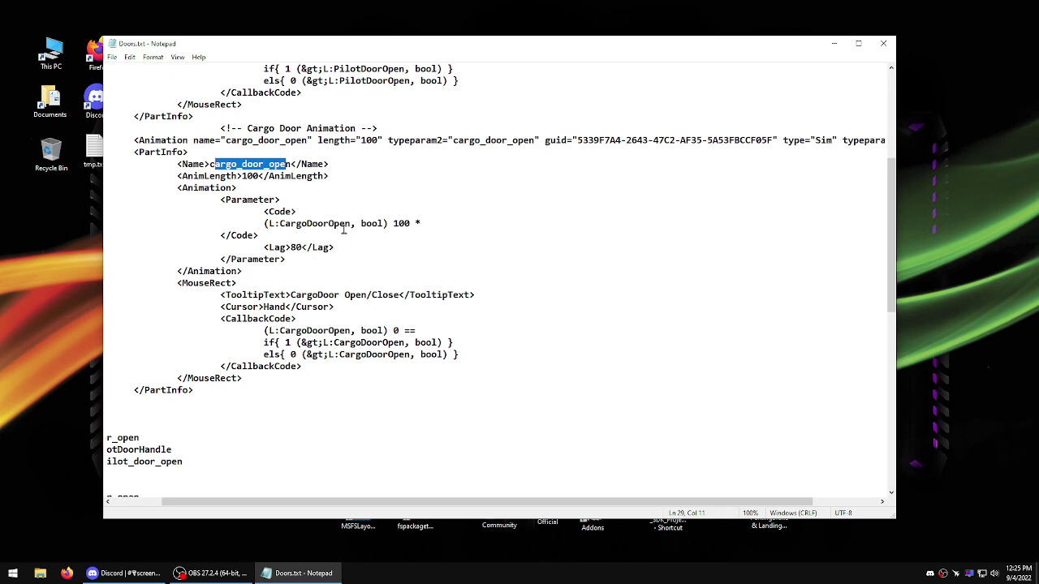
drag(352, 224, 280, 224)
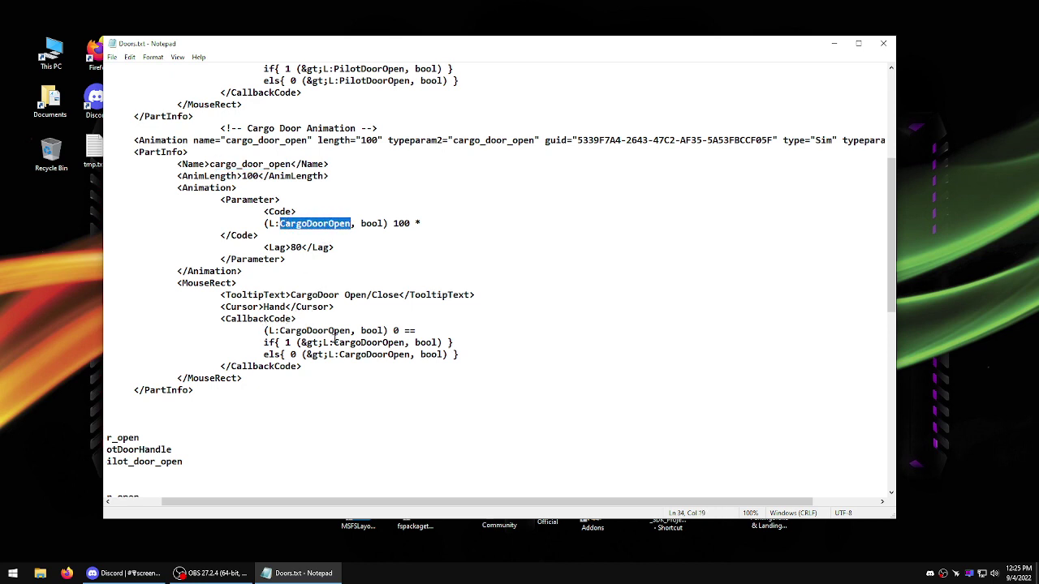
drag(341, 331, 292, 333)
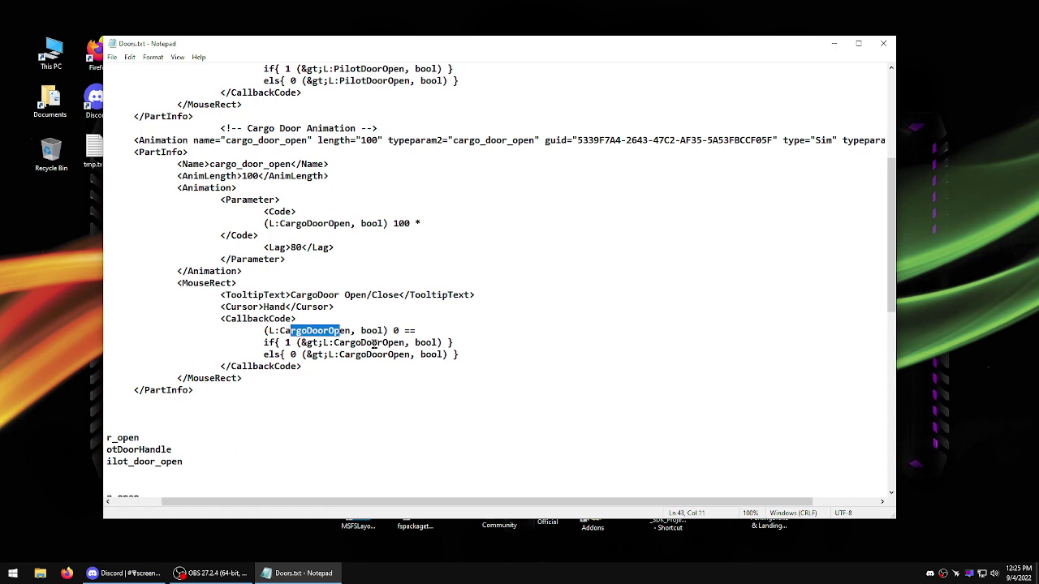
drag(378, 343, 351, 357)
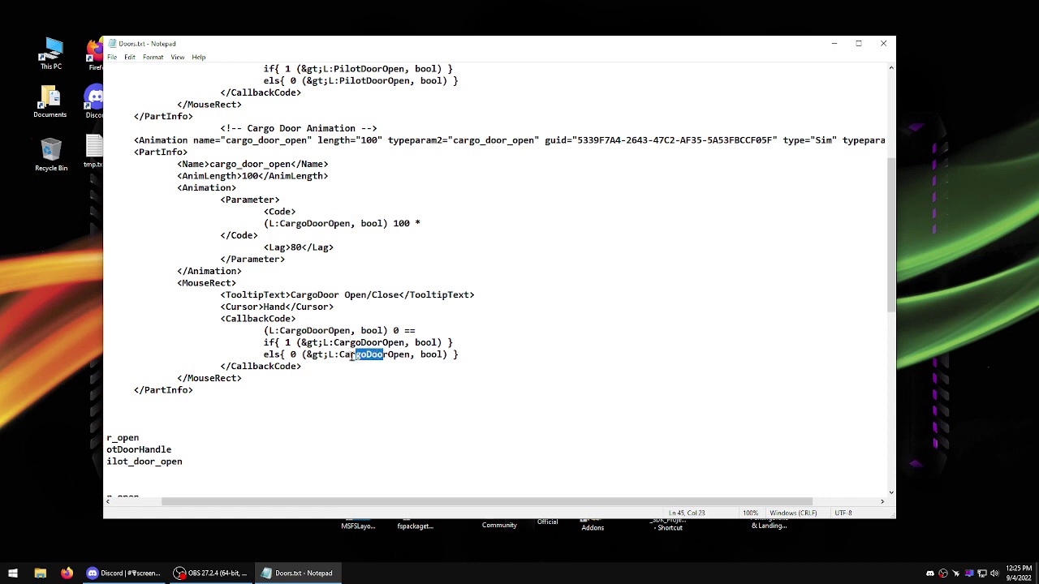
- Review the PilotDoor and PilotDoorHandle entries and their pilot_door_open animation name in the list below the code in Doors.txt
scroll(337, 341, down, 2)
click(145, 352)
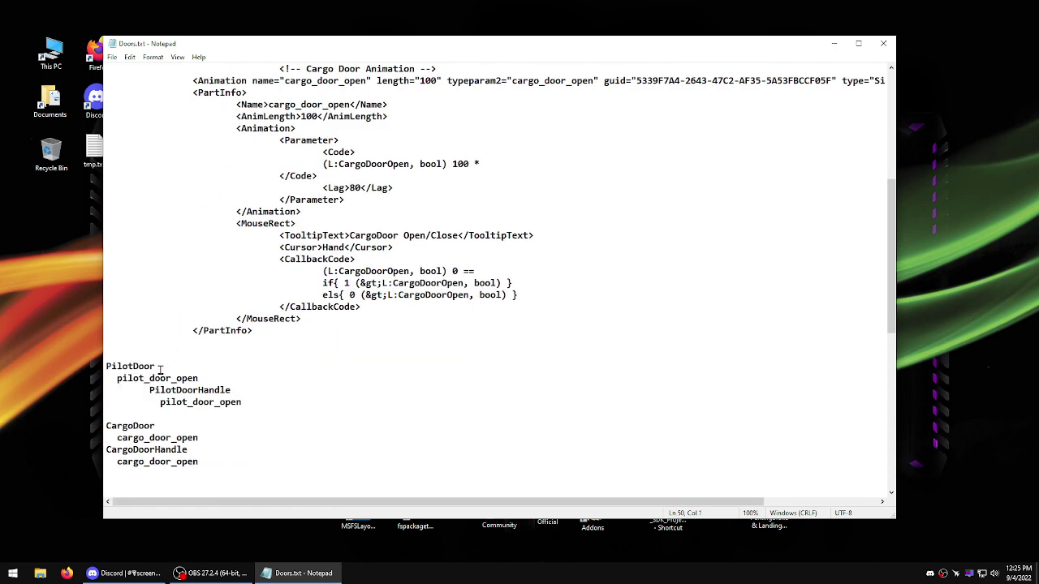
drag(155, 367, 105, 367)
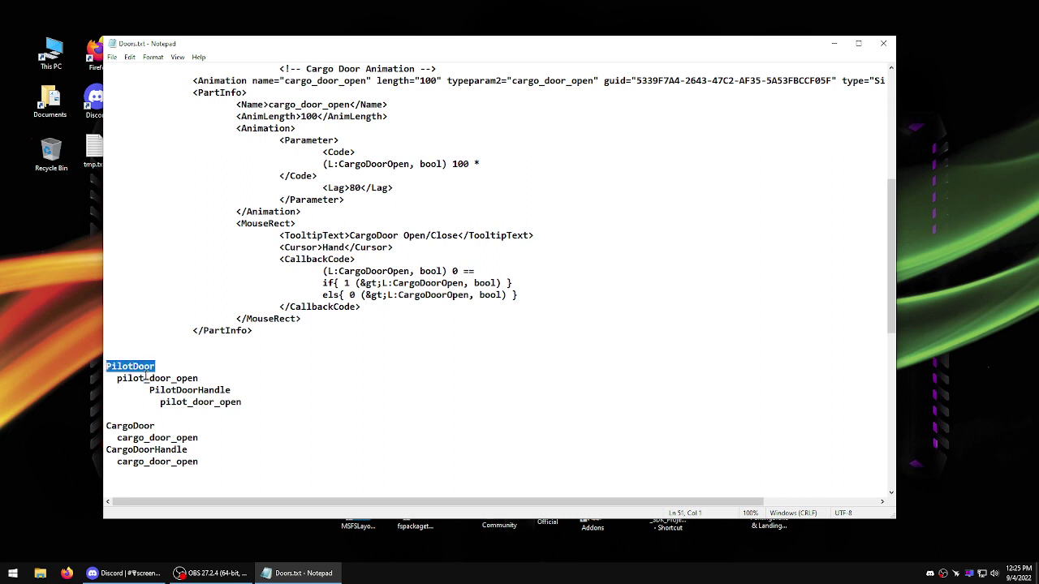
drag(232, 391, 158, 389)
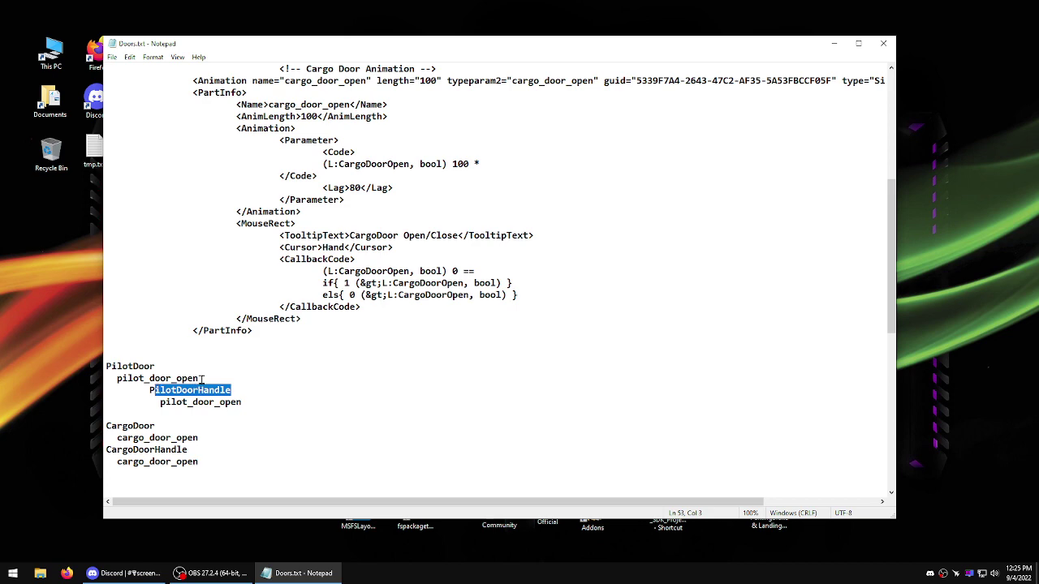
drag(202, 378, 116, 379)
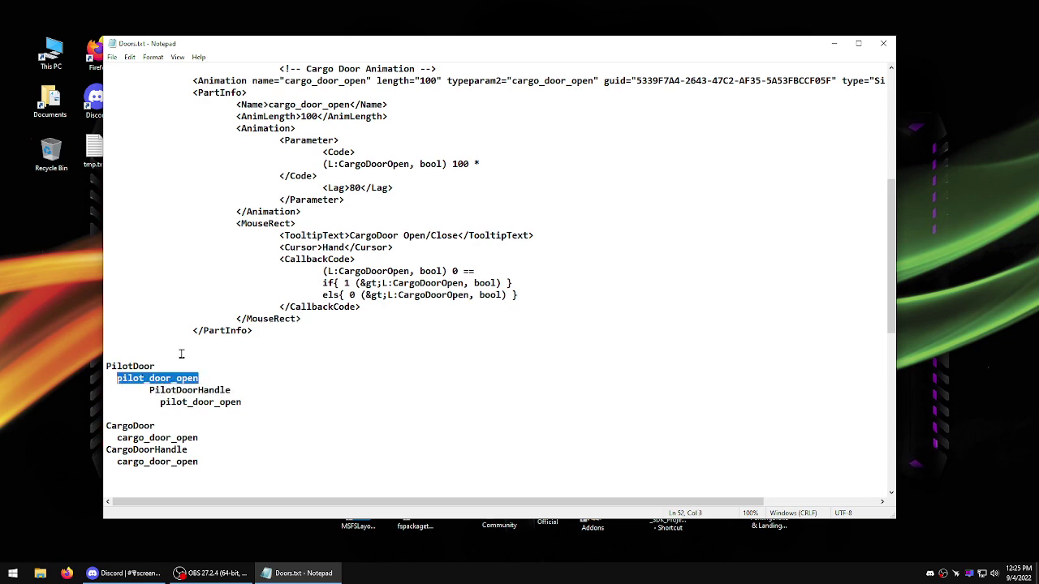
scroll(185, 349, up, 3)
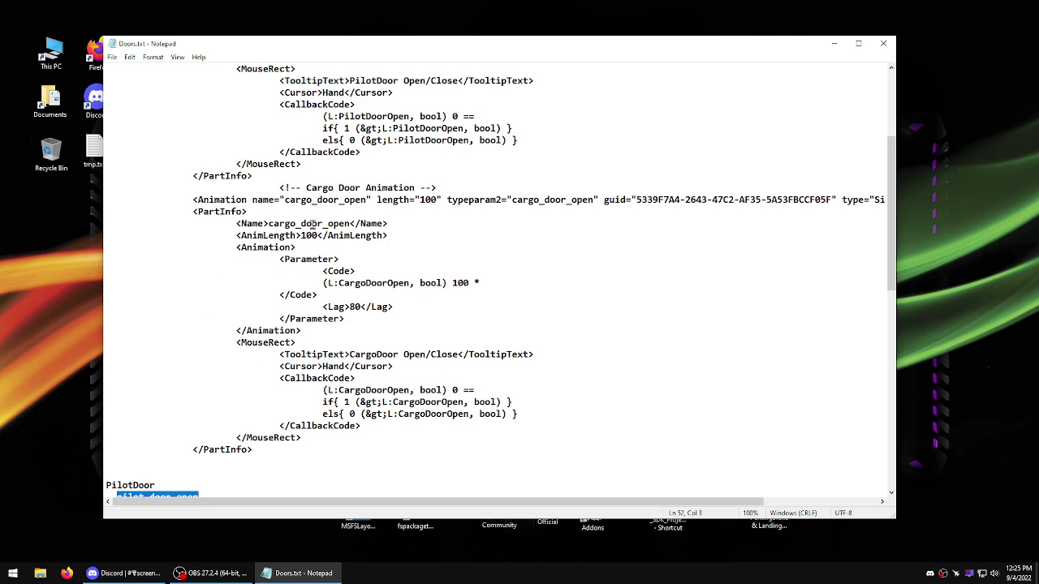
- Check the cargo_door_open name listed under CargoDoor against the cargo door's Animation name and PartInfo Name entries
scroll(311, 230, down, 2)
scroll(309, 232, down, 3)
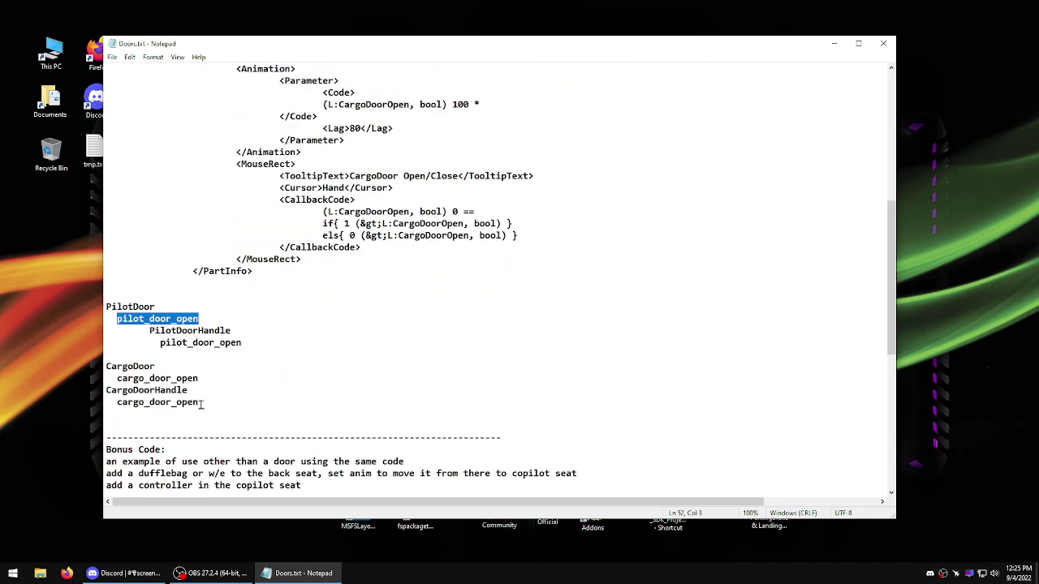
drag(204, 381, 116, 380)
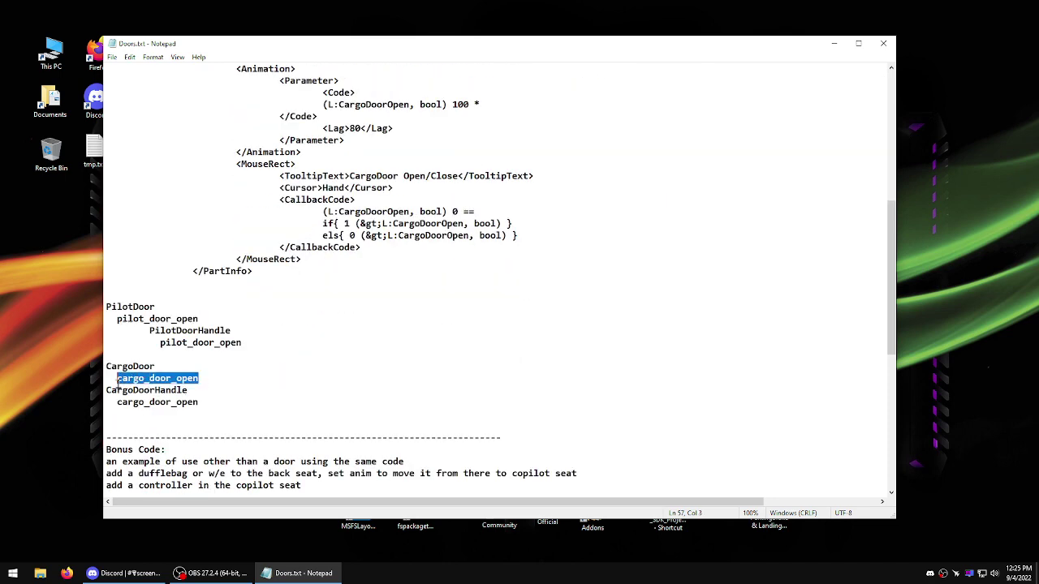
scroll(219, 332, up, 5)
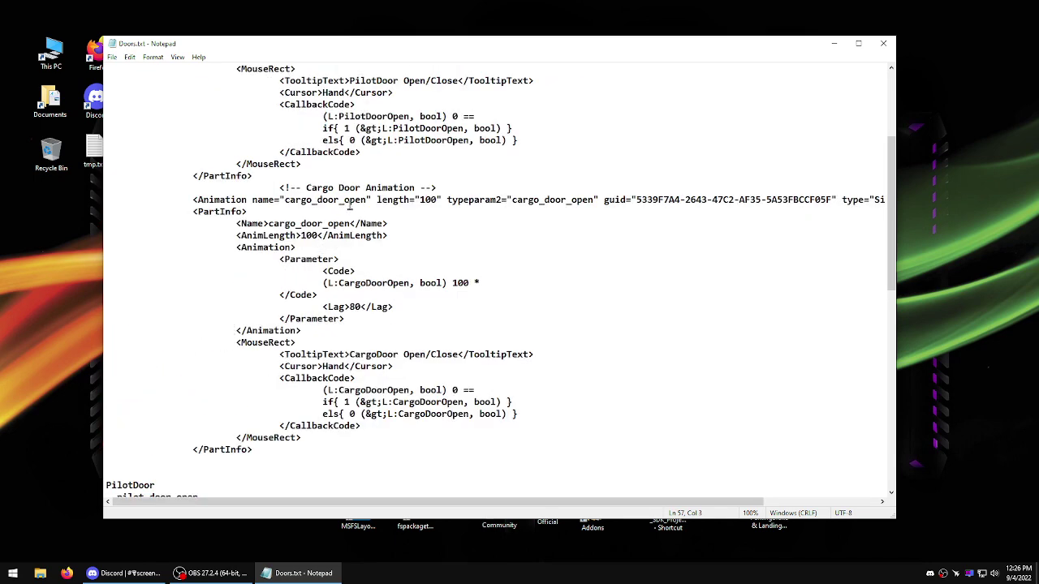
drag(365, 200, 289, 200)
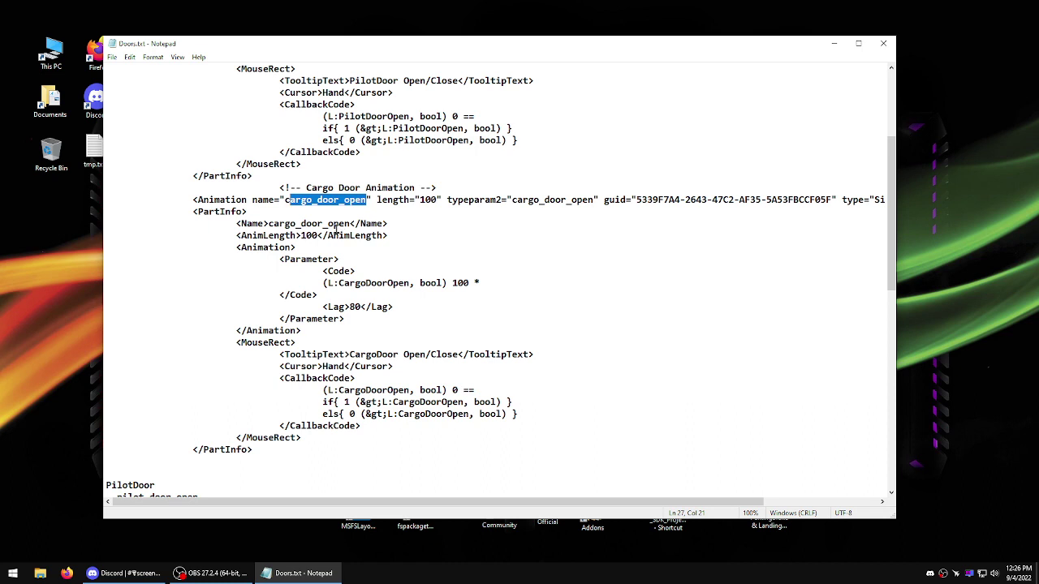
click(335, 227)
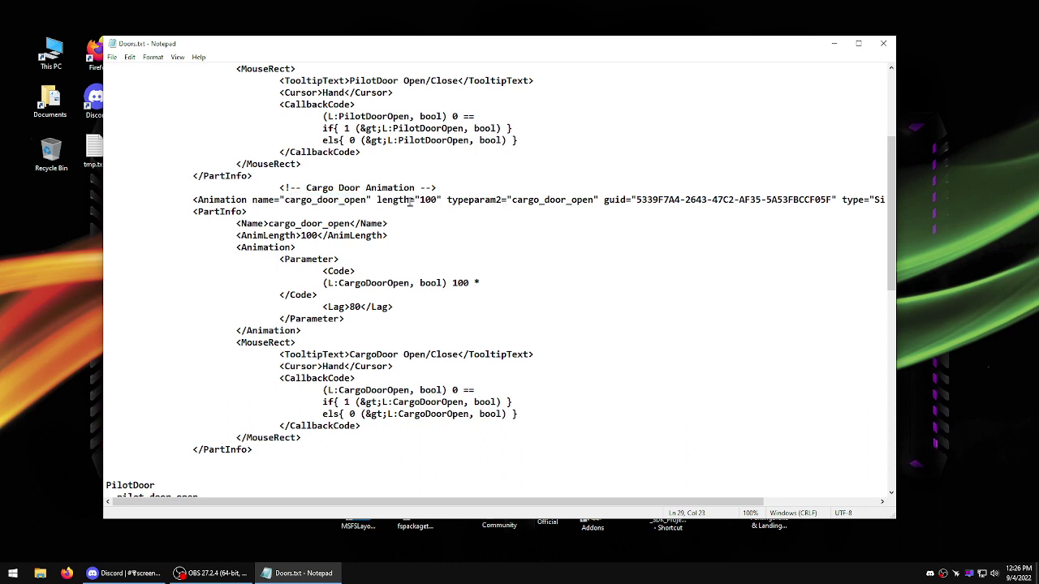
- Compare the value 100 in the cargo door's Animation length, AnimLength and Code line
drag(438, 200, 419, 200)
drag(320, 235, 307, 235)
drag(475, 282, 446, 289)
- Review the Bonus Code section at the end of Doors.txt and the duffle_bag_move name in its Duffle Bag Animation
scroll(335, 224, down, 3)
scroll(336, 224, up, 5)
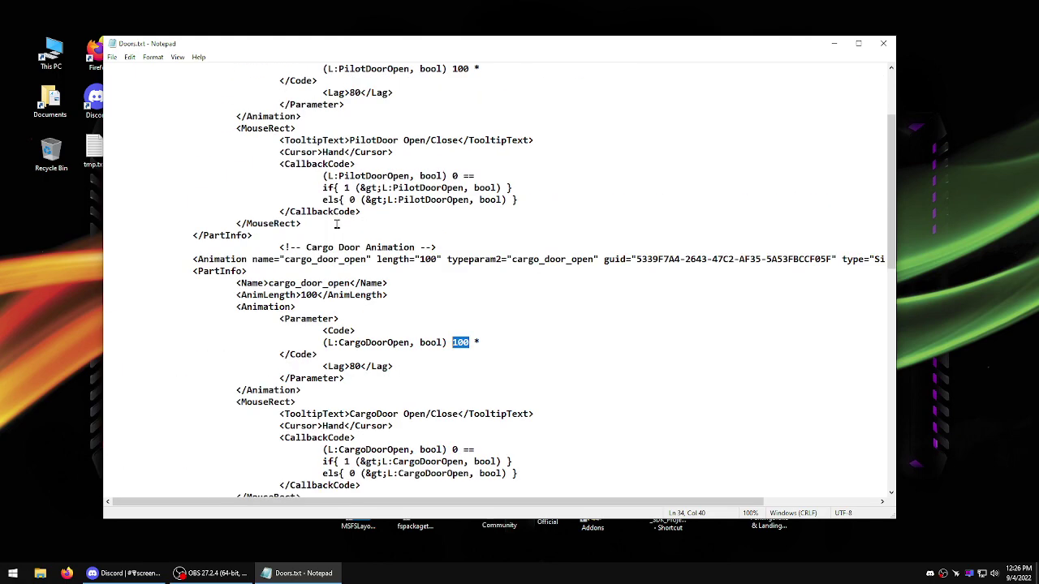
scroll(336, 224, up, 4)
scroll(336, 224, down, 20)
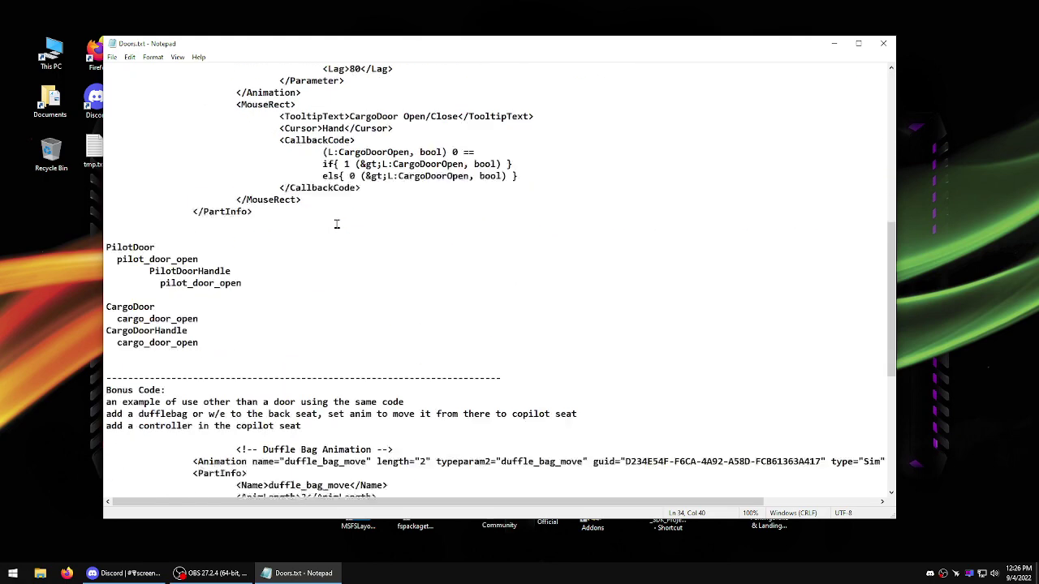
scroll(337, 223, up, 2)
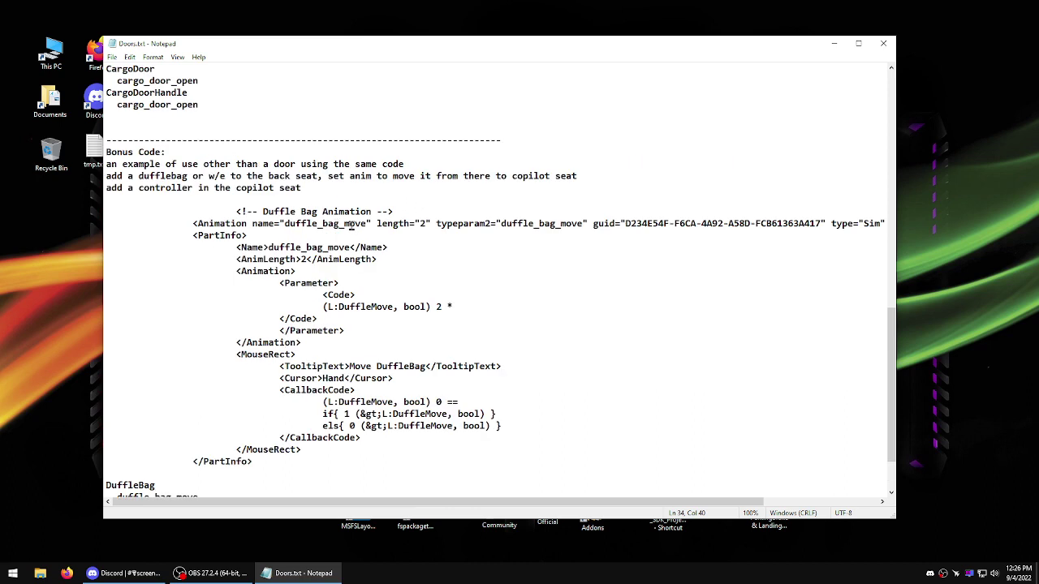
drag(362, 223, 289, 224)
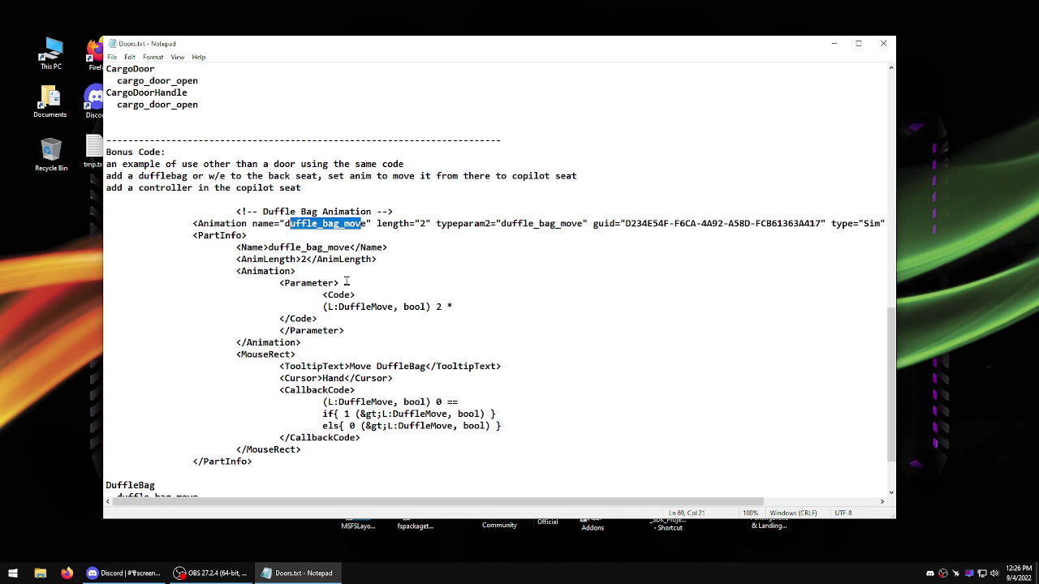
click(302, 223)
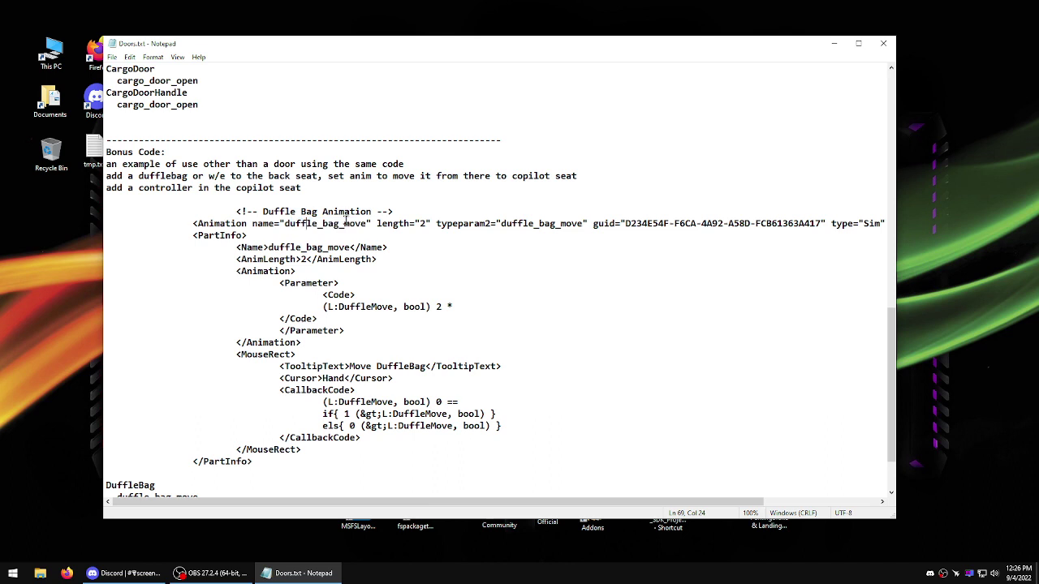
scroll(347, 221, down, 2)
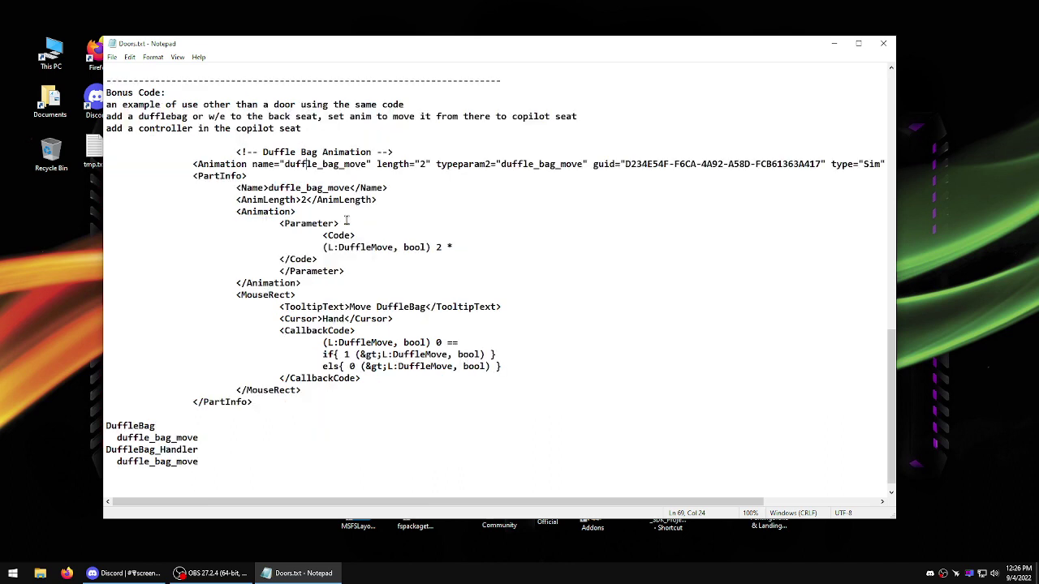
- Compare the value 2 in the duffle bag's Code line, Animation length and AnimLength
click(441, 249)
drag(439, 249, 434, 250)
double_click(421, 164)
click(304, 199)
drag(309, 200, 301, 199)
- Examine the extent of the Cargo Door Animation block, from its Animation line and opening PartInfo tag to the closing PartInfo tag
scroll(492, 280, up, 20)
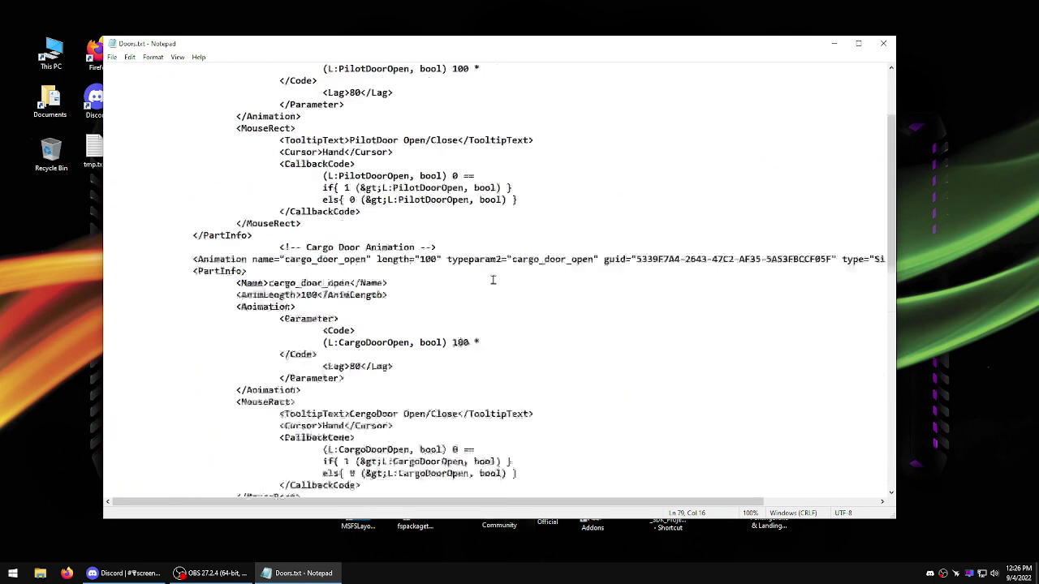
scroll(493, 280, down, 7)
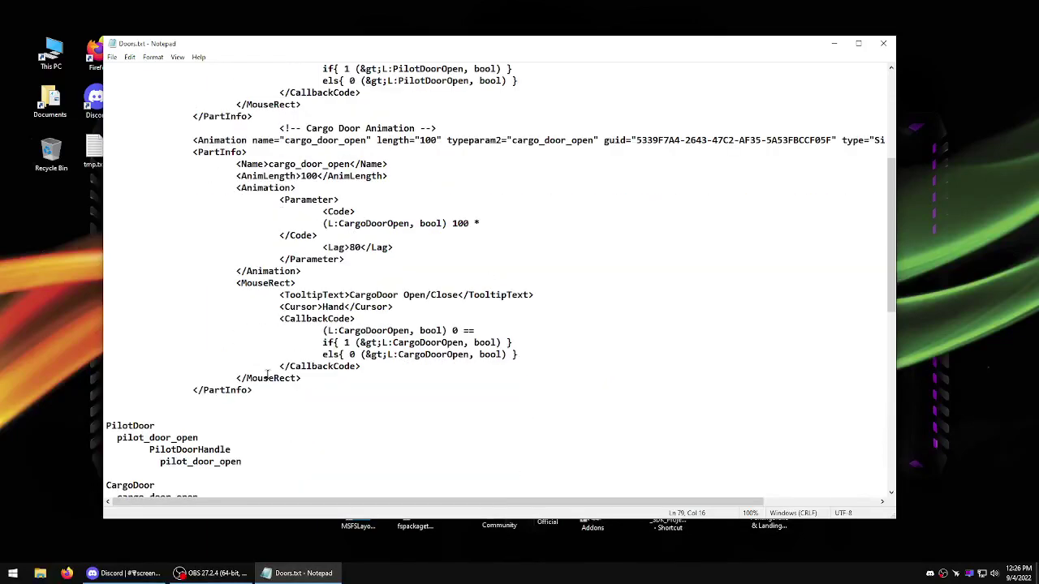
drag(254, 390, 227, 341)
drag(226, 341, 376, 258)
click(216, 260)
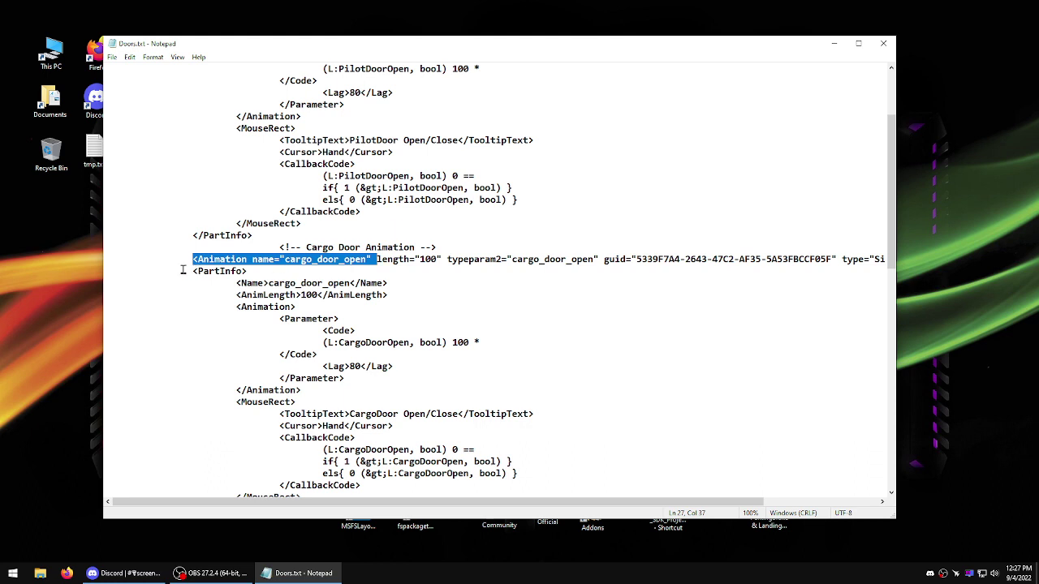
drag(182, 270, 258, 270)
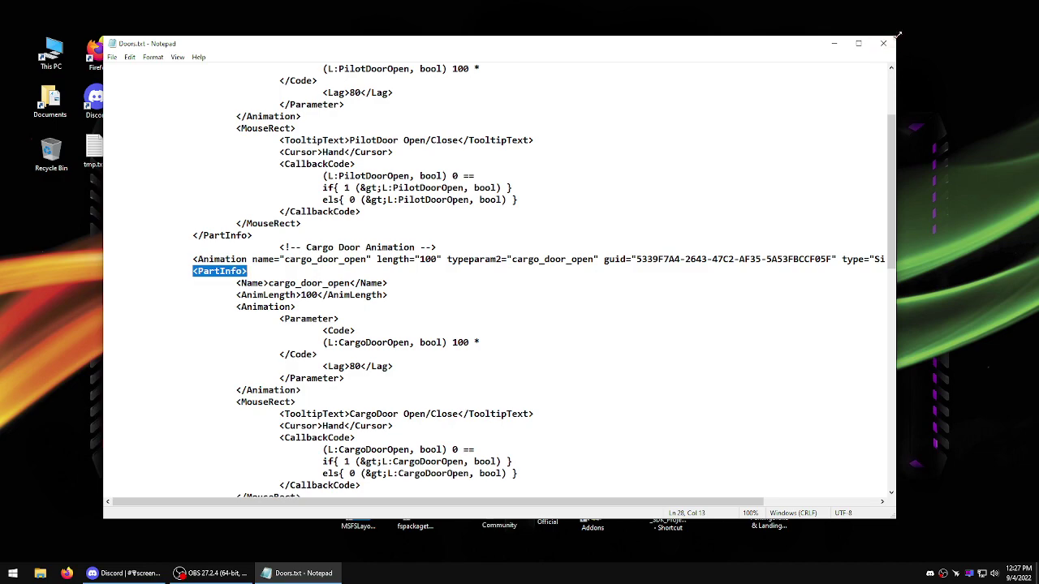
- Shrink the Doors.txt window and move it off the visible desktop
drag(896, 38, 806, 128)
drag(617, 139, 0, 135)
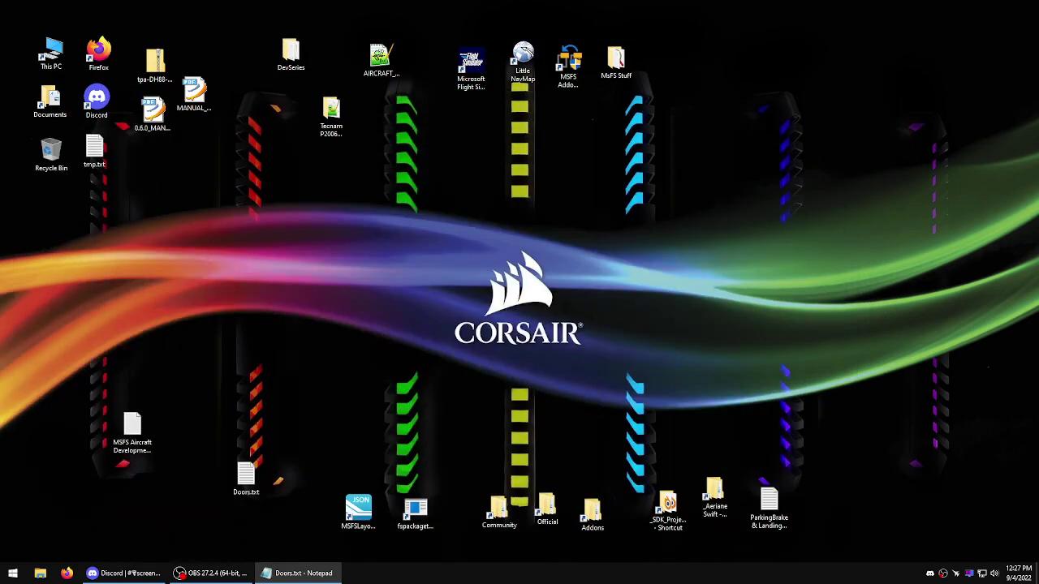
click(398, 304)
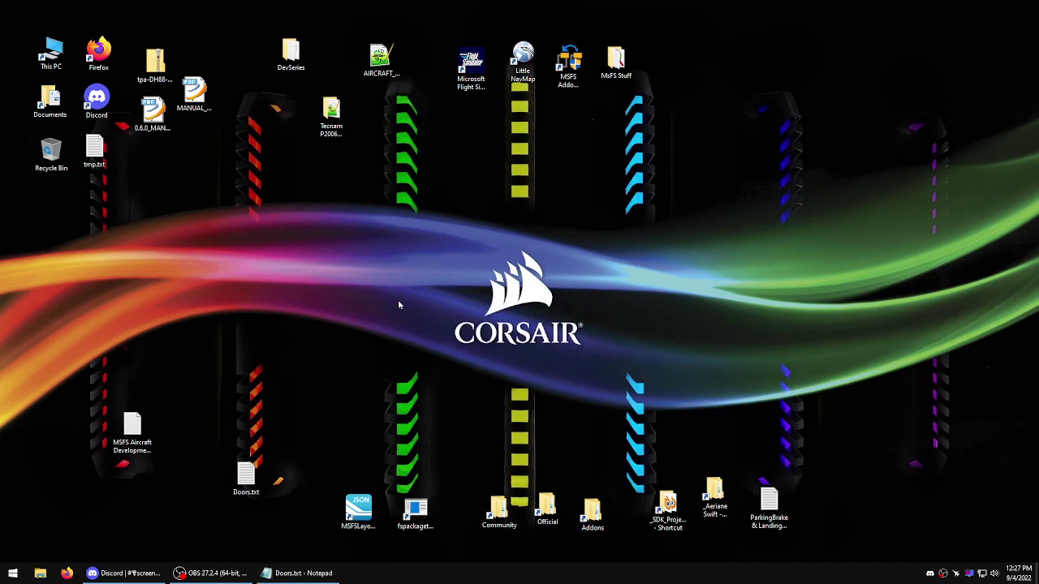
- Open Tecnam_P2006T.xml from the aircraft's model folder under PackageSources\SimObjects\Airplanes in the Tecnam P2006T Project, and maximize the Notepad++ window
double_click(330, 122)
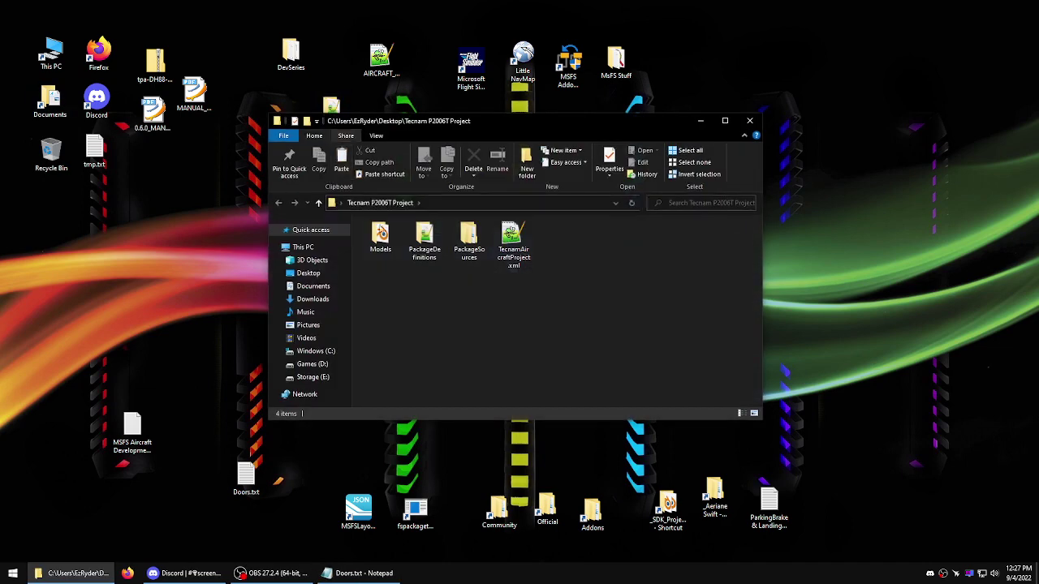
double_click(467, 237)
double_click(384, 236)
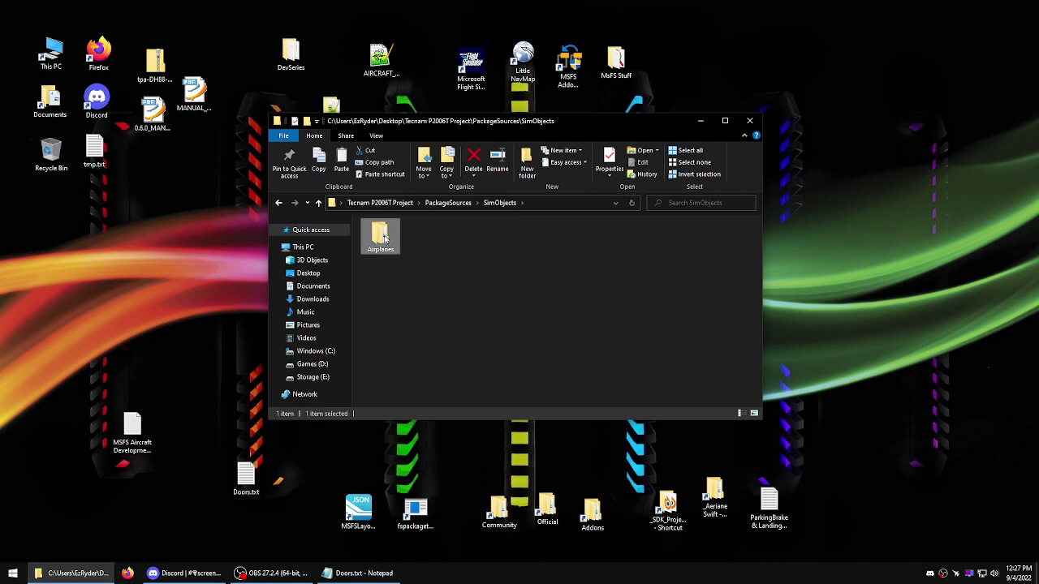
double_click(384, 237)
double_click(385, 237)
double_click(385, 237)
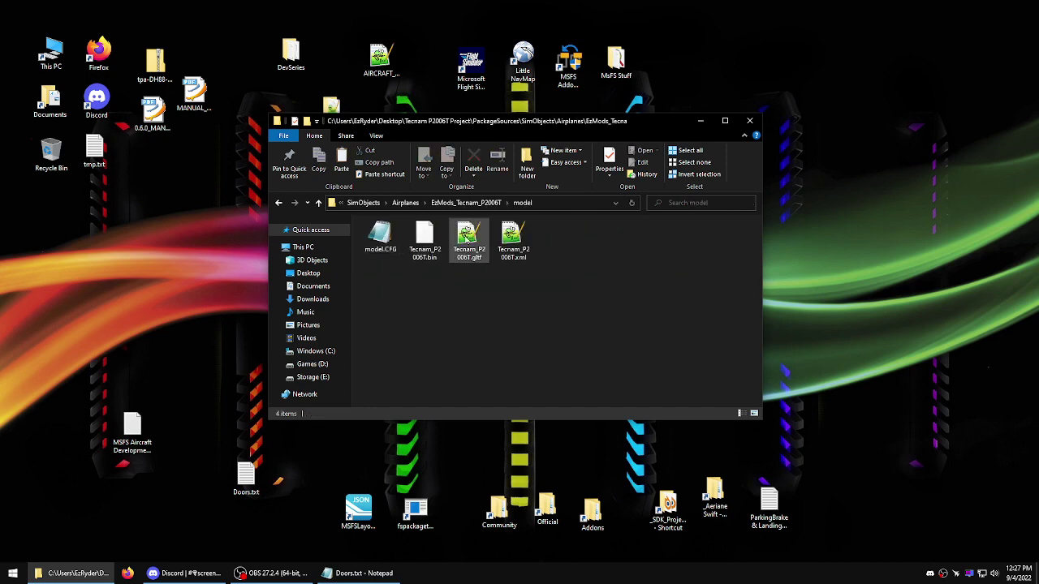
double_click(513, 241)
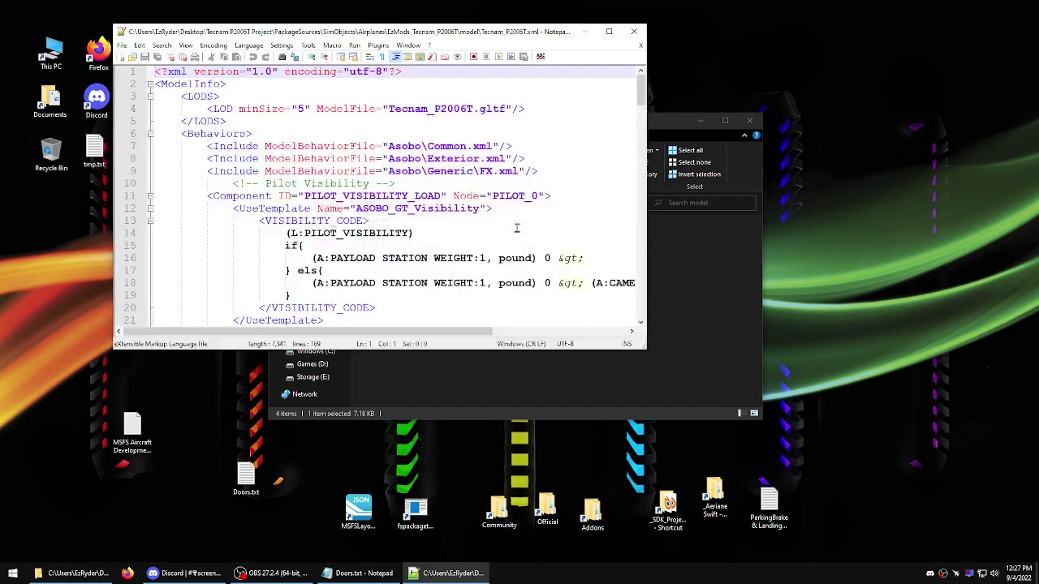
double_click(426, 37)
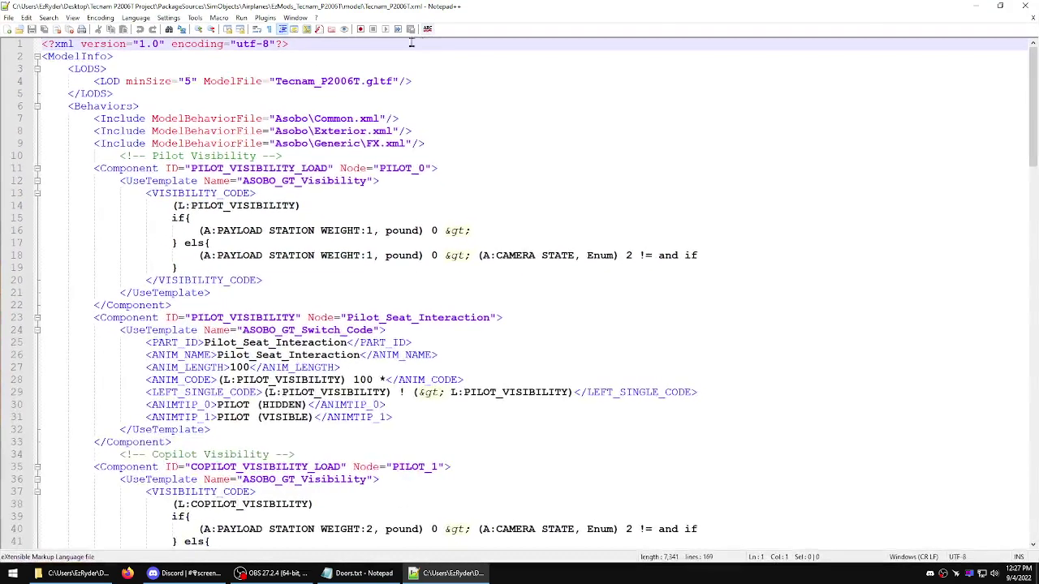
- Examine the ModelInfo, LODS and Behaviors tags and the closing Component tag of the pilot visibility code in Tecnam_P2006T.xml
click(78, 57)
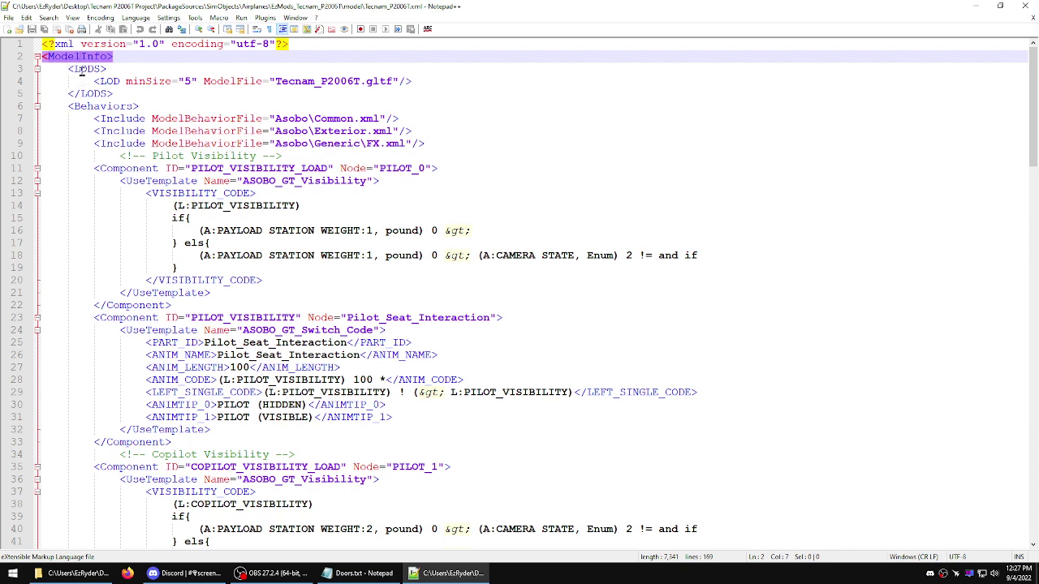
click(81, 70)
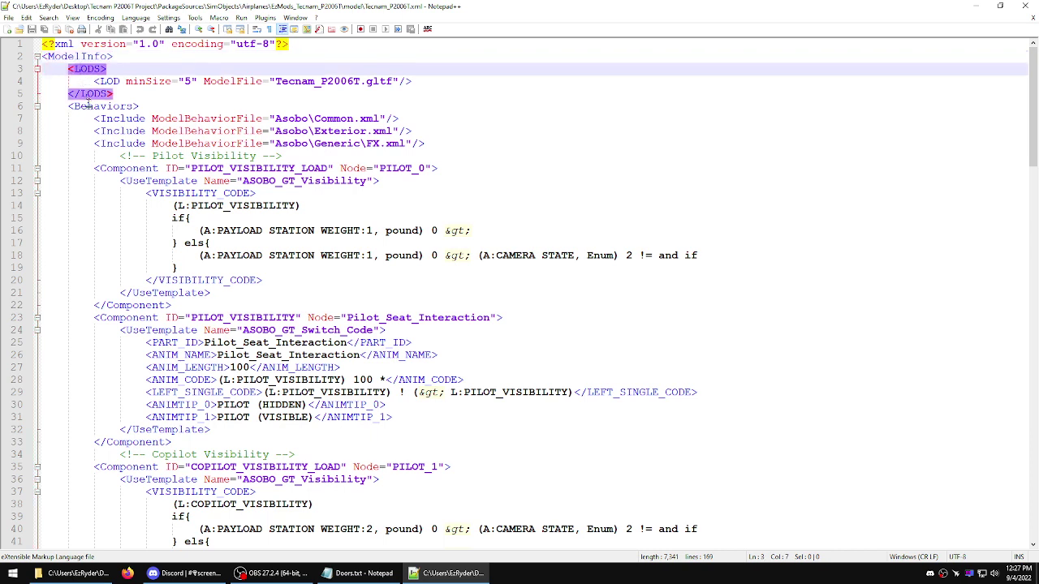
click(87, 105)
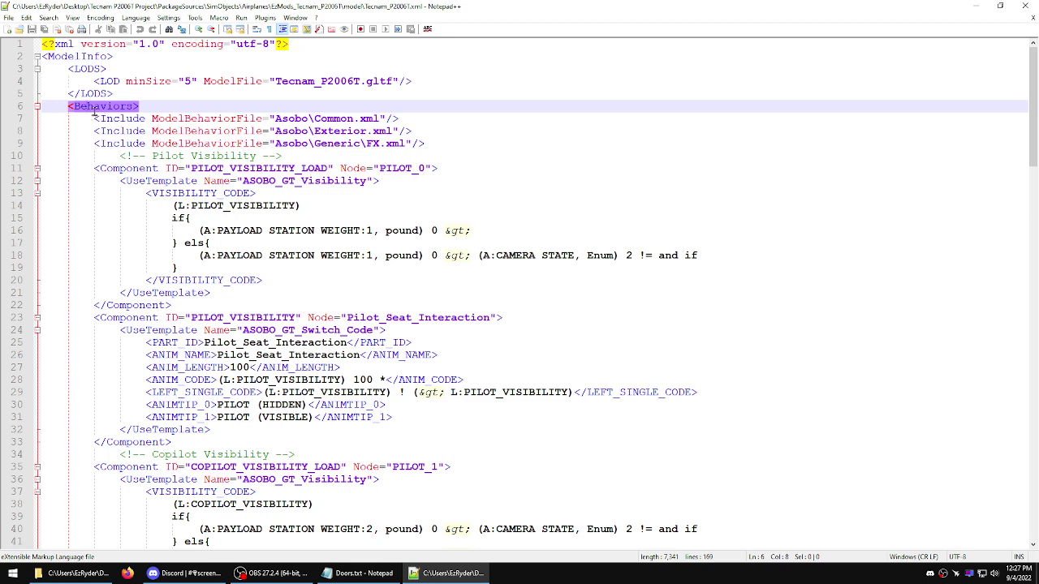
key(alt+Tab)
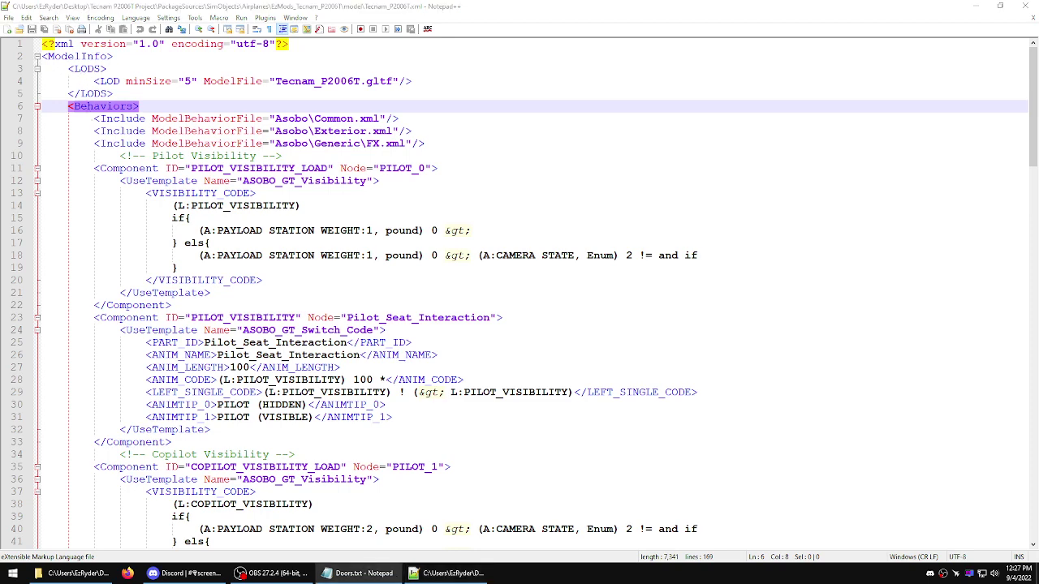
click(107, 108)
drag(90, 308, 172, 307)
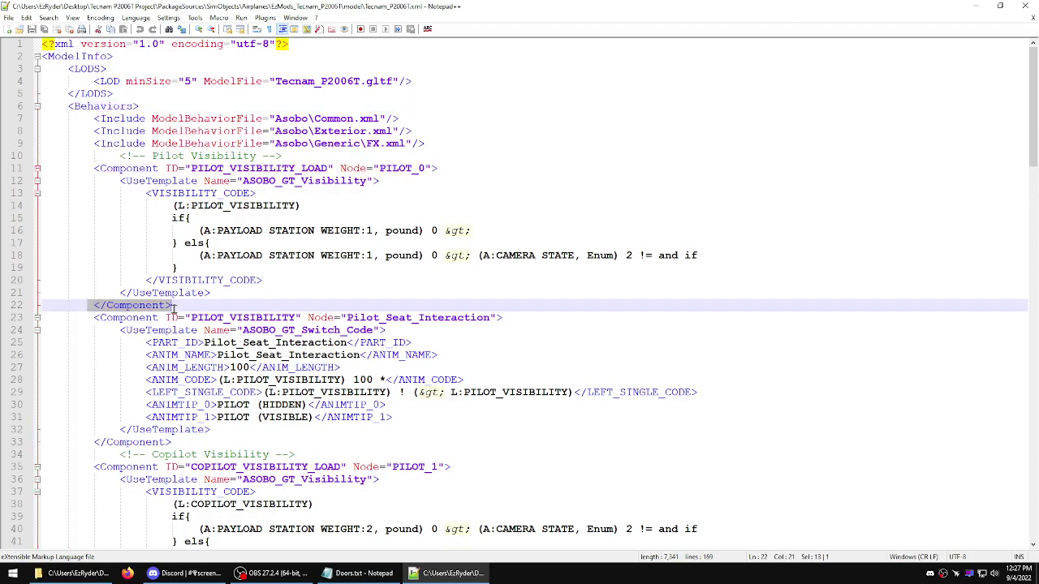
- Look through the Component blocks of Tecnam_P2006T.xml down to the gear and propeller animations, and return to the start of the file
scroll(140, 322, down, 7)
scroll(140, 322, down, 20)
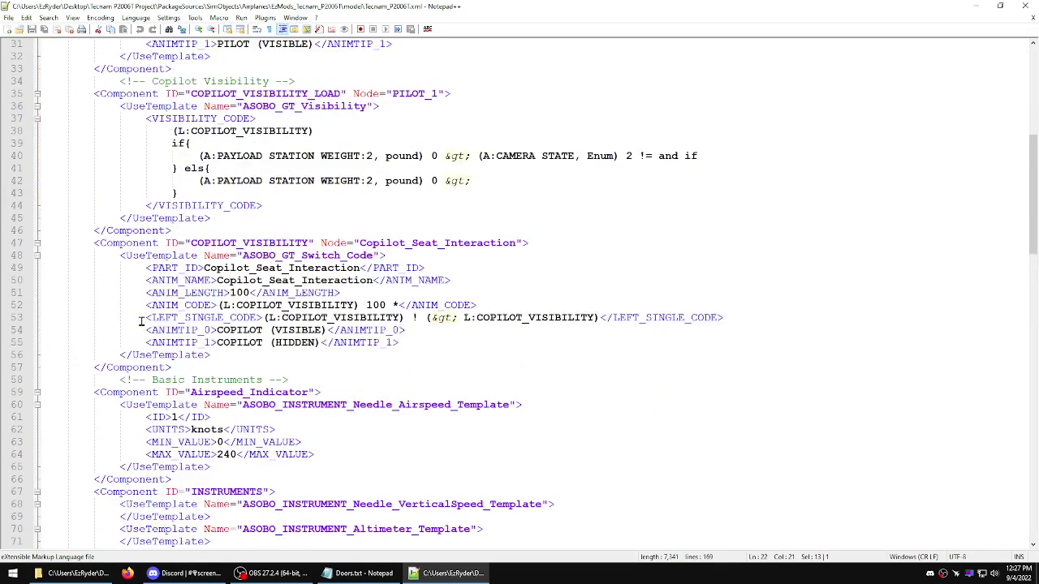
scroll(140, 322, down, 4)
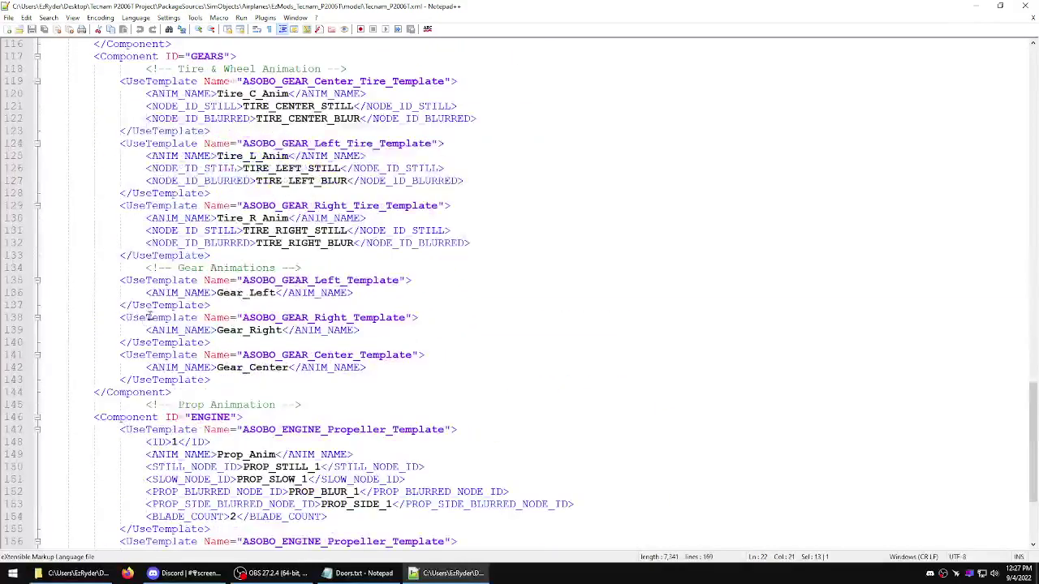
scroll(140, 323, up, 20)
scroll(210, 277, up, 10)
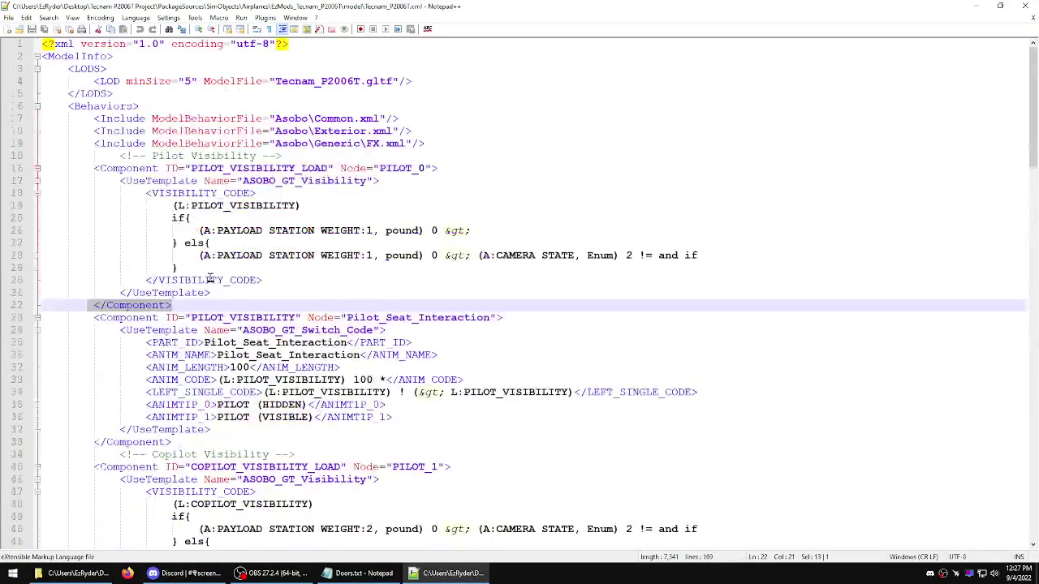
- Insert a blank line between the closing LODS tag and the opening Behaviors tag
click(127, 95)
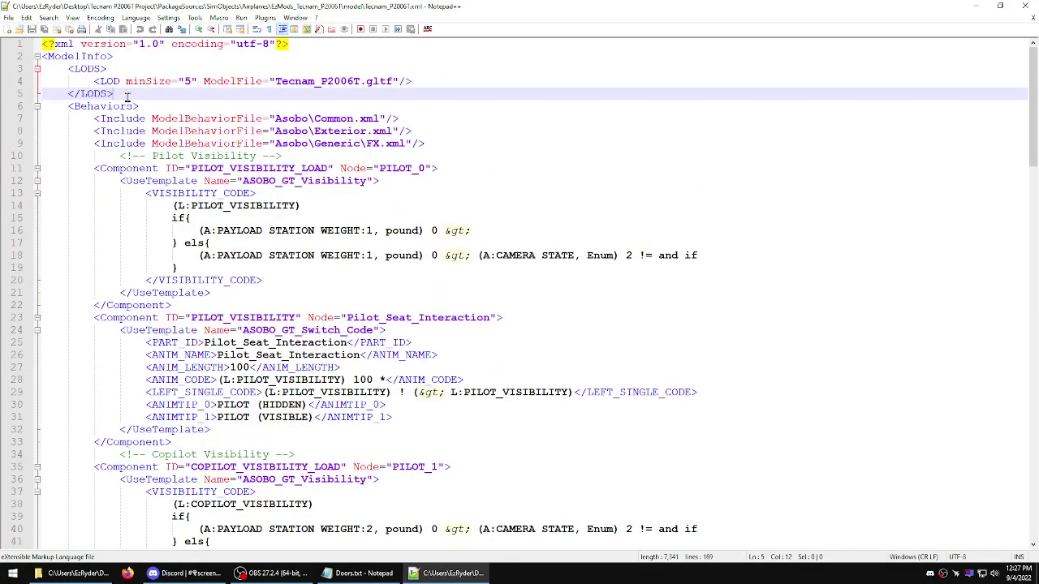
key(Return)
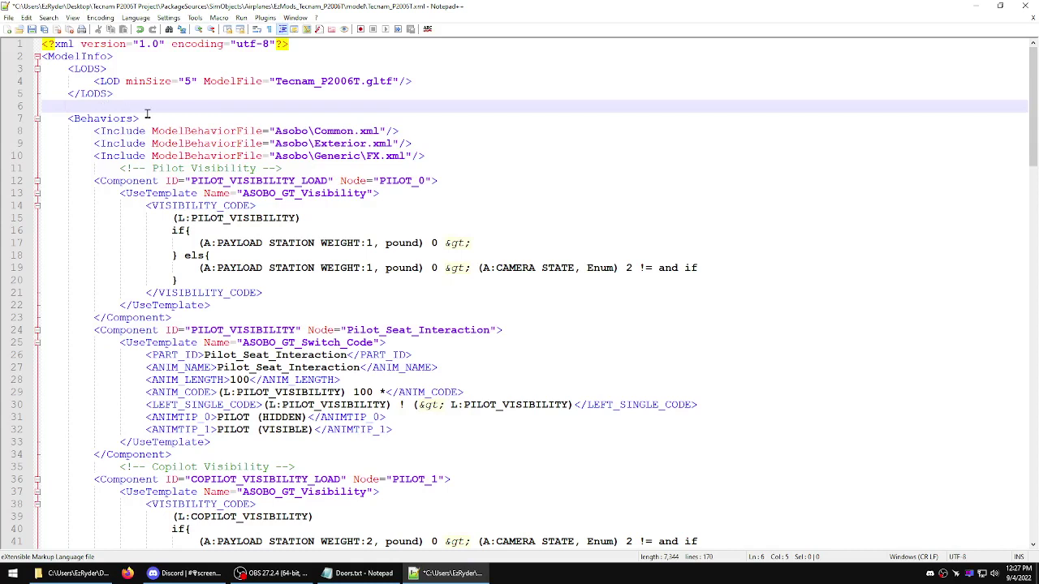
click(108, 118)
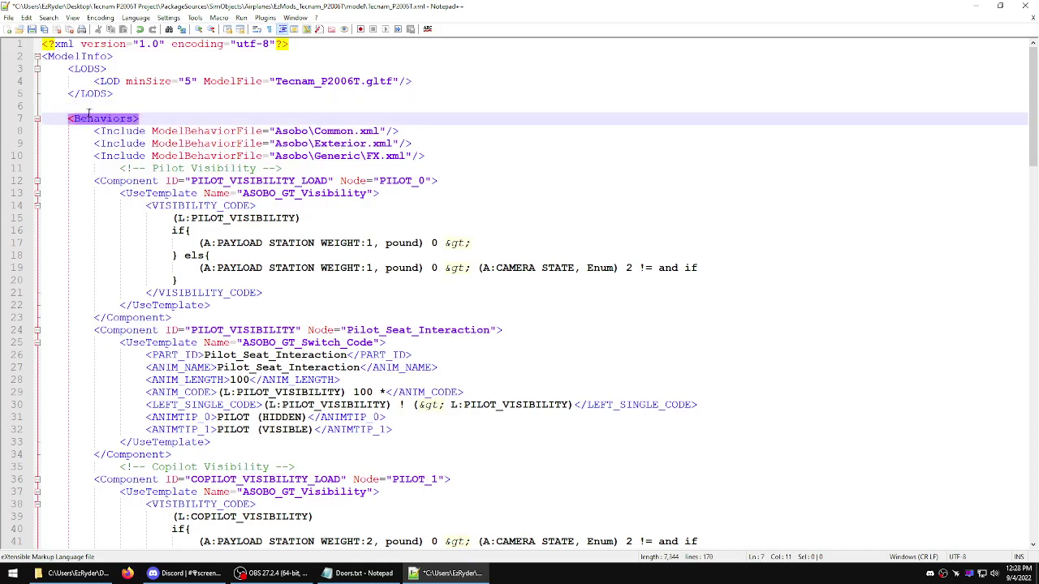
click(95, 106)
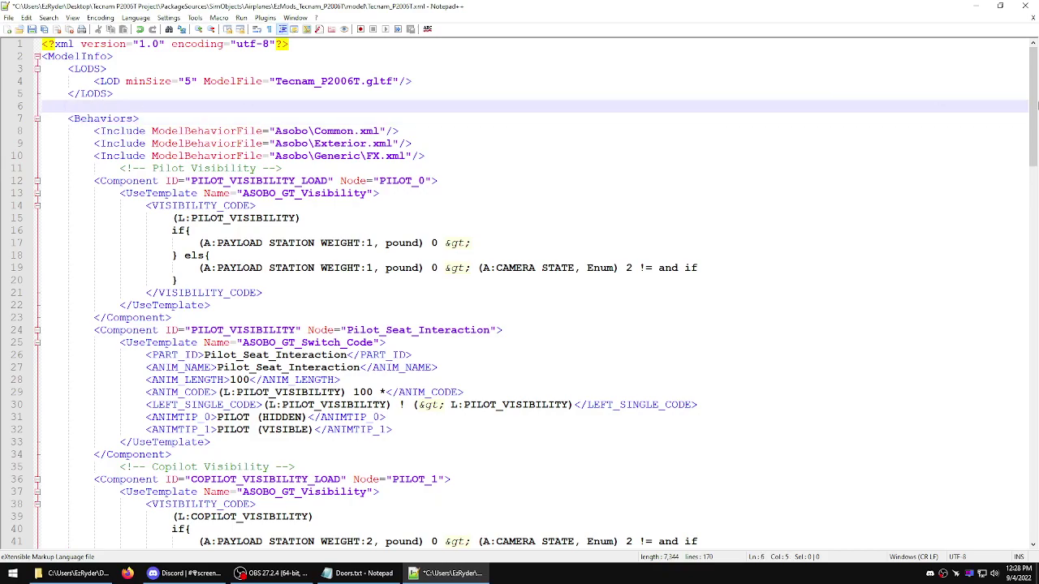
- Insert two blank lines between the closing Behaviors tag and the closing ModelInfo tag at the end of the file
drag(1033, 92, 1033, 462)
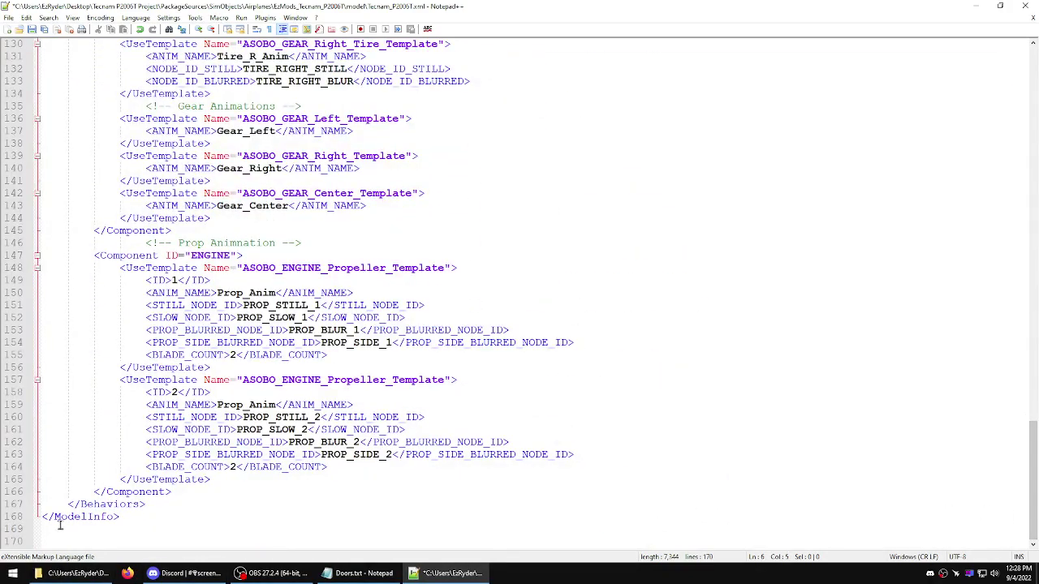
click(105, 508)
click(171, 506)
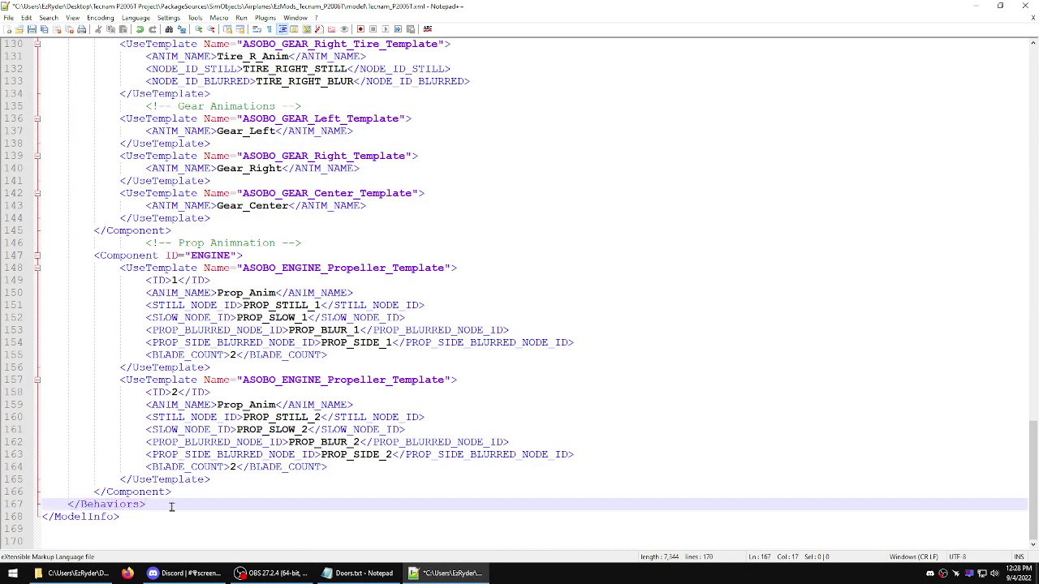
key(Return)
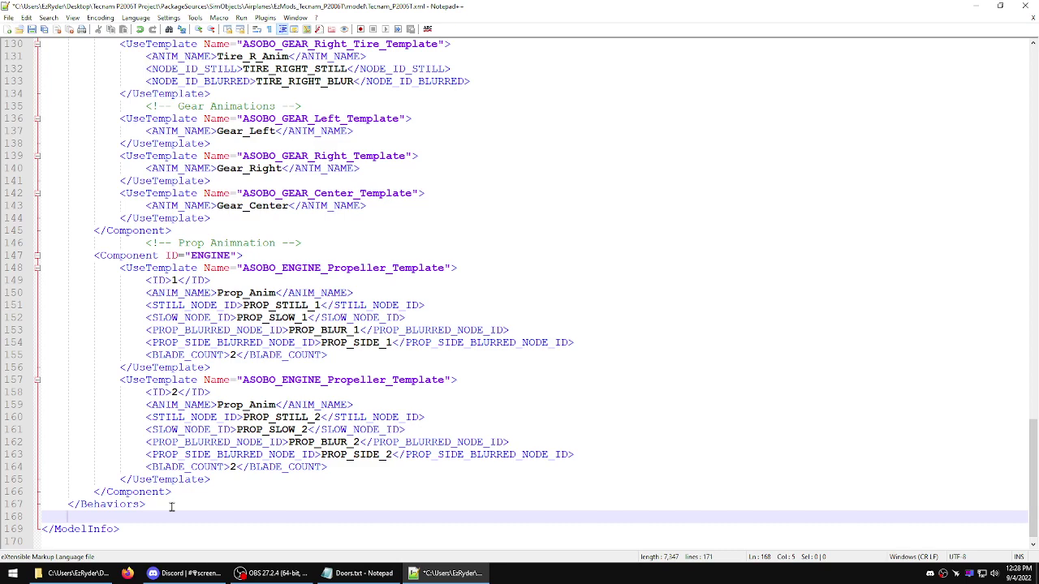
key(Return)
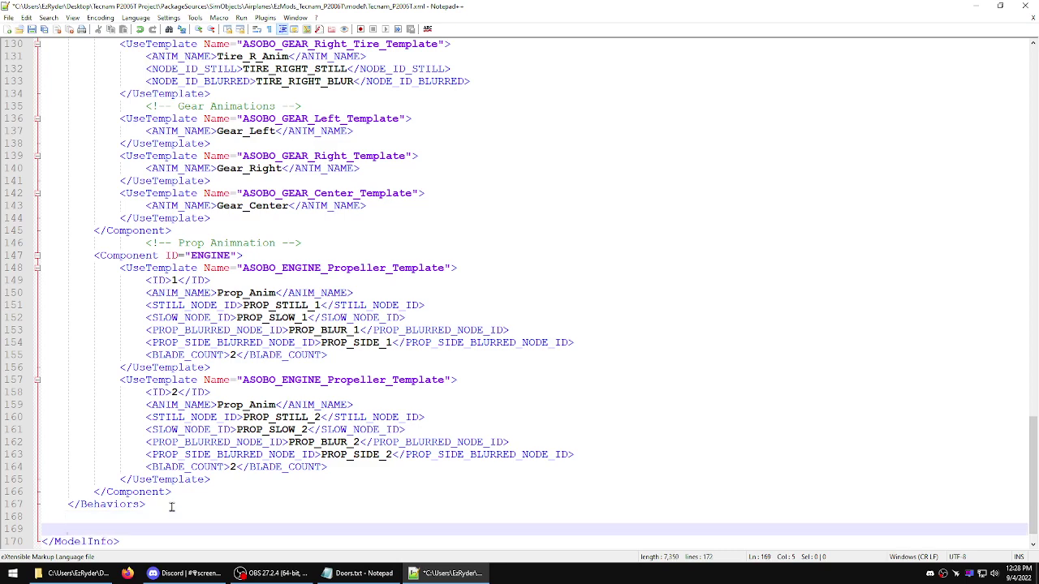
scroll(205, 494, down, 1)
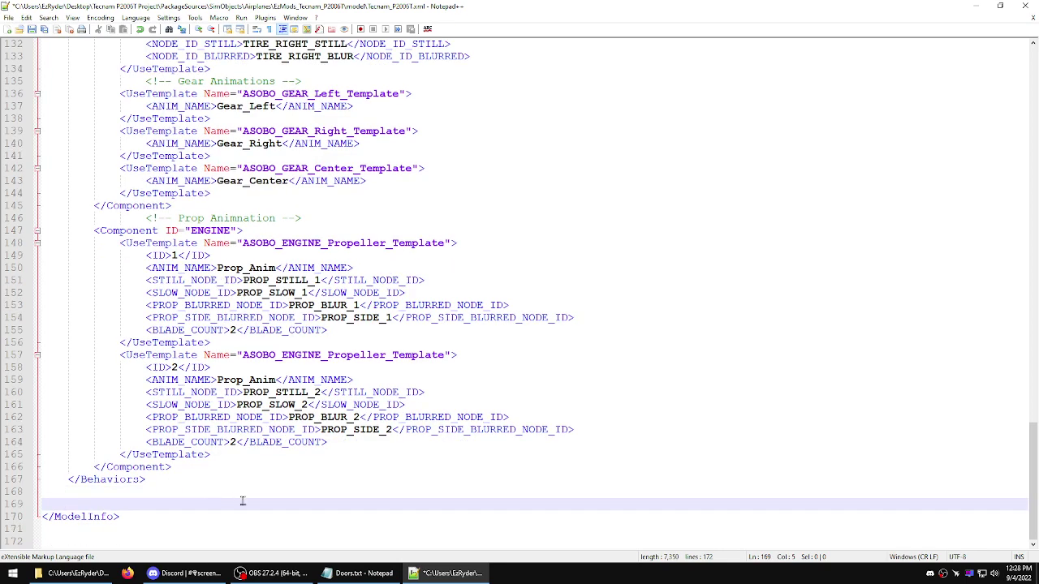
- Switch to Doors.txt and copy the code from the Pilot Door Animation comment through the cargo door's closing PartInfo tag
click(357, 572)
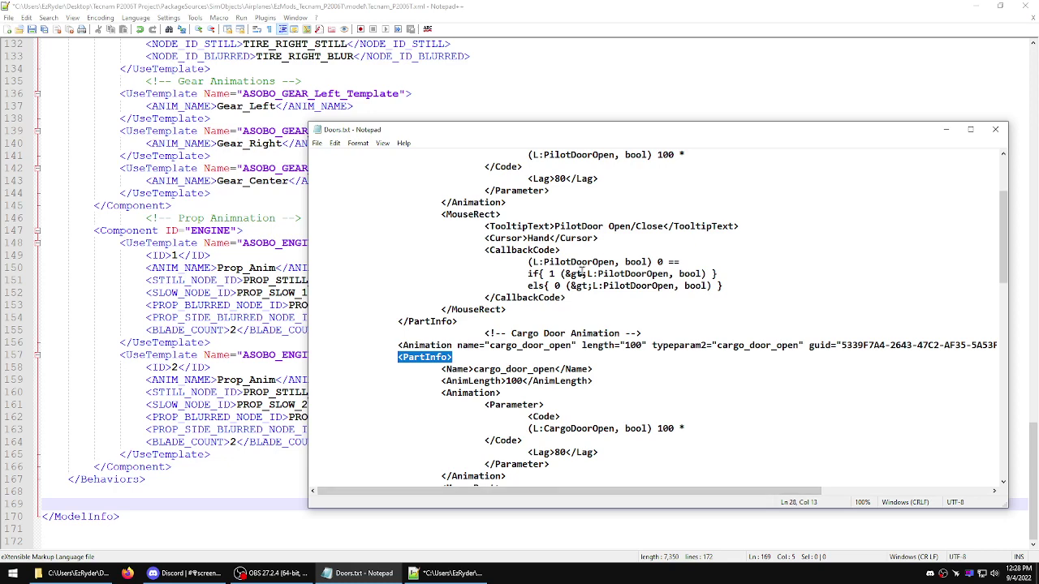
scroll(469, 348, down, 6)
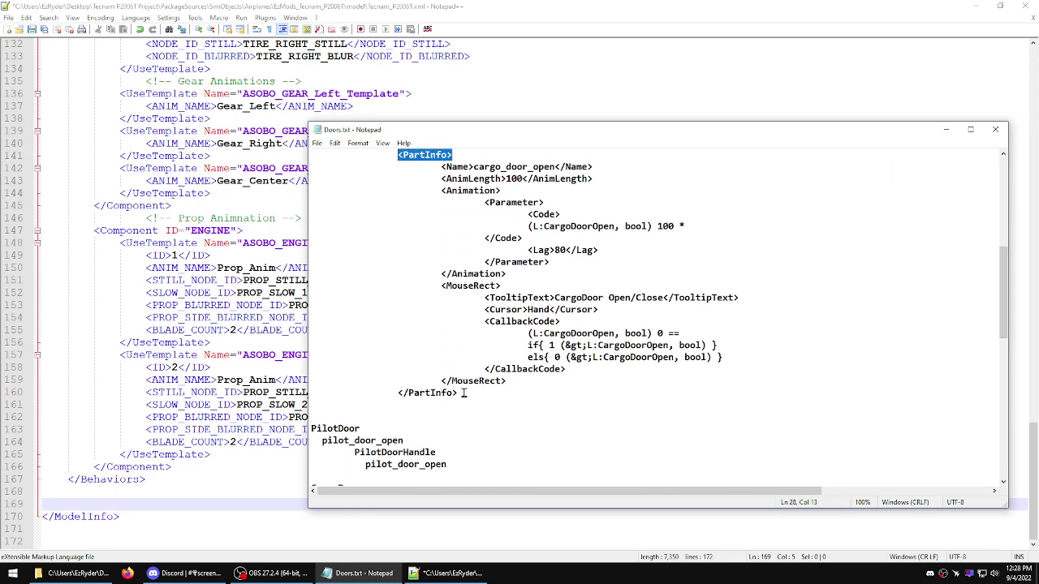
drag(464, 393, 305, 180)
scroll(469, 297, up, 3)
scroll(490, 258, up, 6)
right_click(419, 274)
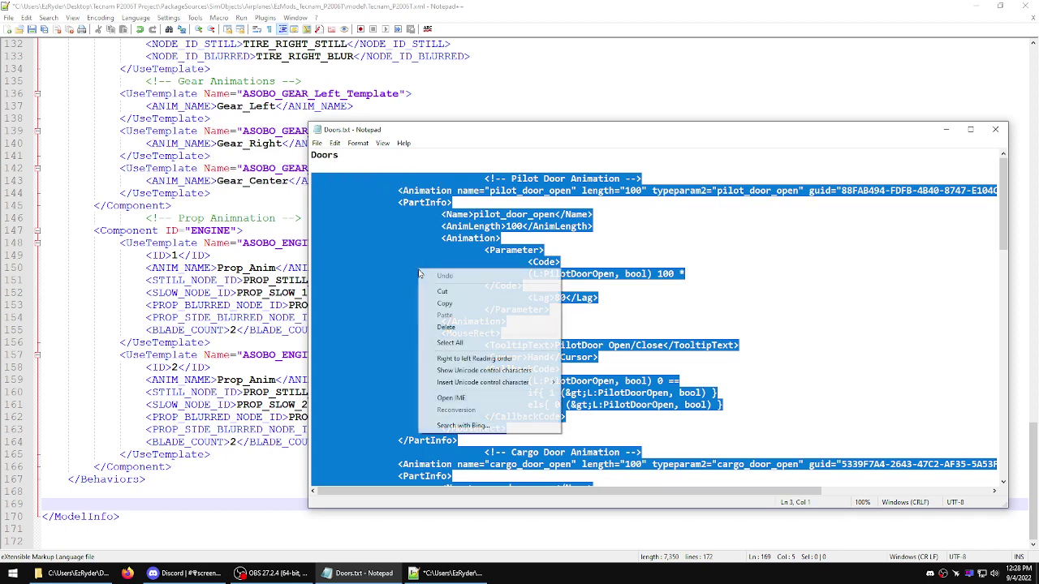
click(445, 304)
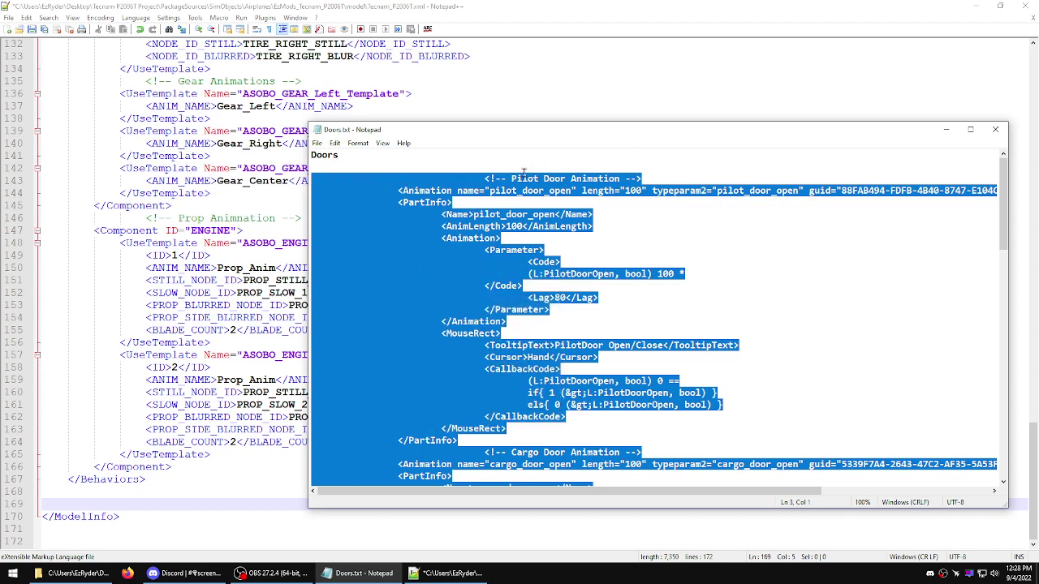
- Paste the copied door animation code into Tecnam_P2006T.xml over the blank lines between the closing Behaviors and ModelInfo tags
scroll(219, 367, down, 3)
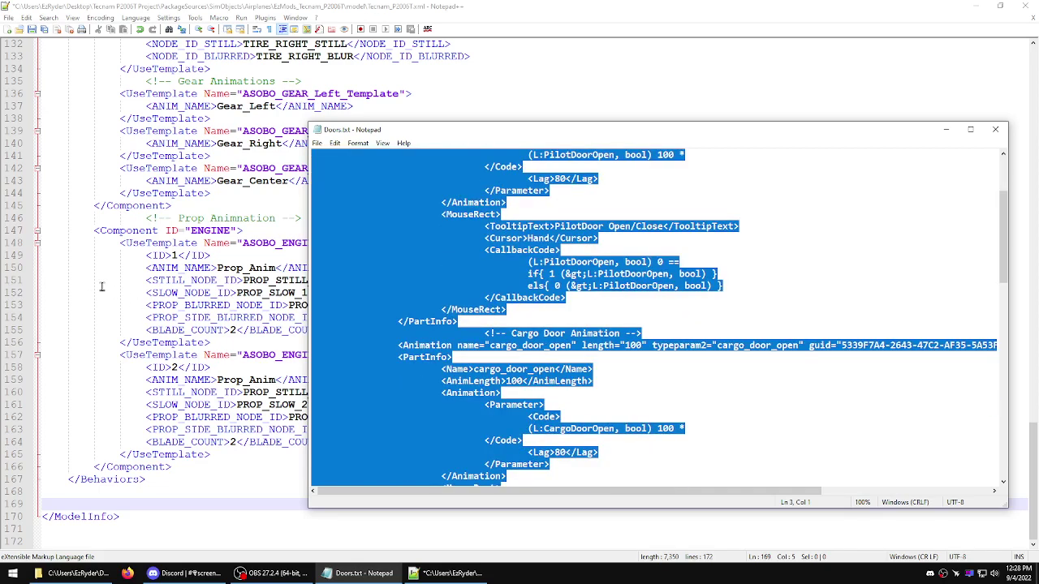
click(92, 285)
drag(110, 504, 45, 491)
right_click(50, 492)
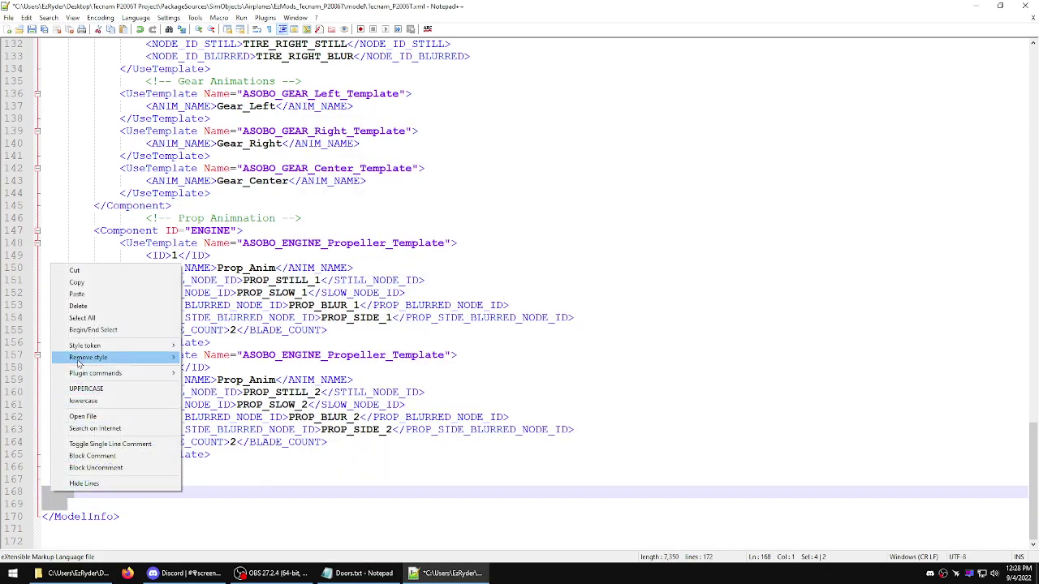
click(80, 294)
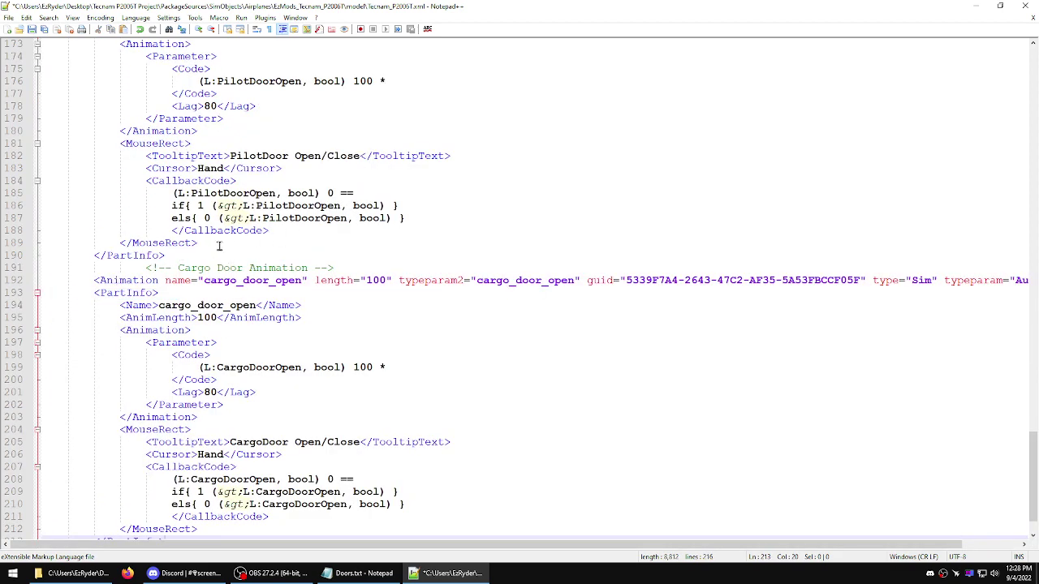
- Duplicate the Pilot Door Animation comment onto a new line directly below the closing Behaviors tag
scroll(218, 246, up, 7)
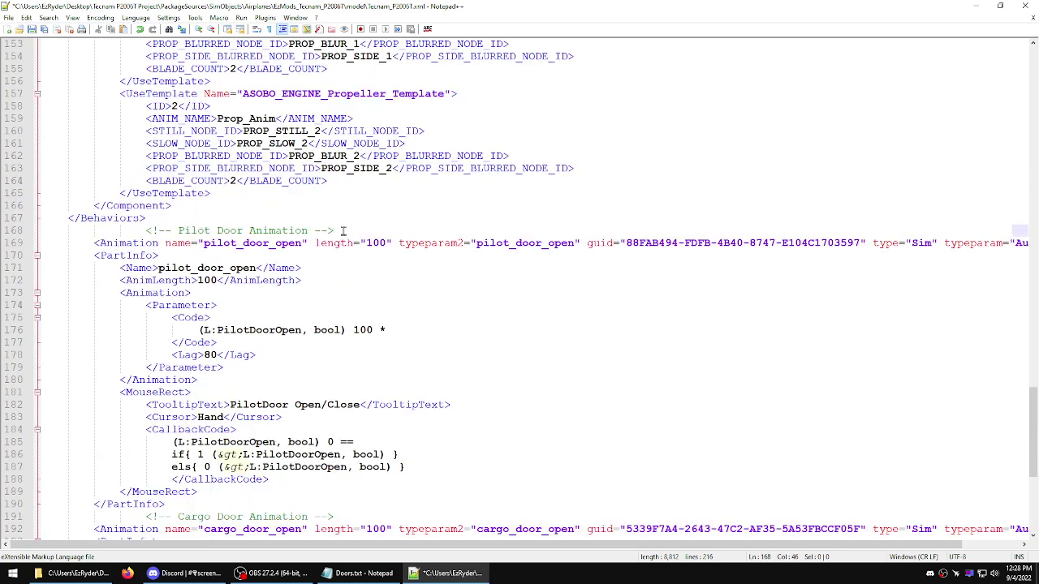
drag(335, 231, 18, 232)
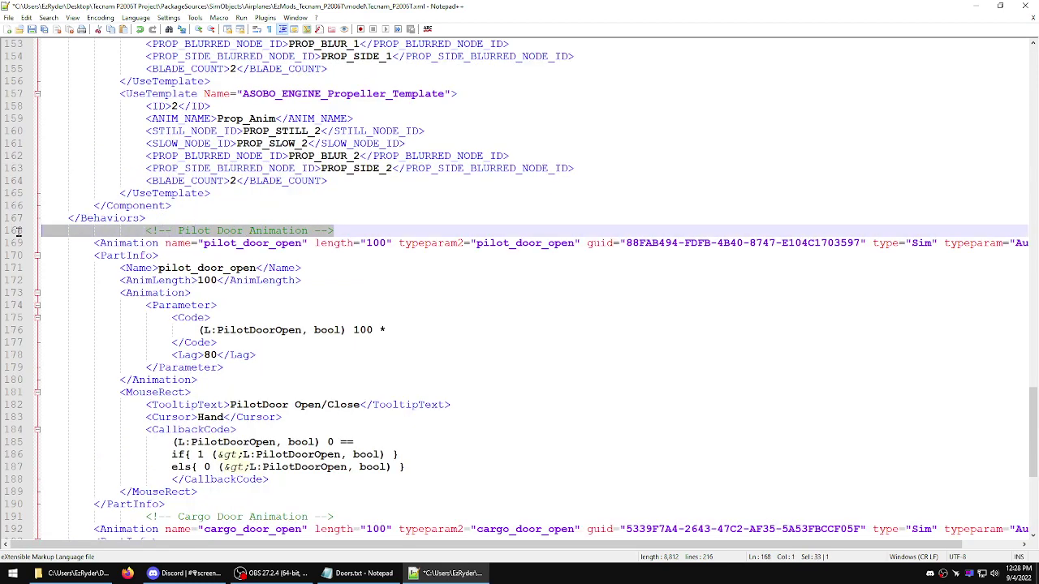
right_click(94, 233)
click(122, 249)
click(158, 211)
click(160, 221)
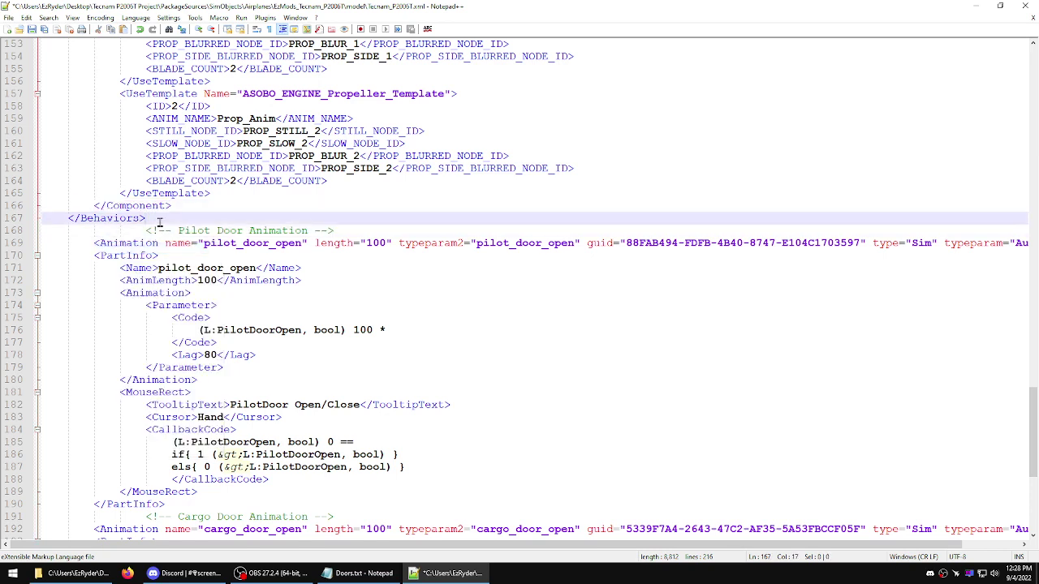
key(Return)
drag(157, 225, 50, 233)
right_click(69, 224)
click(70, 230)
right_click(47, 232)
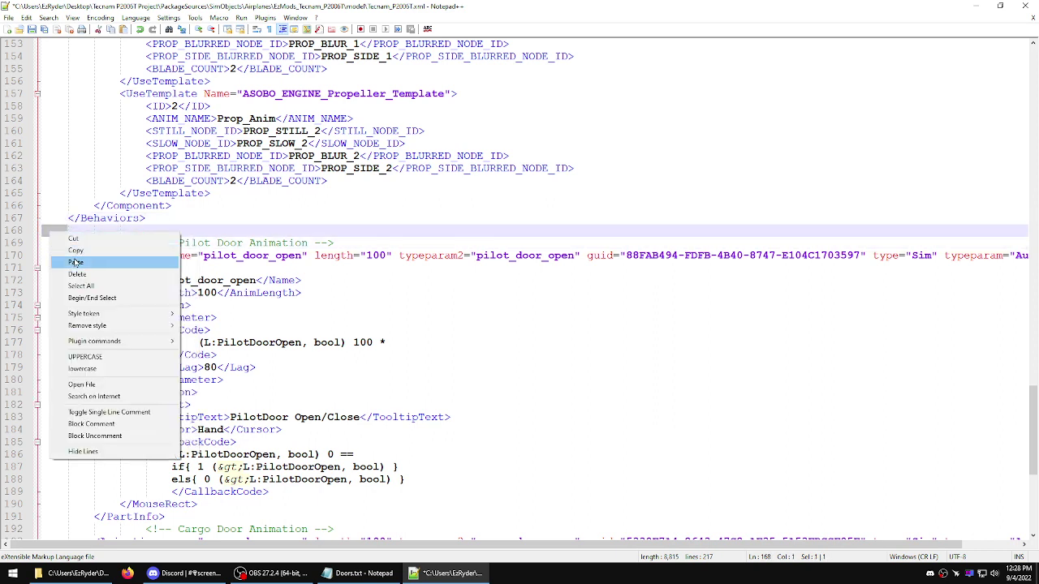
click(73, 261)
- Turn the duplicated comment into a long divider of # characters and indent it one level less than the Pilot Door Animation comment
drag(308, 230, 179, 231)
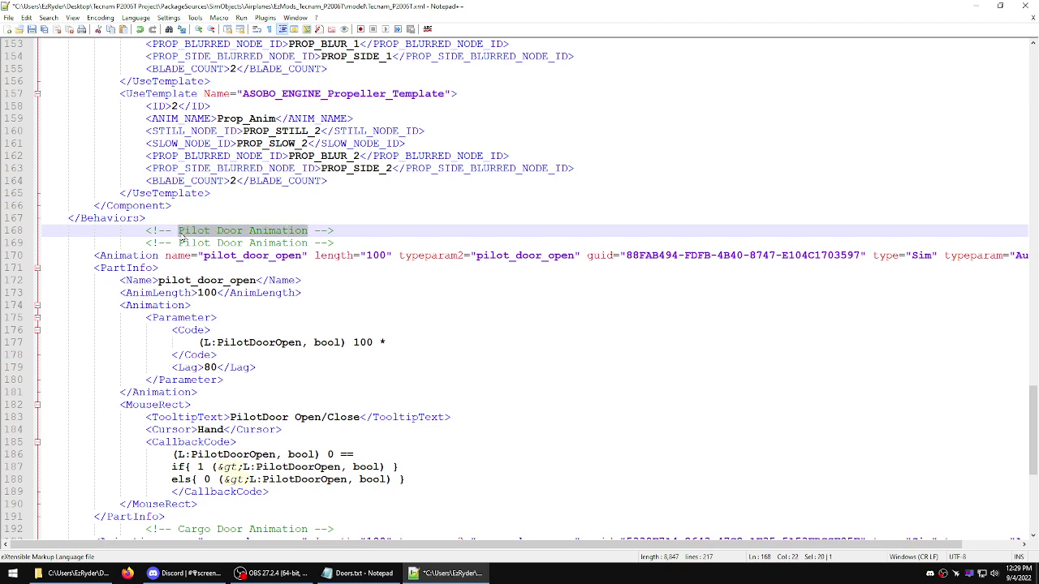
text(######################################)
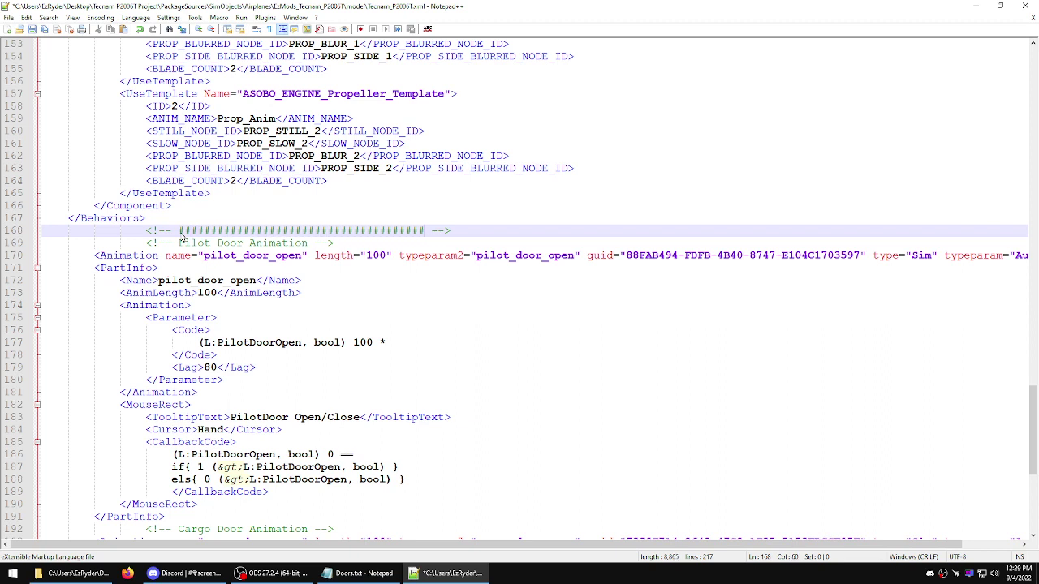
text(#########)
key(BackSpace)
drag(242, 231, 248, 233)
click(248, 234)
text(########################)
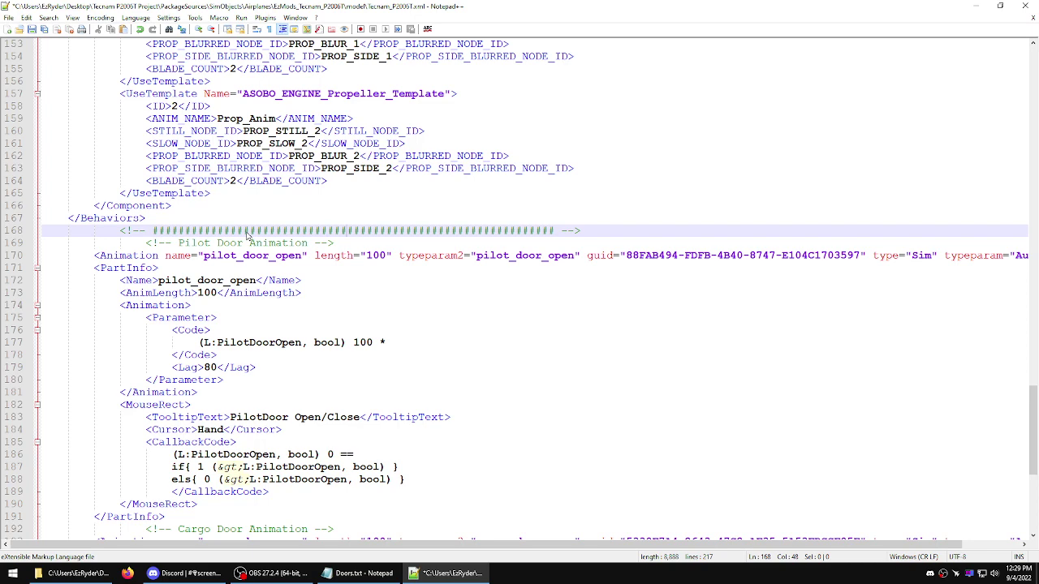
- Look through the pasted door code and compare the pilot_door_open and cargo_door_open names in the Animation and PartInfo blocks
scroll(252, 233, down, 3)
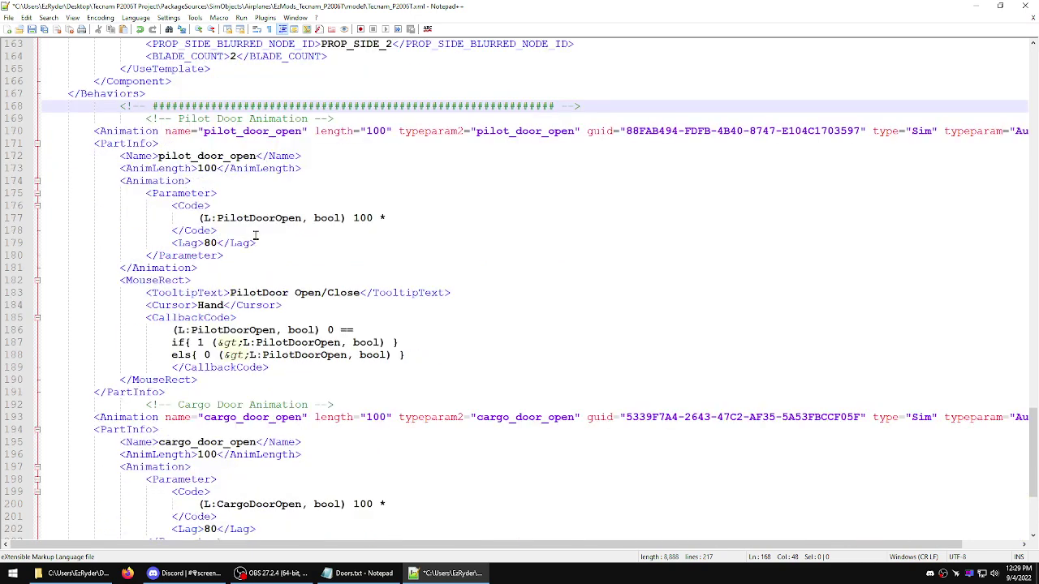
scroll(254, 235, down, 5)
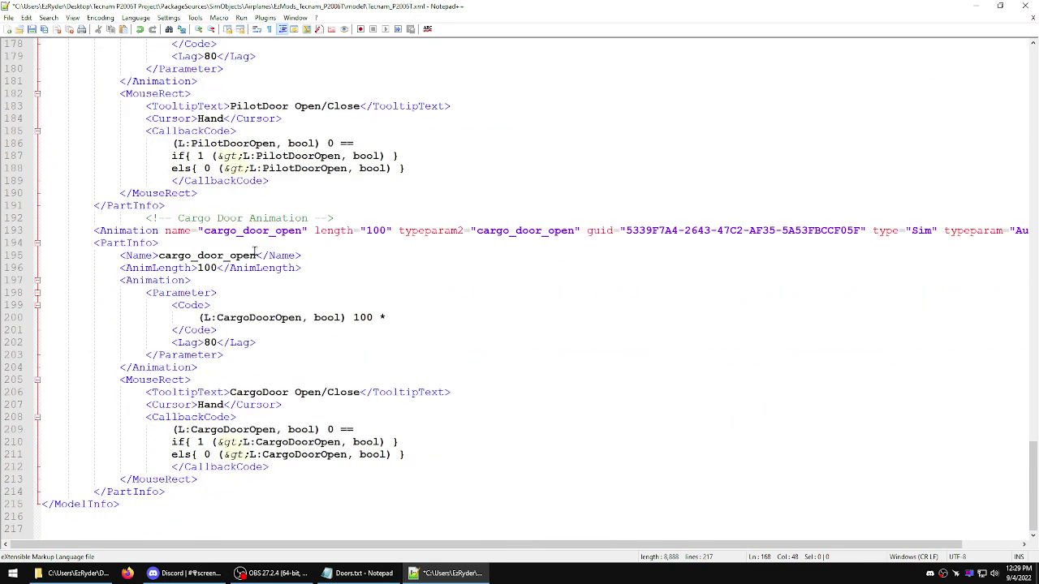
scroll(254, 251, up, 2)
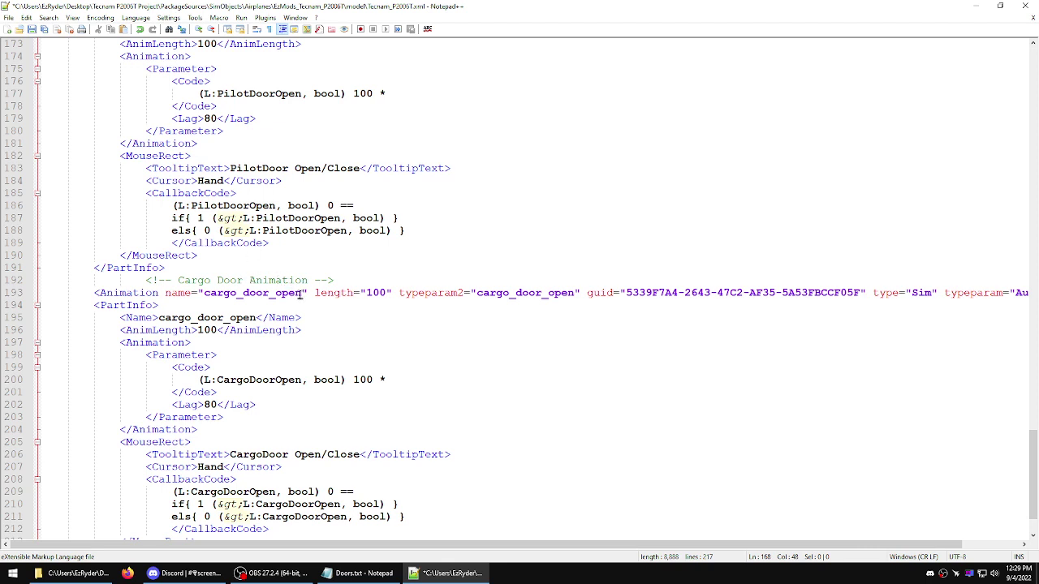
drag(303, 293, 204, 293)
scroll(209, 292, up, 5)
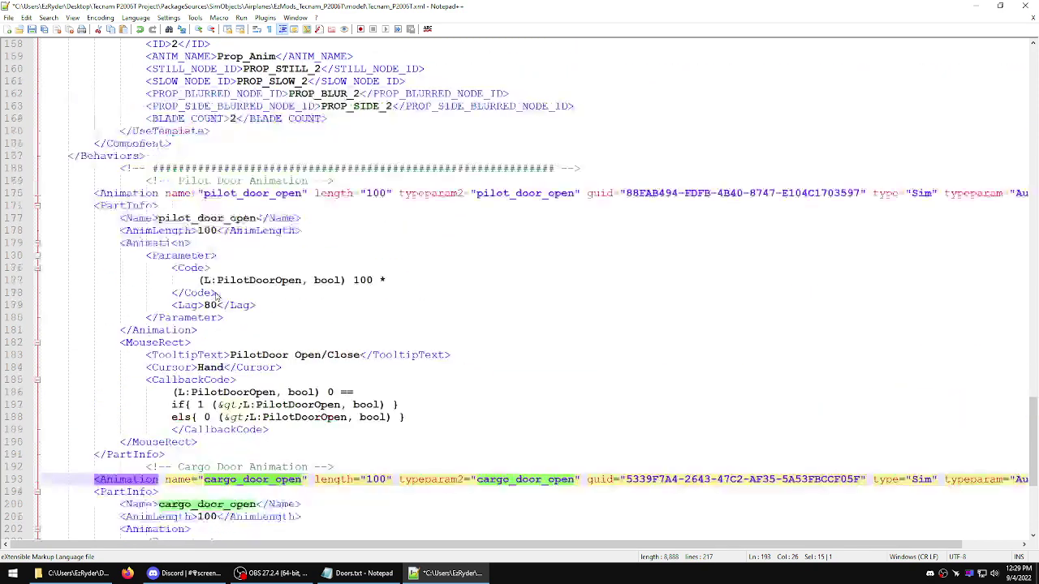
drag(255, 219, 158, 221)
scroll(195, 235, down, 7)
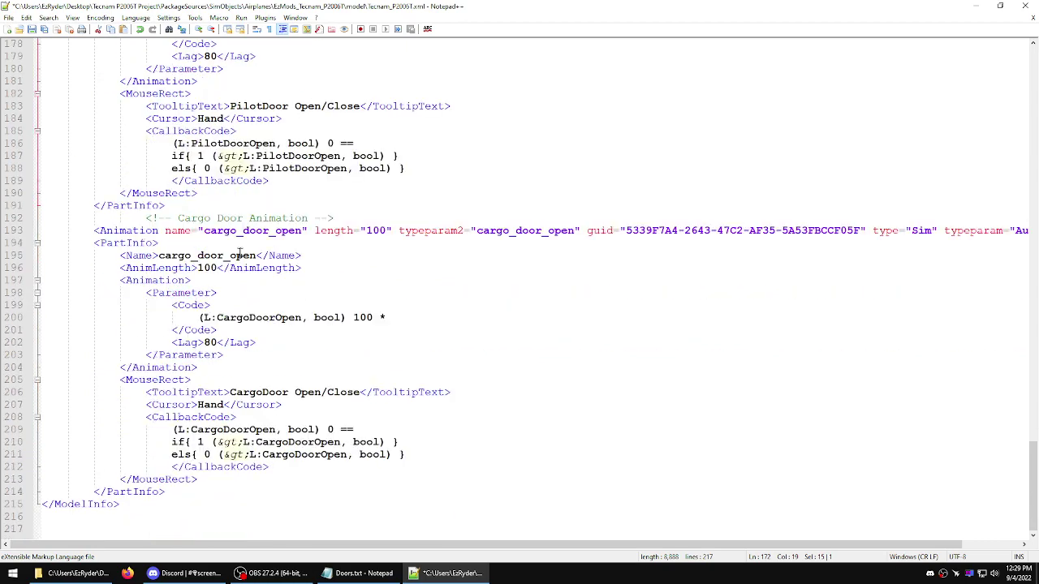
scroll(240, 254, up, 5)
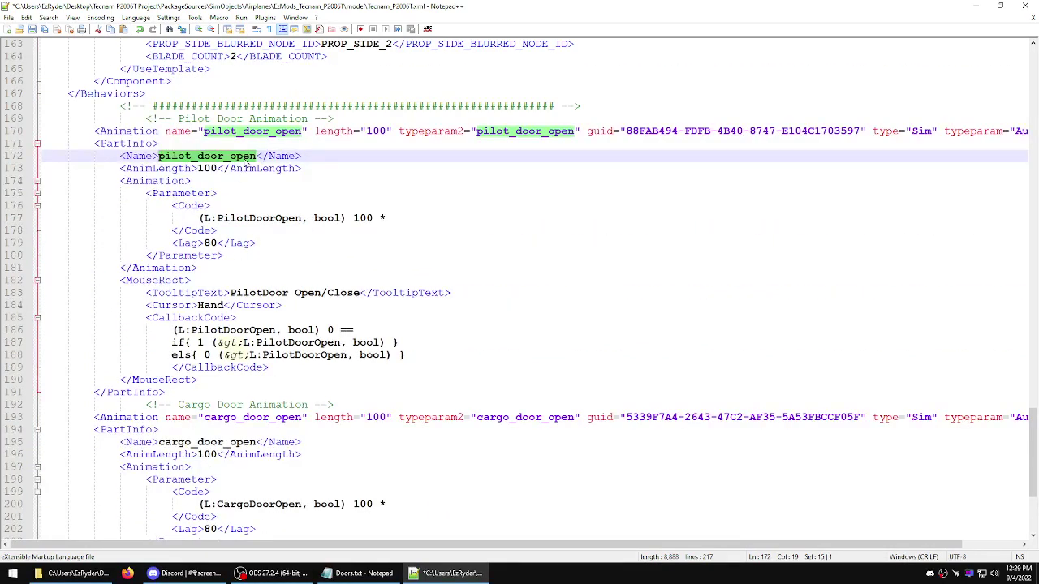
scroll(262, 190, up, 2)
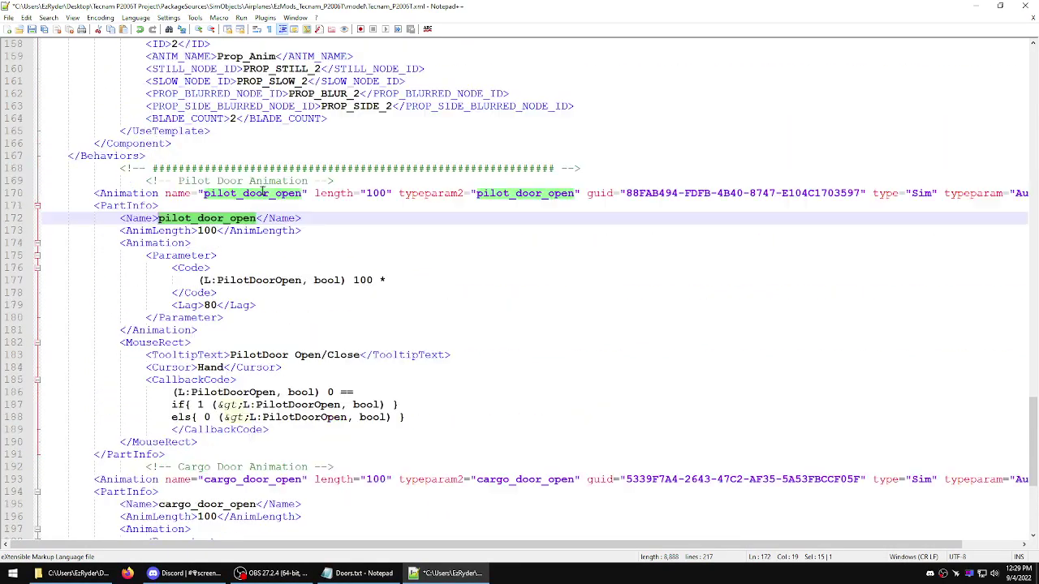
- Save Tecnam_P2006T.xml and restore its window to a smaller size, with the Doors.txt window moved in front
click(32, 30)
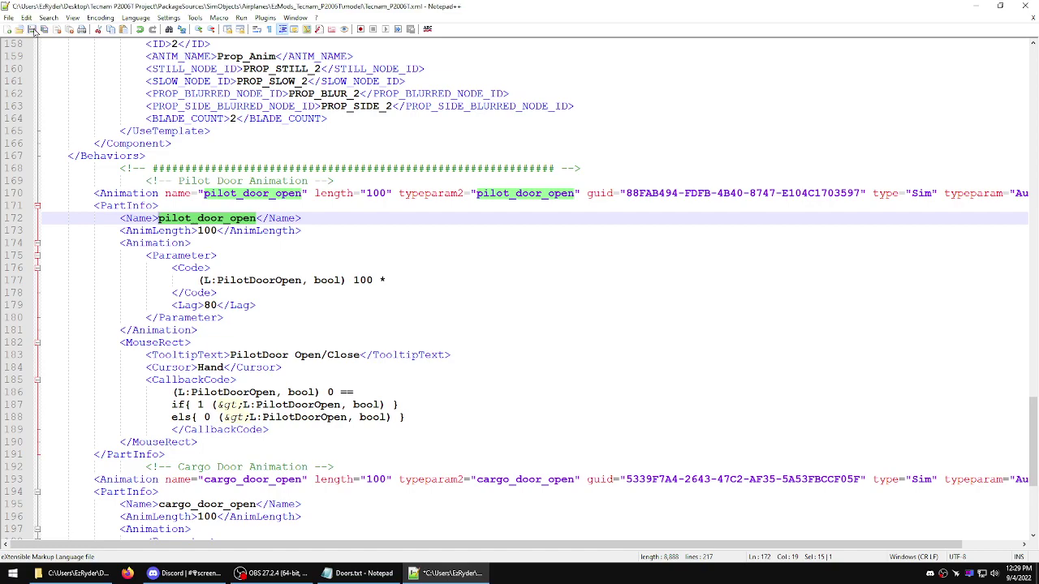
double_click(338, 6)
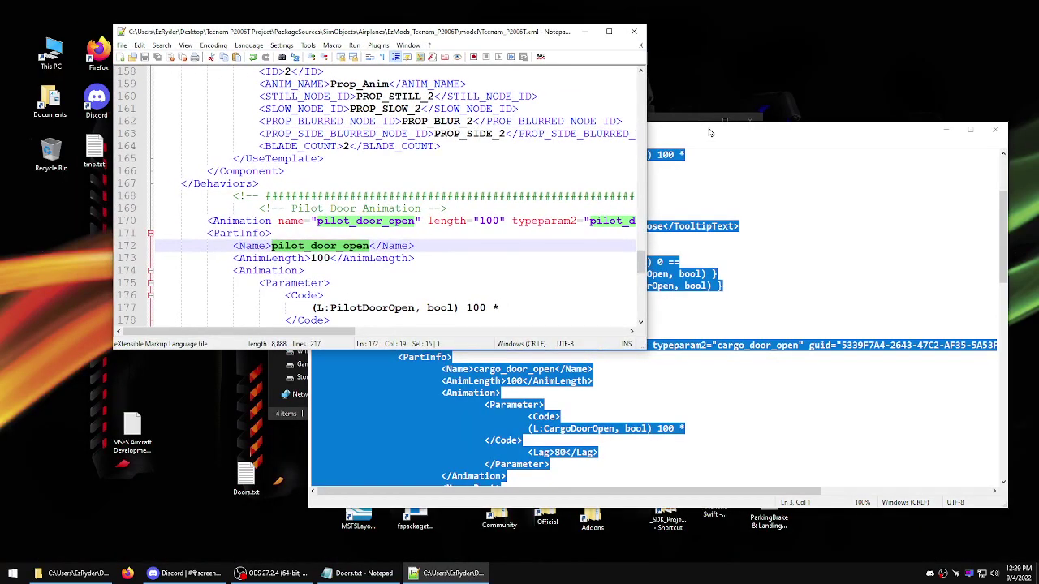
click(711, 133)
drag(711, 133, 676, 87)
click(616, 180)
- Examine the pilot_door_open animation names listed under PilotDoor and PilotDoorHandle in Doors.txt
scroll(570, 193, down, 10)
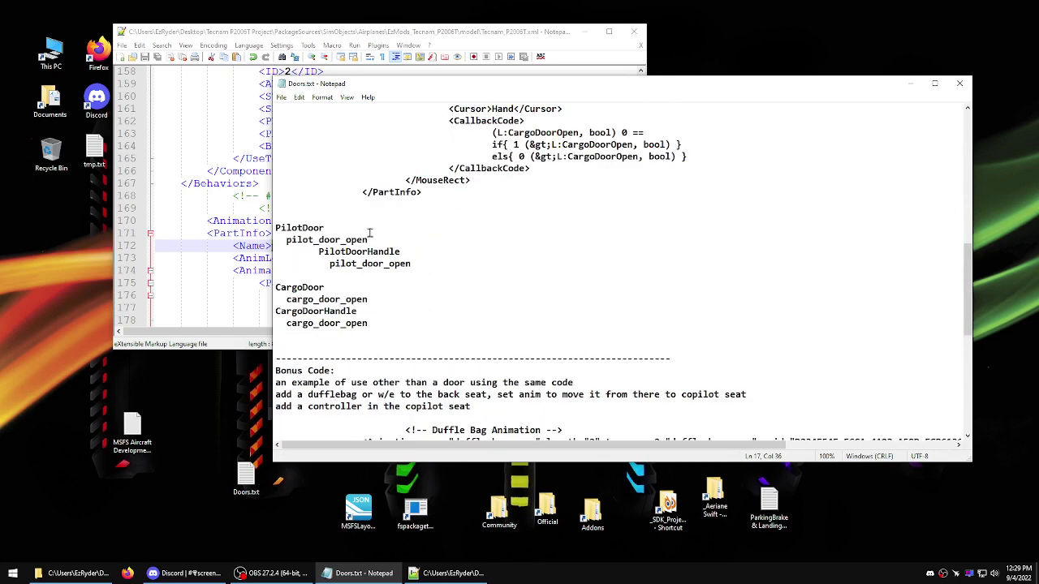
drag(370, 240, 285, 240)
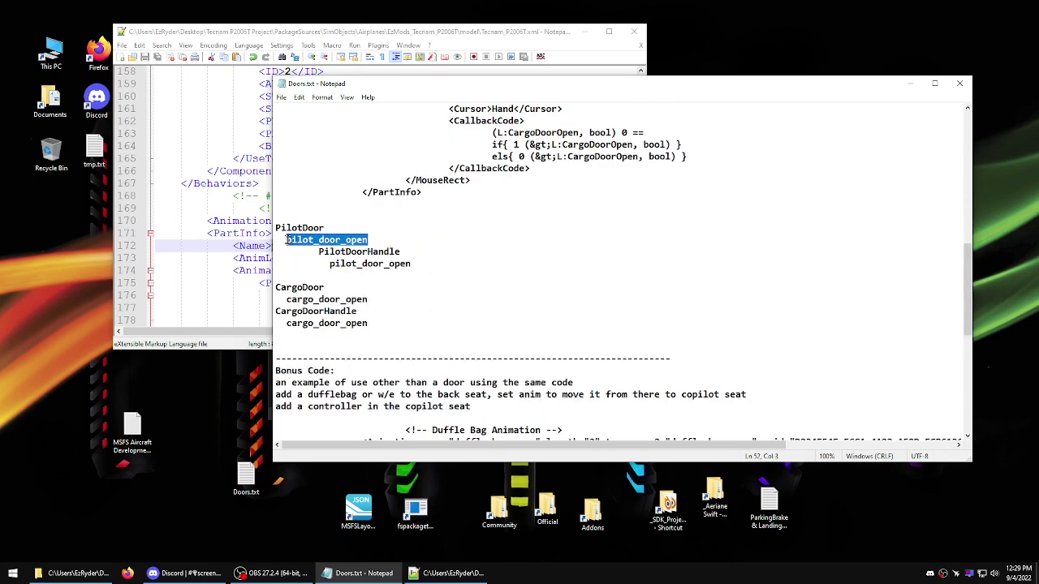
drag(412, 264, 330, 264)
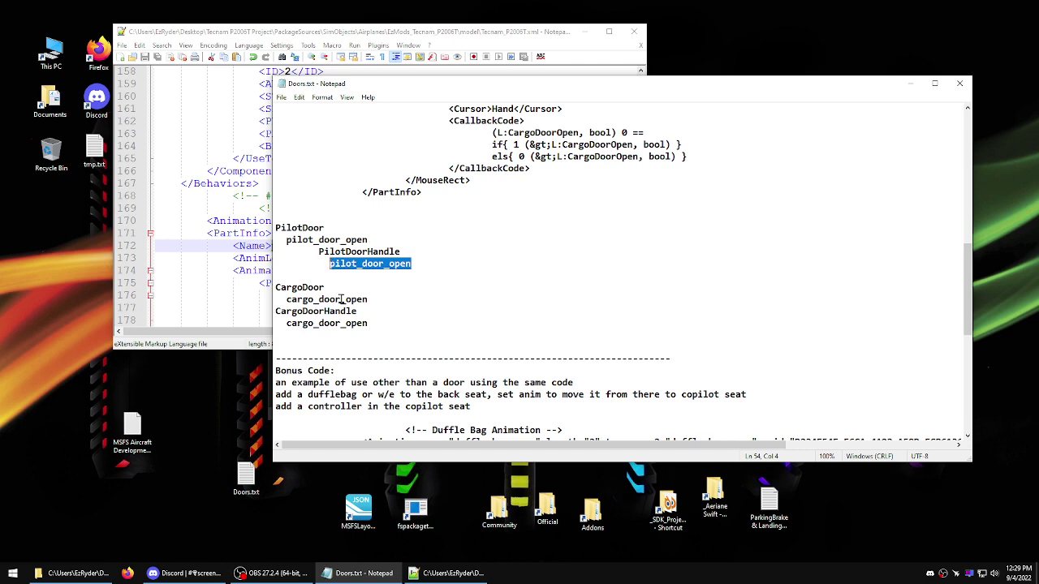
- Narrow the Doors.txt window, minimize it, and close the Tecnam_P2006T.xml editor window
click(383, 263)
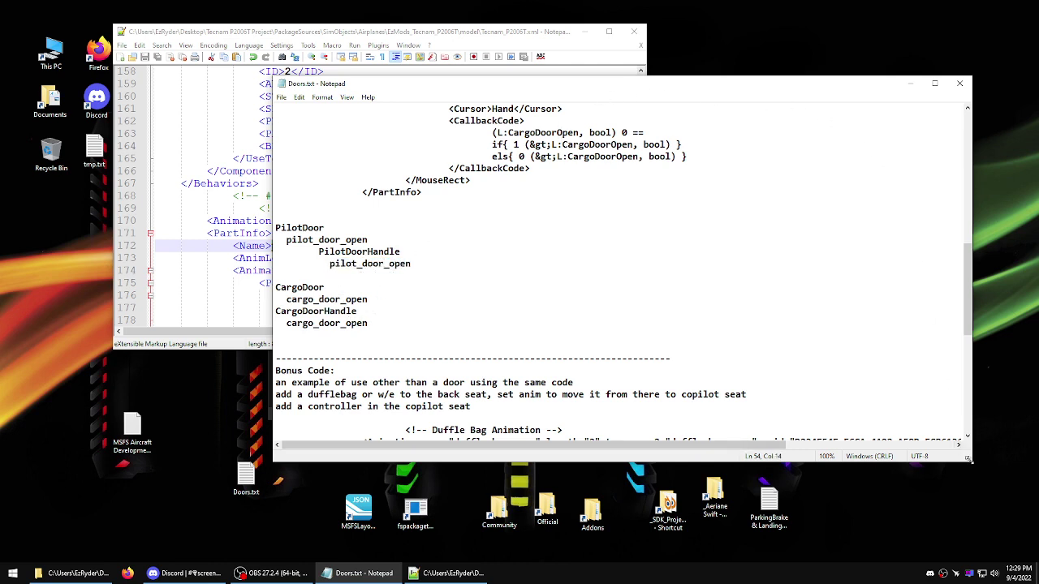
drag(970, 459, 860, 454)
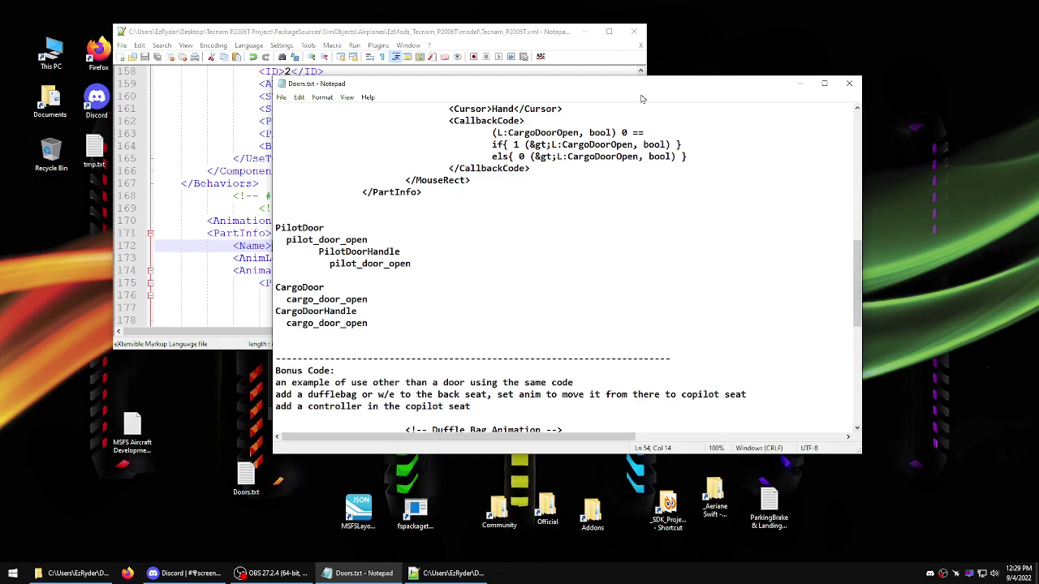
key(super+Down)
click(286, 133)
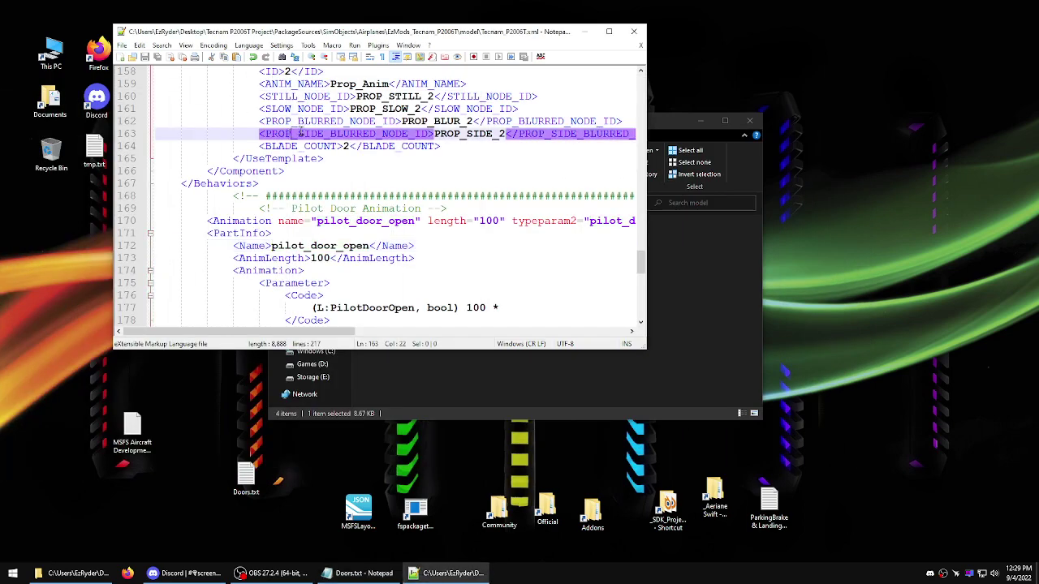
click(635, 32)
click(635, 33)
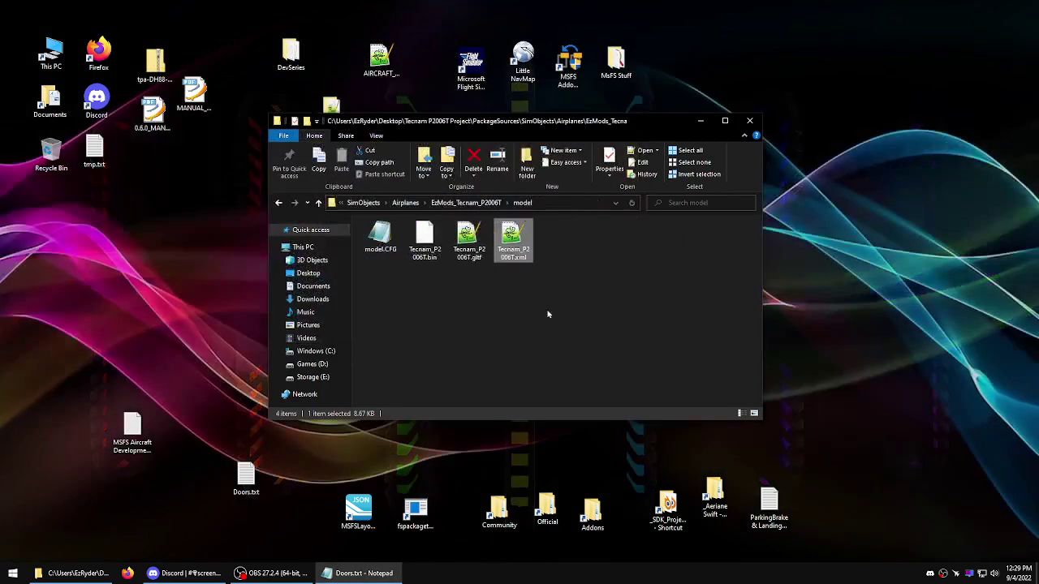
- Go up to the Tecnam P2006T Project folder, enter Models, and open Tecnam_P2006T.blend in Blender
click(319, 203)
click(319, 204)
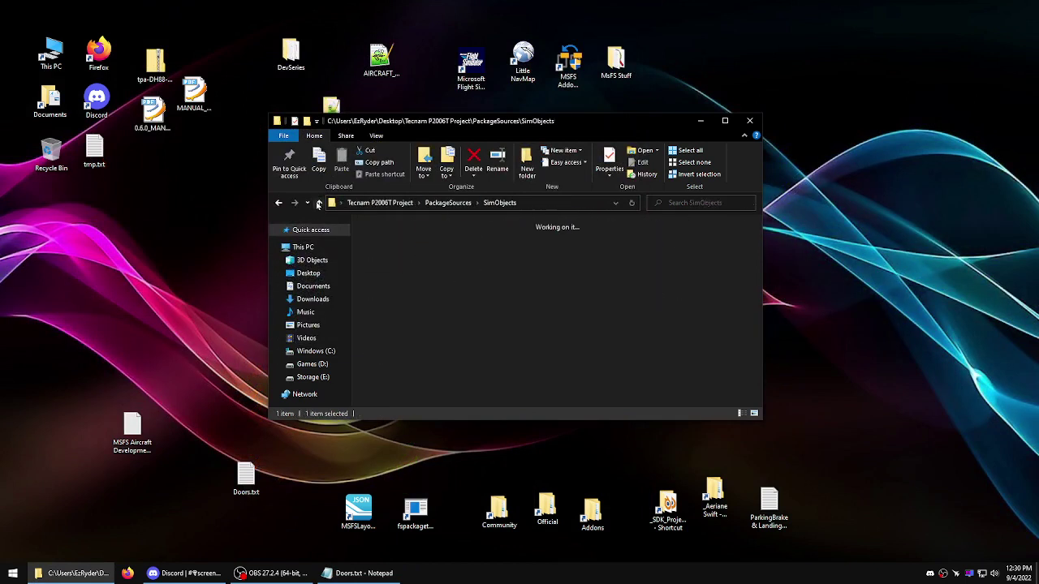
click(319, 204)
click(319, 203)
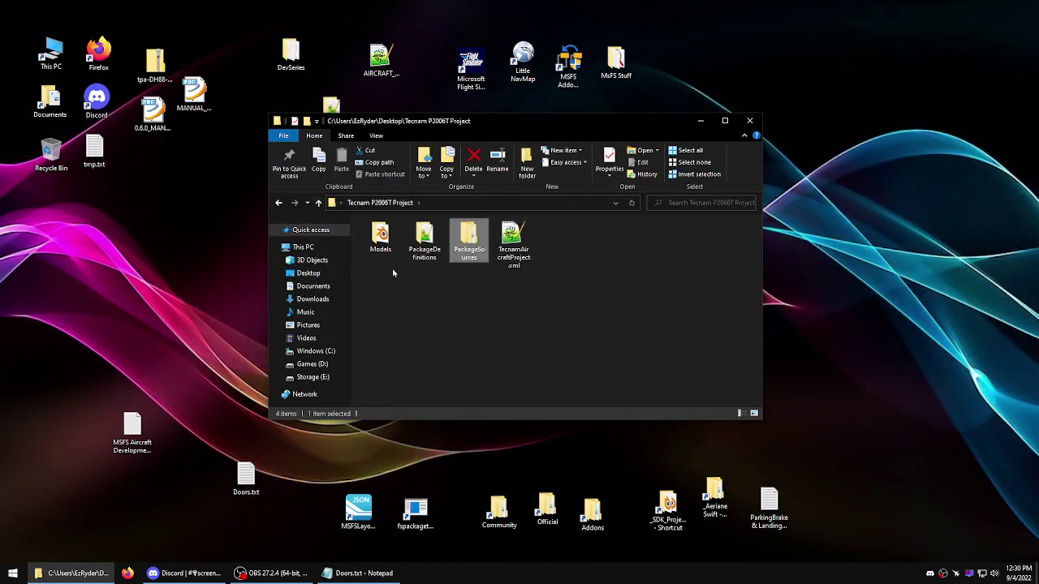
double_click(379, 235)
double_click(426, 240)
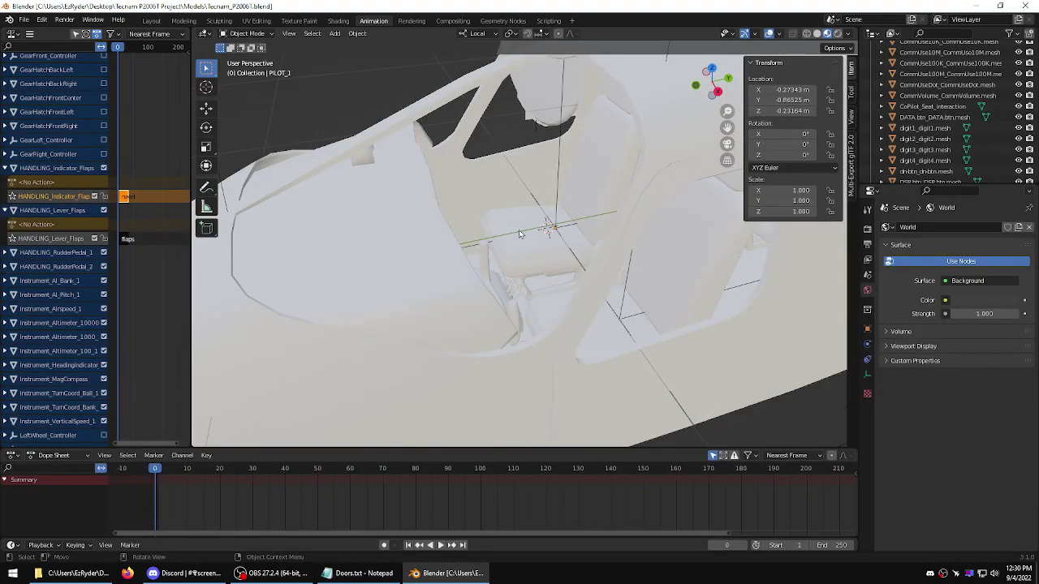
- Examine the pilot door from outside and through the cabin, picking its outer panel porteG and inner panel intporteG
scroll(554, 231, down, 3)
scroll(584, 259, up, 3)
scroll(633, 309, down, 5)
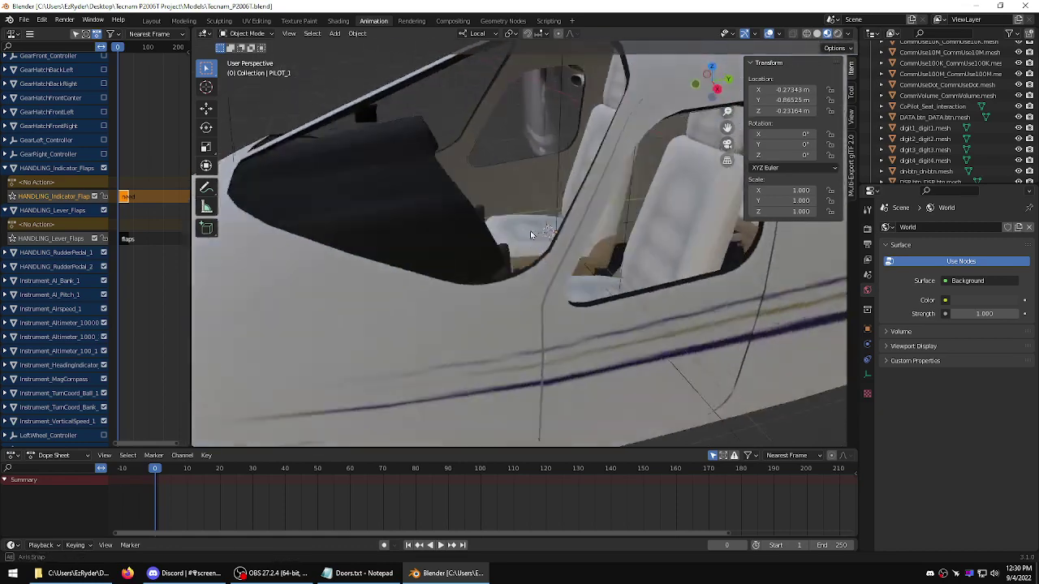
click(689, 356)
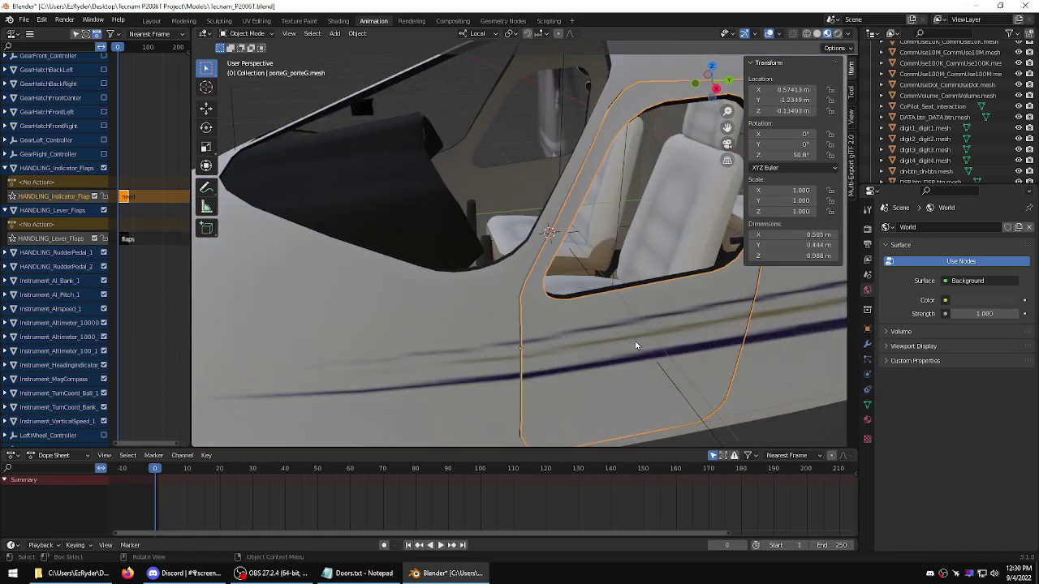
scroll(636, 345, up, 2)
middle_drag(637, 344, 686, 150)
scroll(568, 260, up, 2)
click(588, 242)
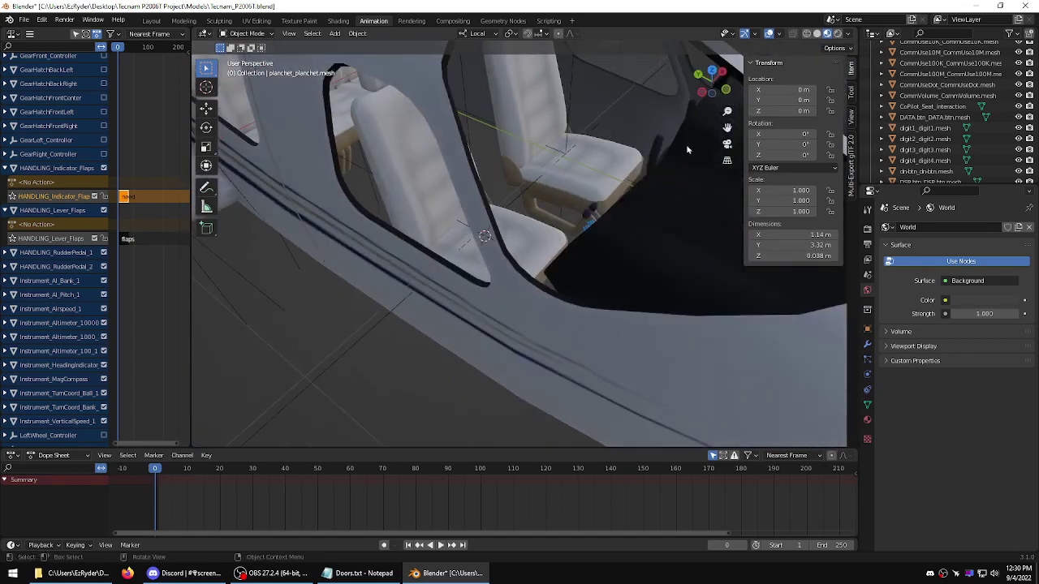
click(635, 112)
middle_drag(633, 118, 509, 116)
middle_drag(550, 194, 514, 176)
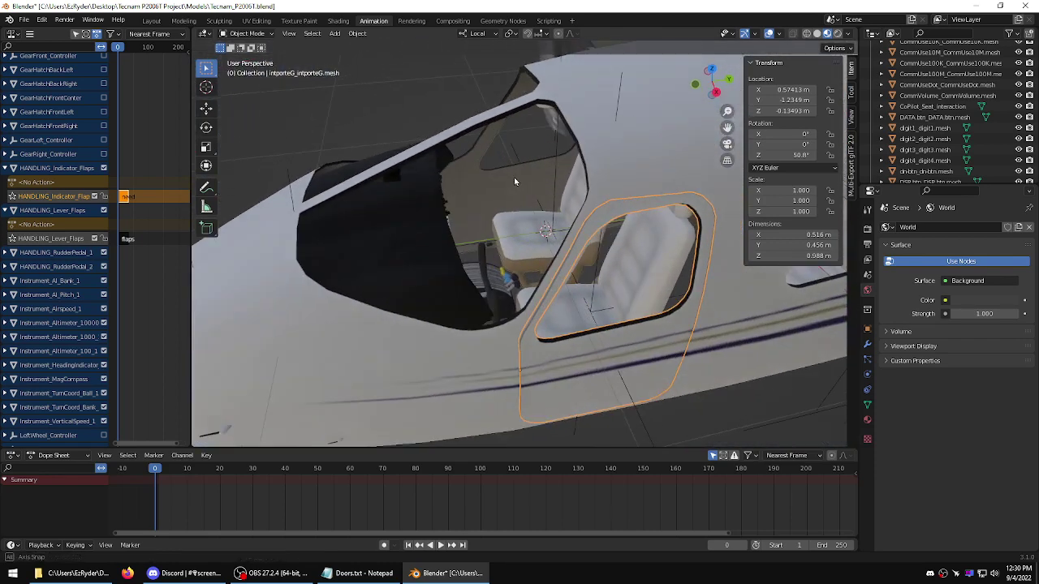
middle_drag(603, 286, 660, 360)
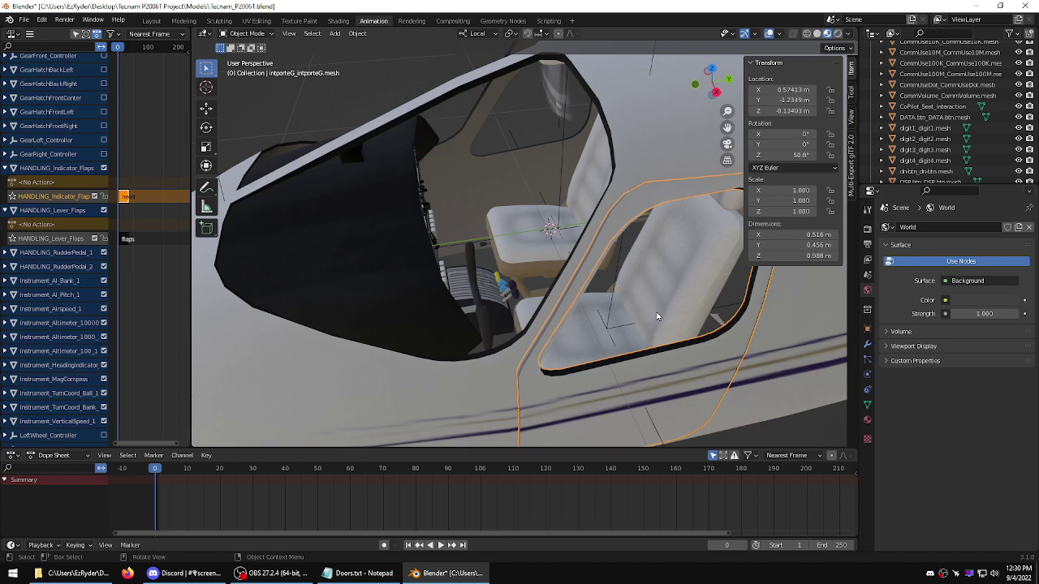
- Select the outer panel porteG, window vitreG and window frame inttourporteG along with the pilot door's inner panel
click(683, 379)
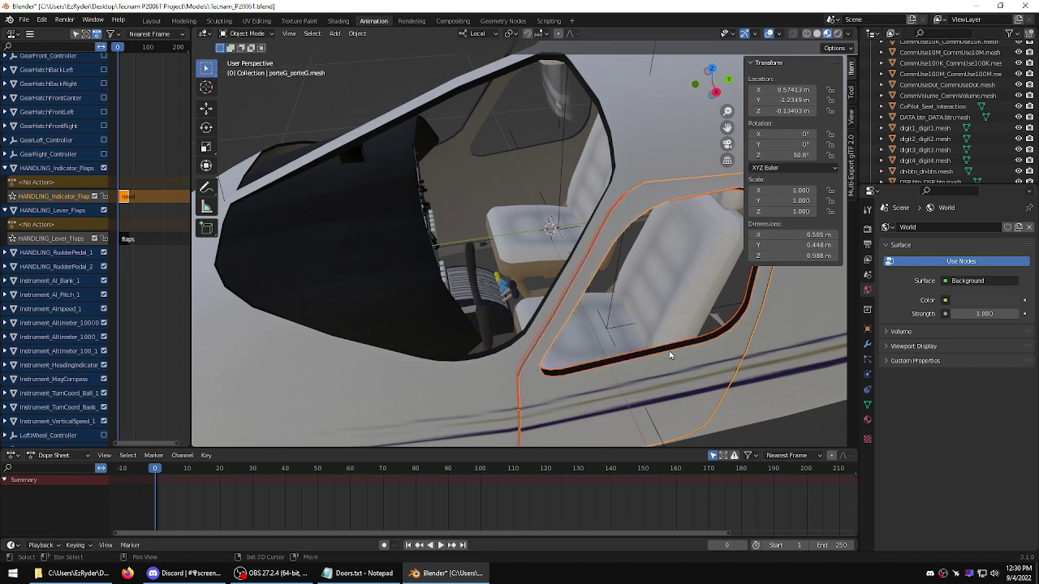
click(660, 354)
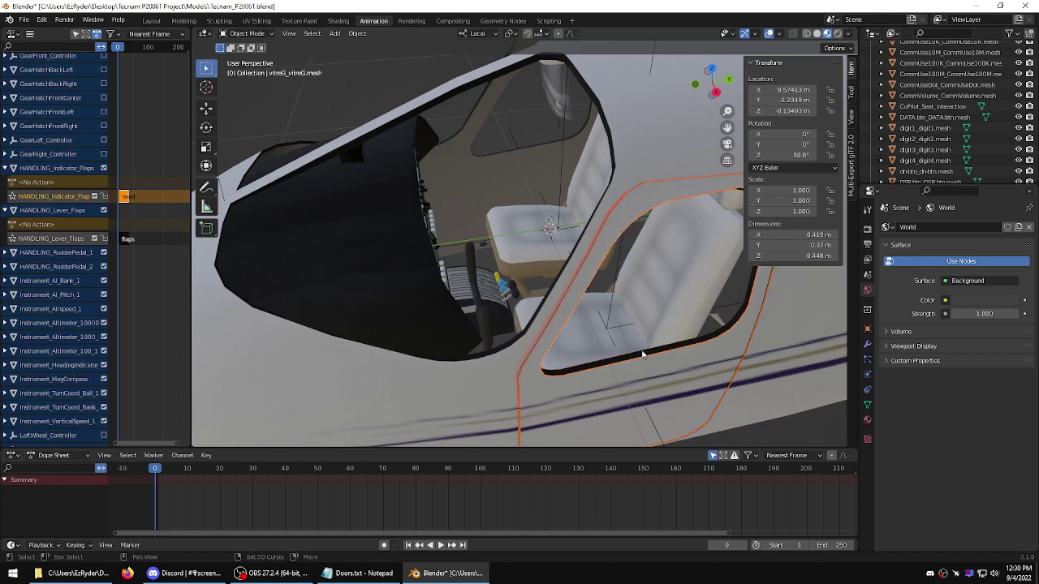
click(639, 358)
middle_drag(661, 378, 680, 370)
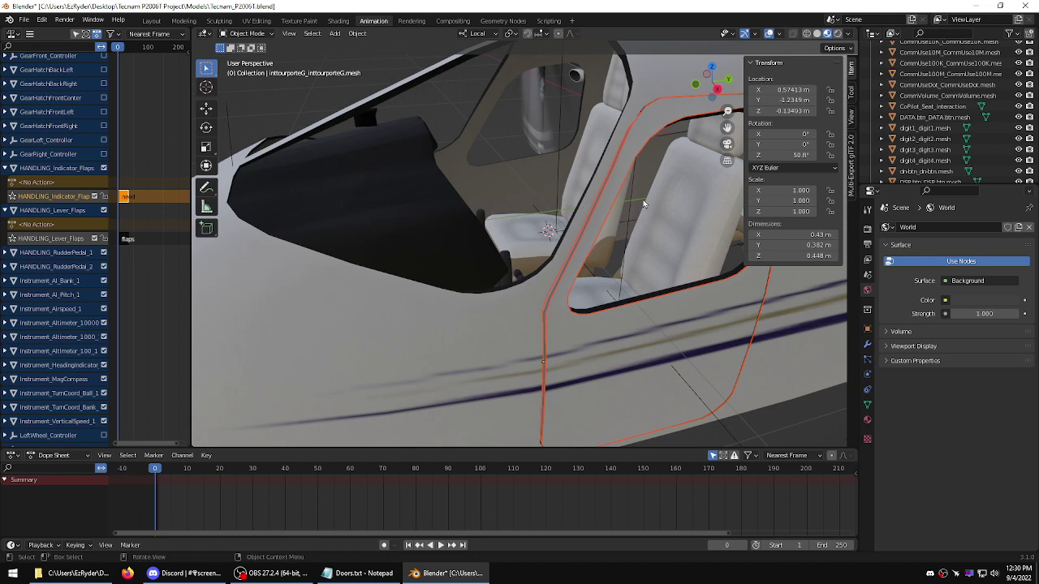
click(645, 258)
middle_drag(635, 253, 668, 281)
scroll(654, 289, down, 1)
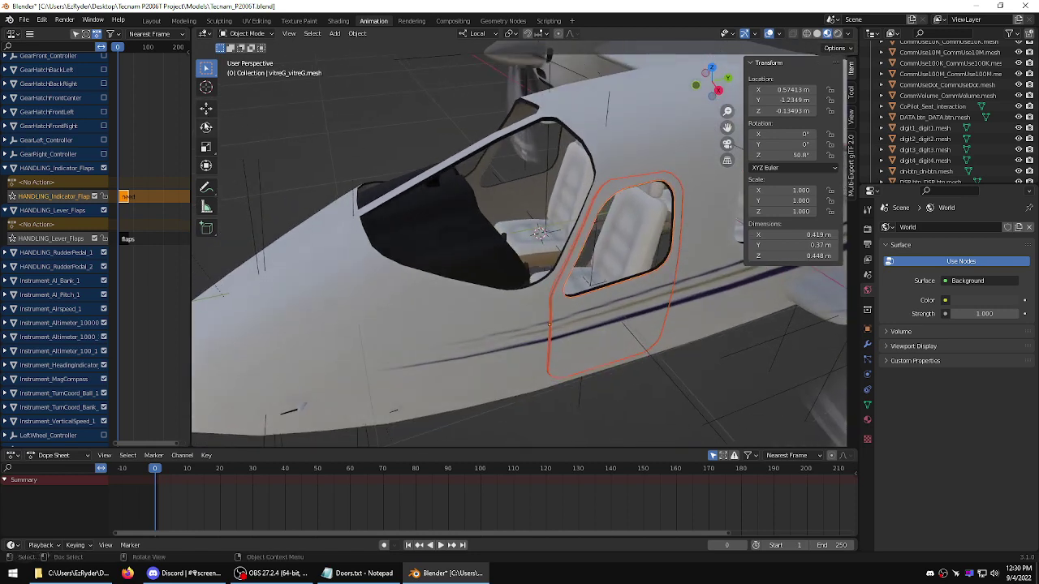
- Switch to the Rotate tool and hide the green Occluder box enclosing the cabin
click(206, 127)
middle_drag(341, 154, 373, 172)
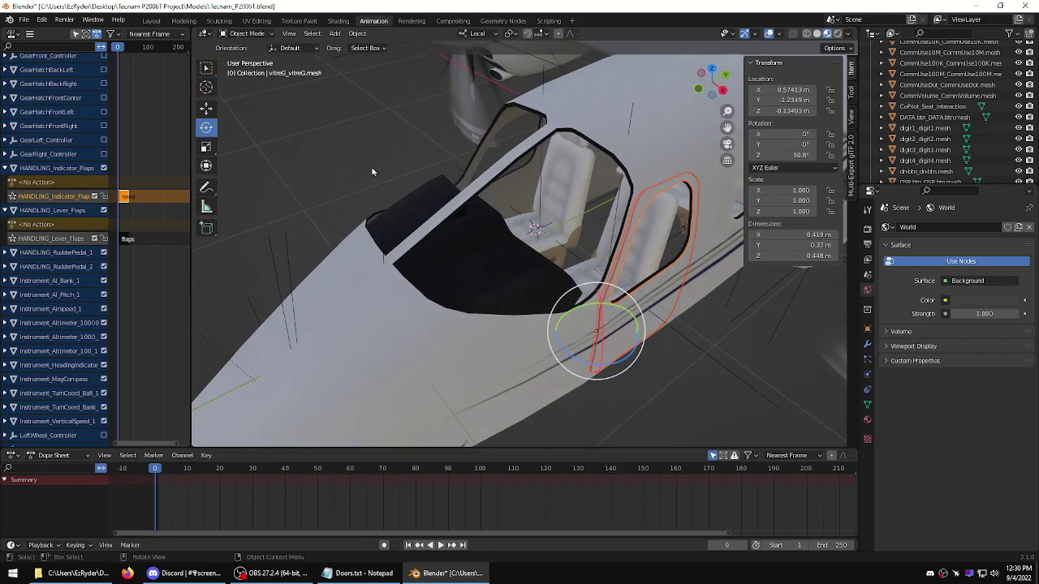
scroll(371, 171, up, 4)
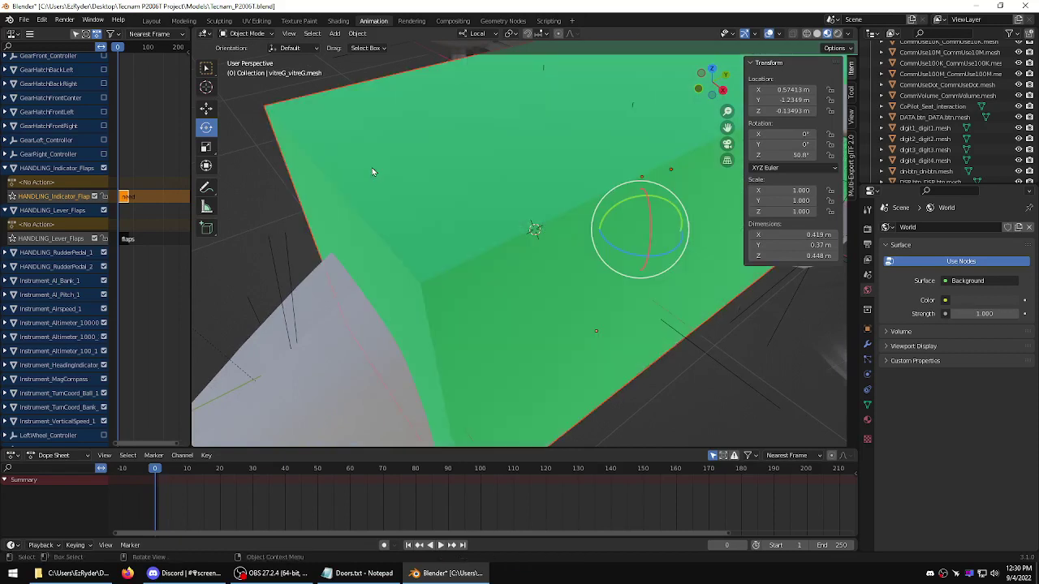
click(284, 114)
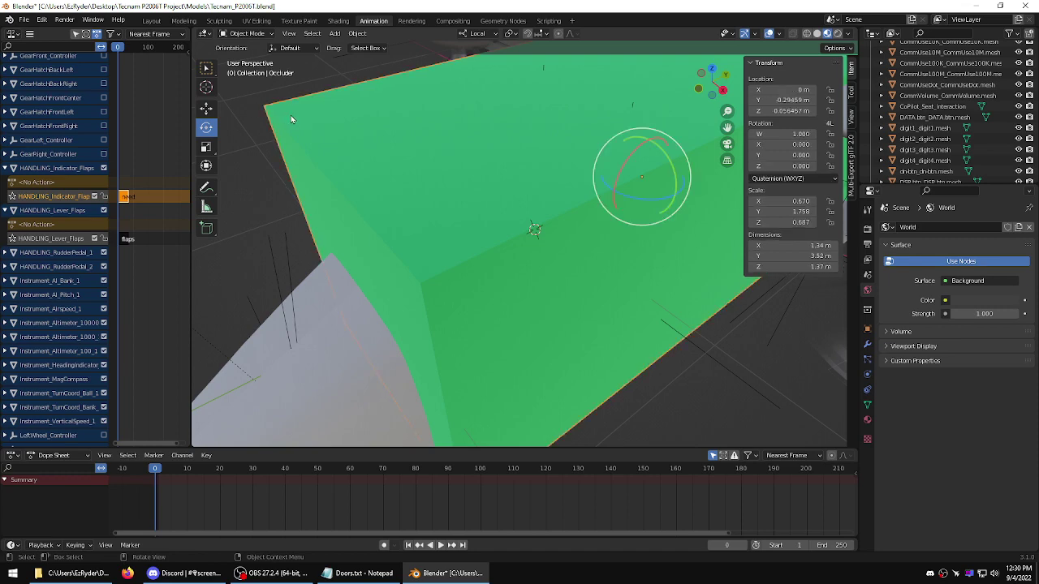
key(h)
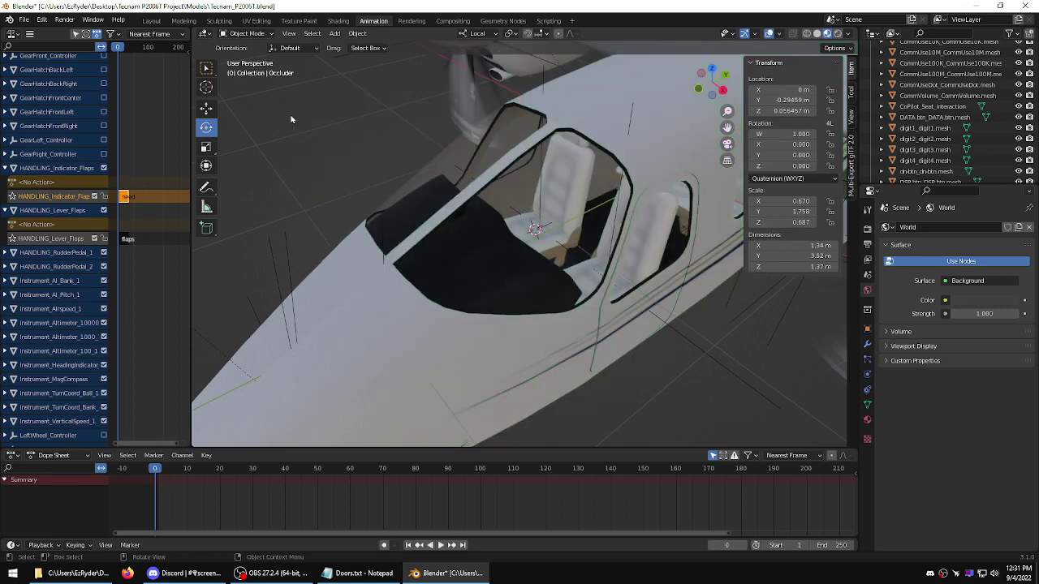
- Select the pilot door's outer panel porteG and inner panel intporteG together, reaching the inner parts from inside the cockpit
click(671, 244)
mouse_move(664, 275)
middle_down()
mouse_move(681, 300)
mouse_move(677, 284)
middle_up()
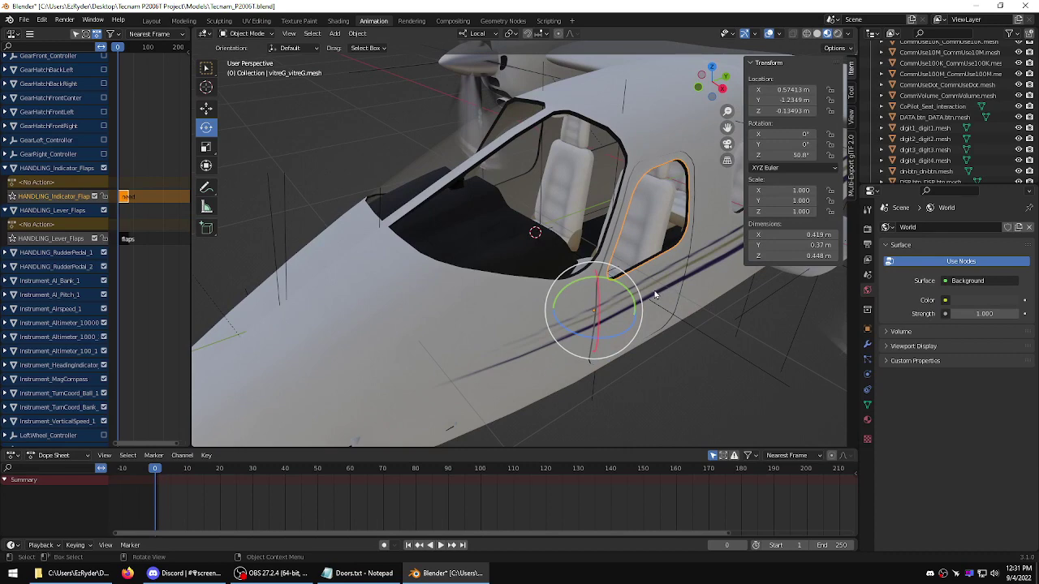
click(659, 294)
middle_drag(674, 288, 725, 306)
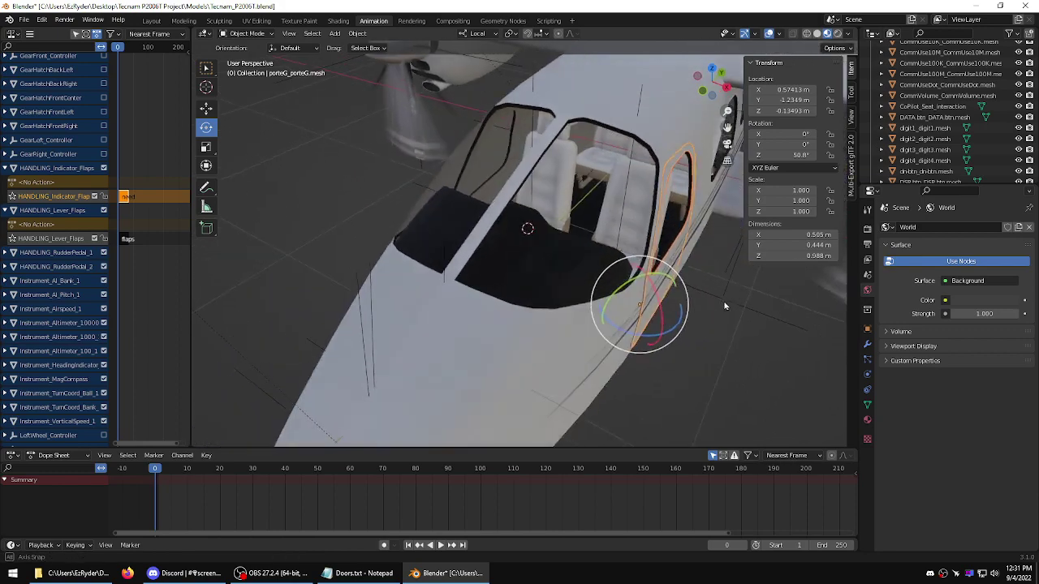
scroll(730, 305, up, 8)
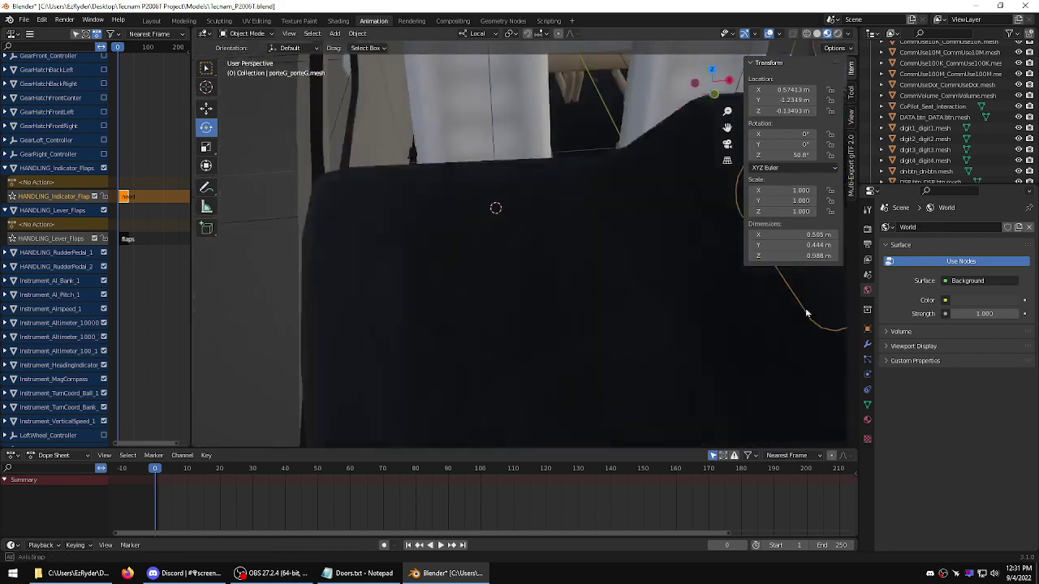
middle_drag(805, 307, 501, 262)
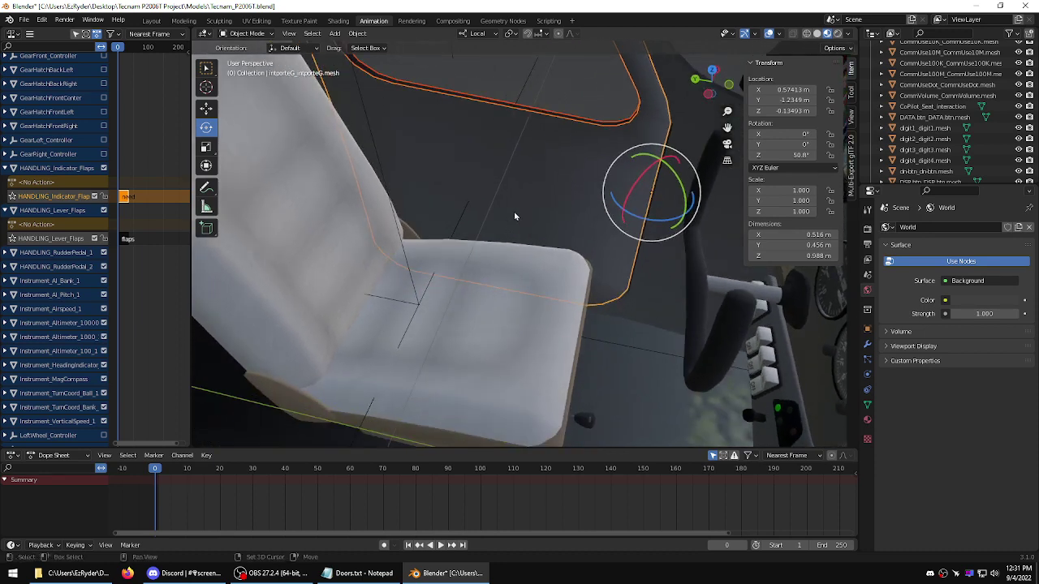
middle_drag(514, 211, 405, 272)
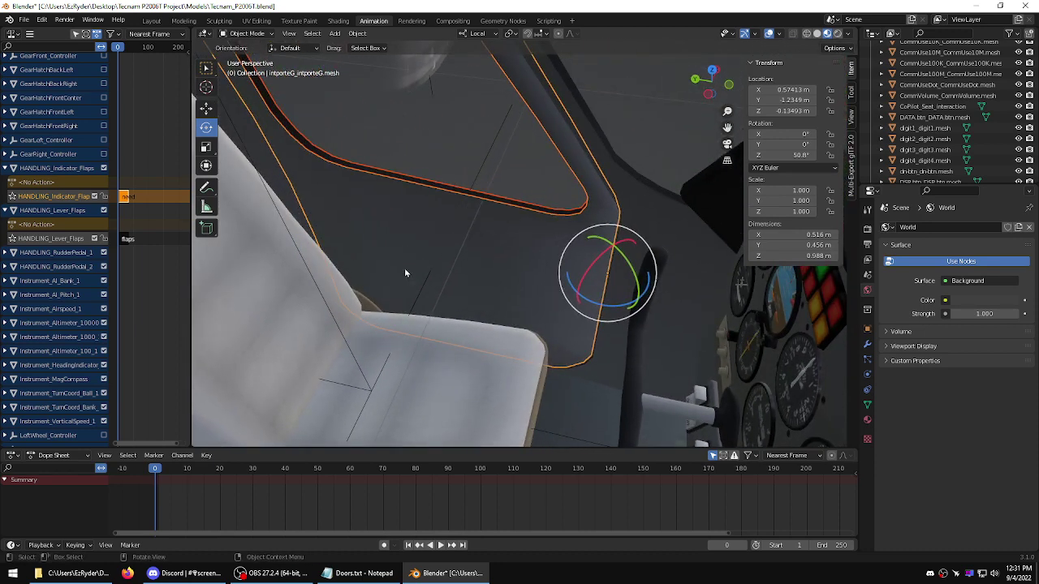
click(301, 144)
click(297, 141)
click(297, 141)
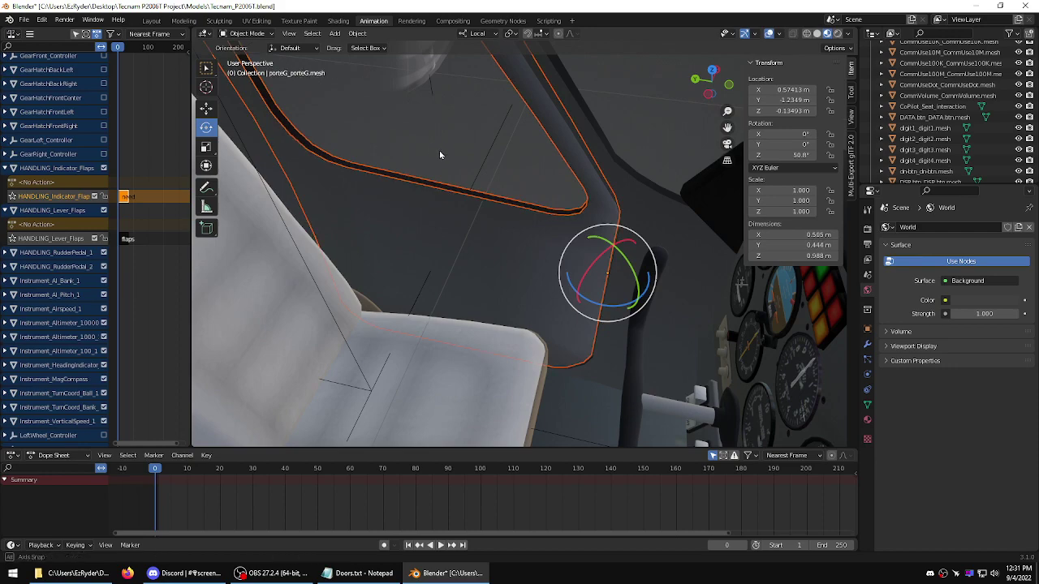
middle_drag(441, 157, 340, 186)
scroll(369, 165, down, 6)
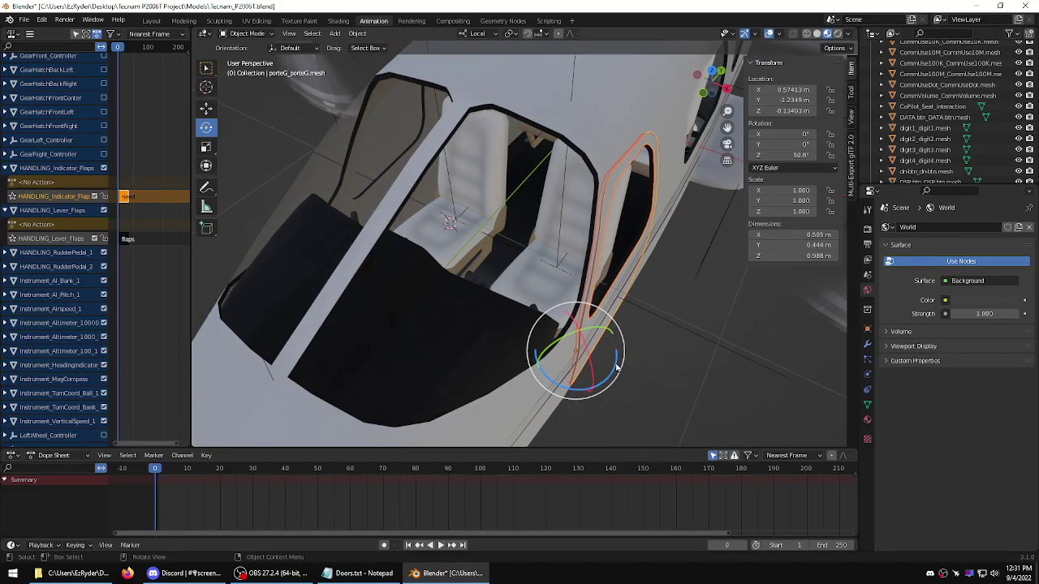
- Try swinging the selected pilot door parts open to -11.2° about the Z axis, and undo the rotation
drag(617, 367, 639, 438)
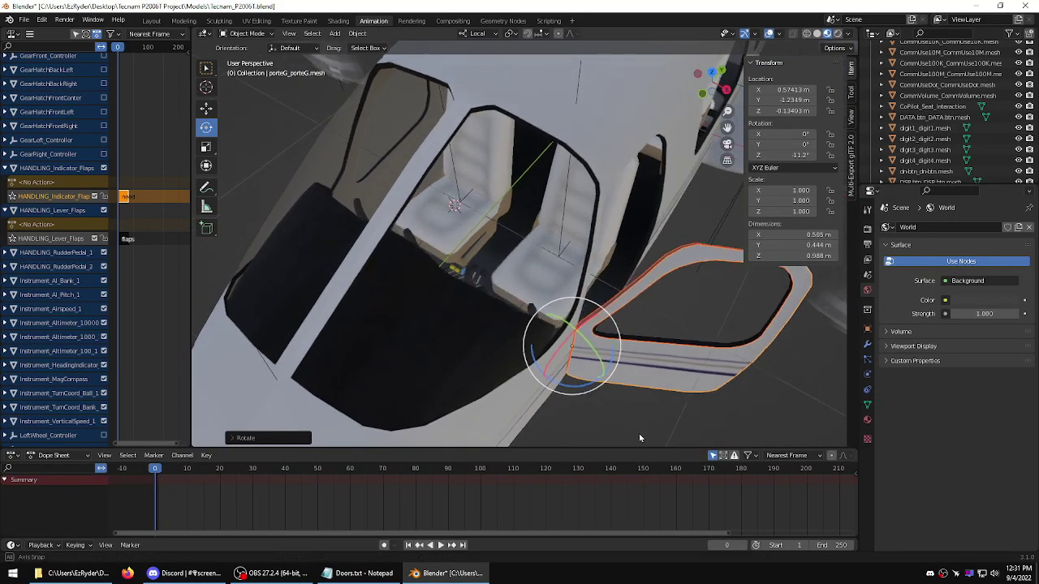
middle_drag(639, 438, 654, 386)
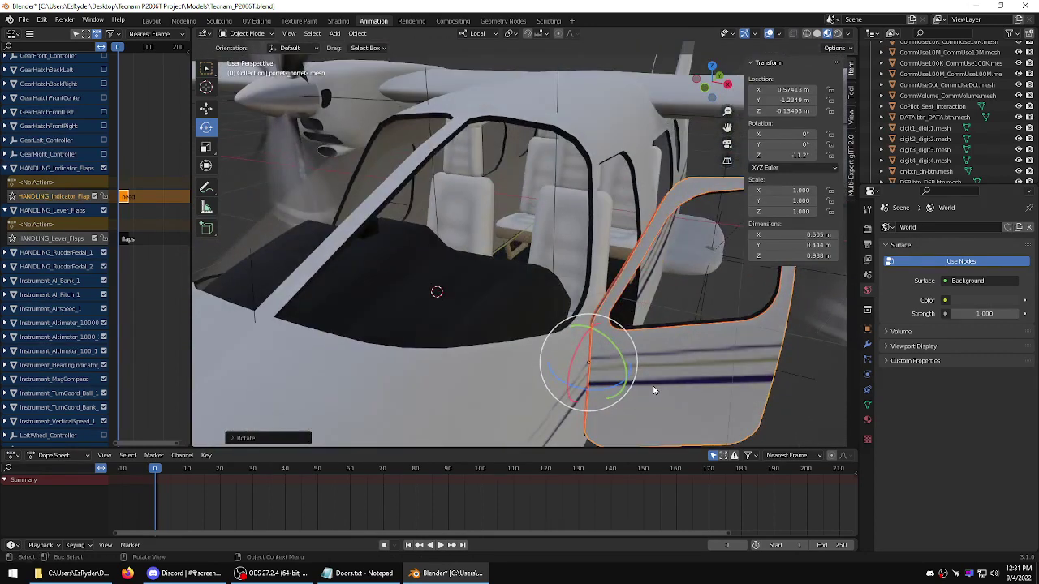
key(ctrl+z)
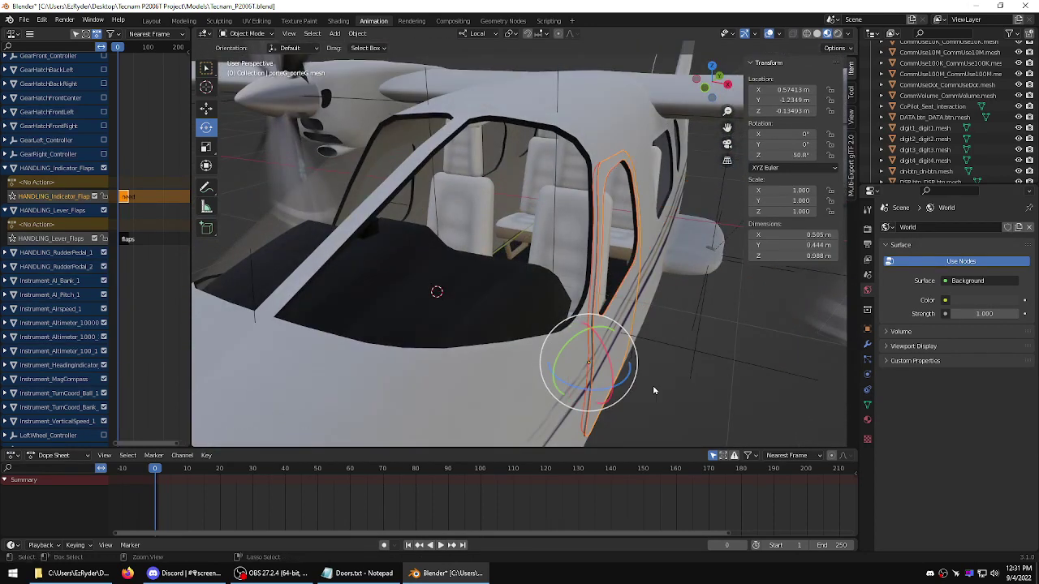
mouse_move(654, 386)
middle_down()
mouse_move(621, 363)
mouse_move(591, 362)
mouse_move(597, 352)
mouse_move(671, 376)
middle_up()
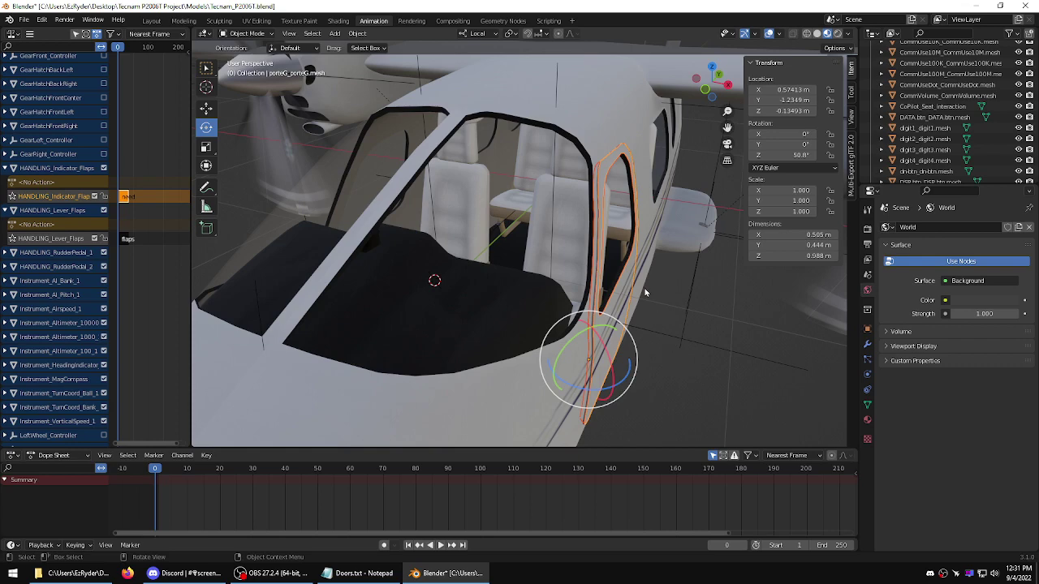
- Add the window vitreG to the selection, try swinging the pilot door open to 2.76° about Z, and undo the rotation and selection
shift+click(616, 236)
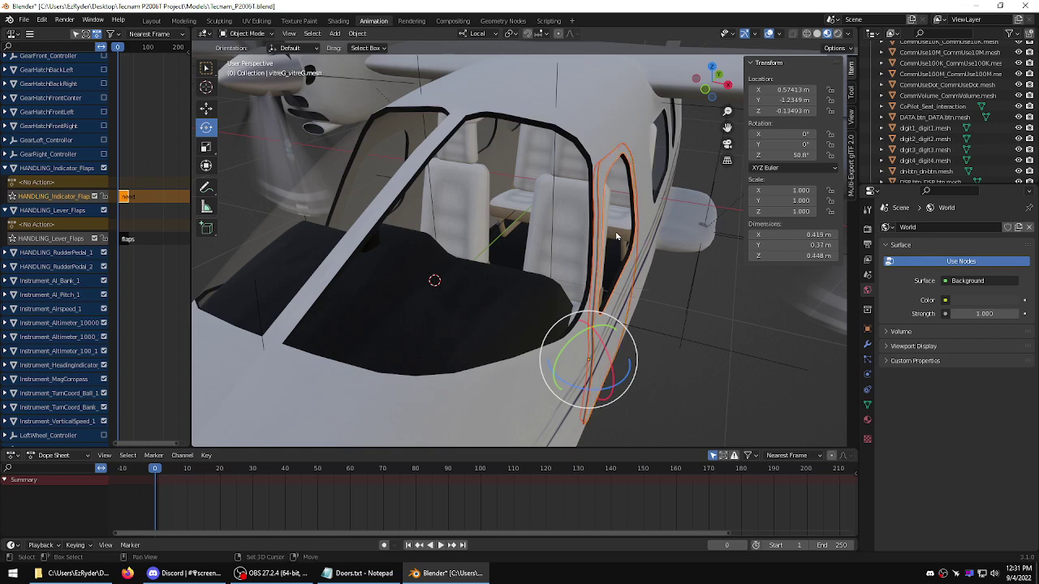
middle_drag(641, 237, 626, 343)
drag(615, 378, 655, 373)
middle_drag(656, 373, 680, 395)
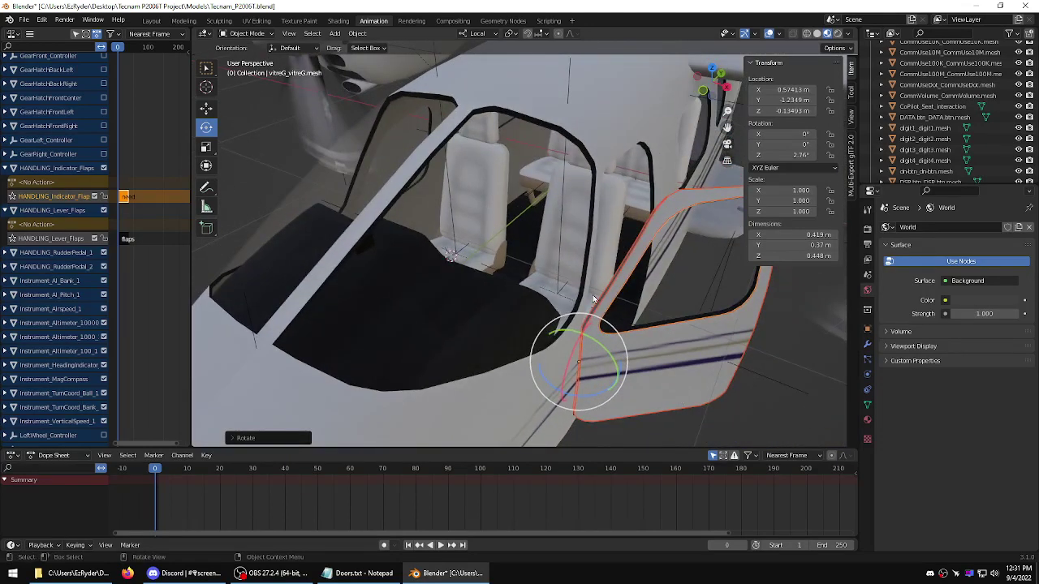
key(ctrl)
key(ctrl+z)
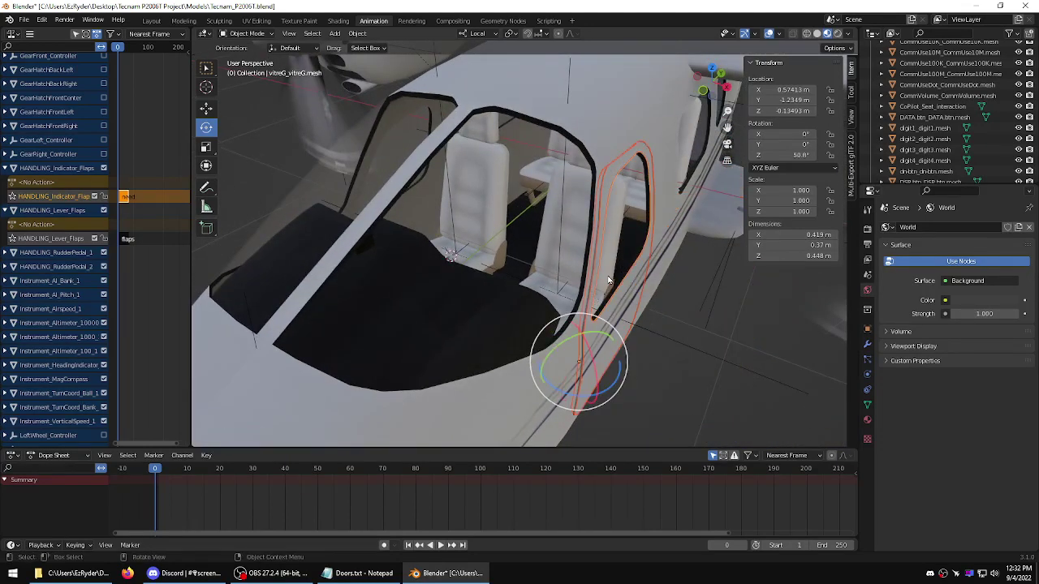
key(ctrl+z)
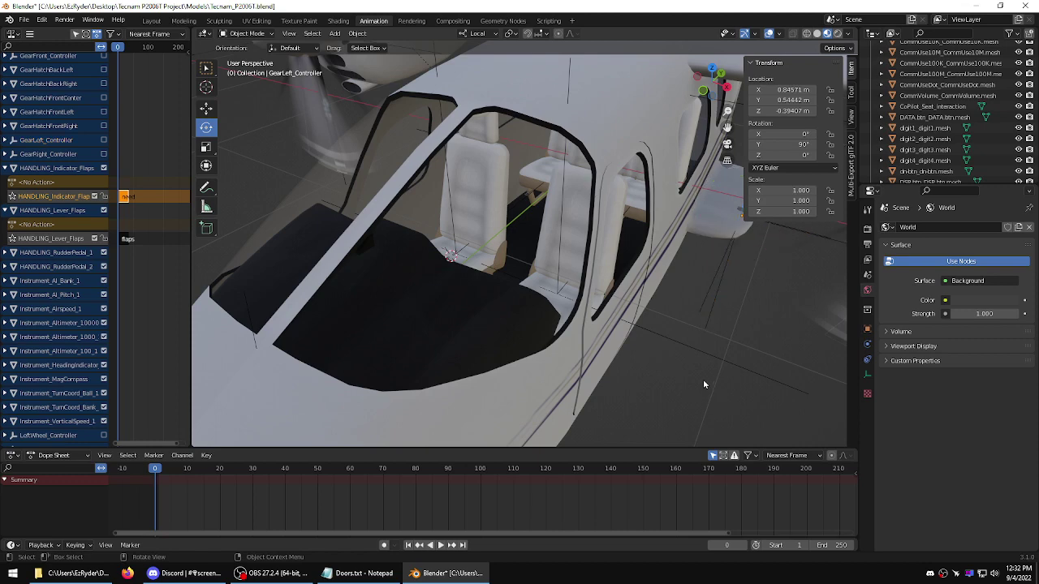
- Hide the pilot door window vitreG to get the glass out of the way of the door panels
scroll(703, 379, up, 2)
middle_drag(709, 382, 663, 363)
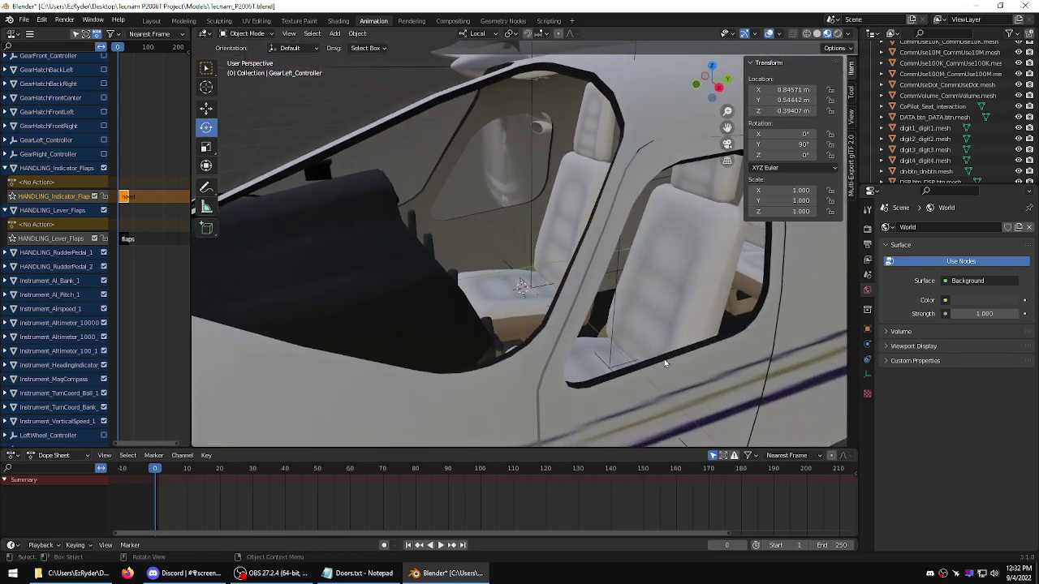
click(469, 204)
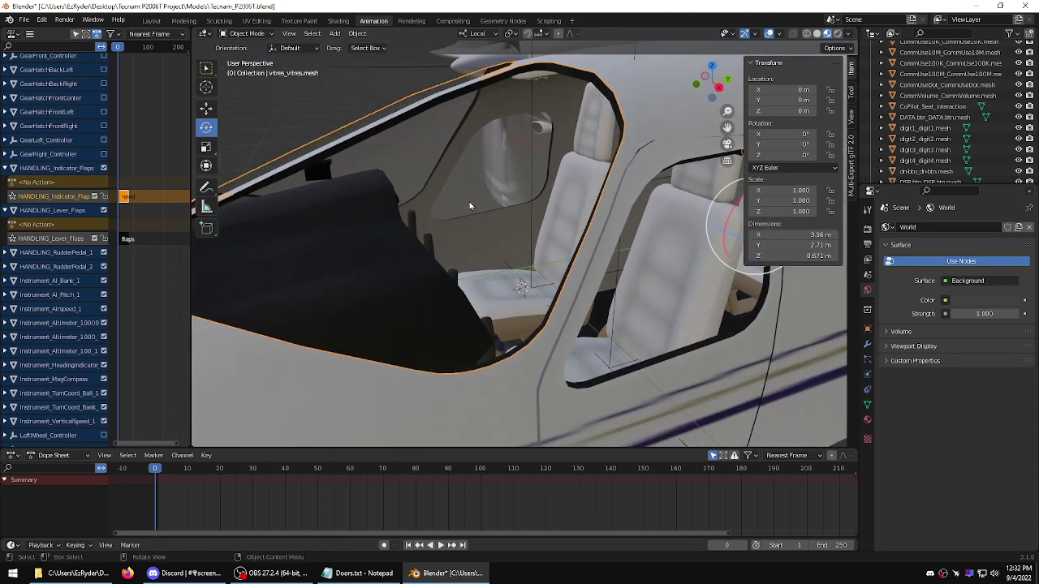
click(654, 271)
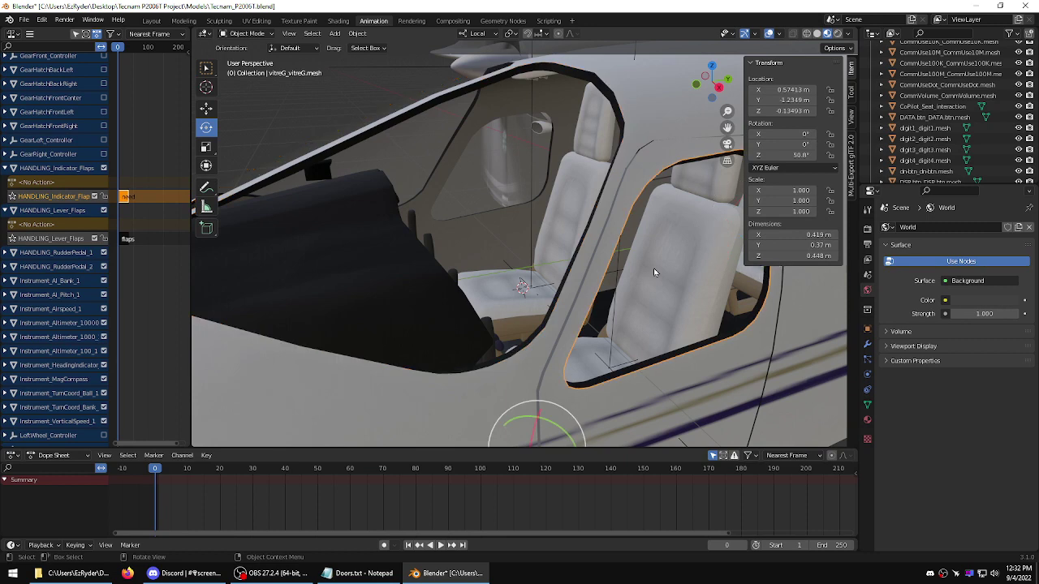
key(alt+a)
- Try to select the outer panel porteG and window trim intourporteG together, adding the inner panel from inside the cockpit
middle_drag(653, 272, 713, 313)
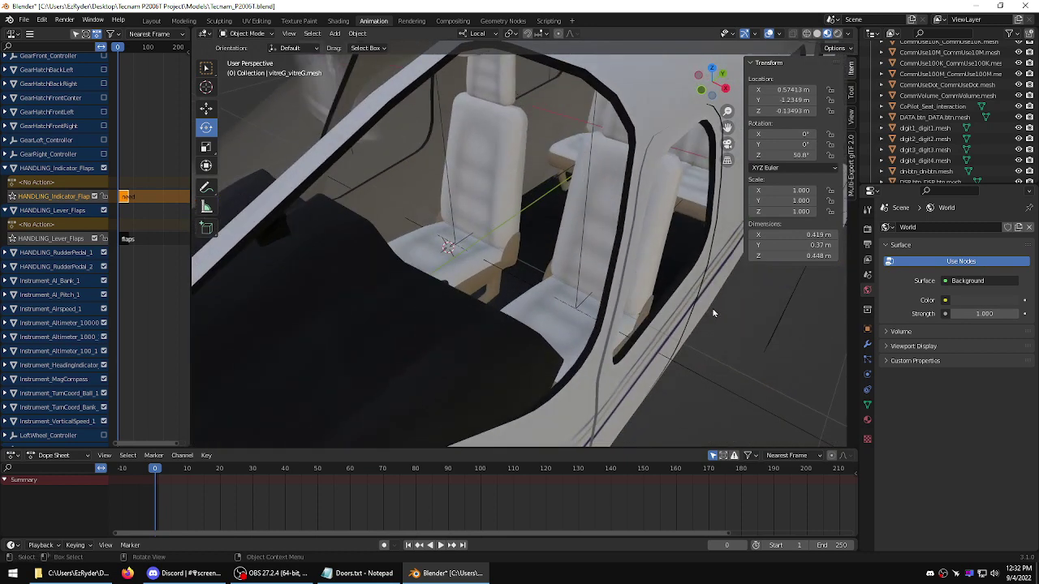
click(647, 363)
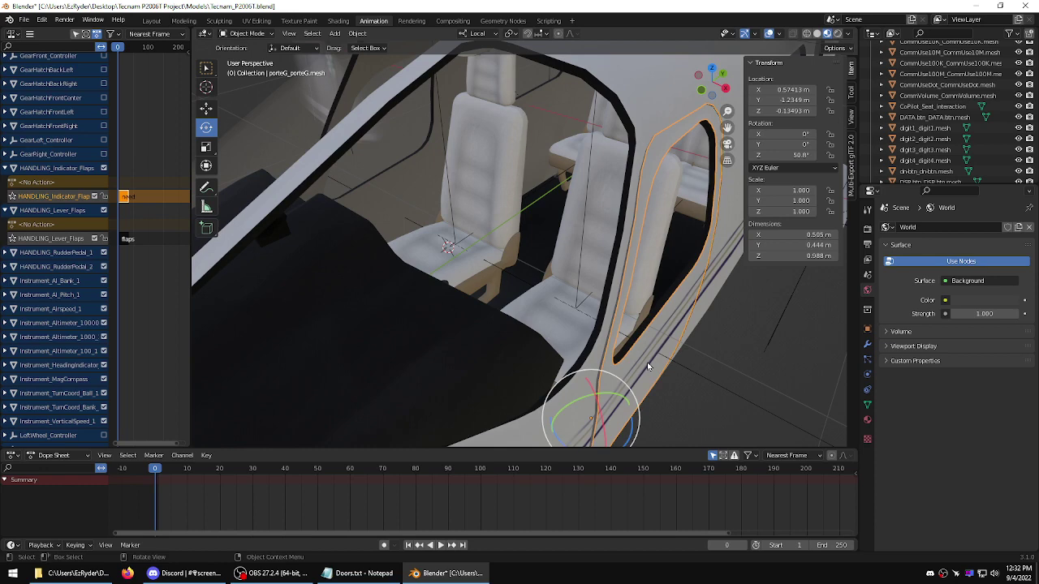
shift+click(661, 308)
middle_drag(661, 308, 798, 309)
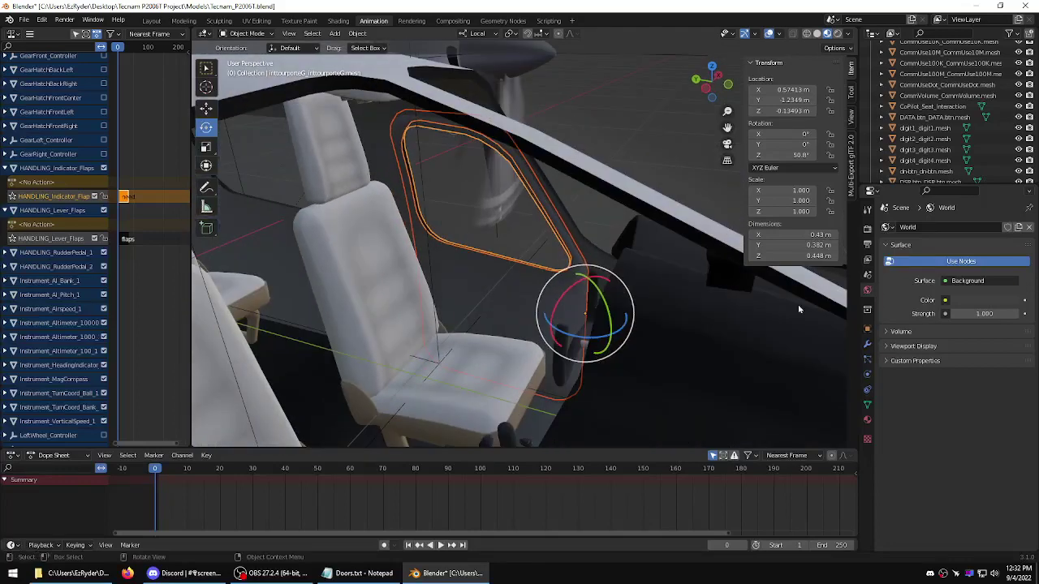
click(493, 294)
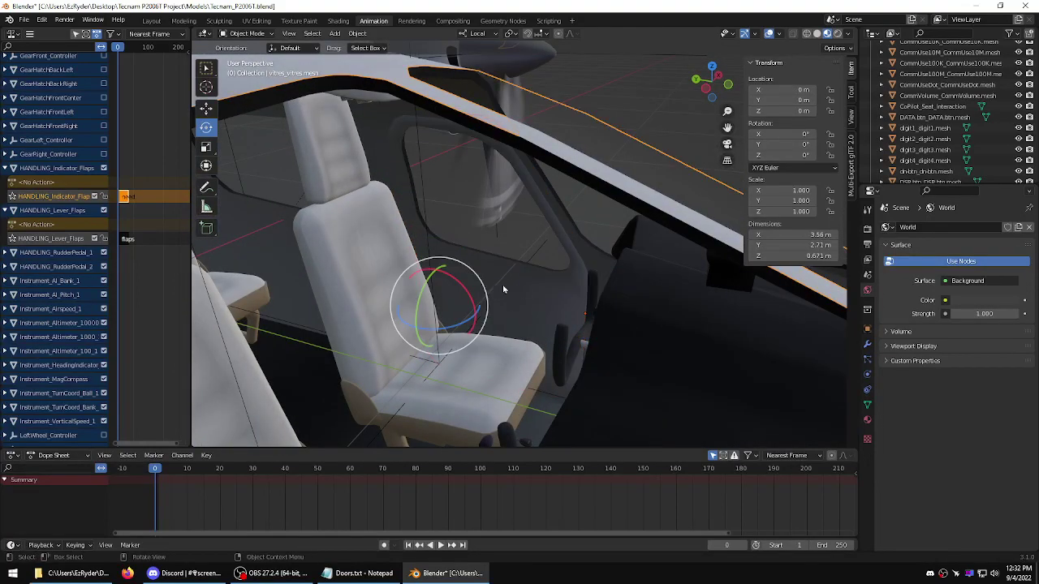
scroll(493, 290, up, 5)
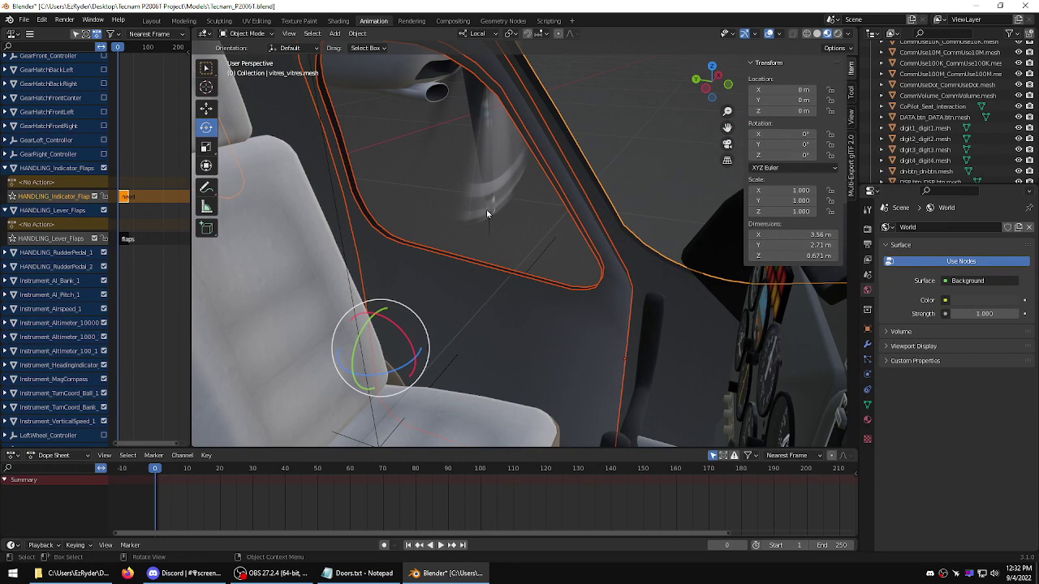
click(486, 210)
click(521, 232)
- Select the inner panel intporteG, the window trim and the outer panel porteG together, with porteG as the active object
click(511, 292)
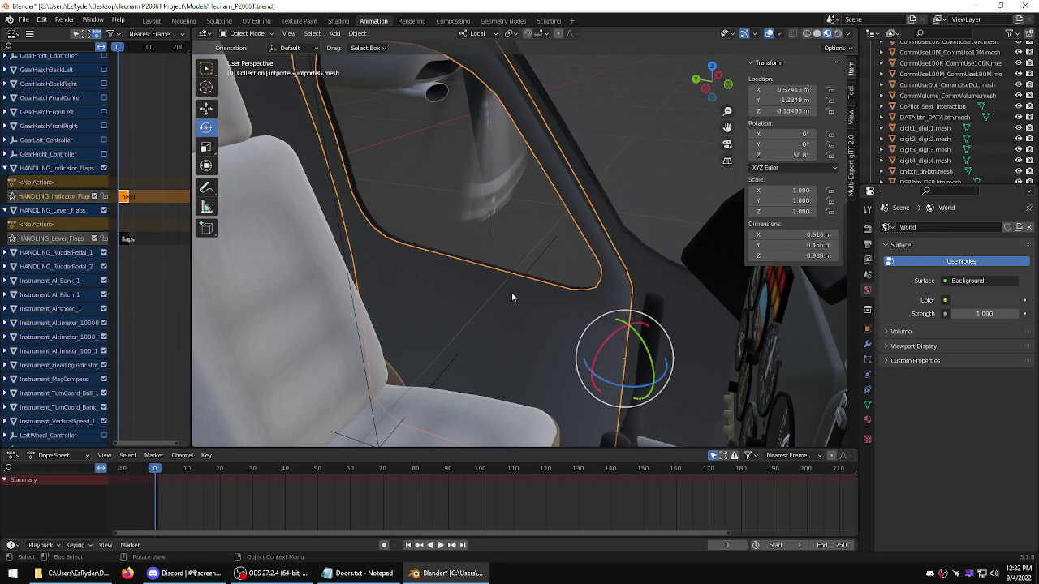
middle_drag(511, 298, 359, 297)
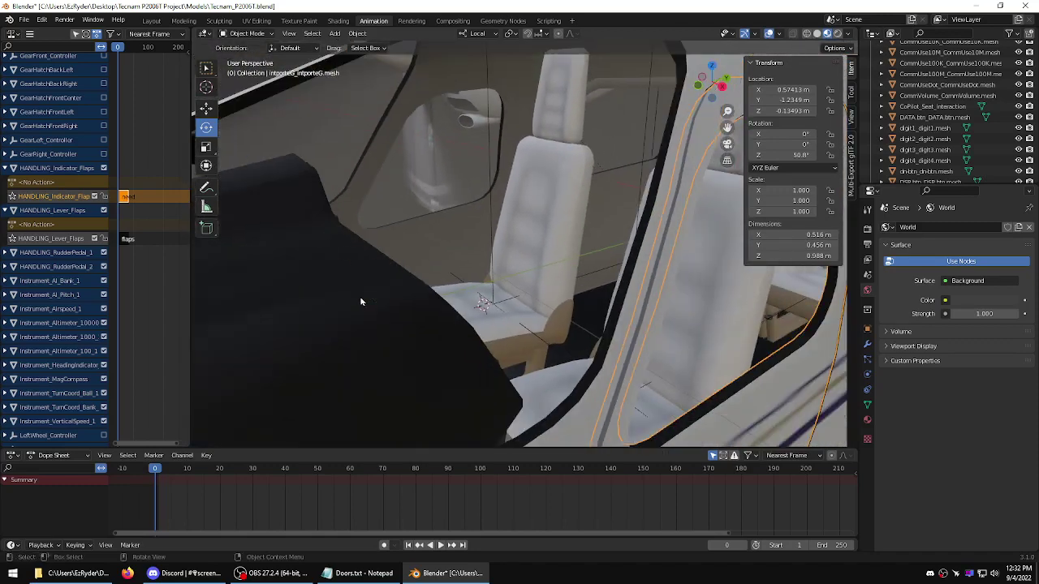
click(717, 407)
click(742, 410)
scroll(752, 405, down, 4)
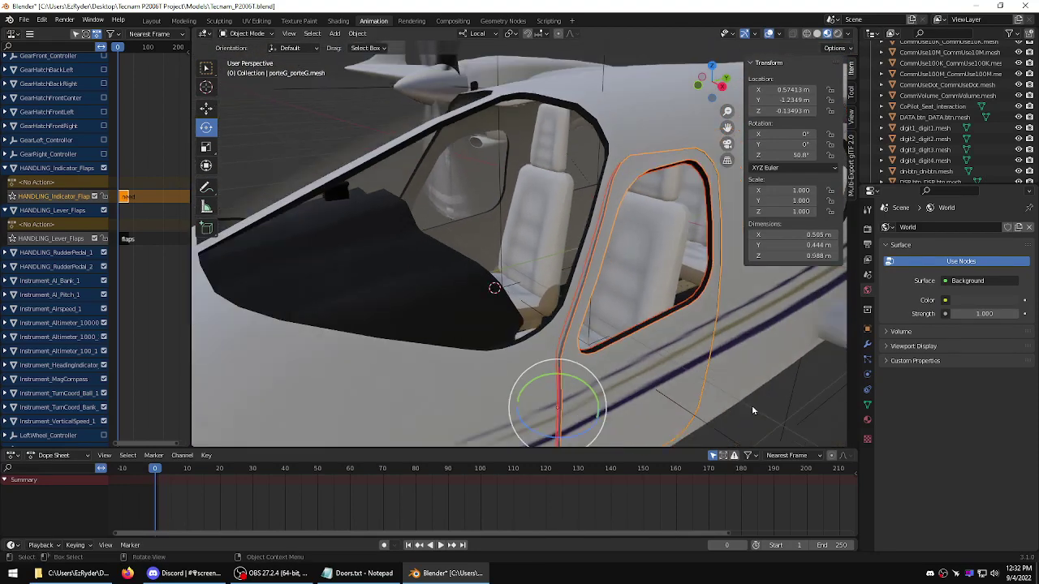
middle_drag(752, 405, 783, 429)
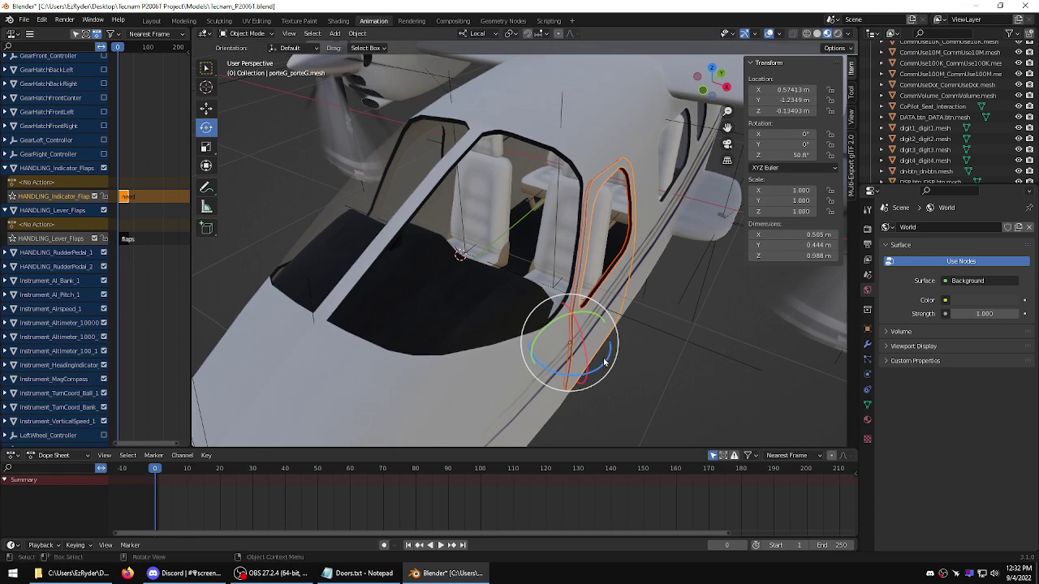
- Try swinging the selected pilot door parts open to -14.4° about the Z axis, and undo the rotation
key(r)
key(z)
click(567, 379)
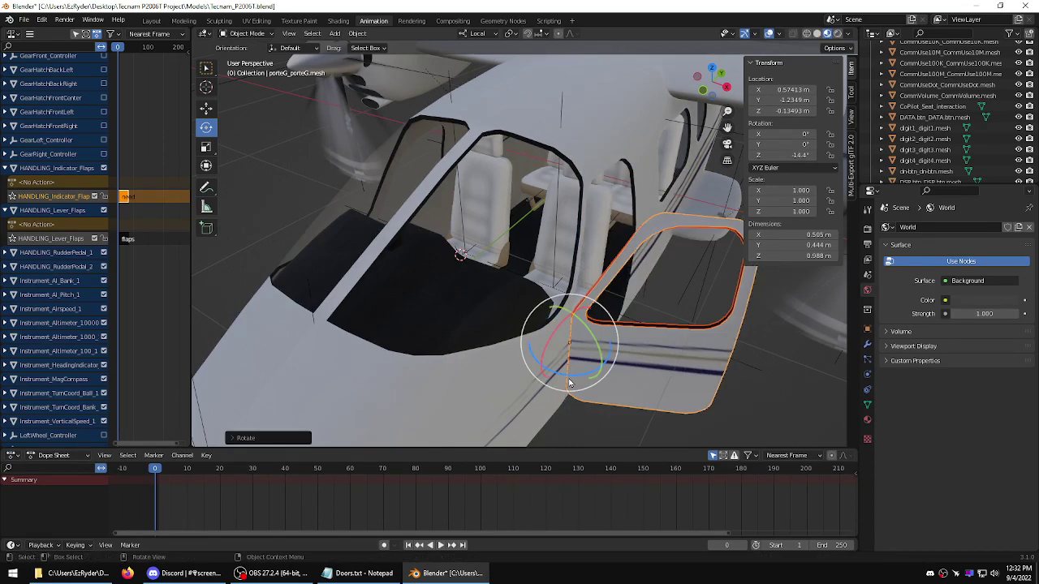
key(ctrl+z)
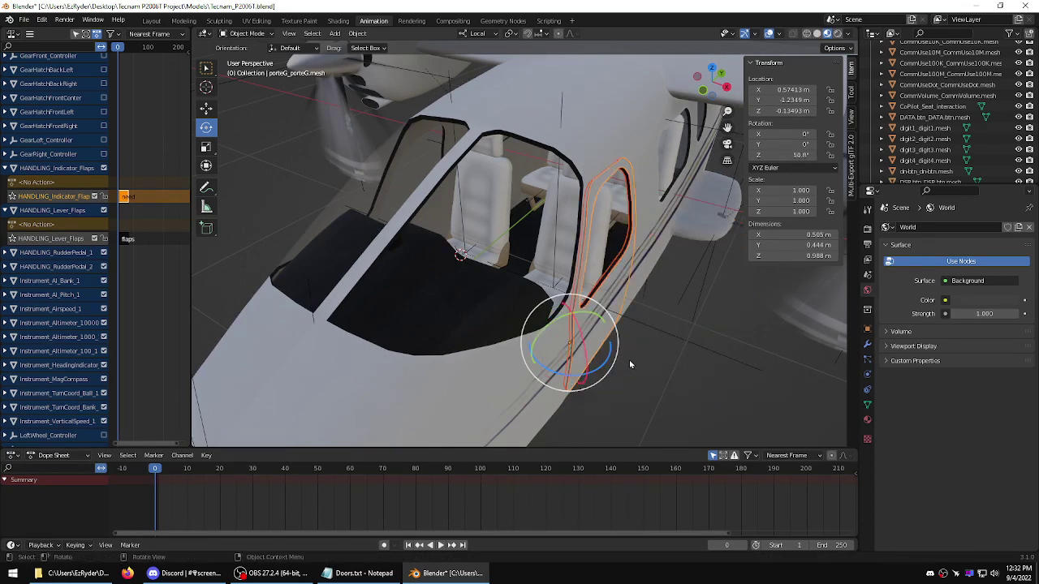
- Join the selected pilot door parts into porteG, and unhide all hidden objects except the green Occluder box
key(ctrl+z)
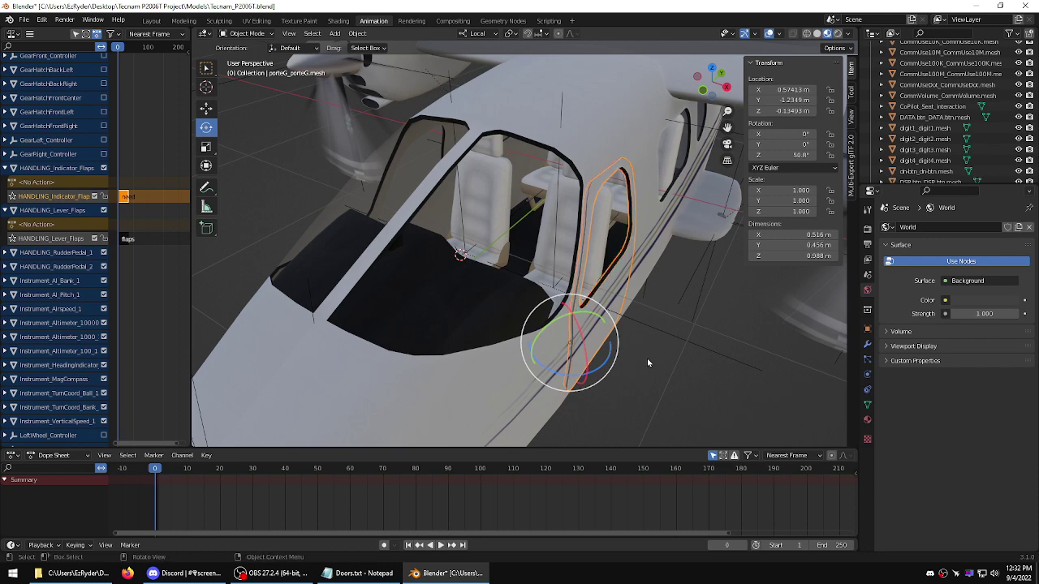
middle_drag(647, 358, 642, 353)
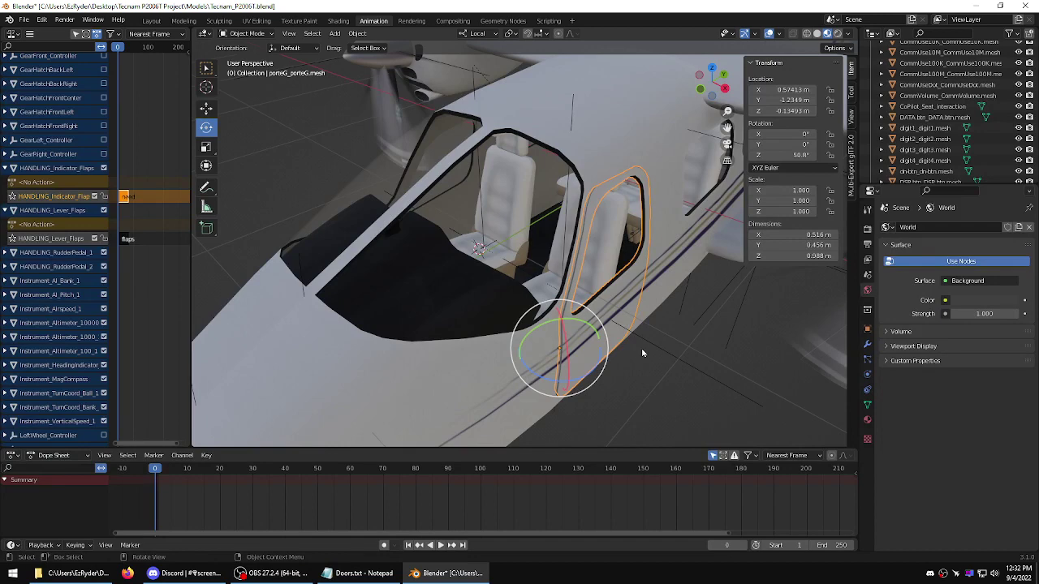
key(KP_Decimal)
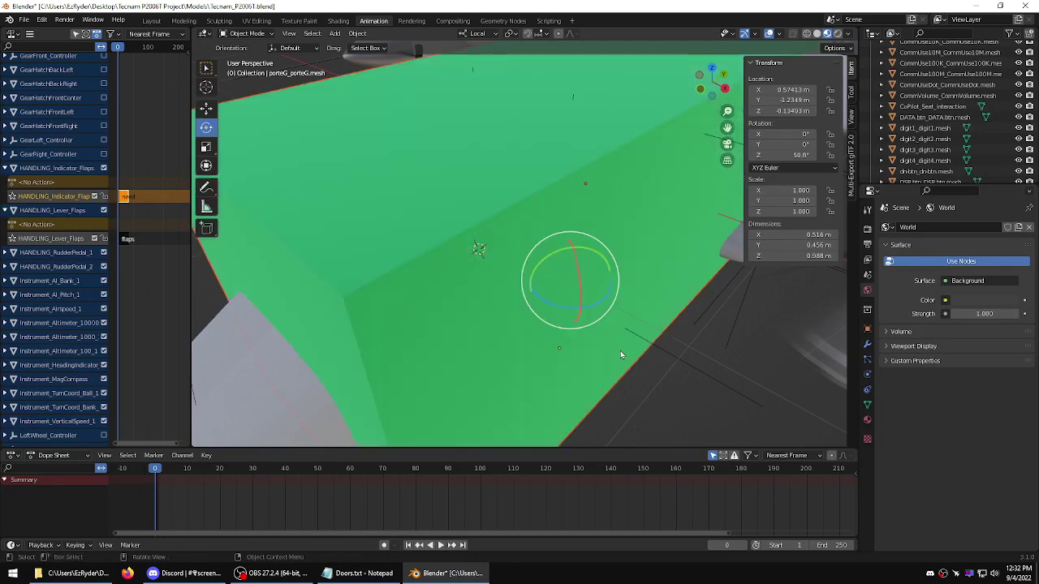
click(372, 207)
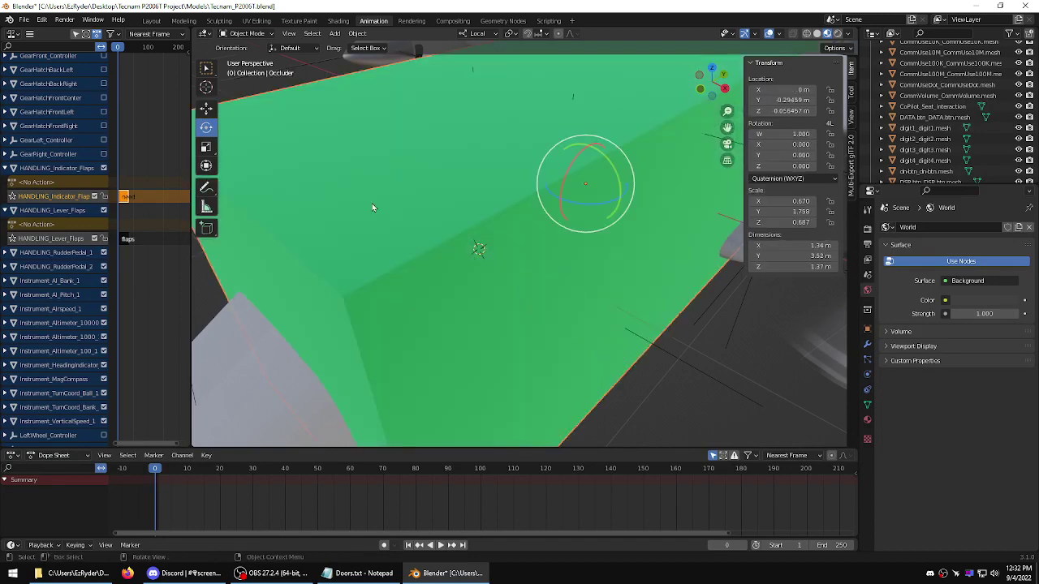
key(h)
- Parent the window vitreG to the pilot door porteG, using the Object parent type
click(619, 249)
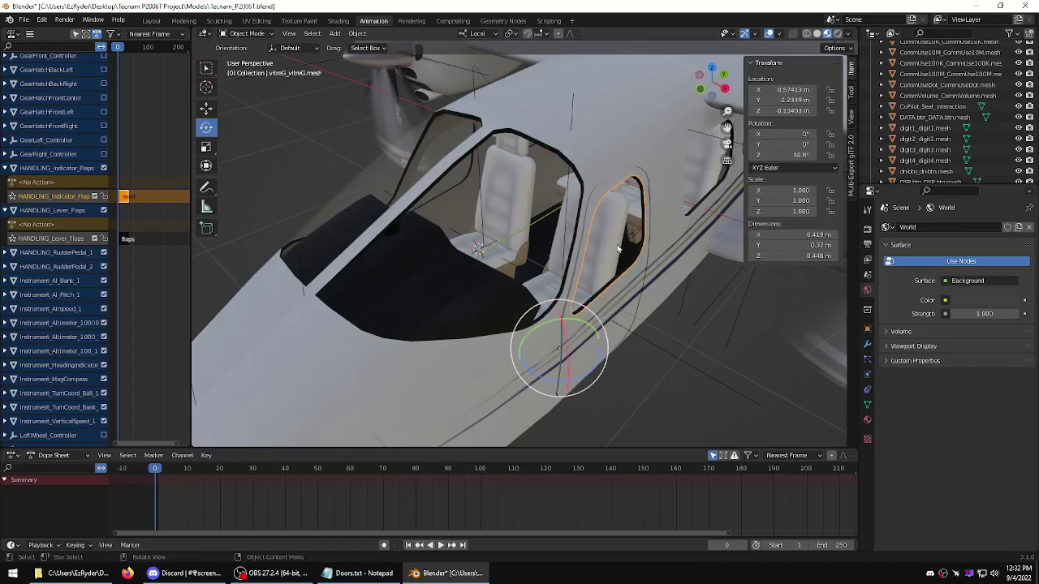
click(618, 313)
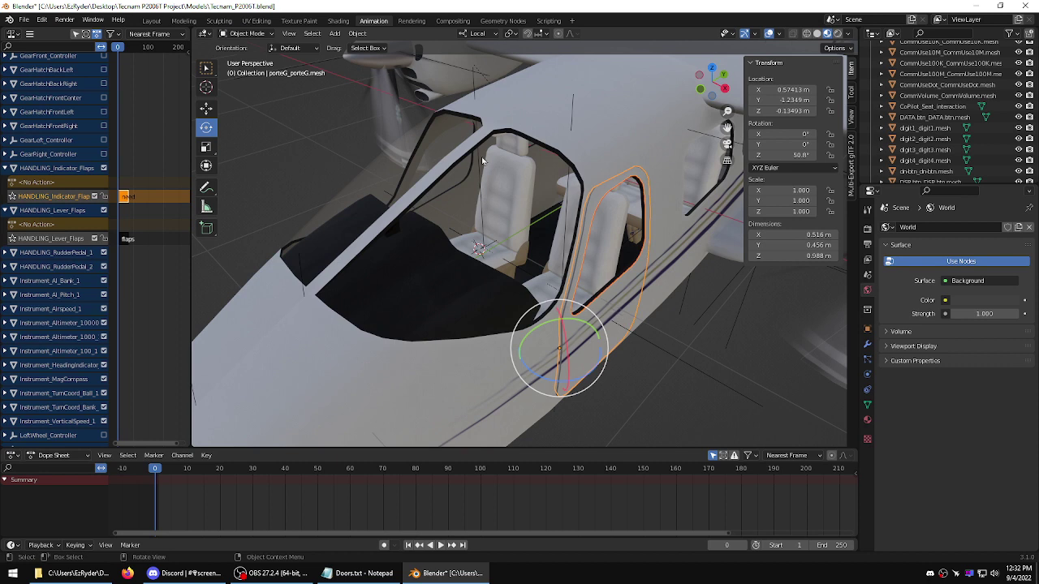
right_click(377, 104)
mouse_move(381, 255)
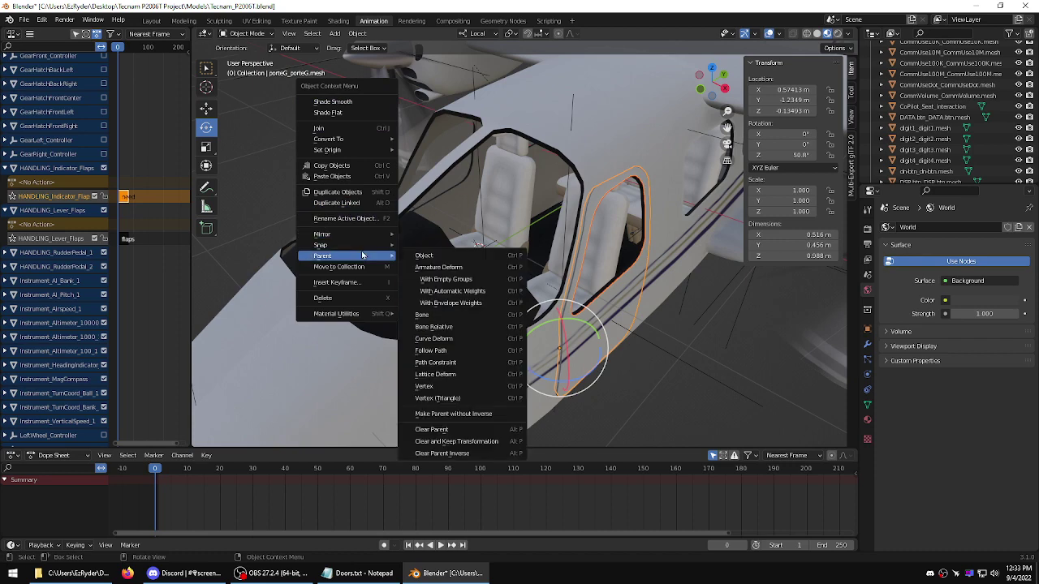
click(426, 257)
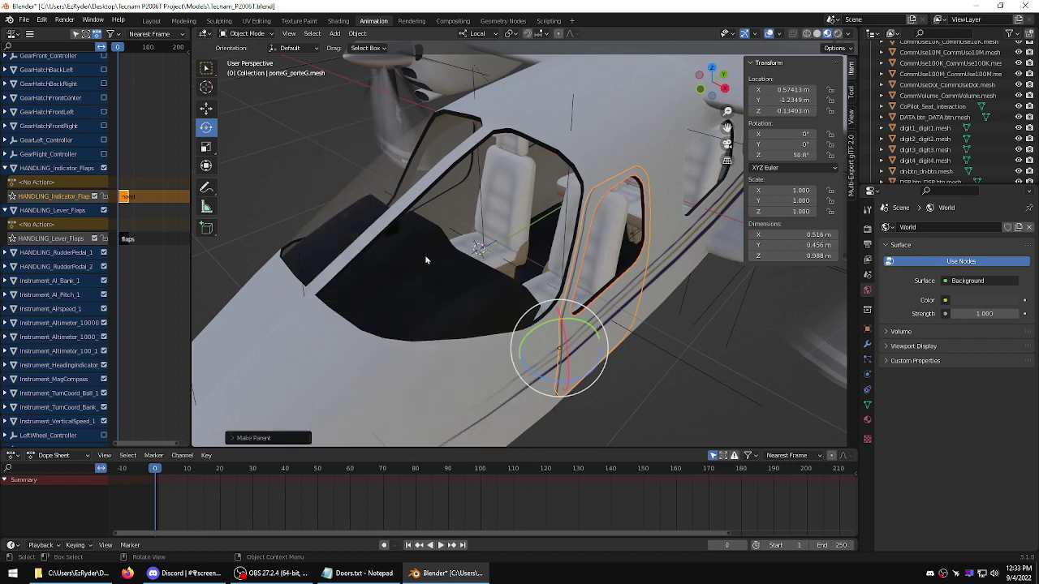
- Select the pilot door porteG and insert a Location & Rotation keyframe for its closed position at frame 0
click(718, 336)
middle_drag(718, 336, 740, 335)
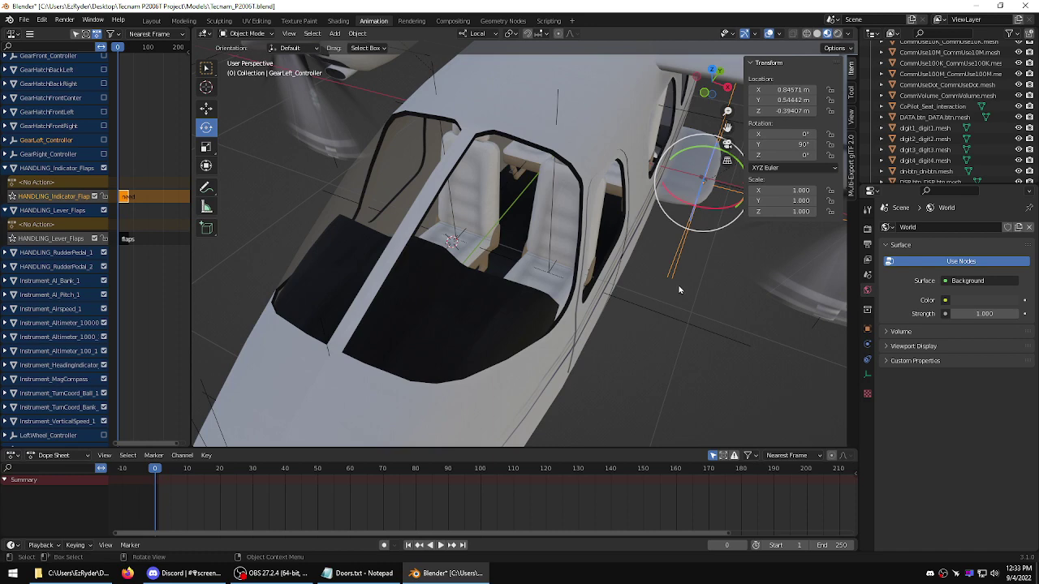
middle_drag(675, 309, 572, 299)
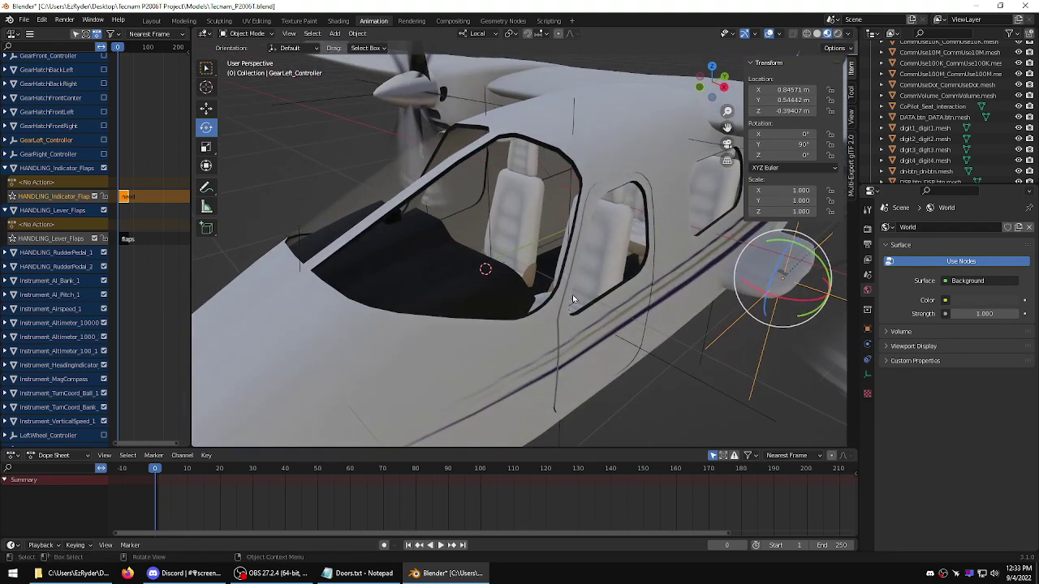
click(618, 315)
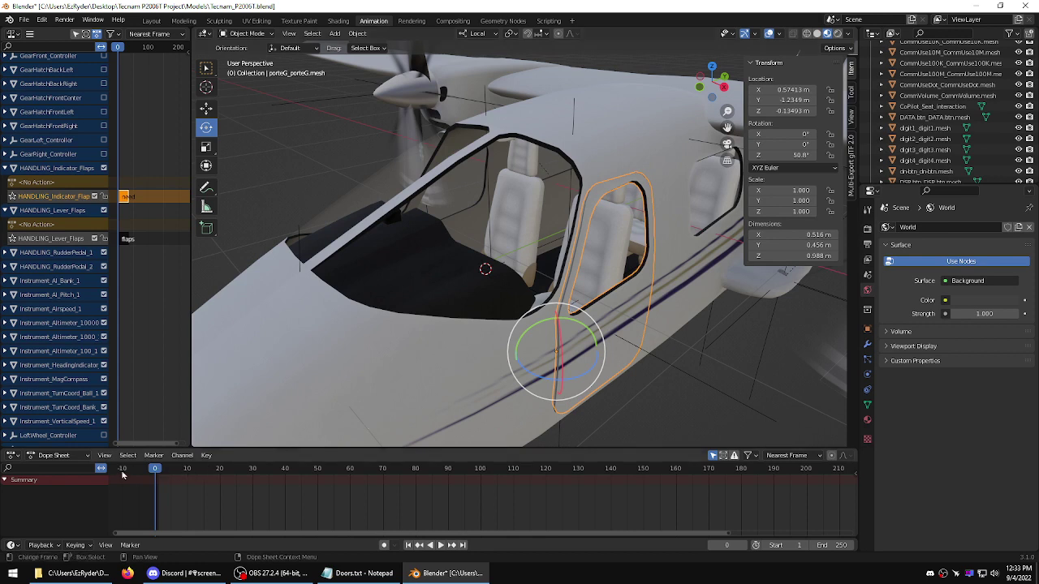
click(91, 546)
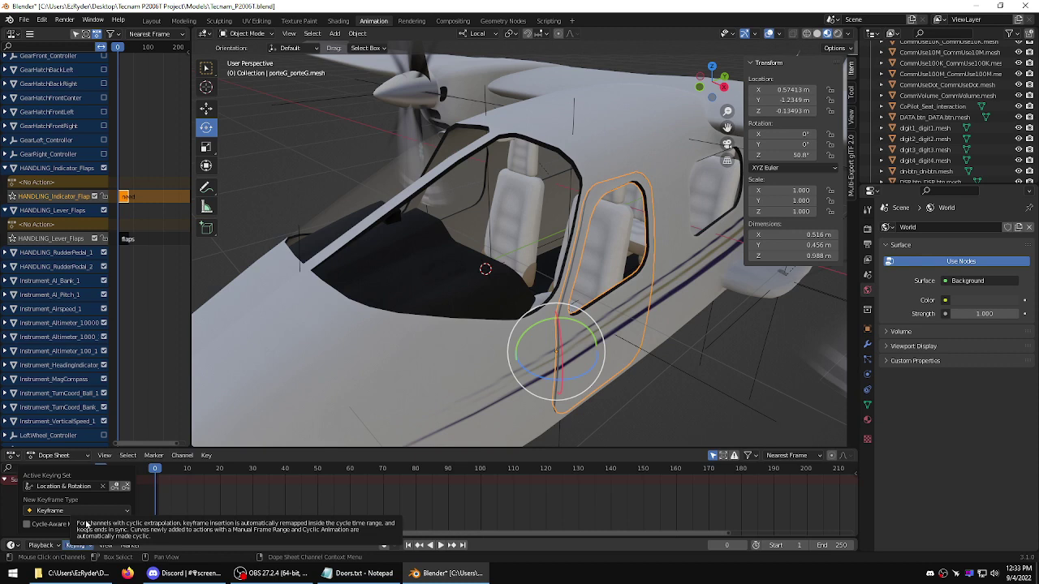
click(114, 486)
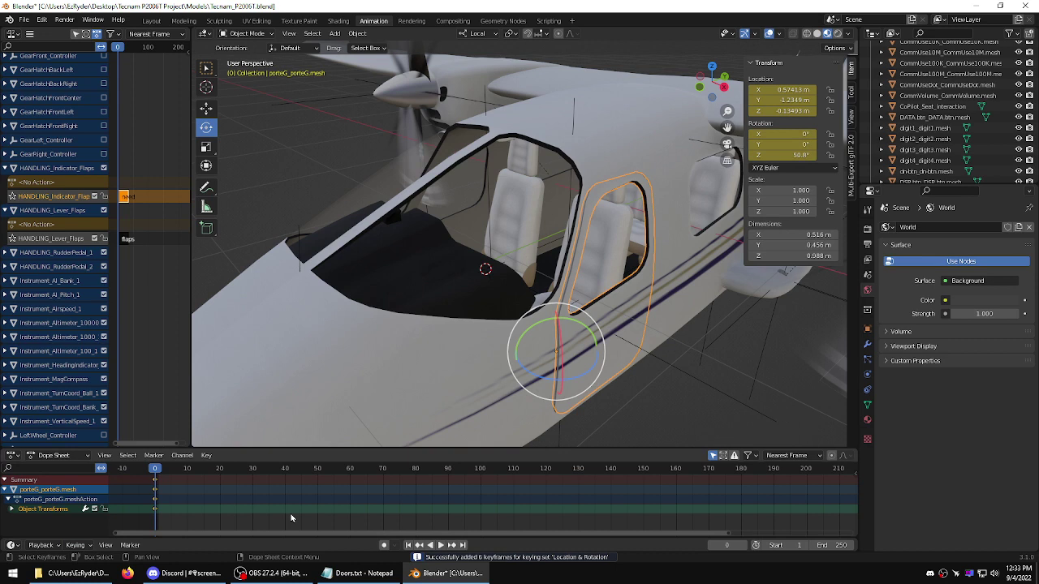
- At frame 100, swing the pilot door porteG open to -23.5° about Z and insert a Location & Rotation keyframe
key(space)
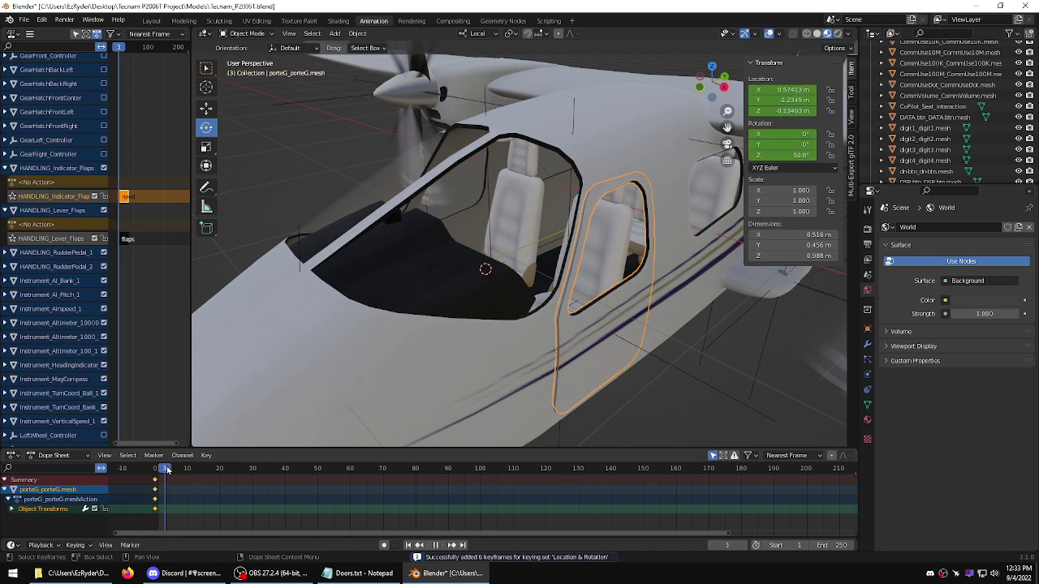
drag(166, 469, 481, 470)
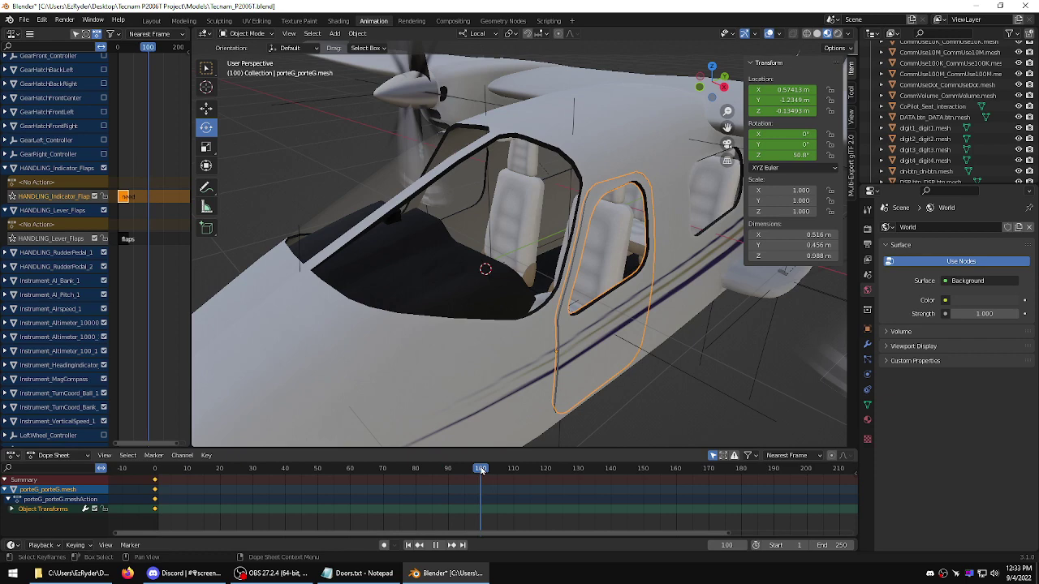
key(space)
middle_drag(704, 395, 597, 349)
drag(597, 349, 544, 379)
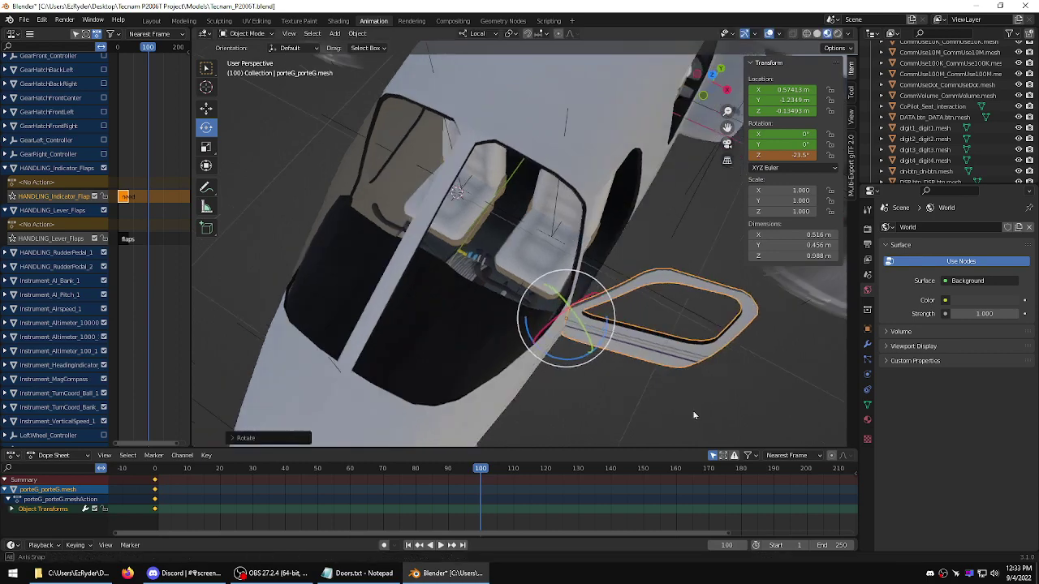
middle_drag(543, 379, 817, 364)
middle_drag(792, 377, 644, 375)
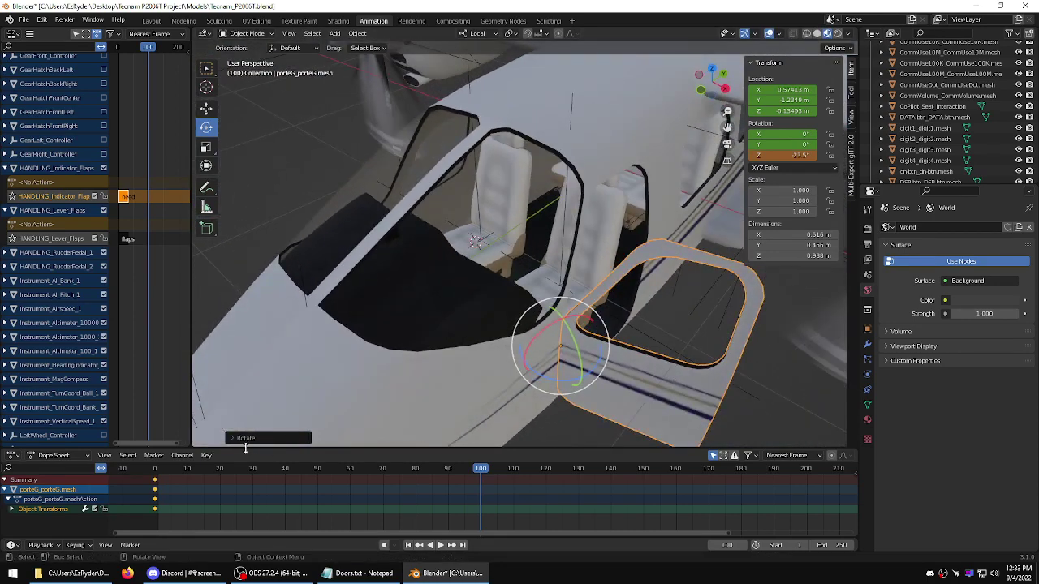
click(88, 545)
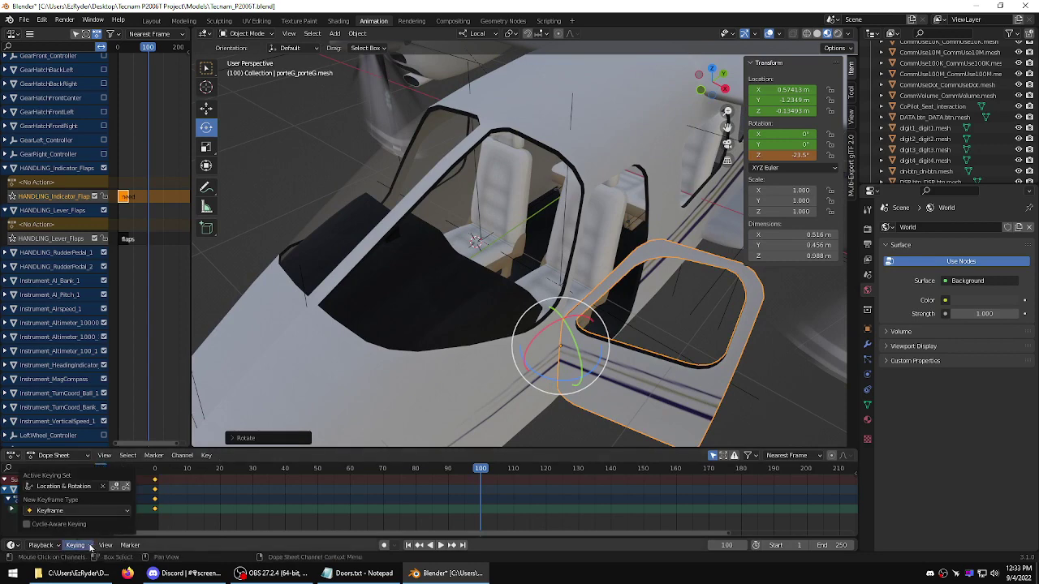
key(i)
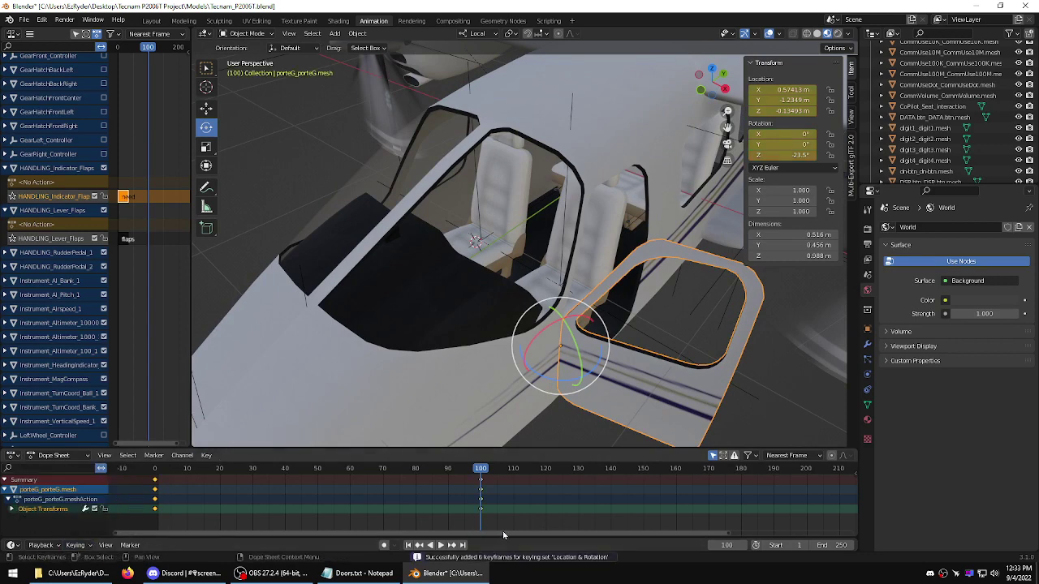
- Set the pilot door's keyframes to Linear interpolation, then preview the door motion and return to frame 0
right_click(155, 492)
mouse_move(157, 492)
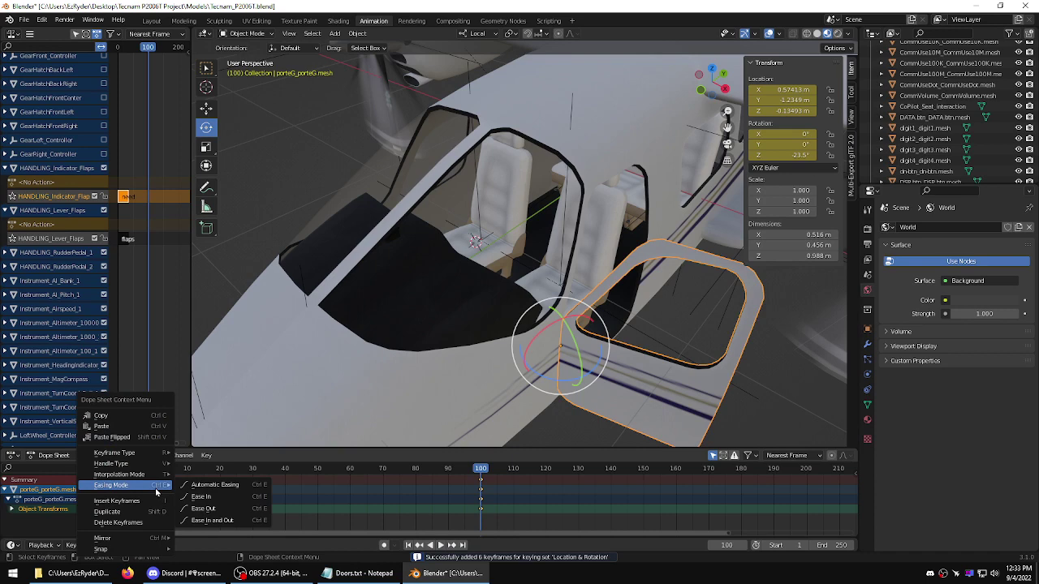
mouse_move(146, 474)
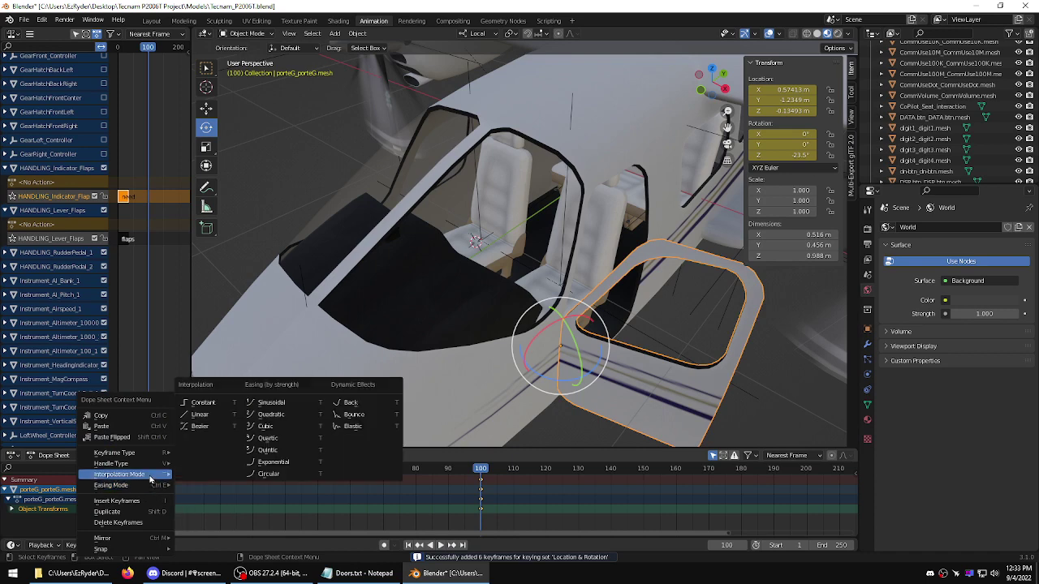
click(204, 425)
key(shift+ctrl+space)
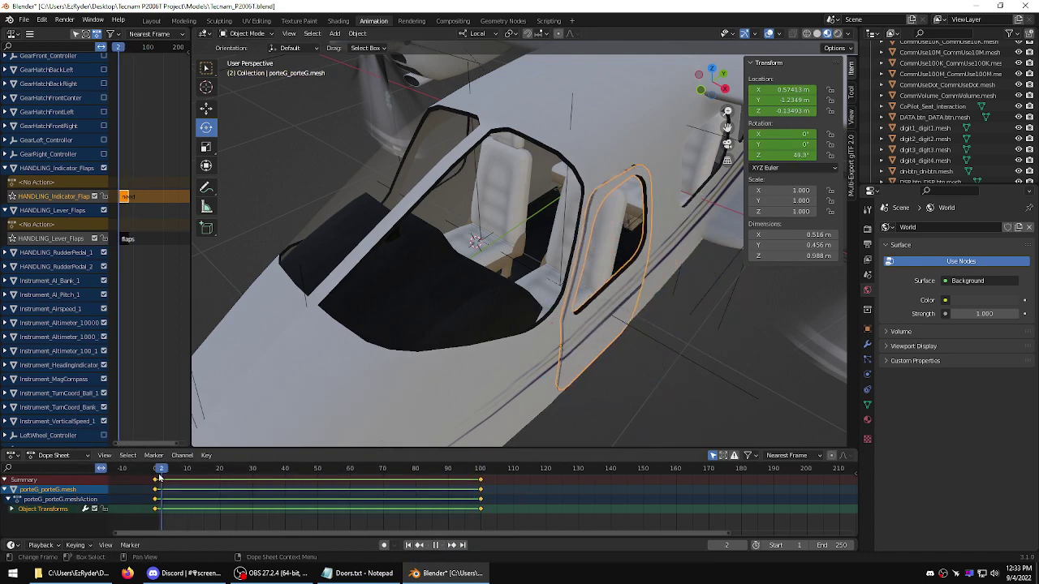
drag(493, 477, 128, 474)
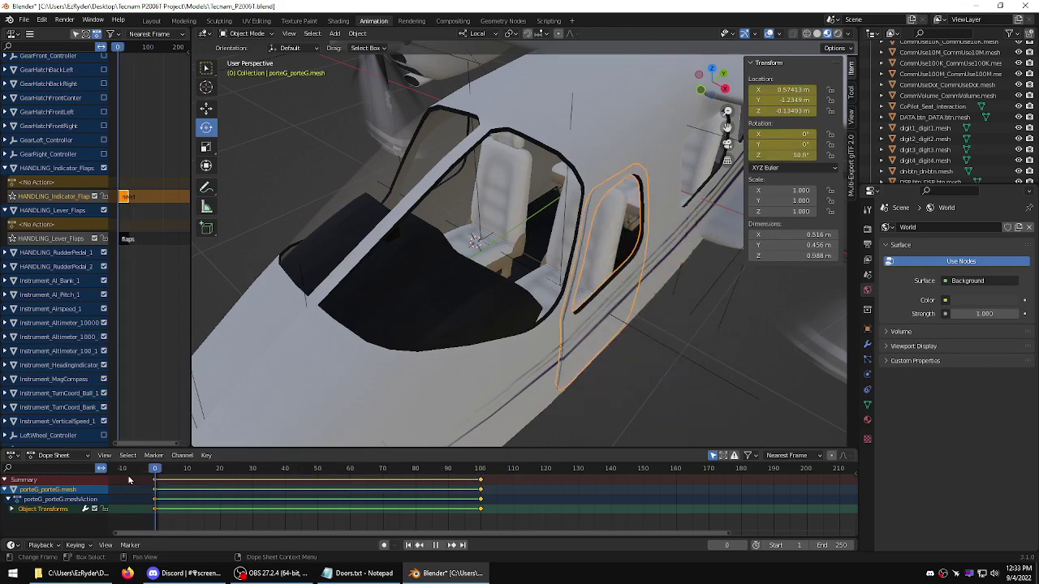
- Duplicate the pilot door's frame 0 keyframes and place the copies at frame 20
middle_drag(447, 373, 658, 327)
scroll(720, 343, up, 8)
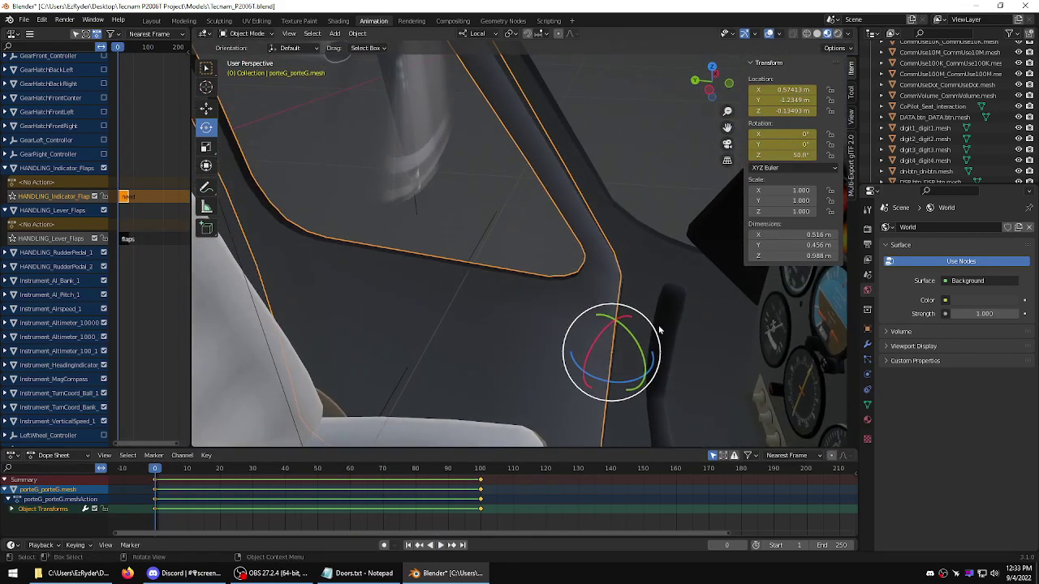
click(205, 67)
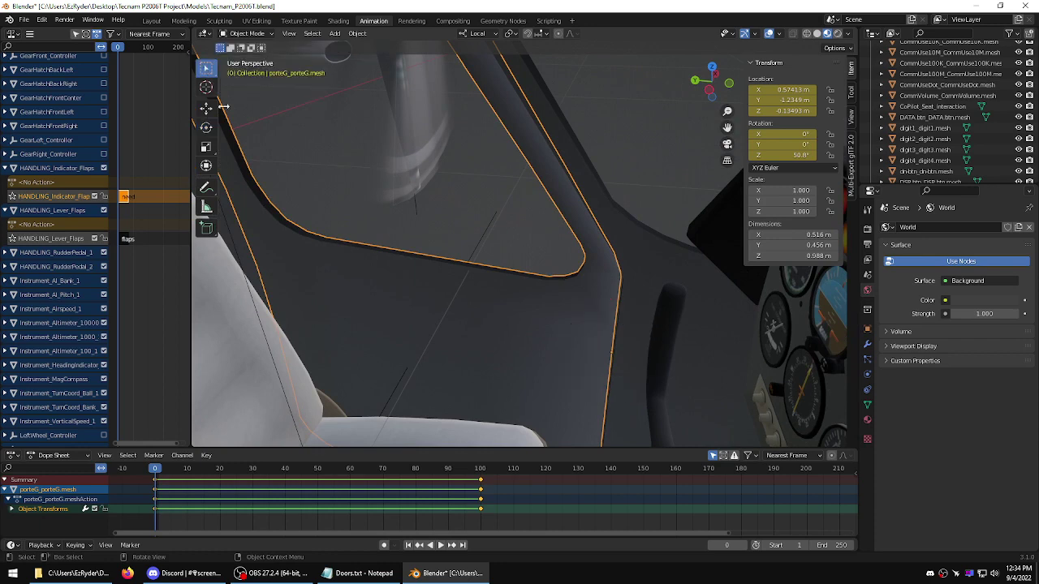
middle_drag(376, 255, 487, 300)
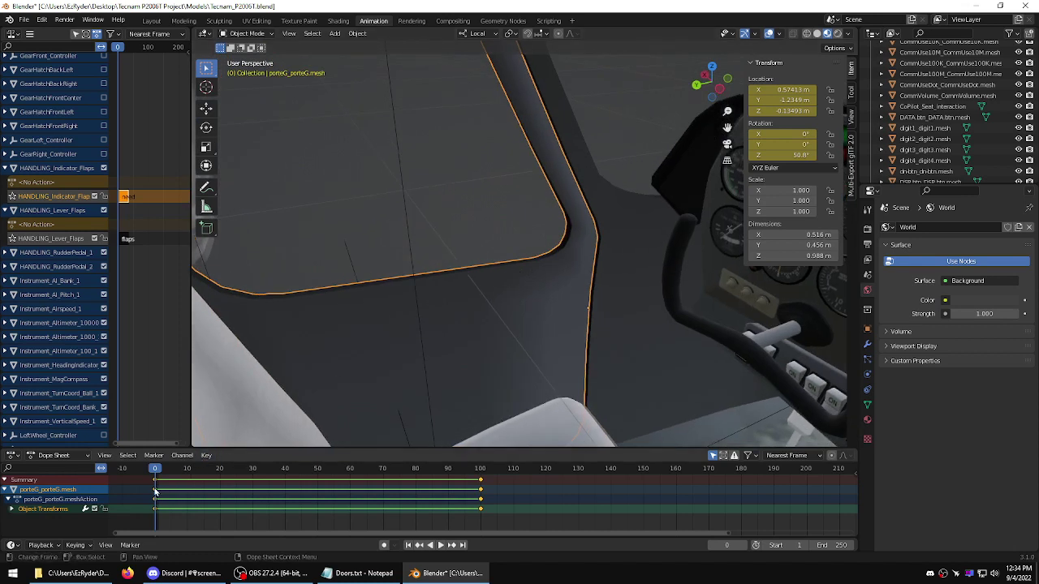
click(178, 524)
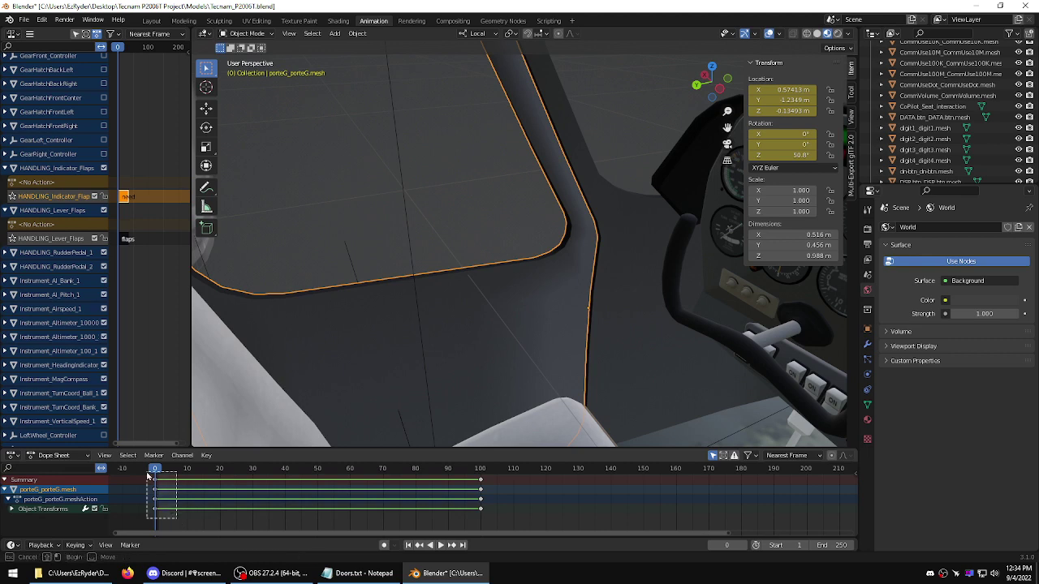
right_click(154, 486)
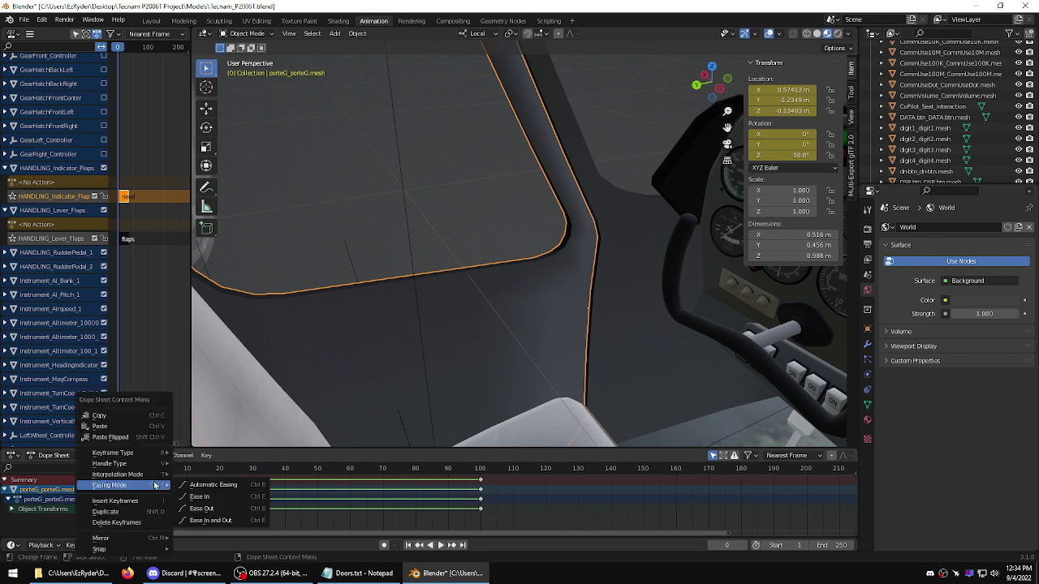
click(135, 516)
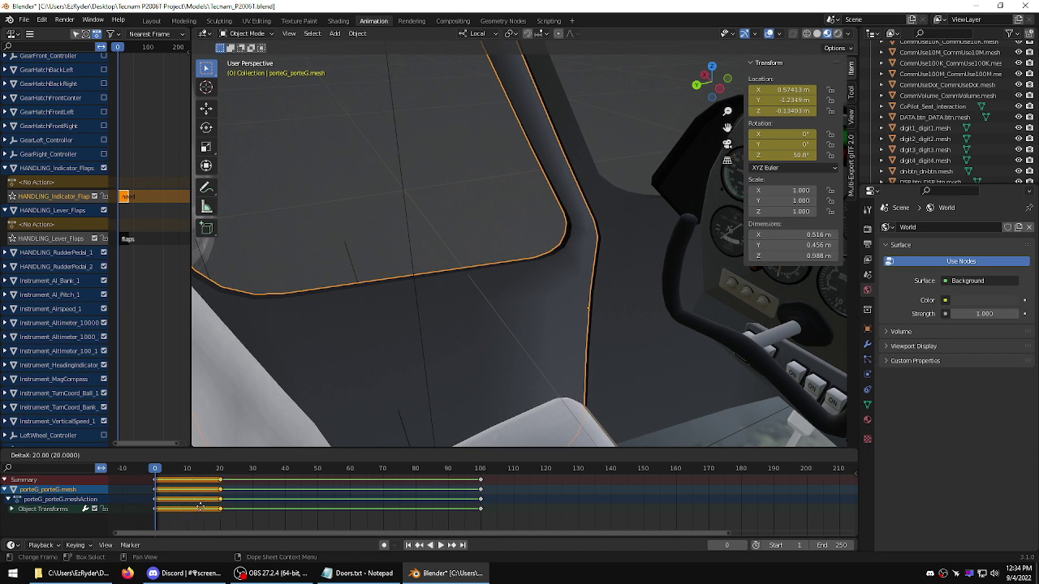
click(199, 508)
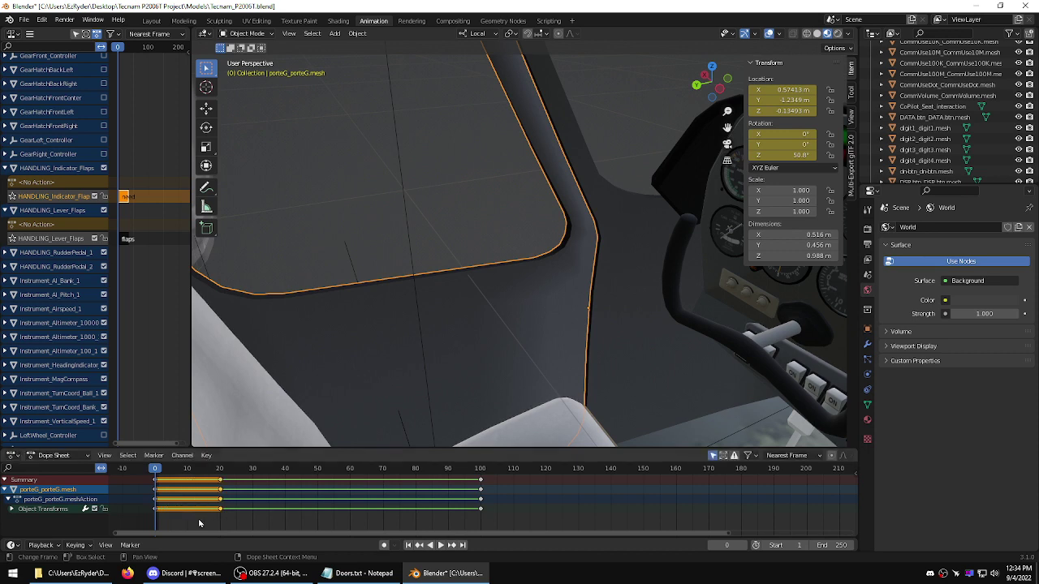
click(198, 522)
drag(156, 475, 142, 490)
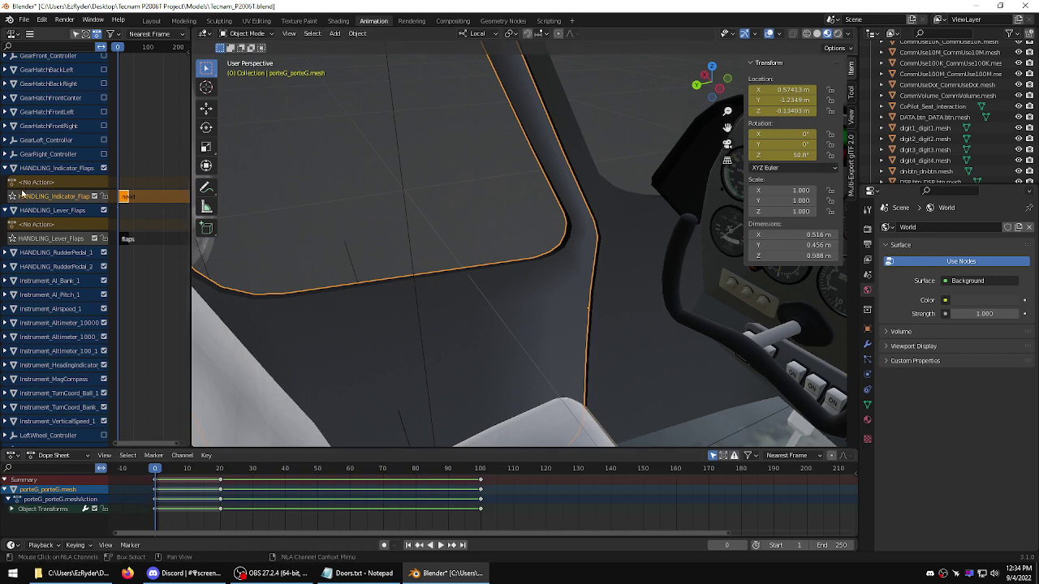
- Collapse the HANDLING_Indicator_Flaps and HANDLING_Lever_Flaps channels and push the porteG action down into an NLA strip
scroll(97, 341, down, 4)
scroll(97, 341, up, 5)
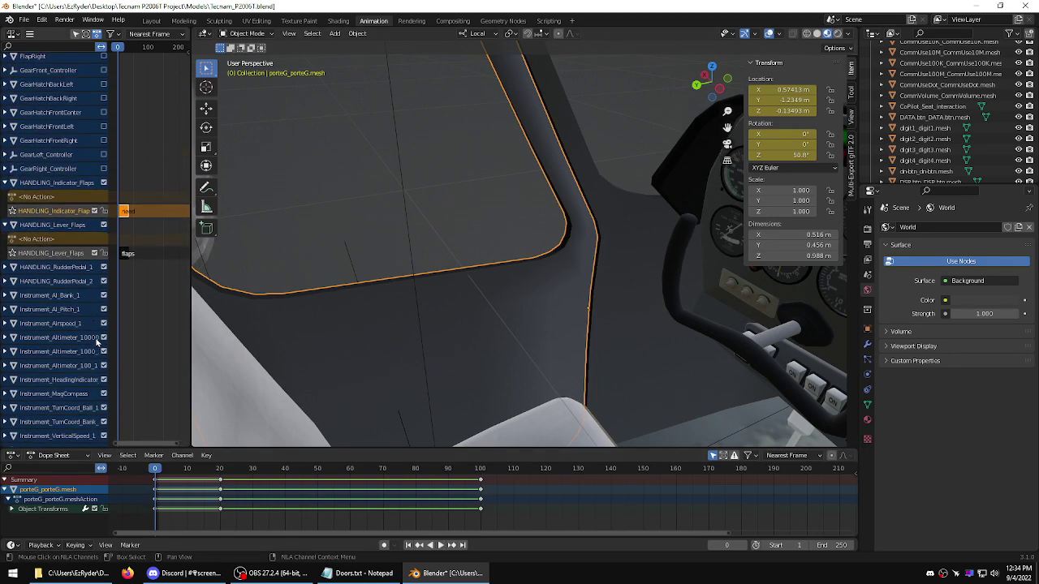
click(5, 183)
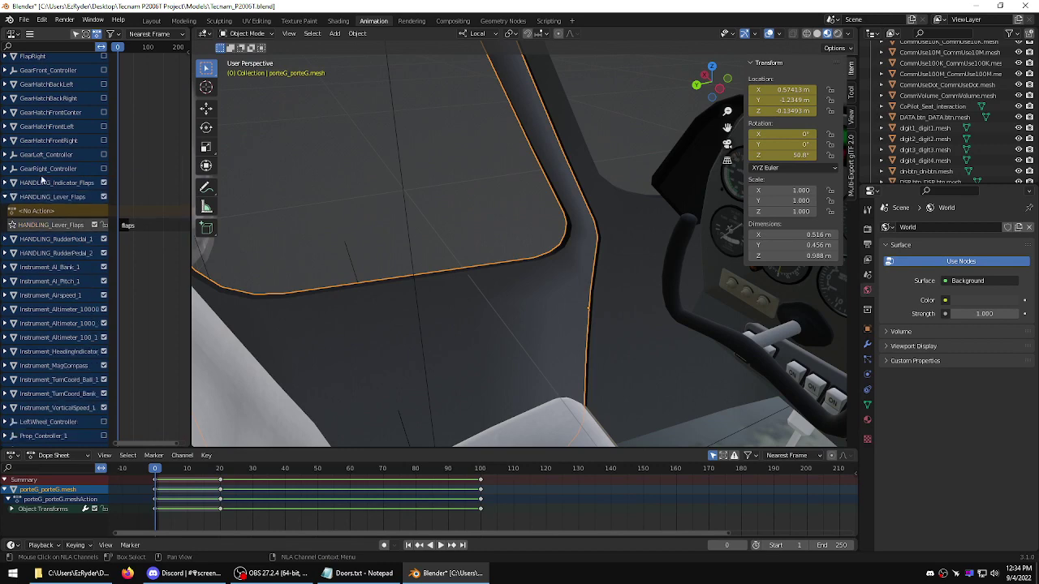
click(5, 197)
scroll(74, 205, down, 3)
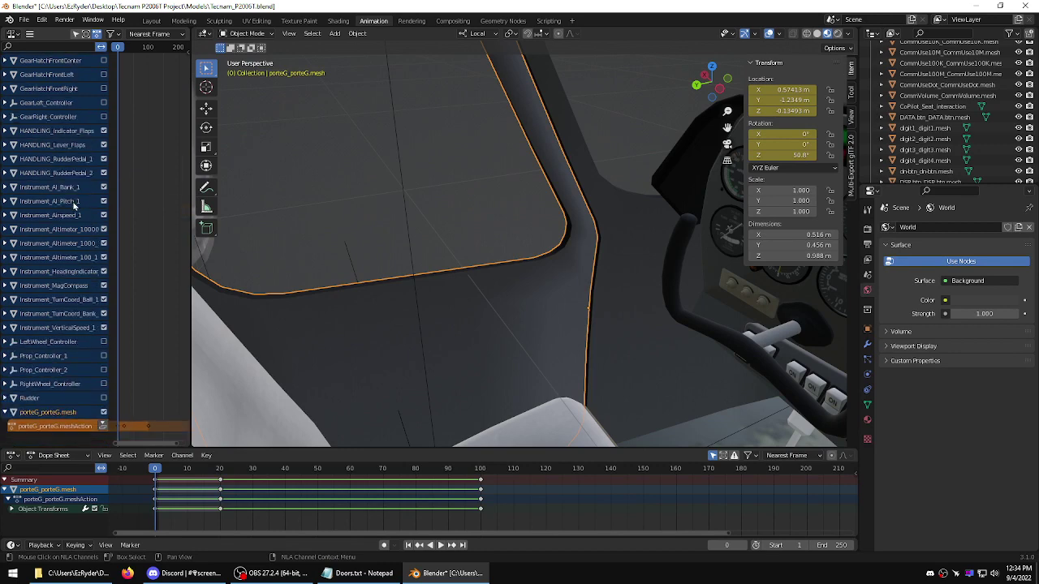
click(103, 426)
scroll(68, 410, down, 1)
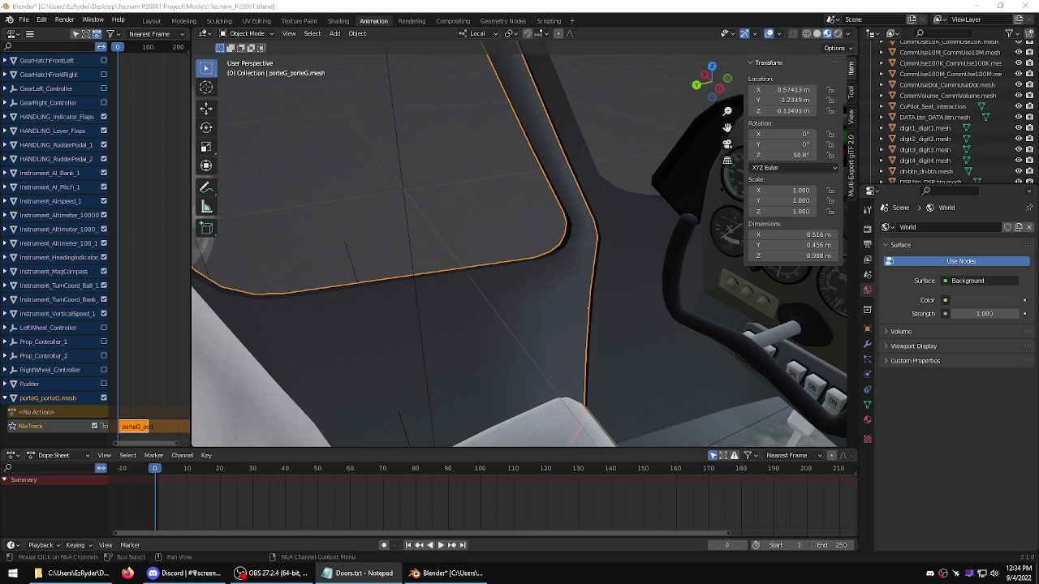
- Copy pilot_door_open from Doors.txt in Notepad and rename porteG's new NLA track in Blender to pilot_door_open
key(alt+Tab)
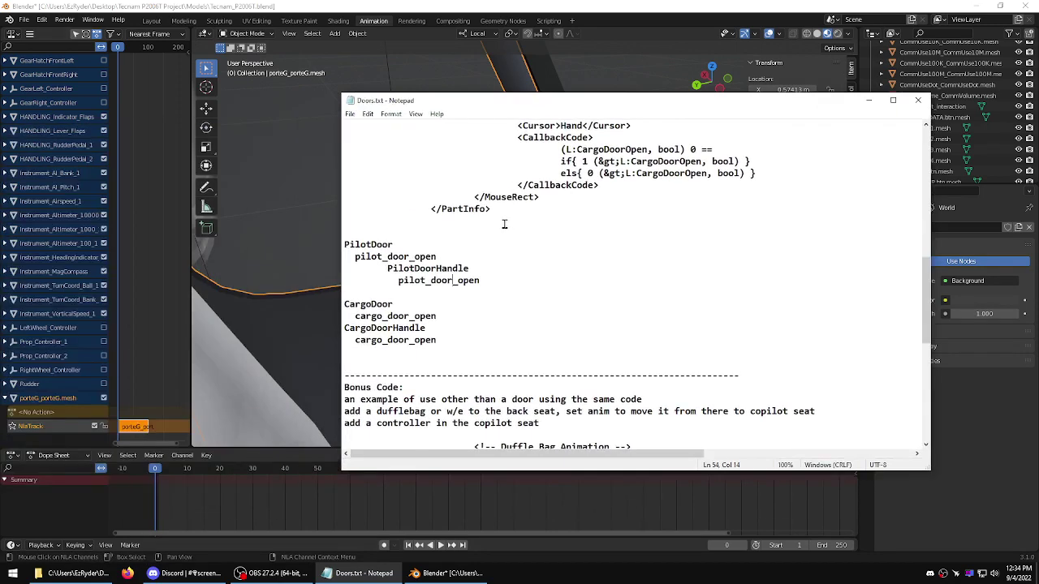
drag(395, 244, 346, 245)
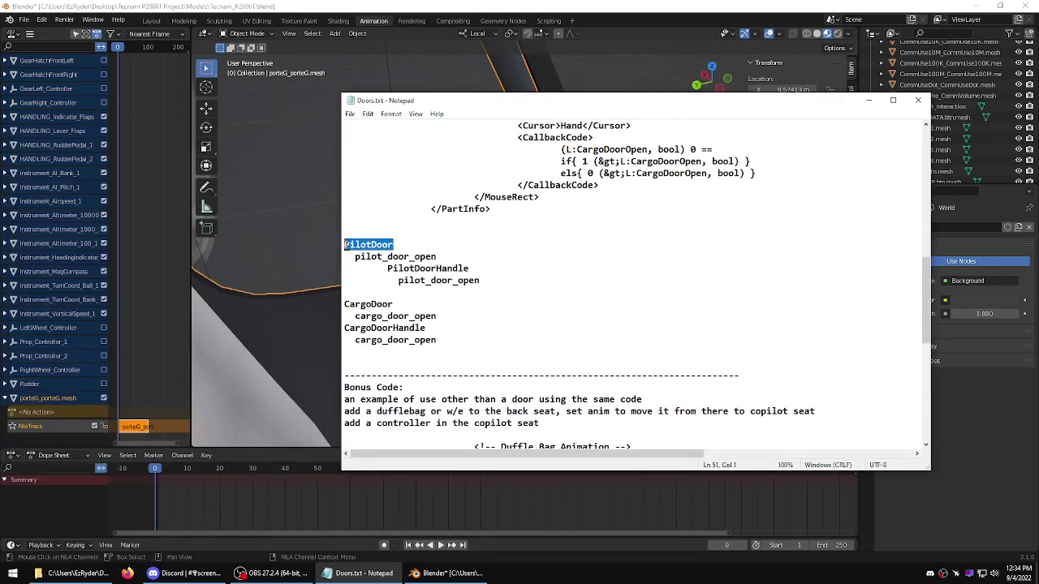
right_click(358, 244)
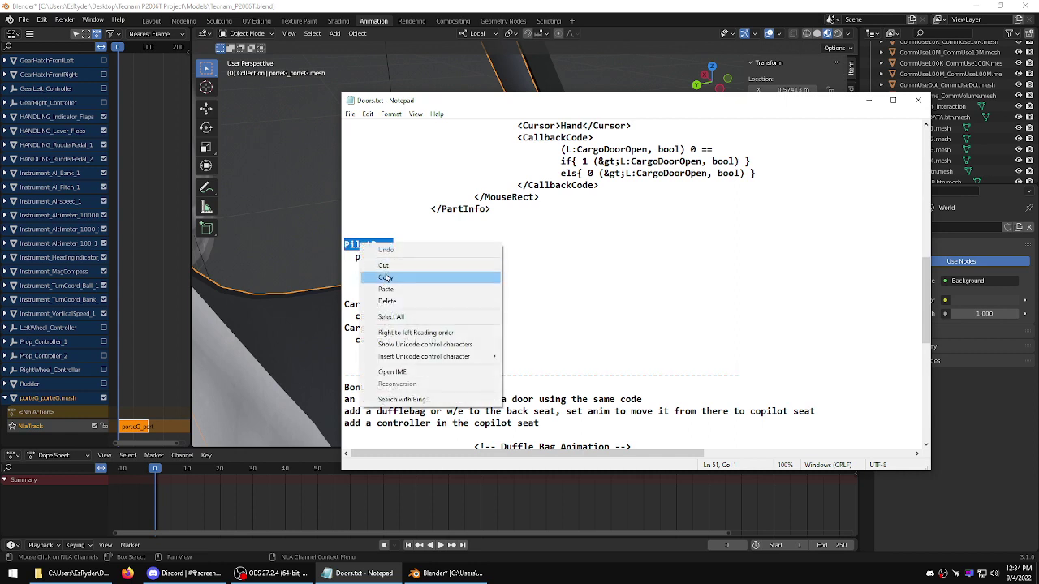
click(414, 225)
drag(437, 256, 358, 256)
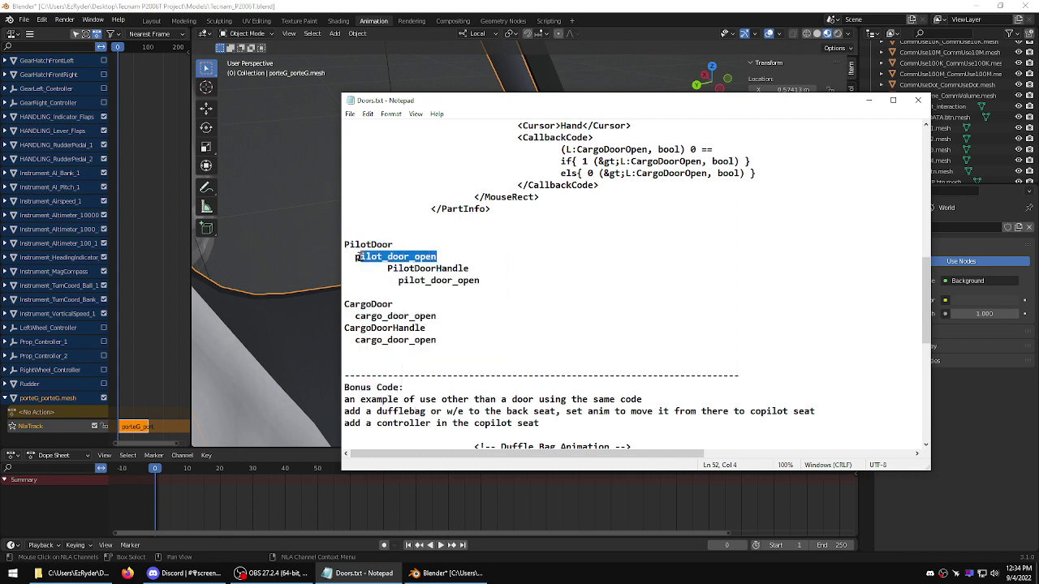
right_click(379, 256)
click(422, 286)
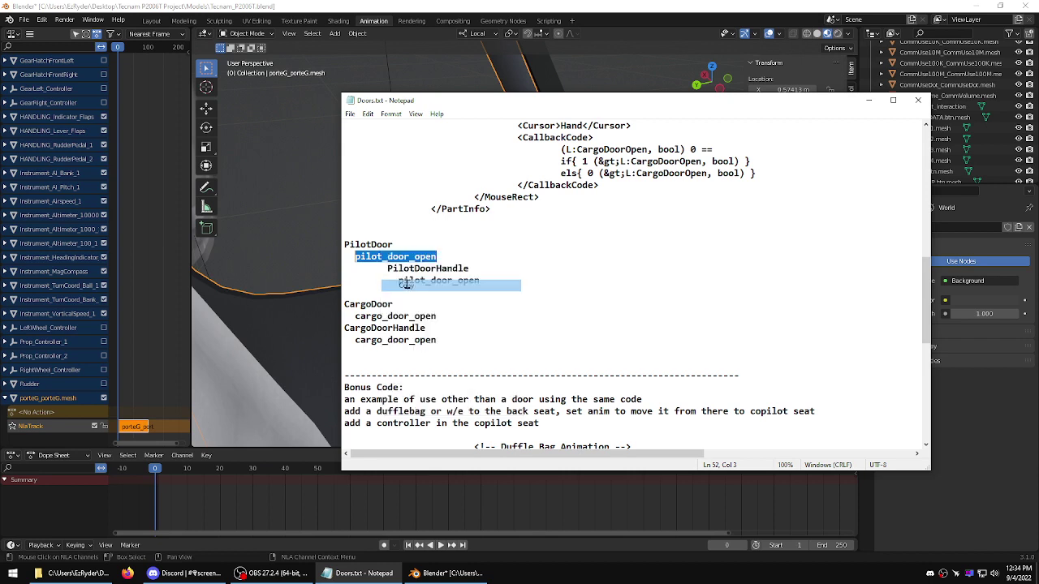
double_click(35, 429)
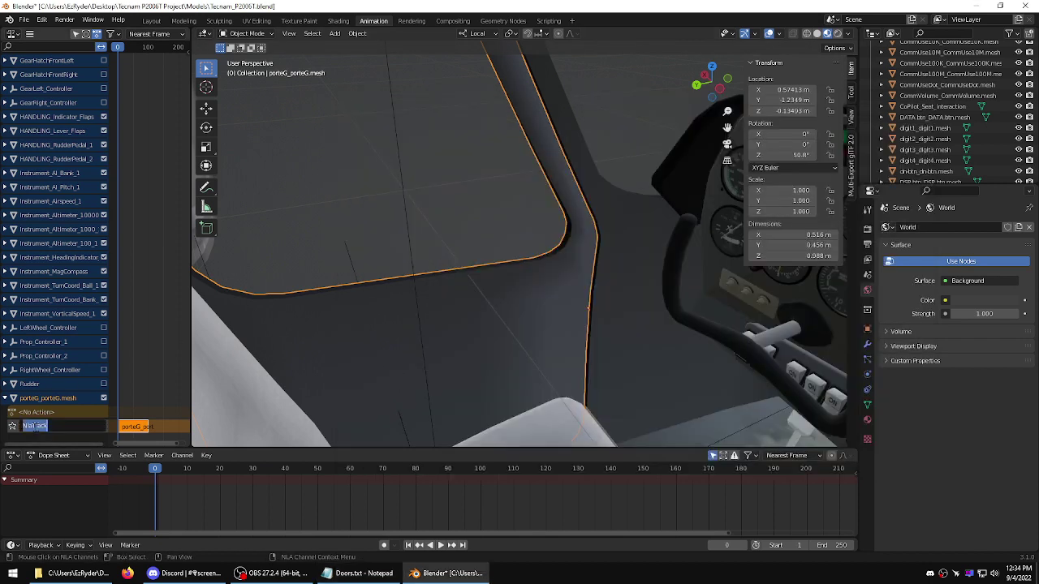
key(ctrl+v)
key(Return)
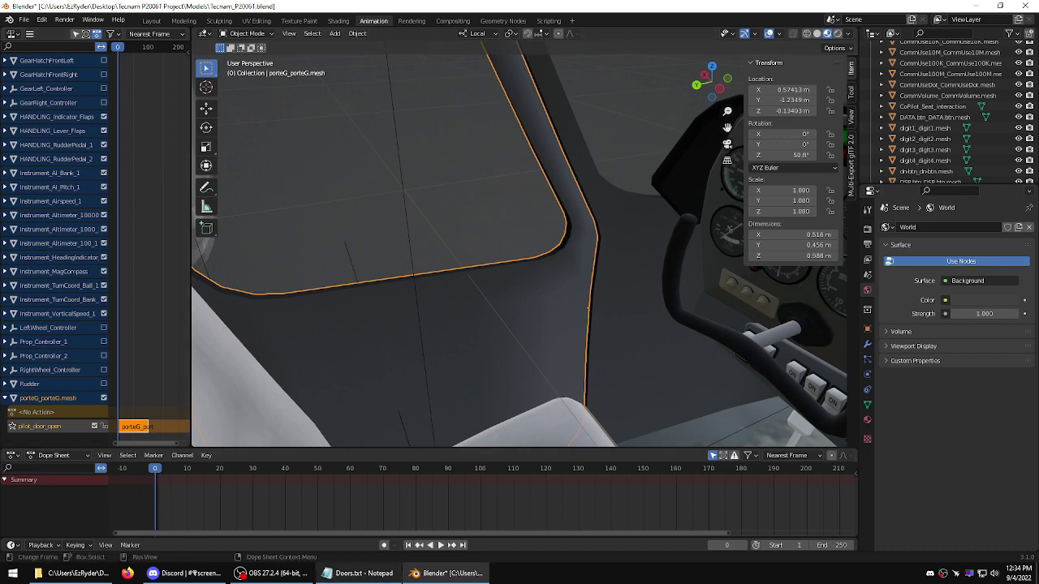
- Copy PilotDoor from Doors.txt in Notepad and rename the porteG door object in Blender to PilotDoor
click(364, 573)
drag(394, 244, 335, 244)
right_click(365, 242)
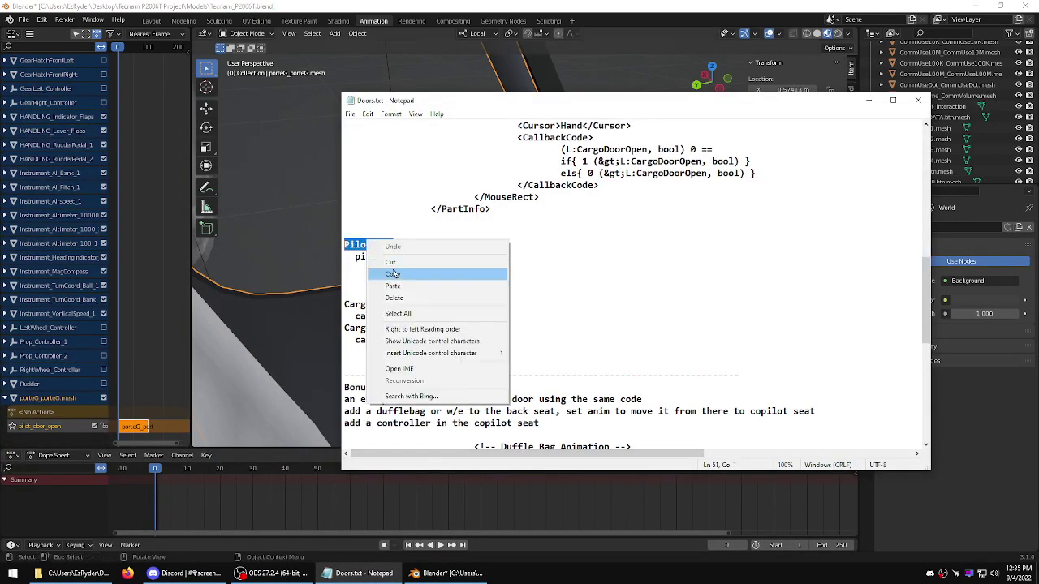
click(382, 274)
double_click(29, 398)
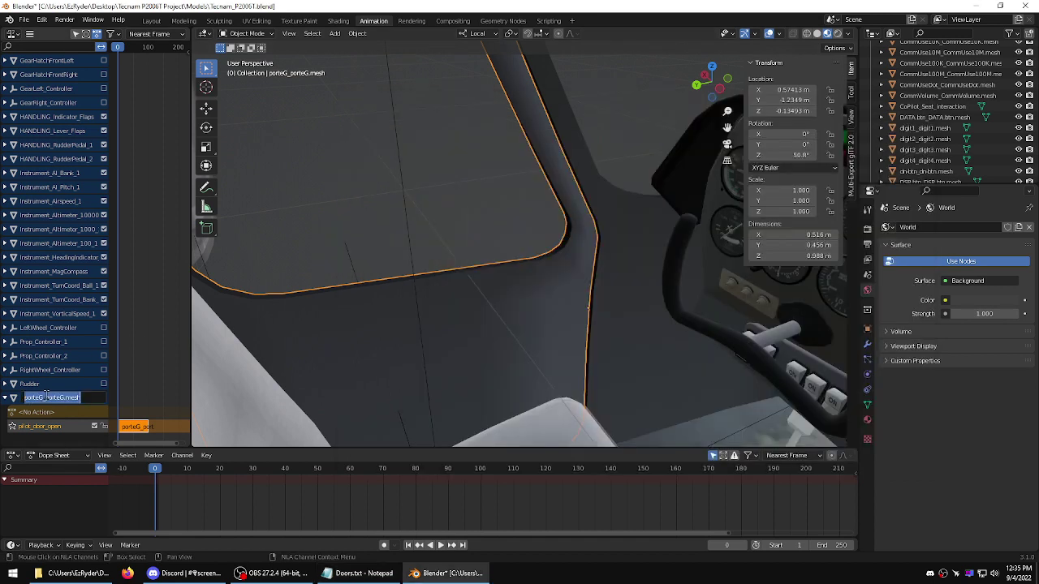
key(ctrl+v)
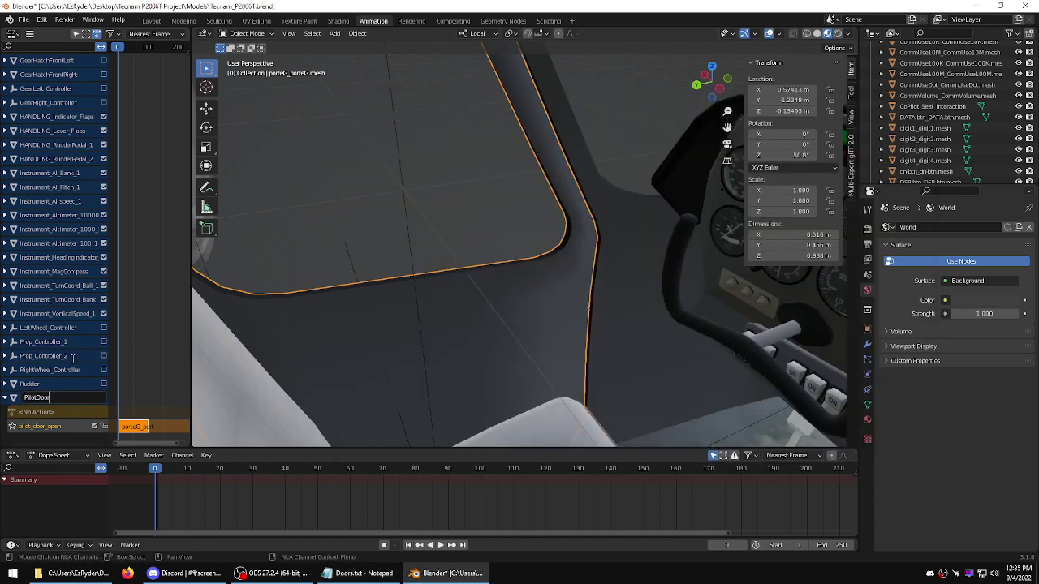
key(Return)
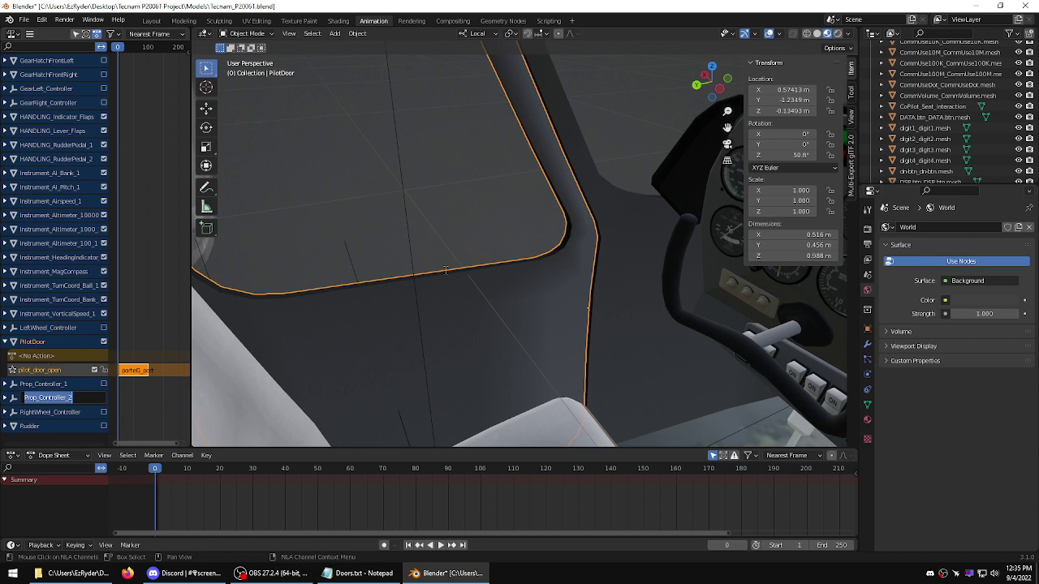
- Look up the handle name PilotDoorHandle in Doors.txt in Notepad, then return to Blender and leave Prop_Controller_2's name unedited
click(355, 574)
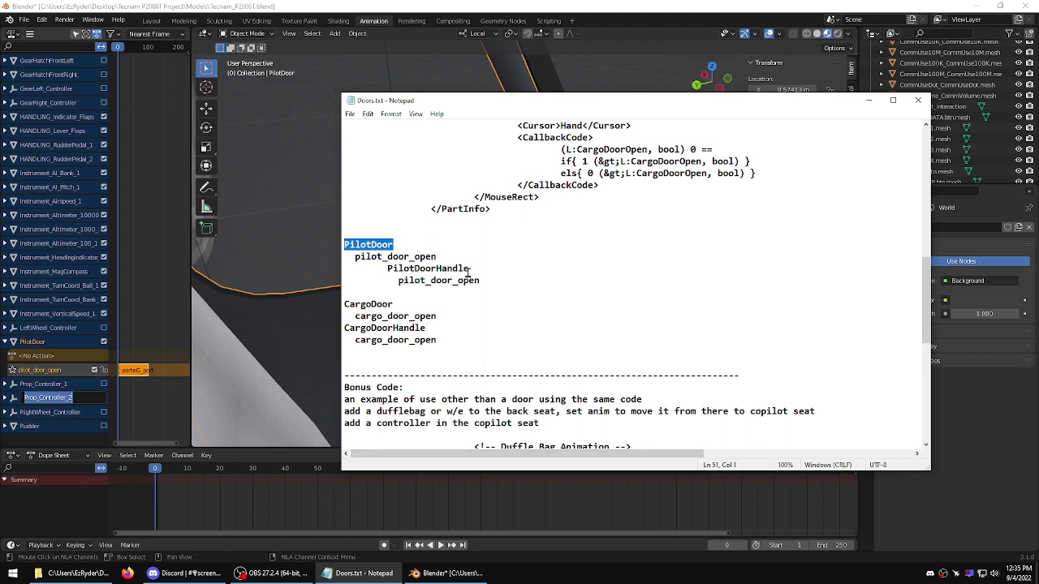
drag(469, 270, 387, 270)
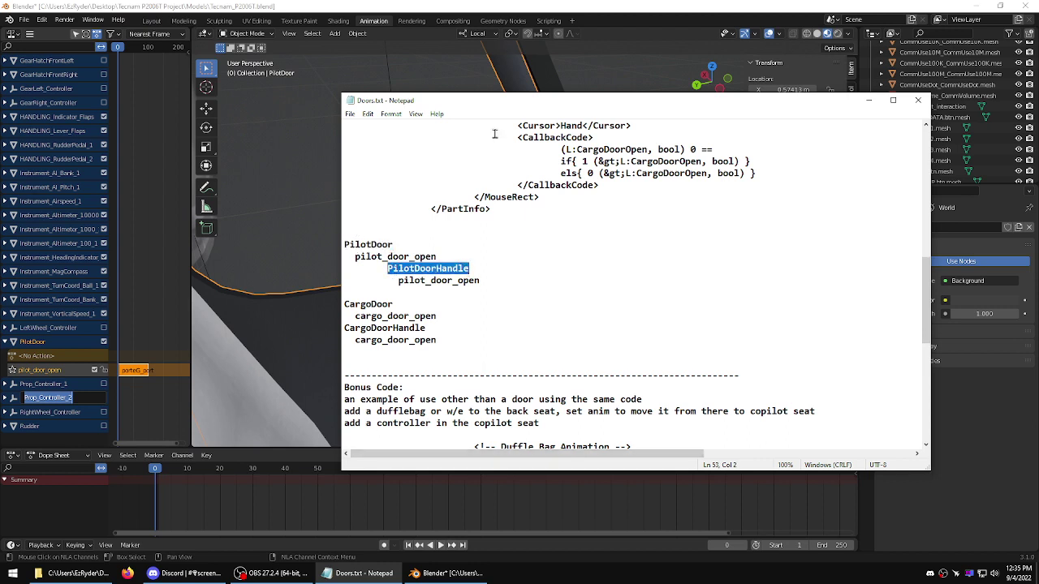
click(583, 15)
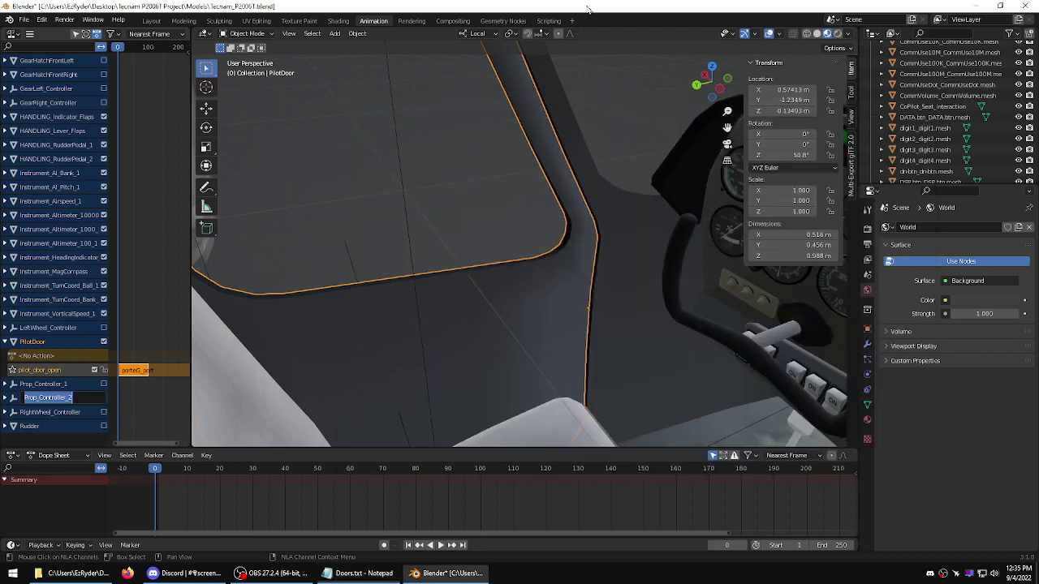
click(560, 292)
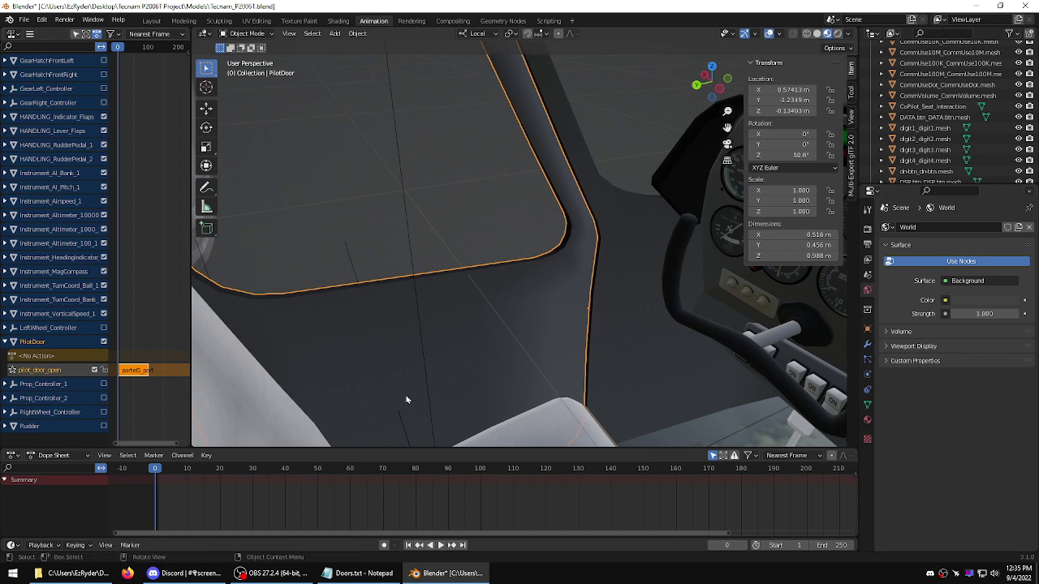
- Add a plane mesh in the cockpit for the pilot door handle
scroll(436, 203, down, 3)
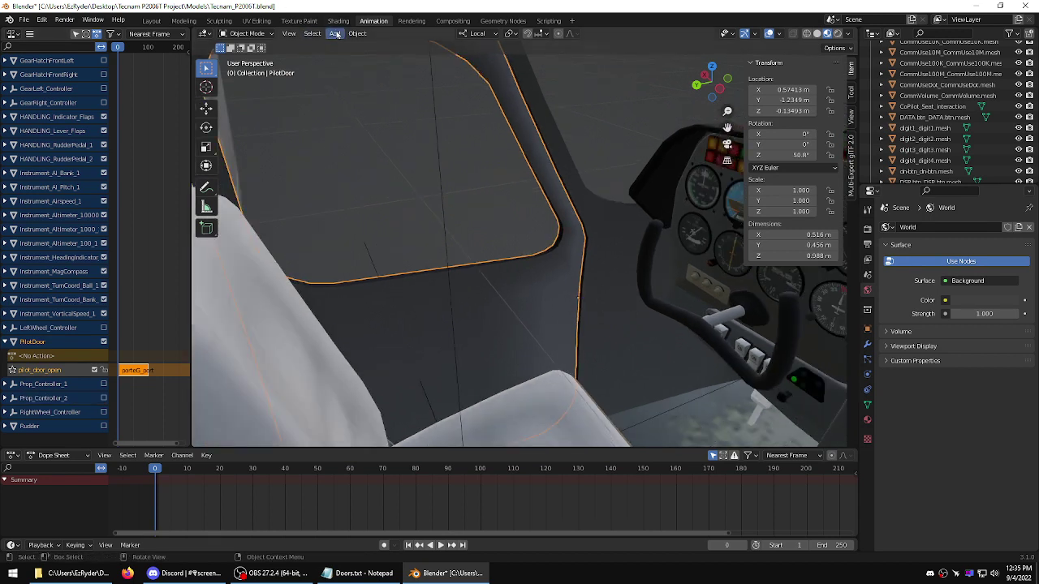
click(337, 35)
mouse_move(346, 50)
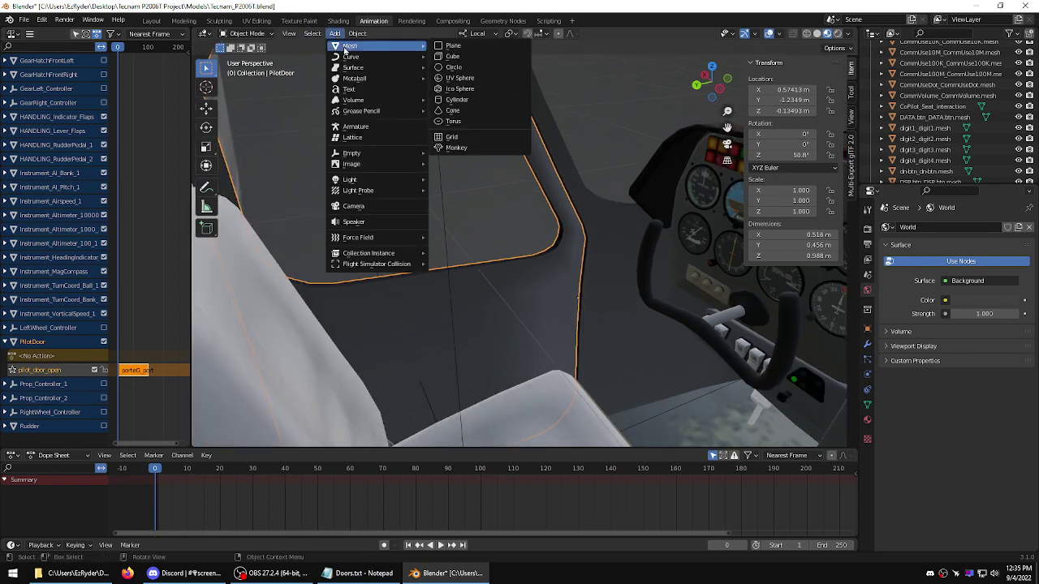
click(447, 47)
scroll(524, 216, up, 4)
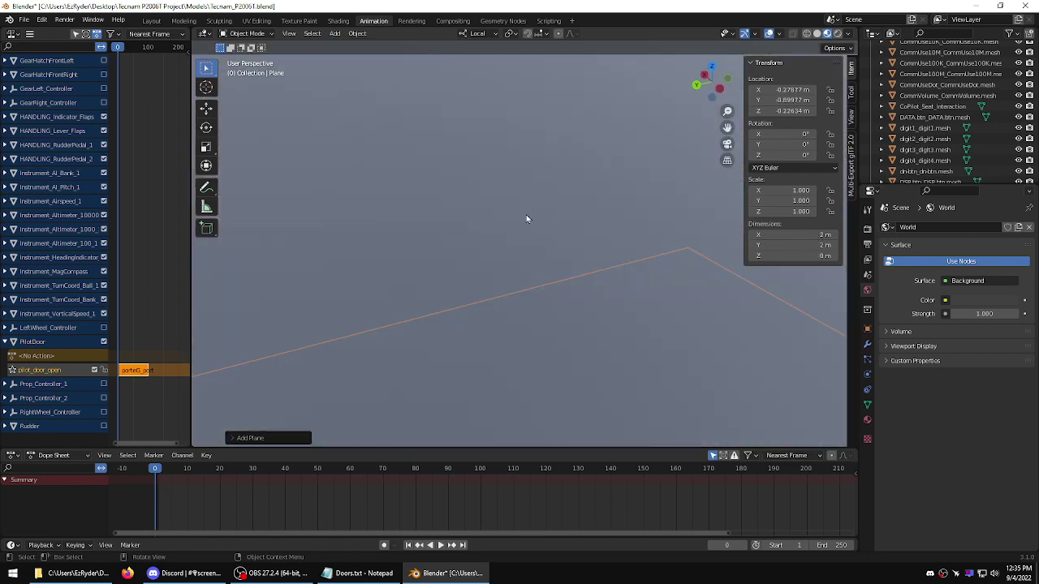
scroll(526, 218, down, 3)
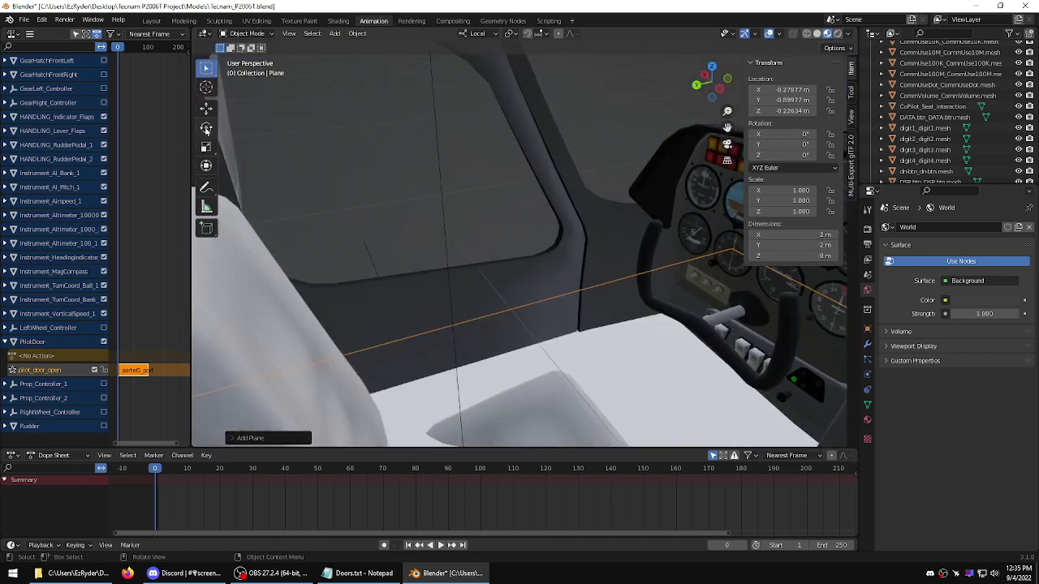
- Delete the oversized plane added for the pilot door handle
click(206, 147)
scroll(398, 204, down, 5)
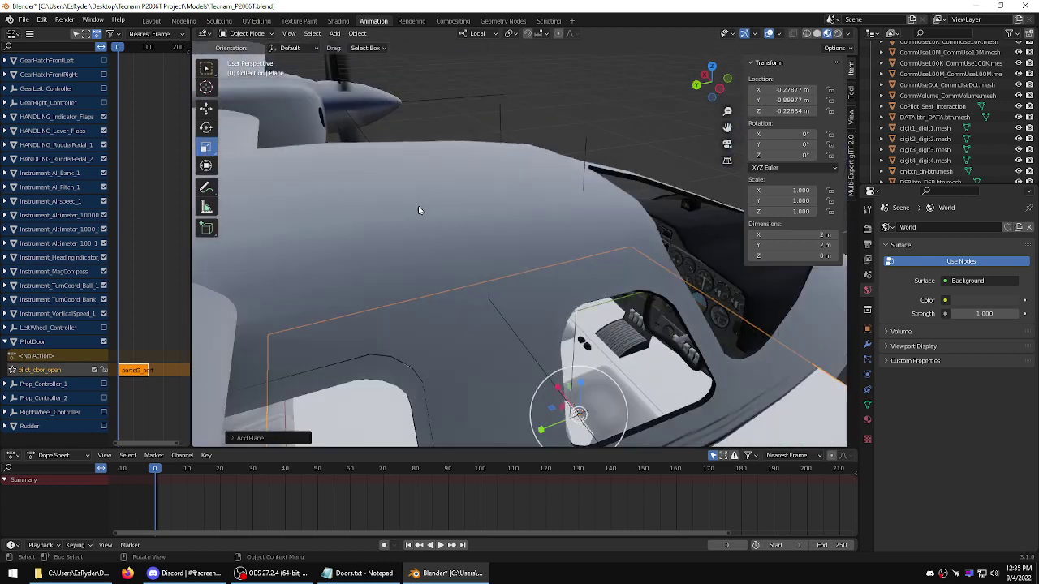
scroll(418, 210, down, 5)
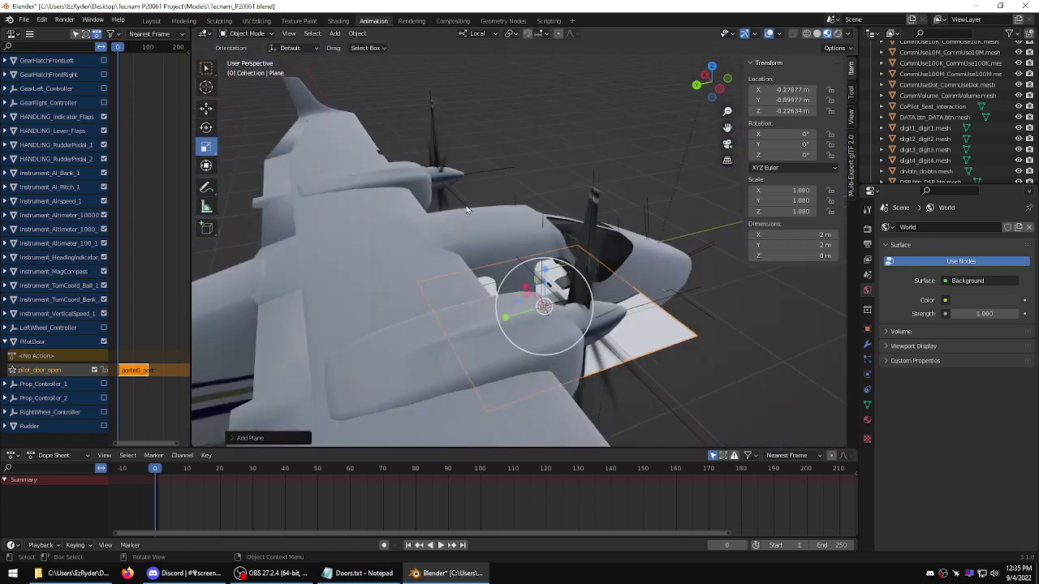
key(Delete)
- Place the 3D cursor on the inside of the pilot door, just below the window's front lower corner
scroll(464, 173, up, 5)
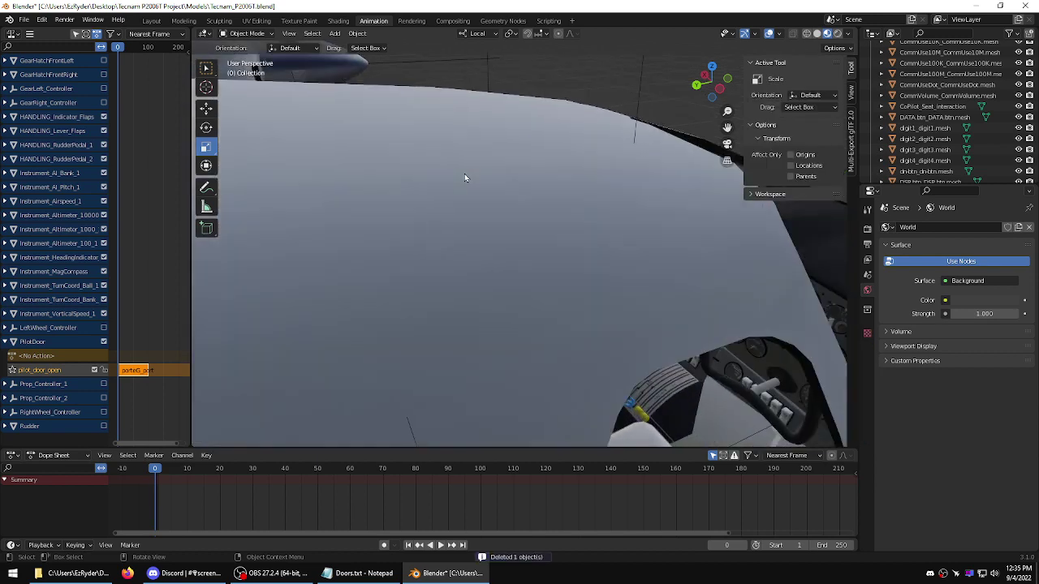
scroll(464, 177, up, 4)
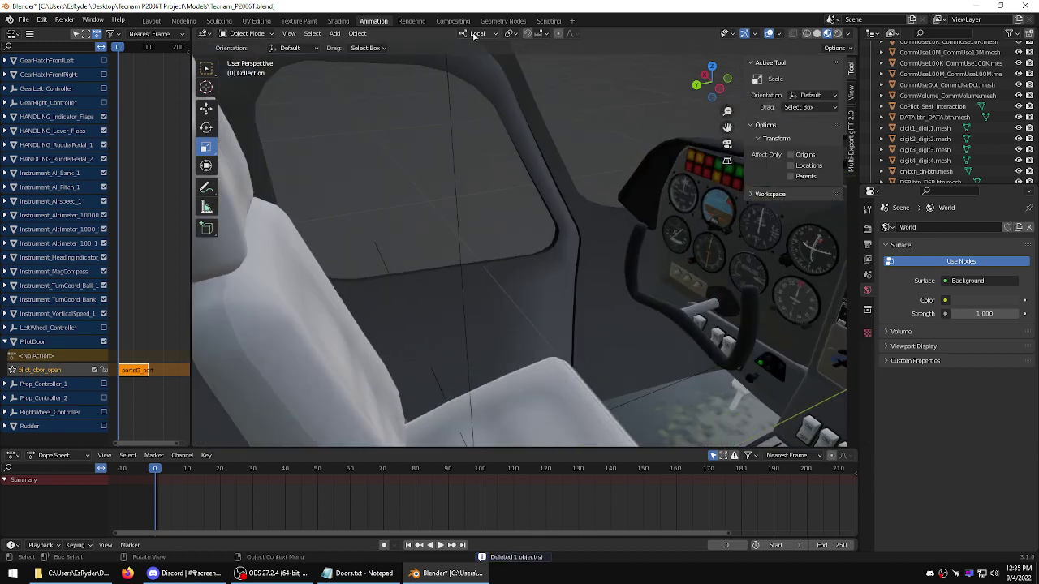
click(206, 86)
click(535, 272)
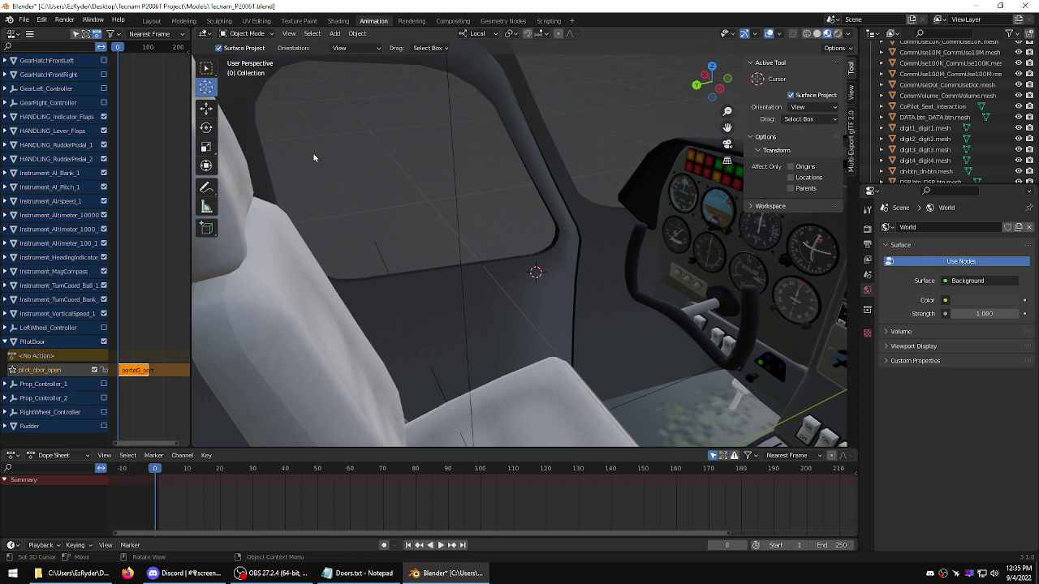
click(206, 68)
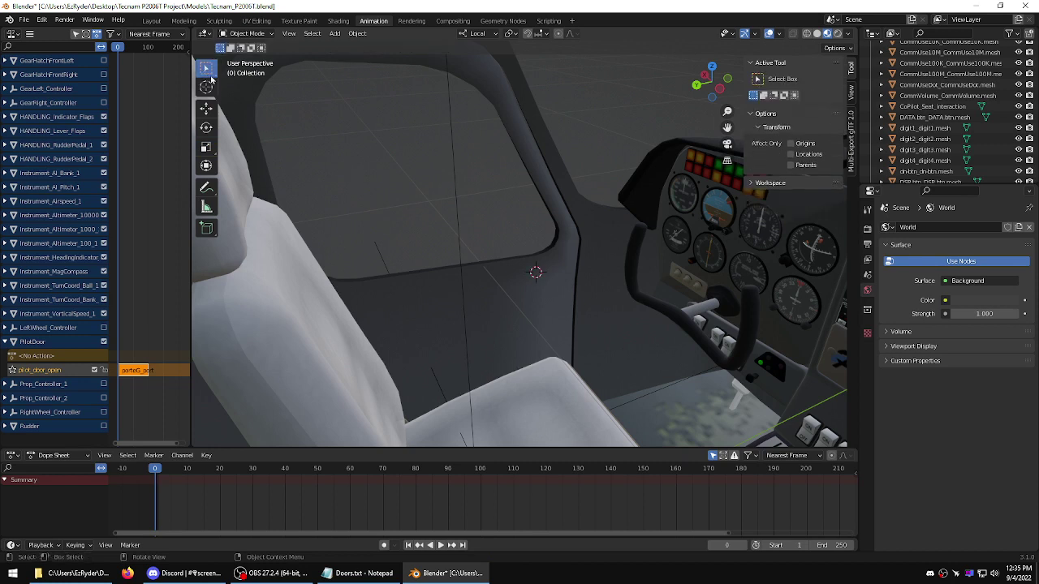
- Add a cube mesh at the 3D cursor and scale it uniformly to about 0.127 m per side
click(332, 34)
mouse_move(381, 47)
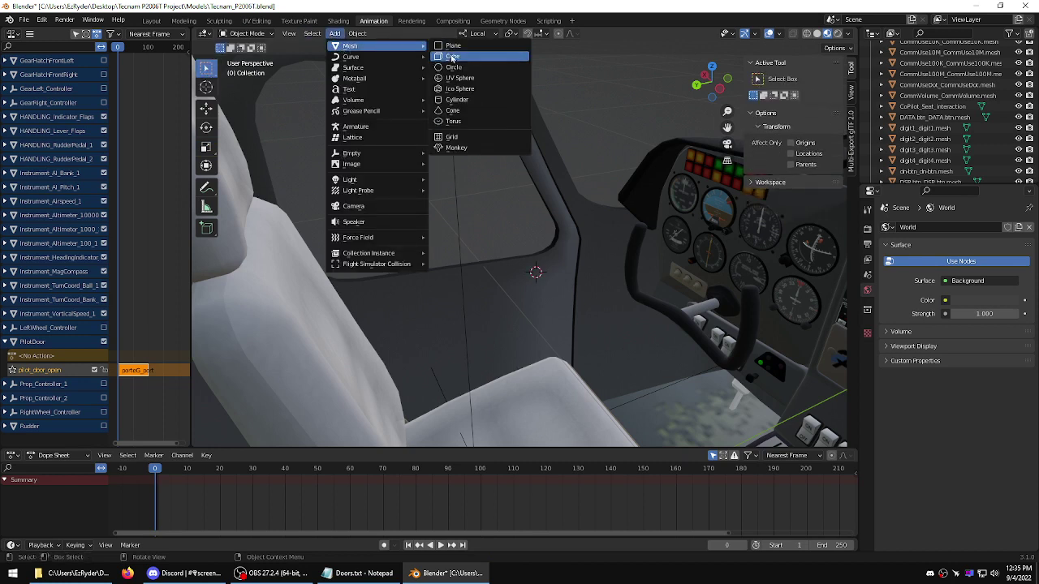
click(452, 58)
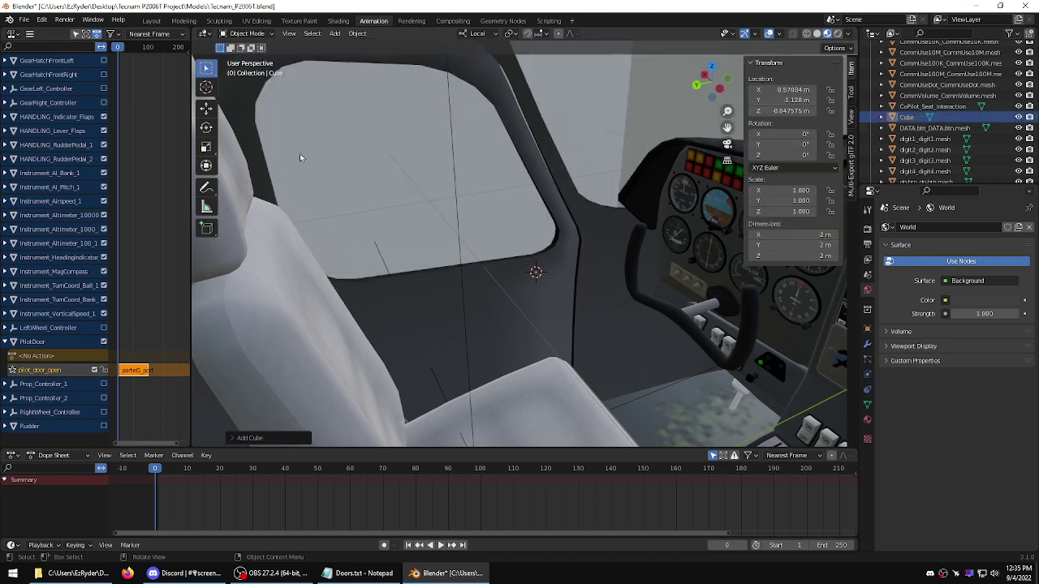
click(206, 146)
drag(558, 302, 535, 274)
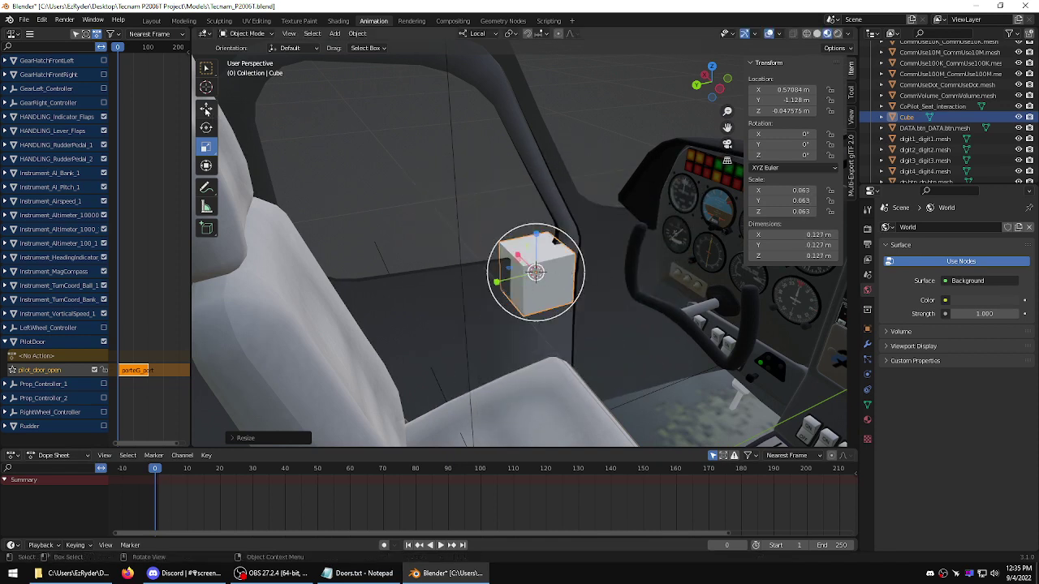
- Move the cube clear of the pilot door panel to about X 0.468 m, Y -1.201 m, Z -0.011 m
click(206, 108)
drag(523, 264, 541, 282)
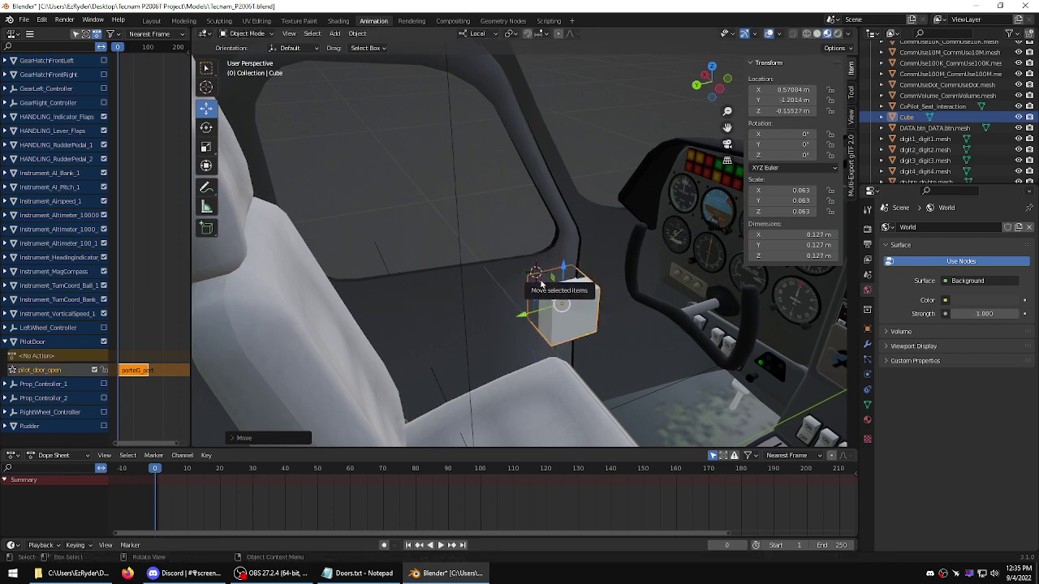
middle_drag(541, 282, 629, 300)
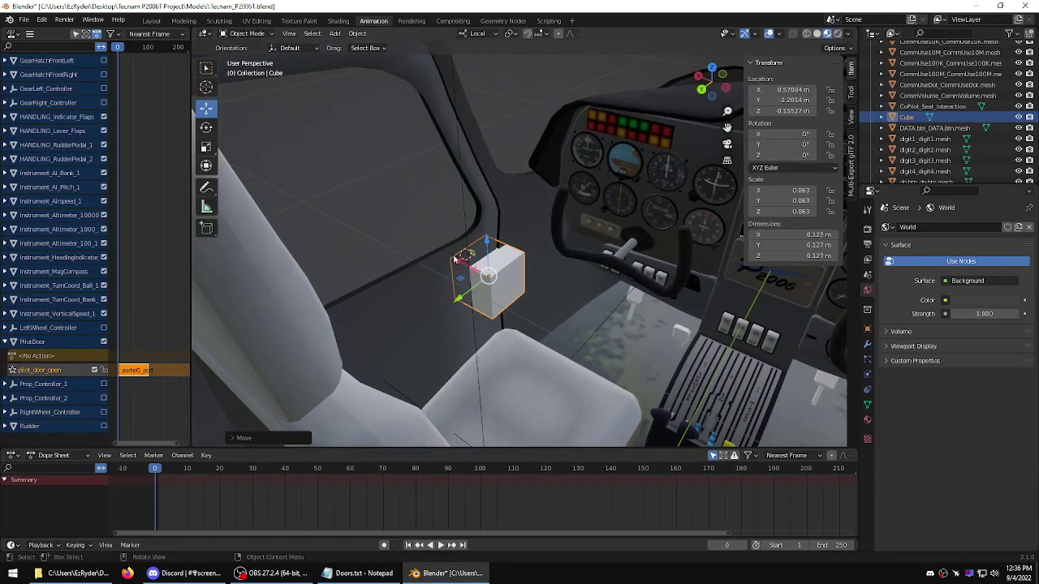
drag(456, 261, 487, 284)
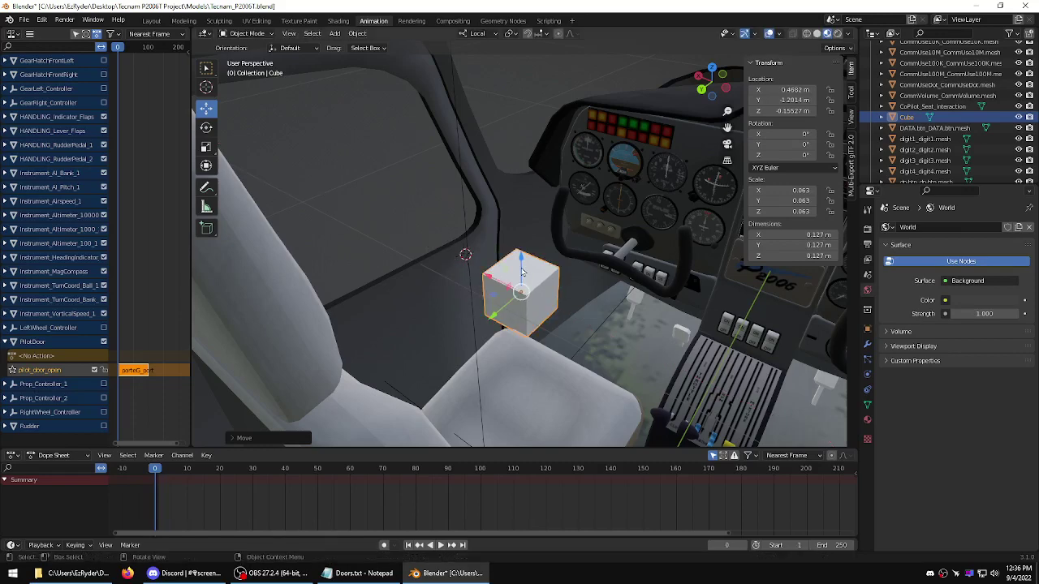
drag(520, 247, 520, 212)
middle_drag(519, 212, 478, 209)
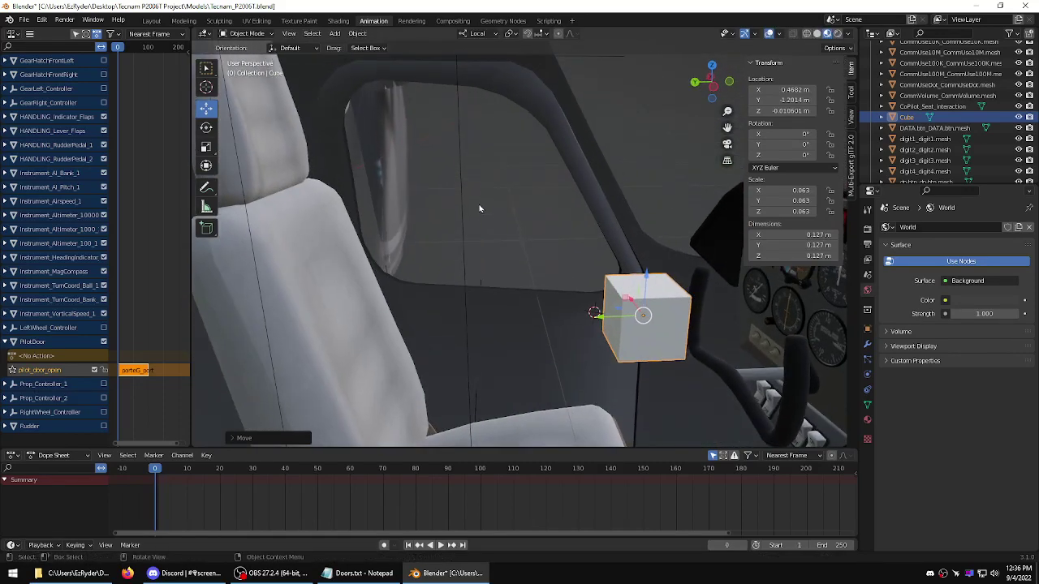
- Scale the cube into a slim handle bar, about 0.0265 m along Y and 0.0118 m along X
click(208, 147)
drag(607, 318, 623, 317)
scroll(678, 350, up, 5)
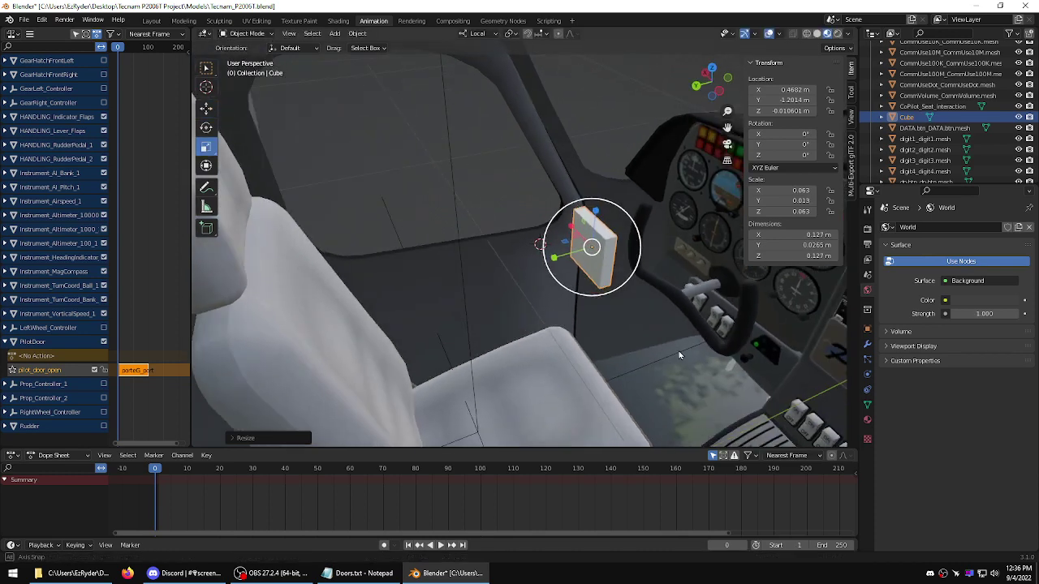
middle_drag(678, 351, 758, 364)
scroll(756, 363, up, 4)
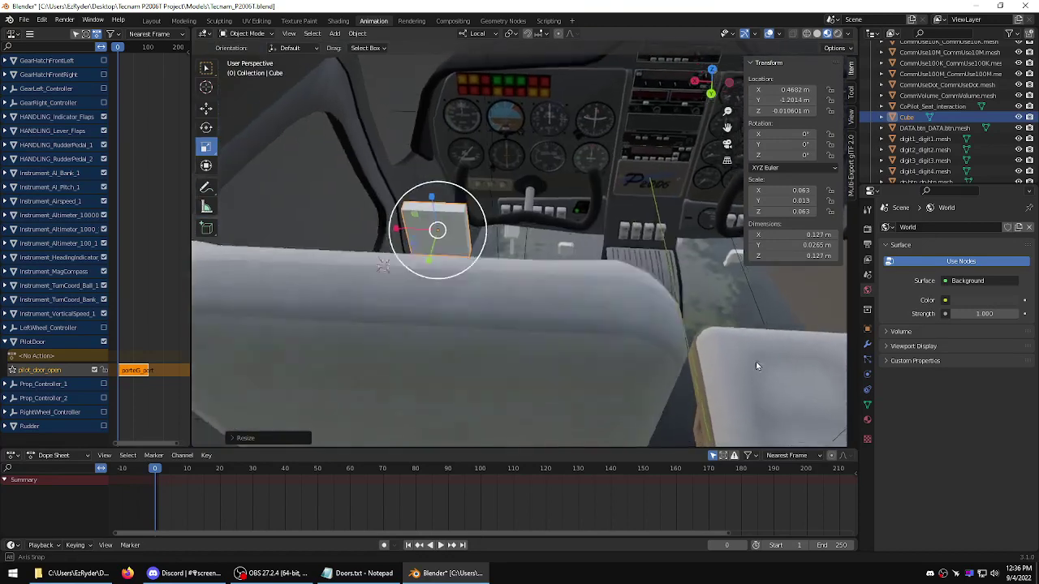
key(s)
key(x)
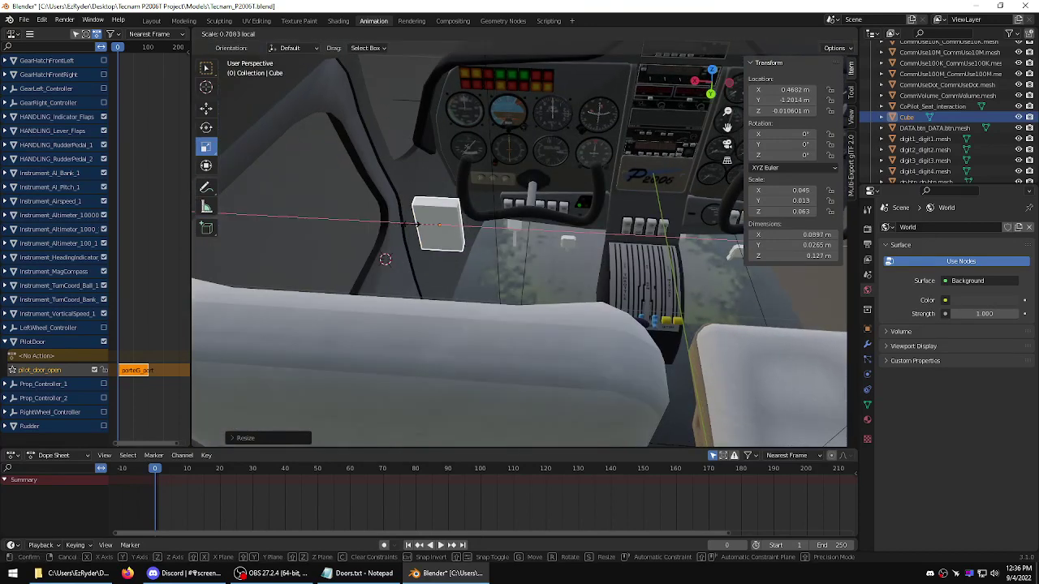
click(537, 235)
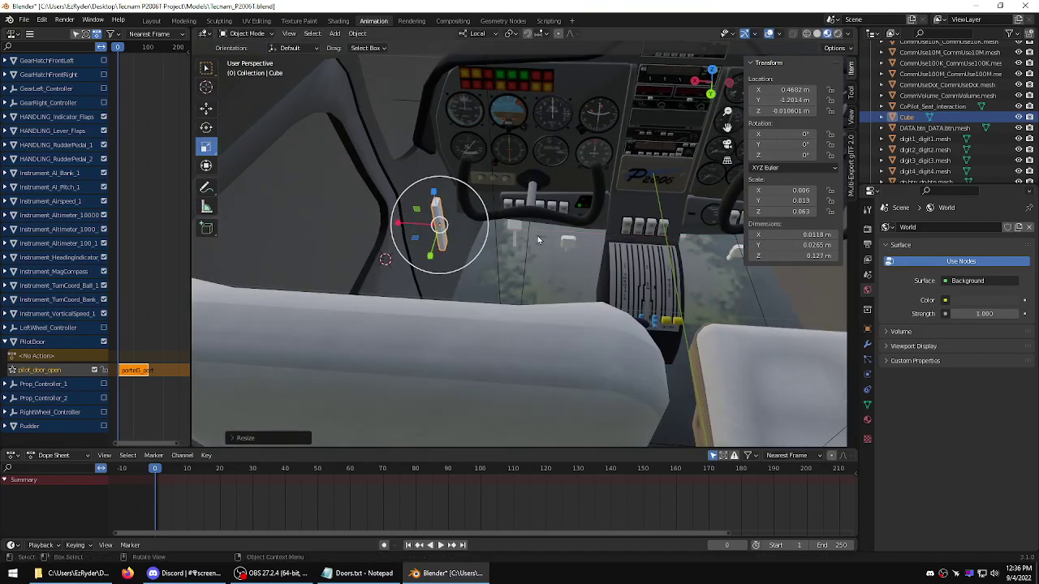
- Move the handle bar below the window's front corner, to about Y -1.142 m and Z -0.088 m
middle_drag(537, 235, 565, 256)
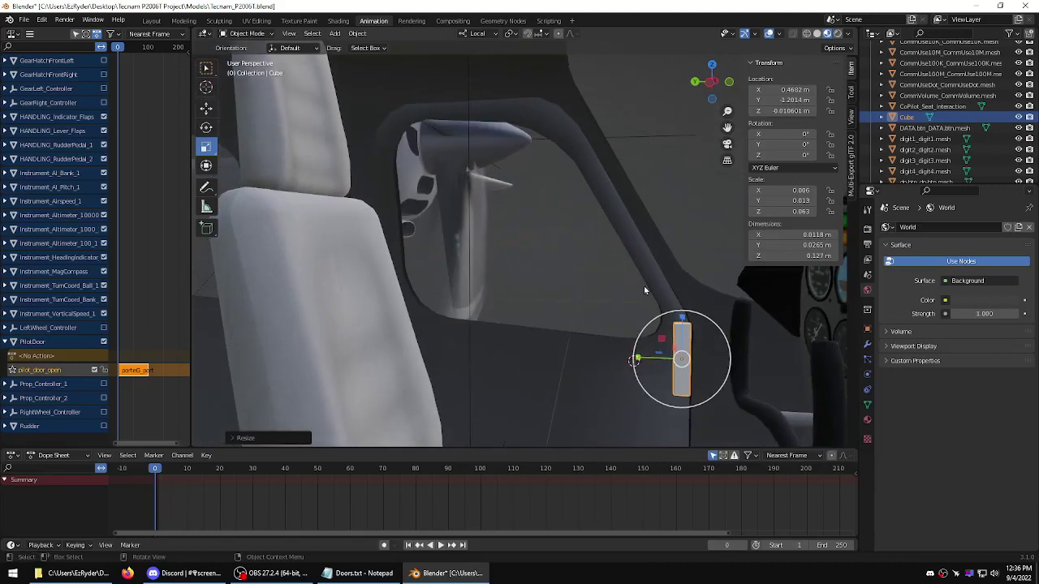
click(206, 108)
drag(673, 312, 654, 357)
drag(642, 403, 581, 315)
- Place the 3D cursor near the upper end of the handle bar and set the bar's origin to it
click(206, 86)
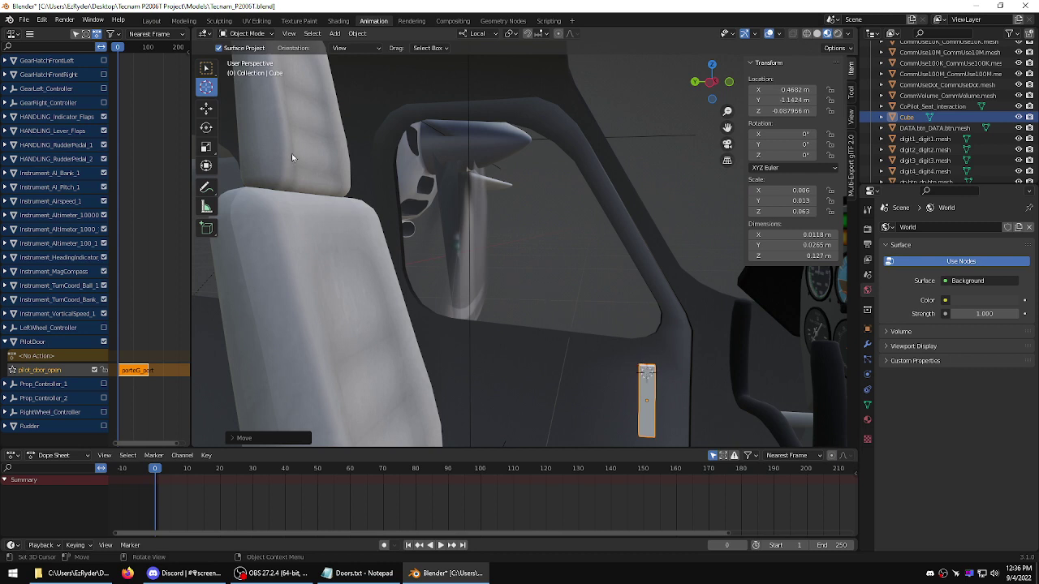
click(206, 68)
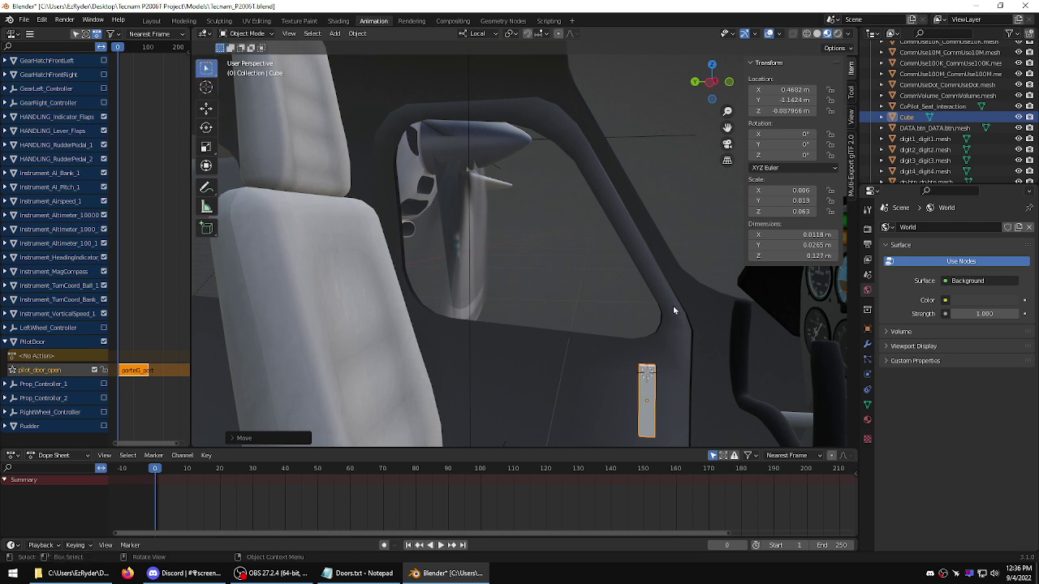
right_click(673, 305)
mouse_move(672, 307)
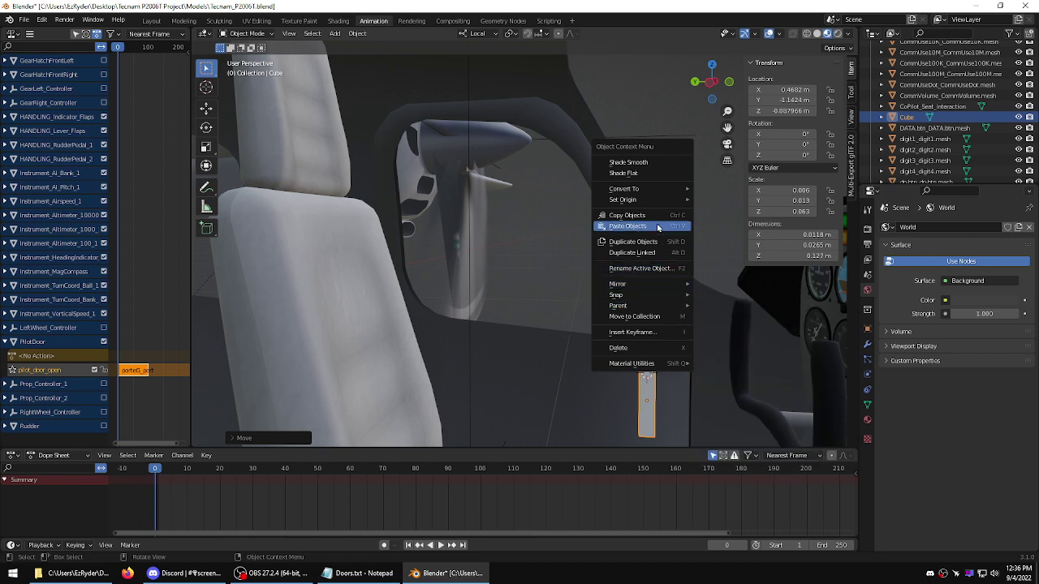
mouse_move(655, 203)
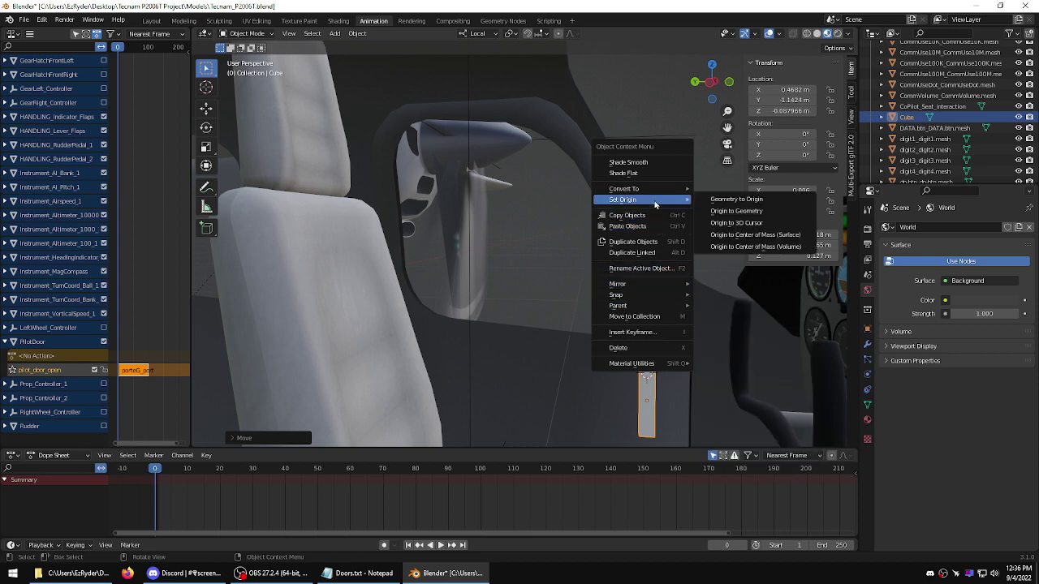
click(724, 222)
- Move the handle bar against the pilot door panel, to about X 0.557 m, Y -1.152 m, Z -0.068 m
middle_drag(727, 226, 658, 320)
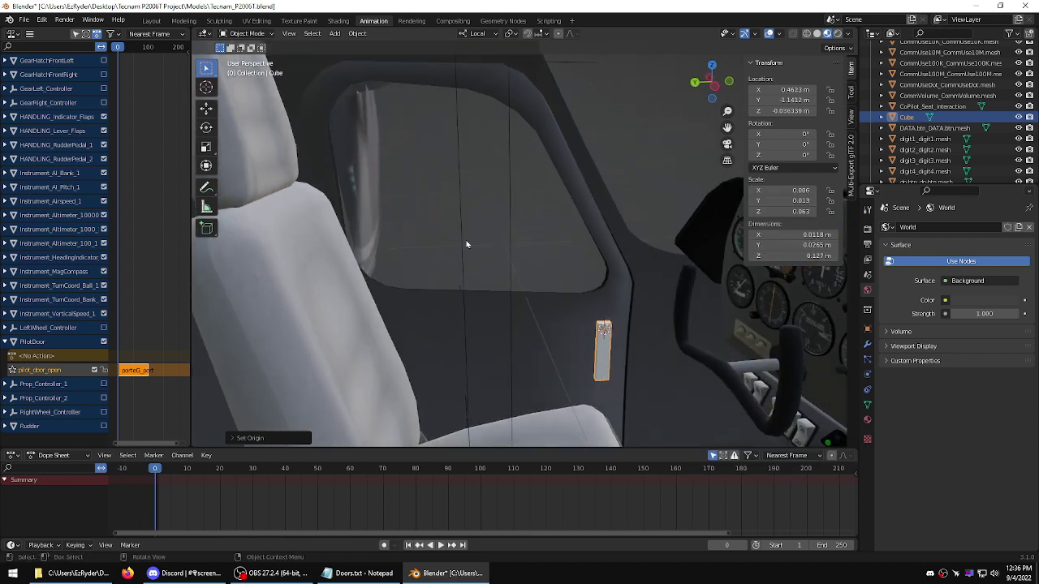
click(208, 108)
middle_drag(438, 194, 543, 221)
drag(331, 331, 280, 355)
middle_drag(280, 355, 831, 310)
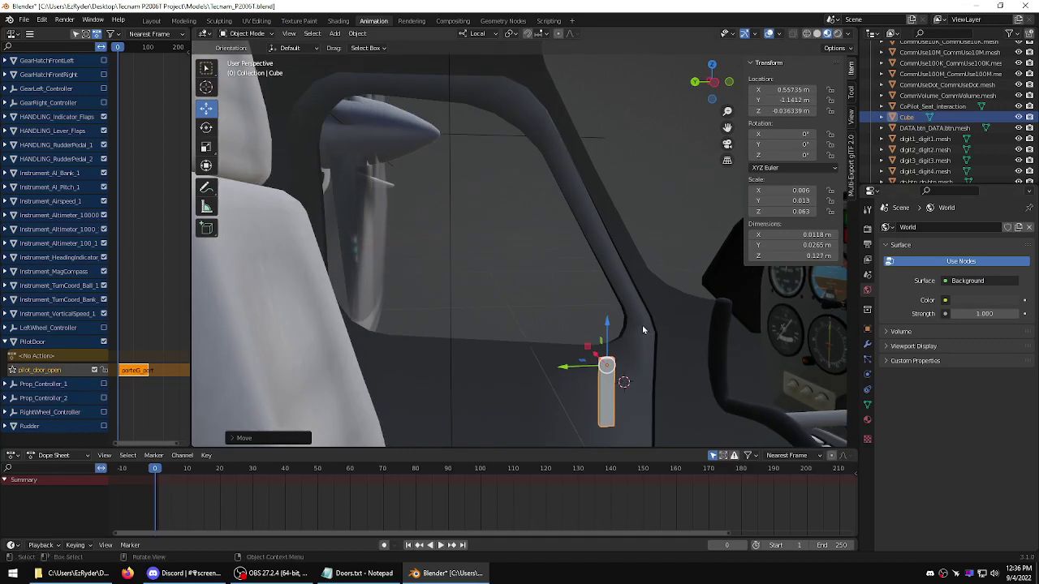
drag(609, 323, 611, 343)
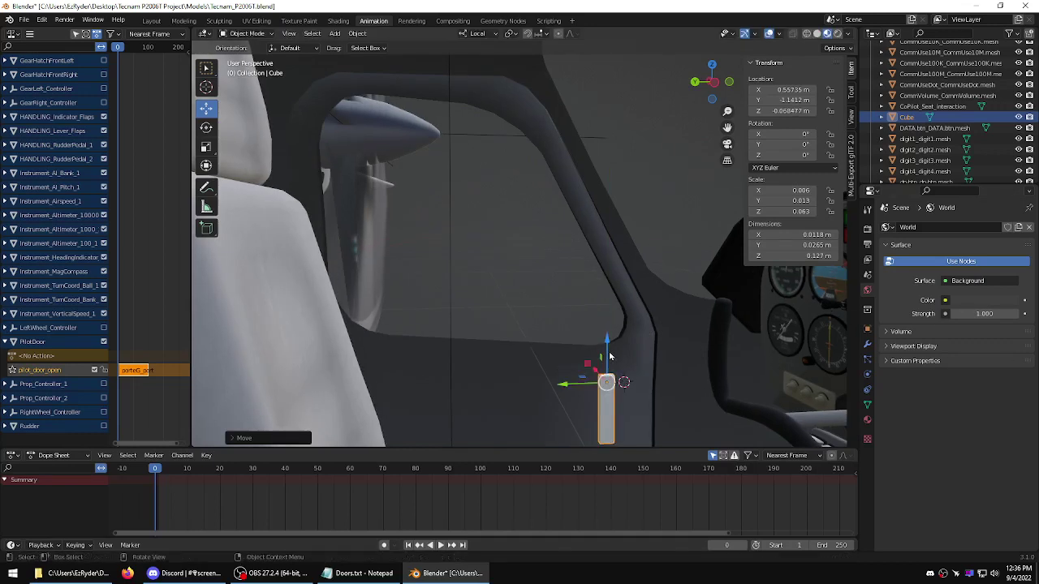
drag(560, 384, 575, 385)
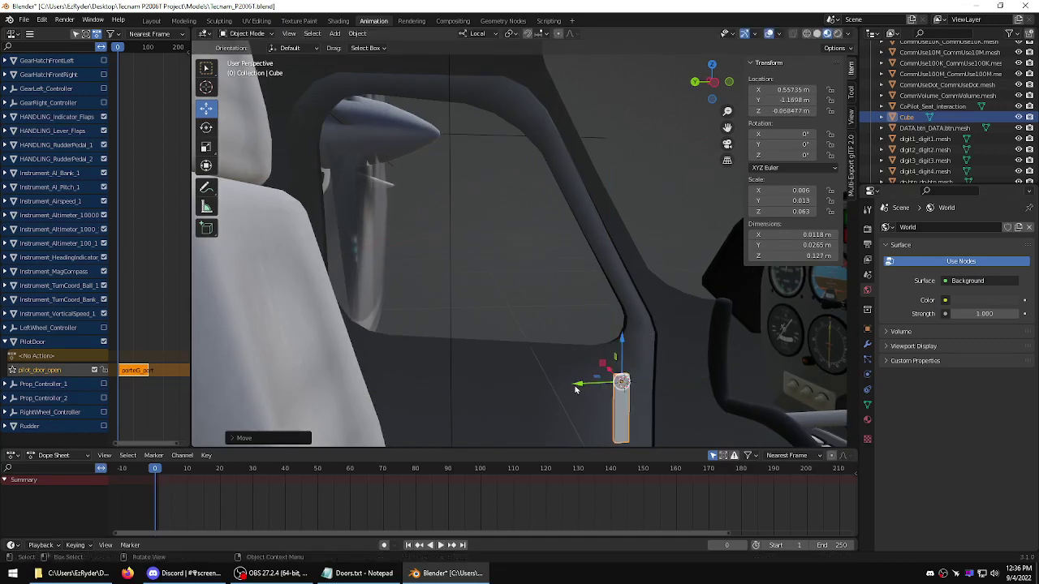
middle_drag(578, 388, 622, 368)
drag(600, 342, 590, 341)
- Rotate the handle bar about -14.4° around its X axis to tilt it on the pilot door
key(shift+space)
key(r)
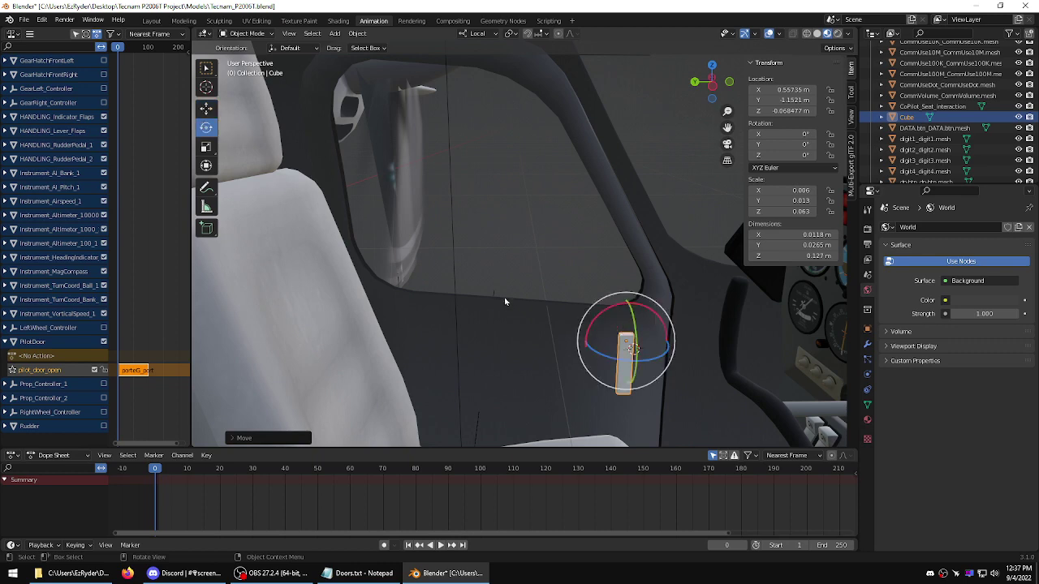
drag(612, 310, 610, 315)
mouse_move(568, 286)
middle_down()
mouse_move(670, 311)
mouse_move(729, 293)
mouse_move(641, 297)
mouse_move(564, 254)
mouse_move(566, 268)
middle_up()
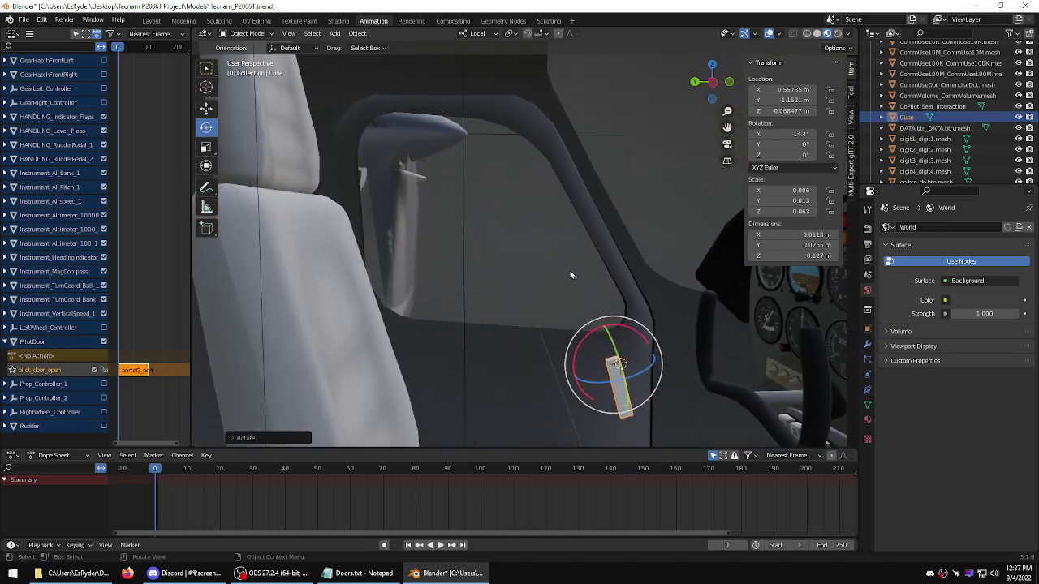
click(208, 71)
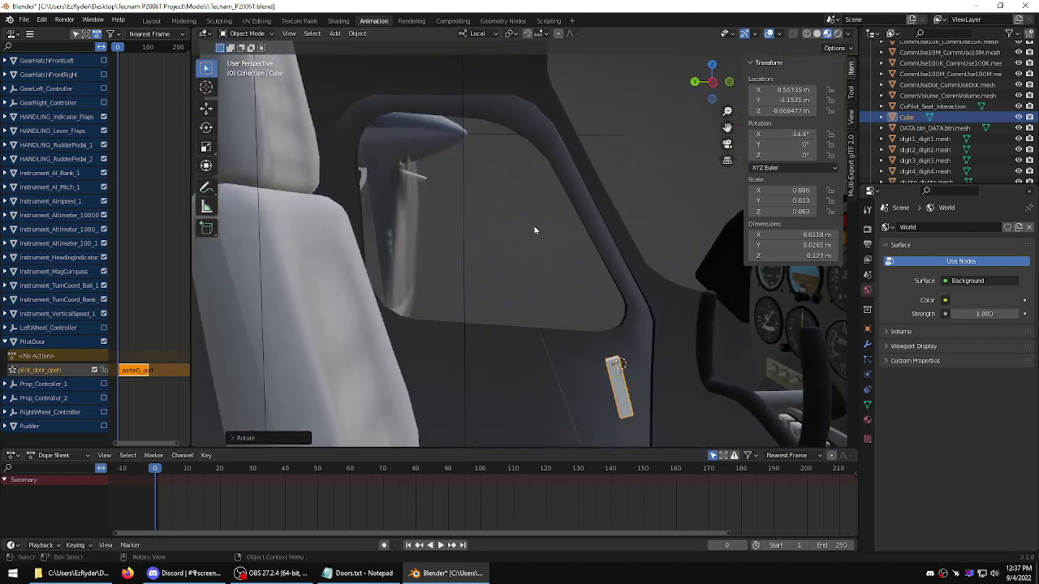
- Rename the Cube object PilotDoorHandle, copying the name from Doors.txt in Notepad
middle_drag(593, 232, 607, 232)
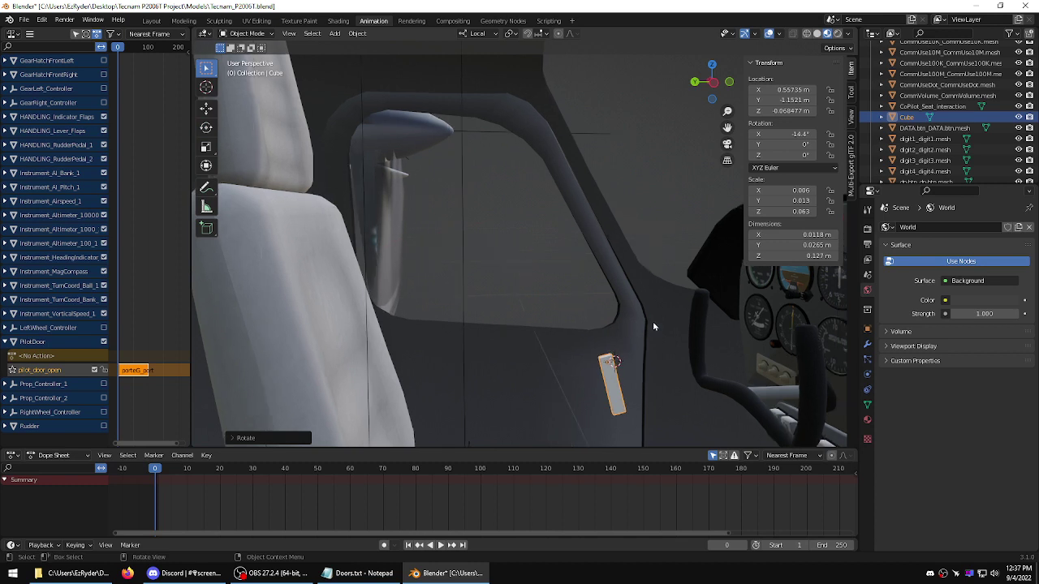
scroll(933, 122, down, 1)
double_click(906, 106)
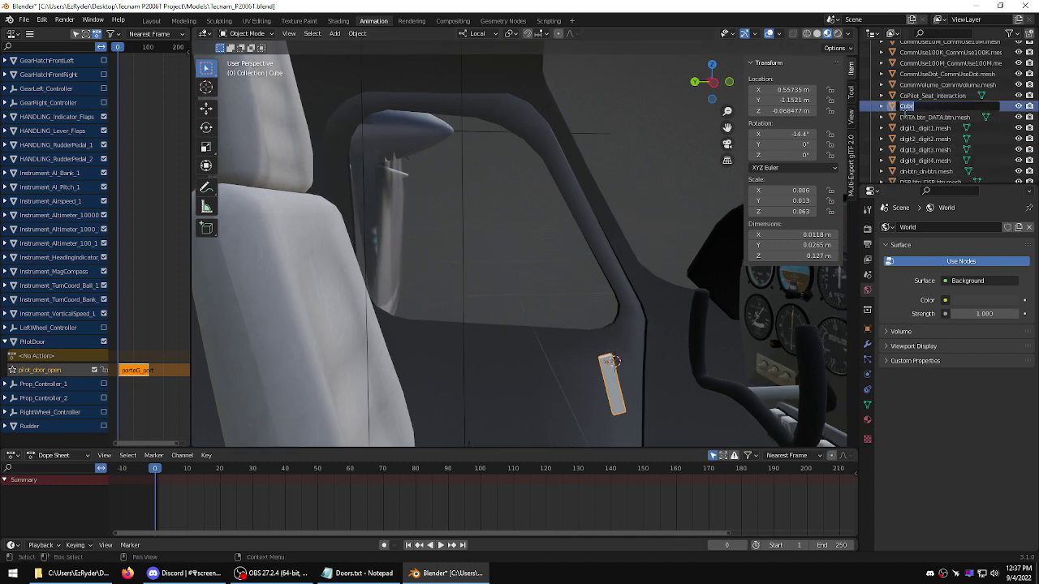
click(373, 570)
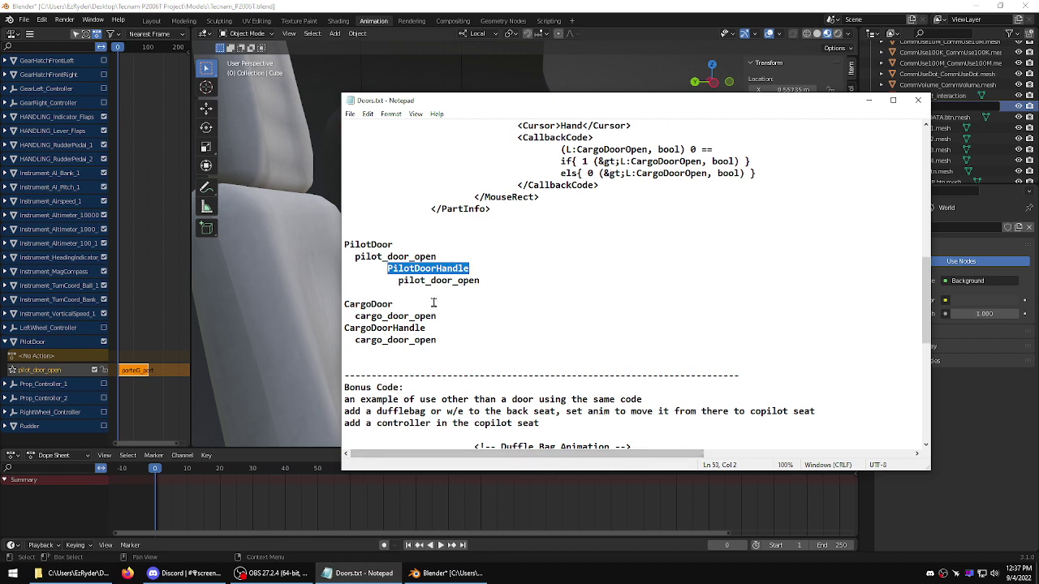
drag(475, 270, 388, 270)
right_click(406, 270)
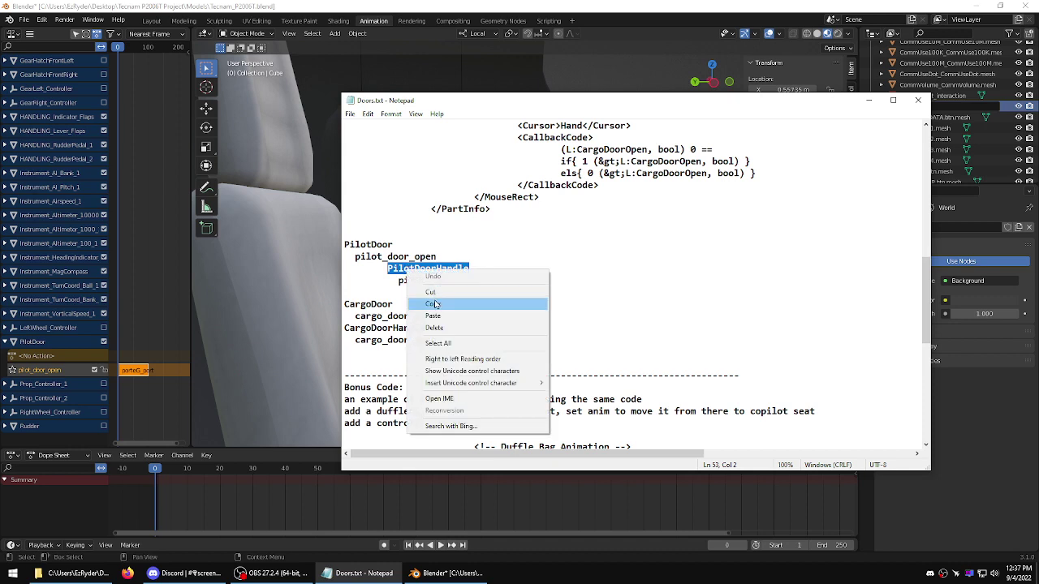
click(437, 304)
click(879, 6)
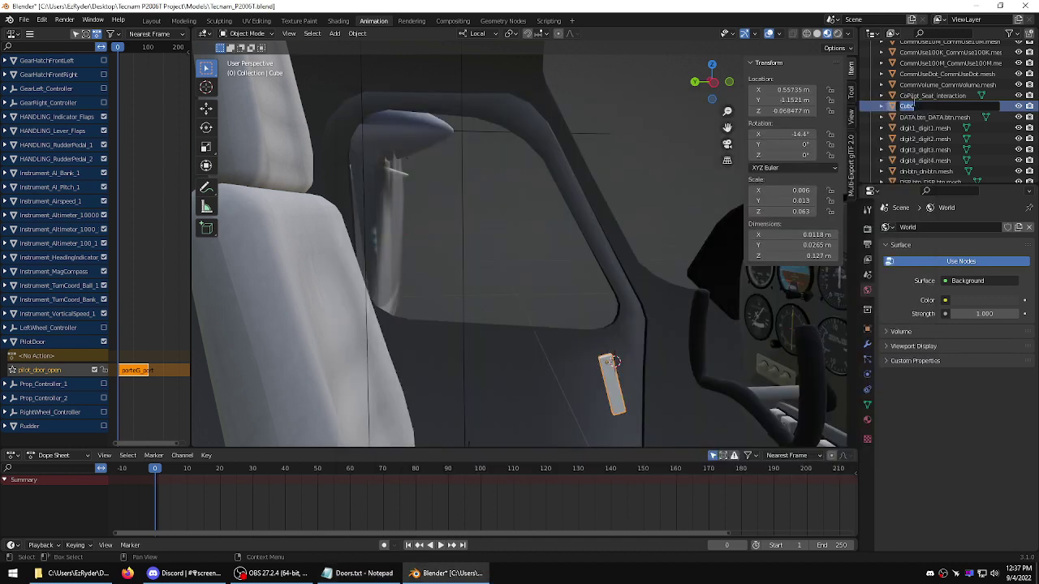
click(925, 105)
drag(912, 107, 881, 105)
key(ctrl+v)
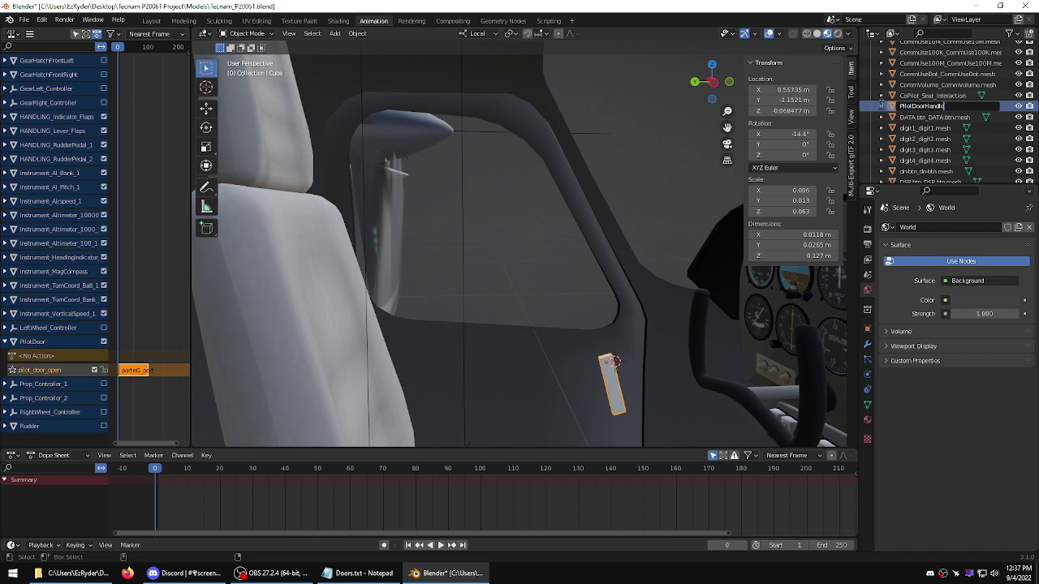
key(Return)
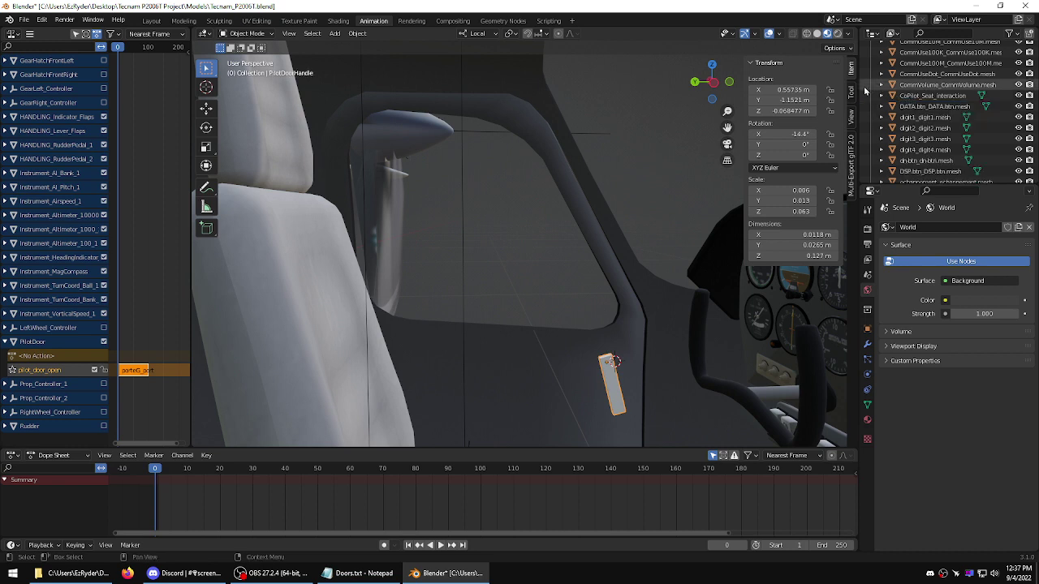
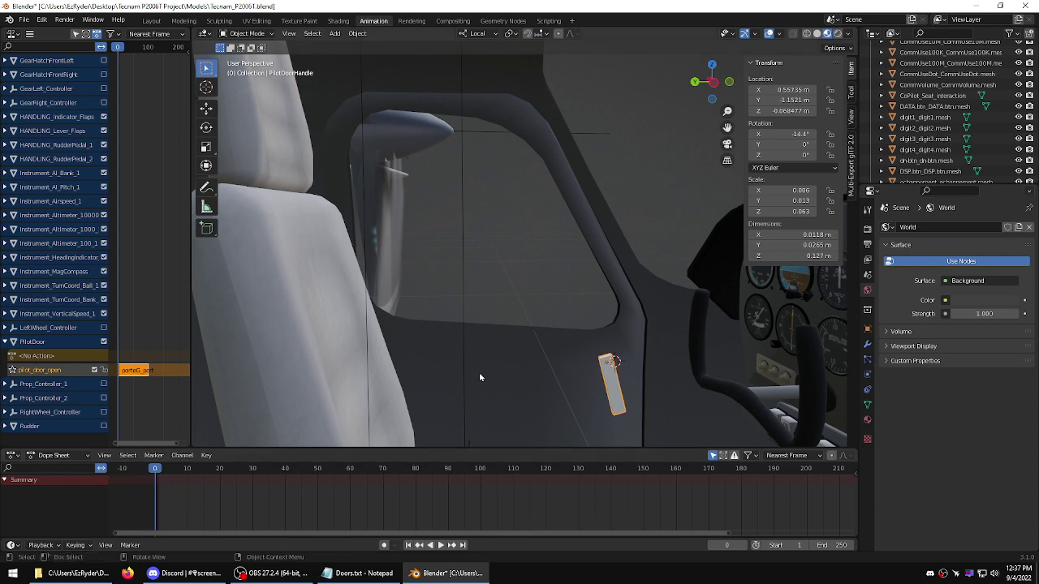
- Switch off PilotDoor's NLA animation and insert a Location & Rotation keyframe for the handle at frame 0
click(105, 342)
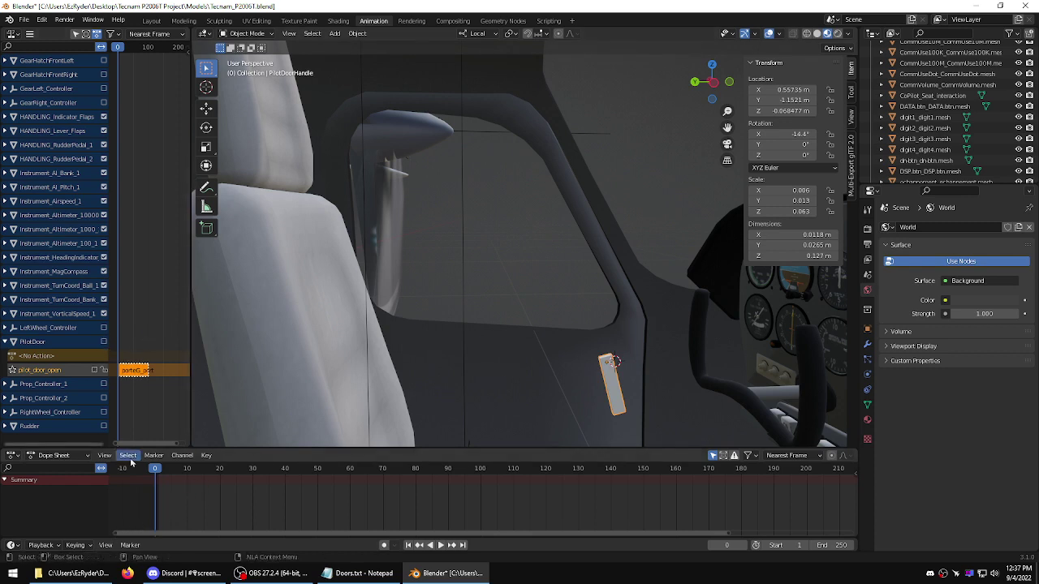
click(88, 545)
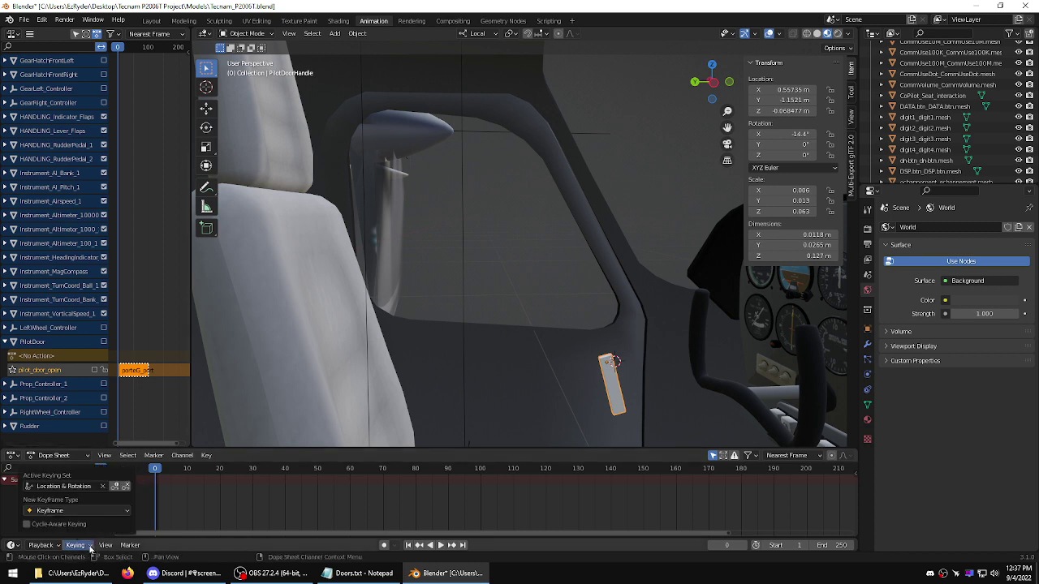
click(114, 486)
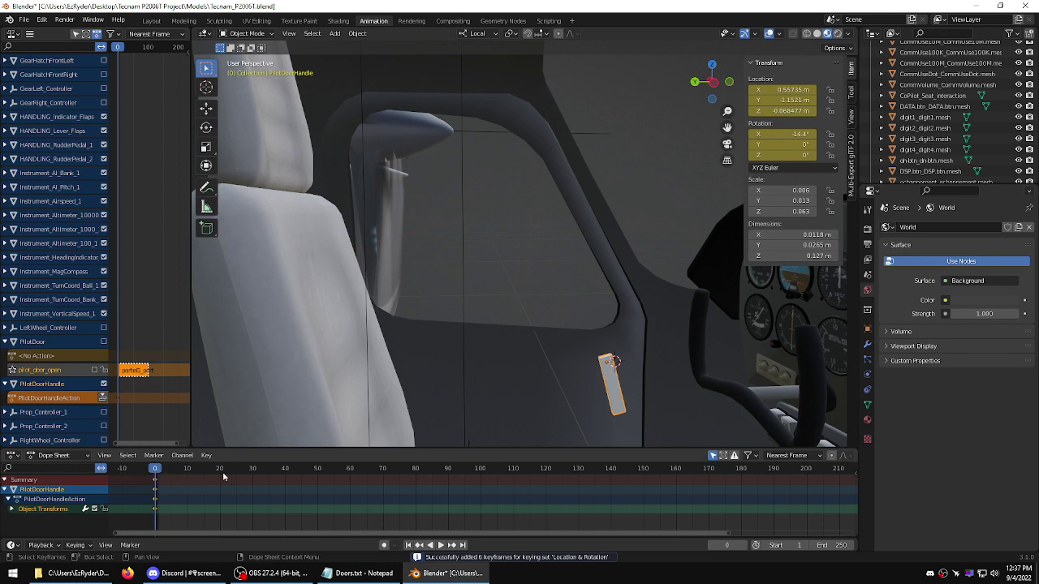
- At frame 20, rotate the door handle to about 18° on its X axis and insert a Location & Rotation keyframe
key(space)
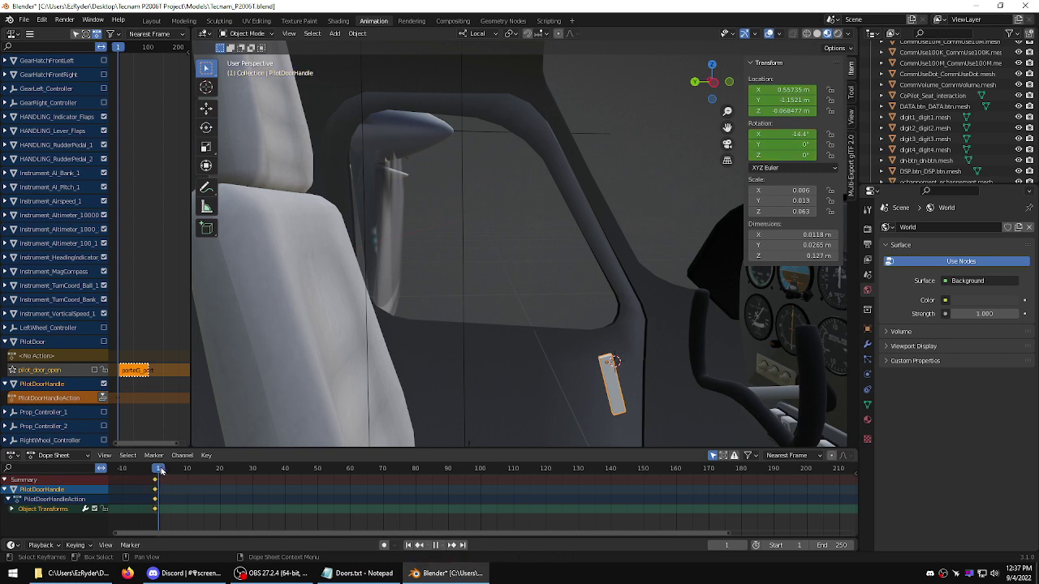
key(space)
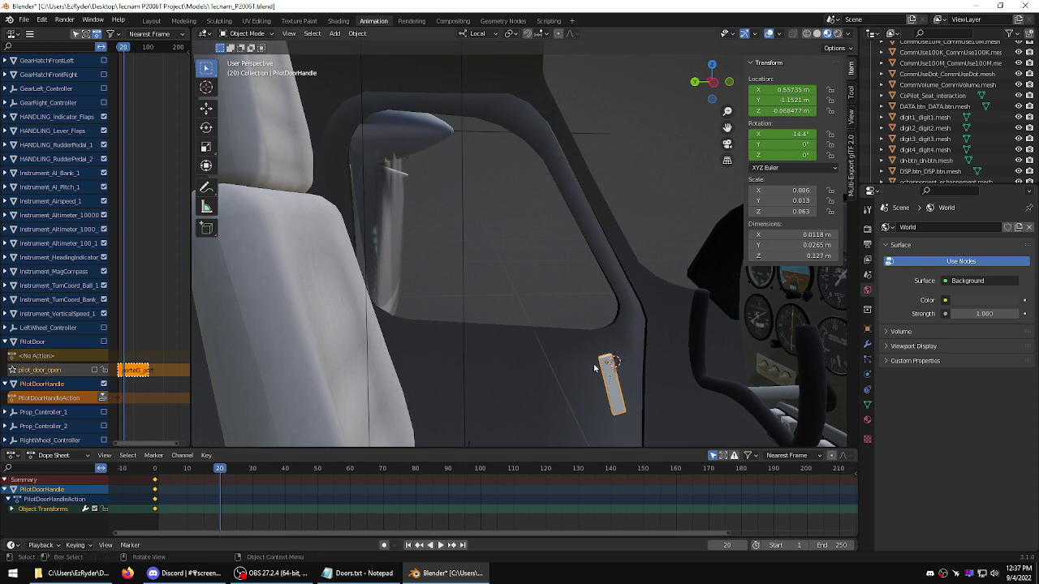
click(207, 130)
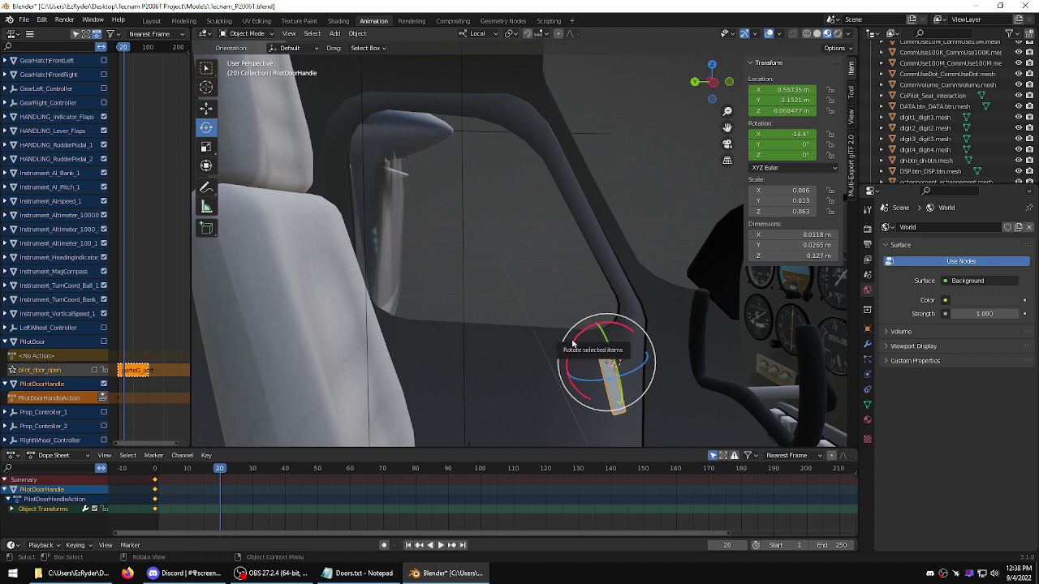
drag(571, 351, 590, 333)
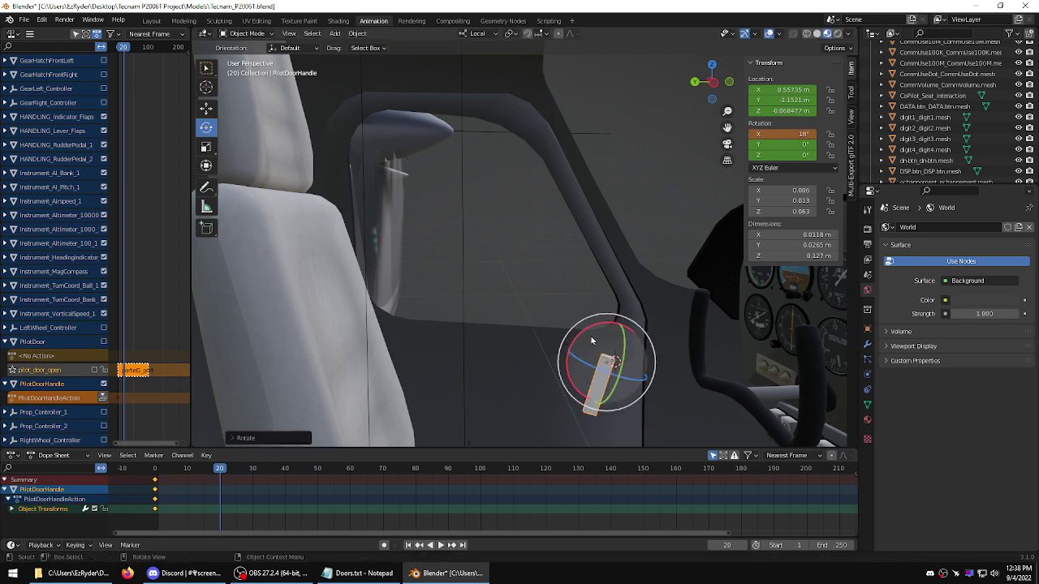
click(91, 545)
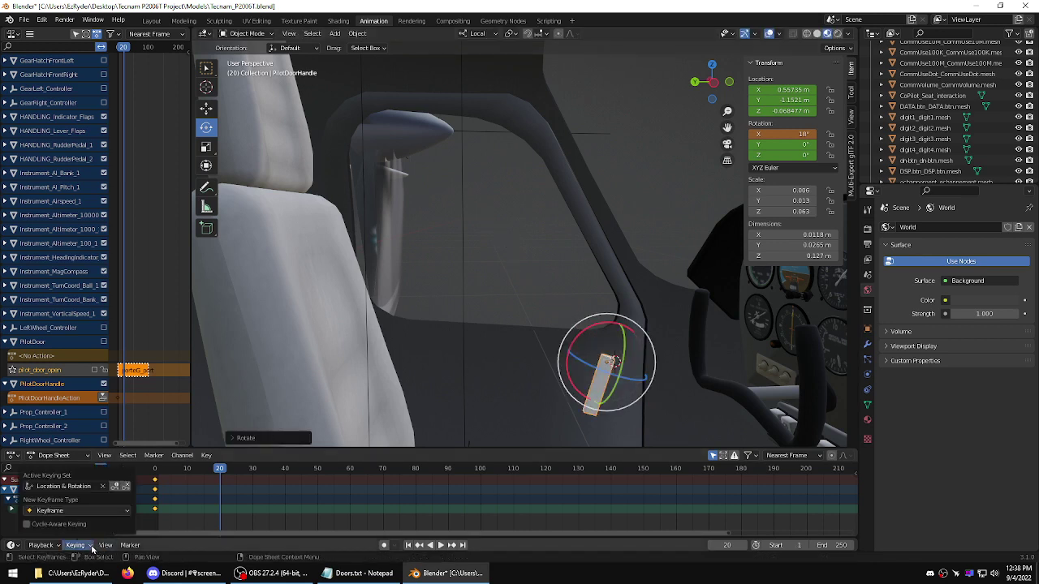
click(114, 486)
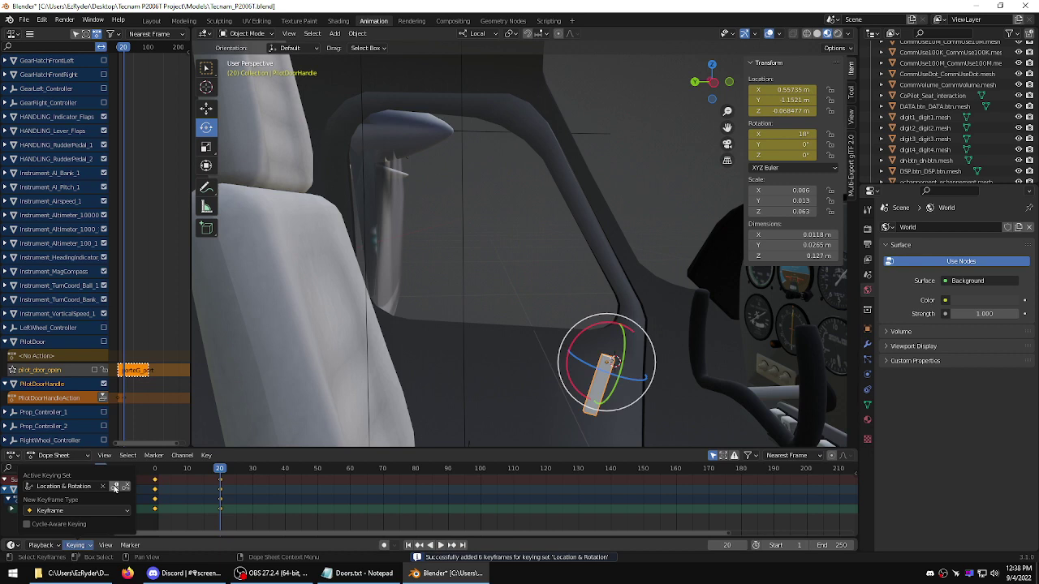
- Change the interpolation mode of the handle's keyframes at frames 0 and 20
right_click(155, 500)
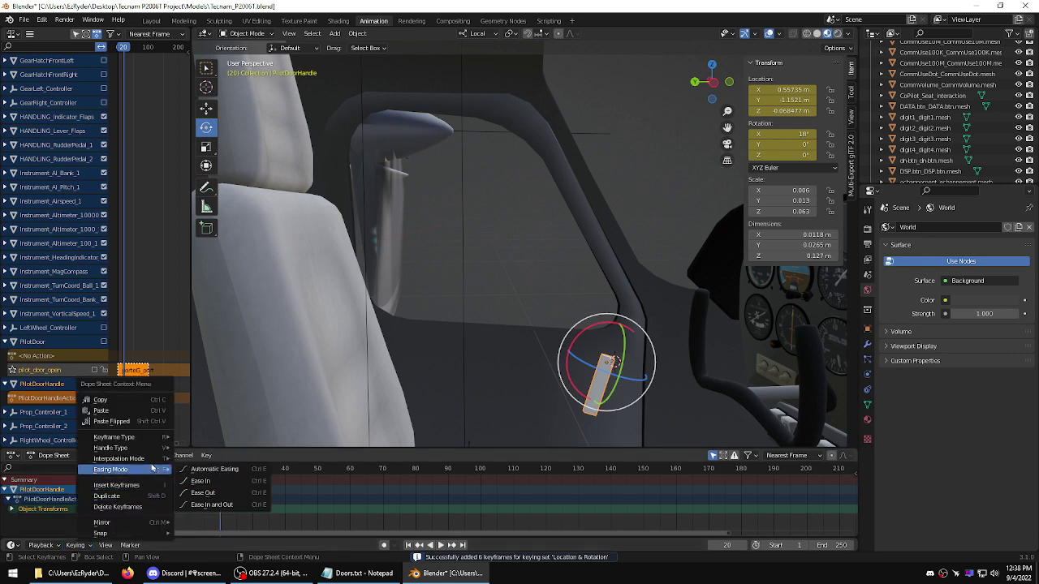
mouse_move(153, 460)
click(200, 398)
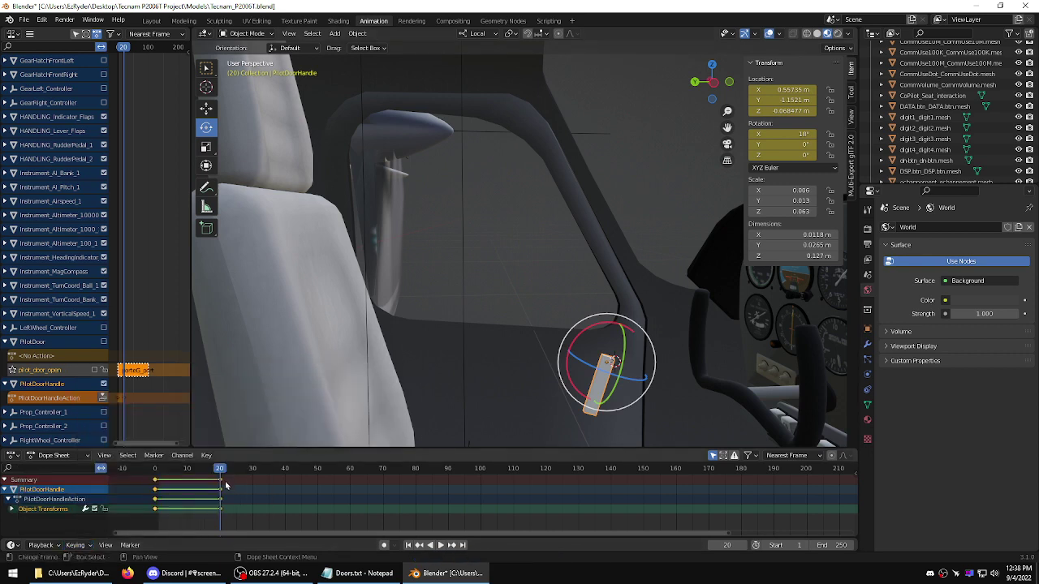
- Move to frame 100 and duplicate the handle's frame 0 keyframes there so it returns to its starting rotation
key(space)
drag(365, 469, 481, 469)
key(space)
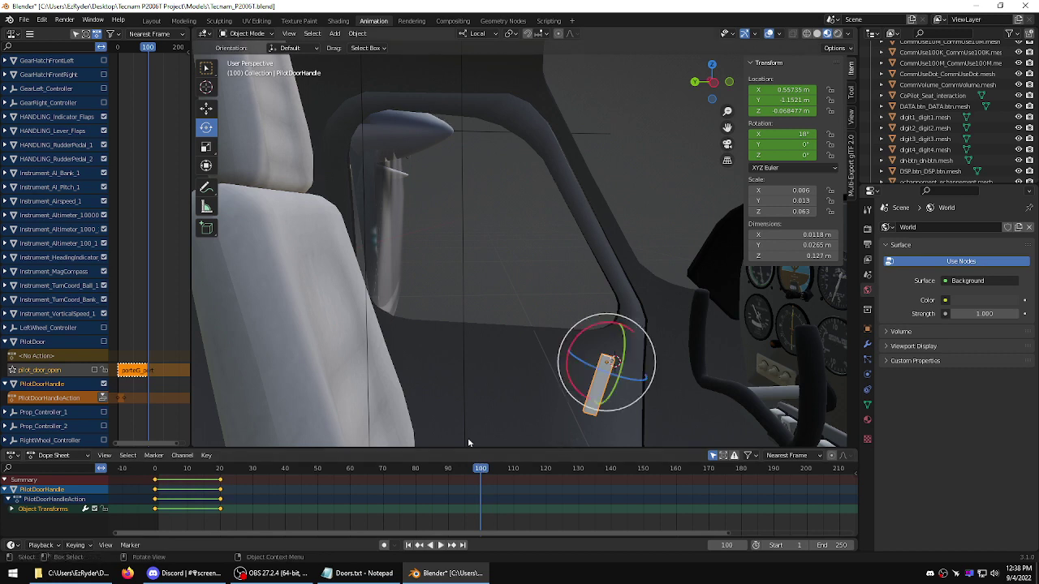
click(156, 513)
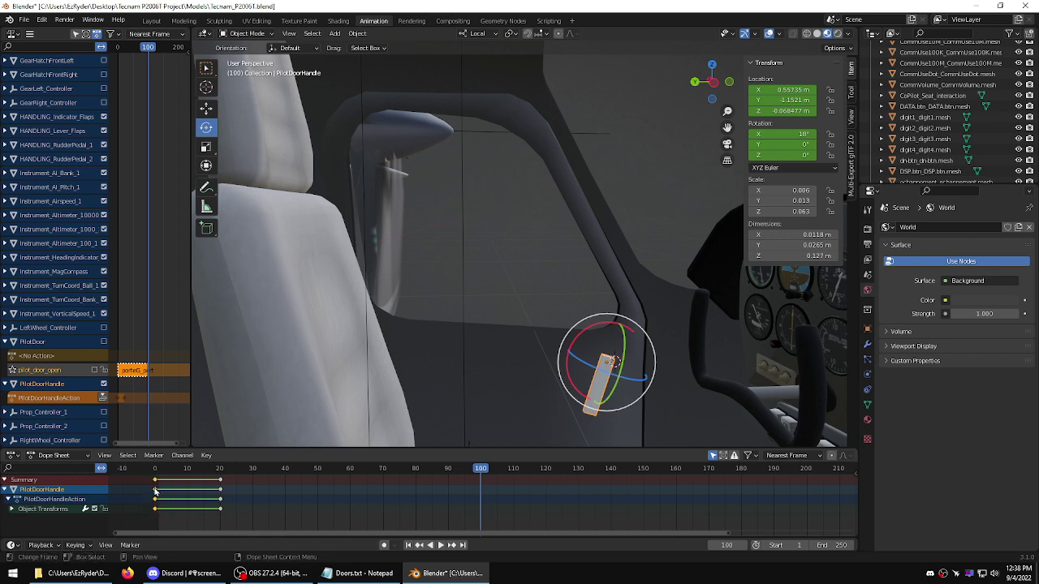
right_click(156, 491)
mouse_move(155, 491)
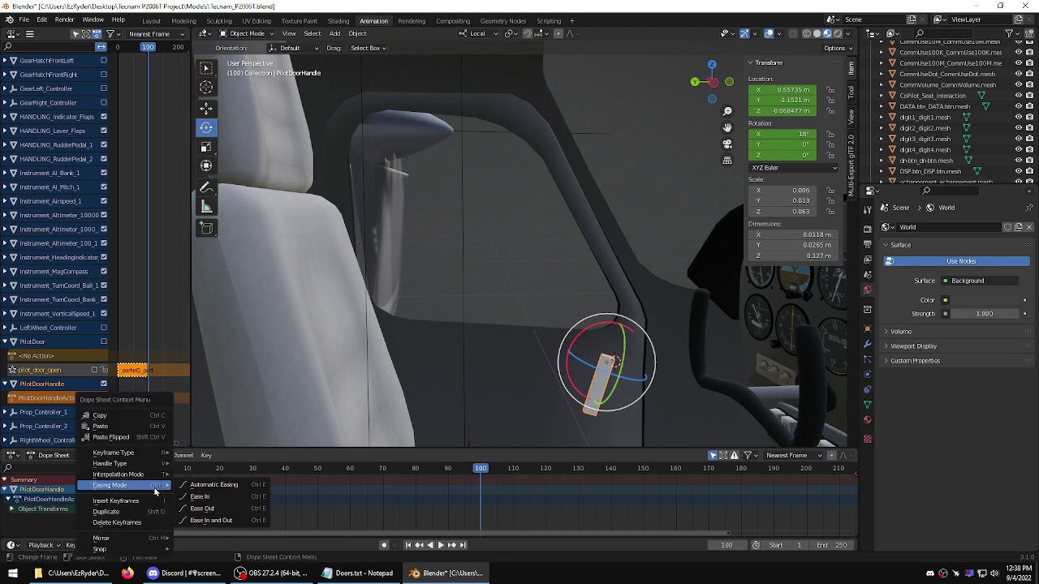
click(148, 512)
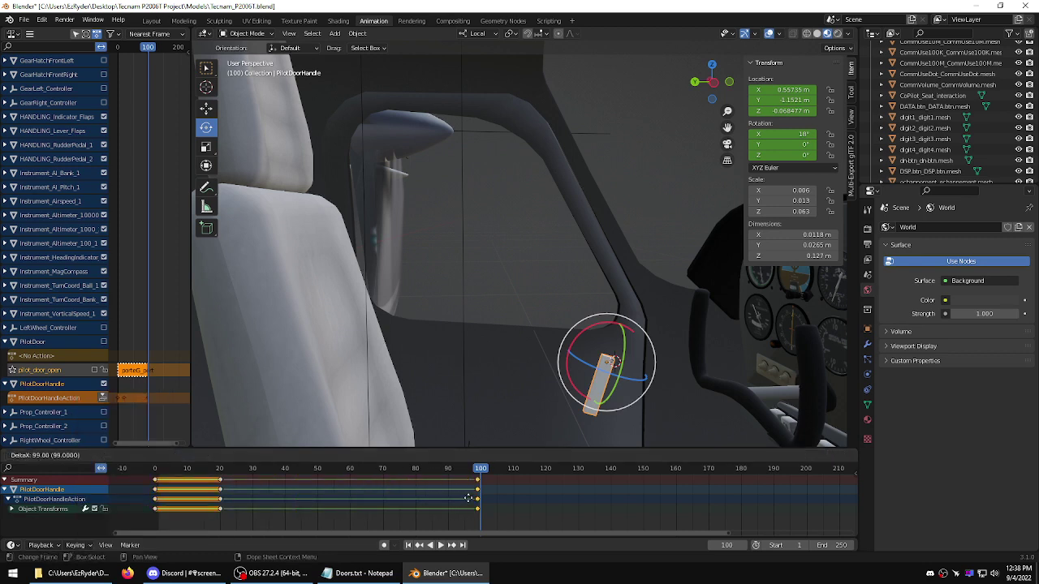
click(472, 498)
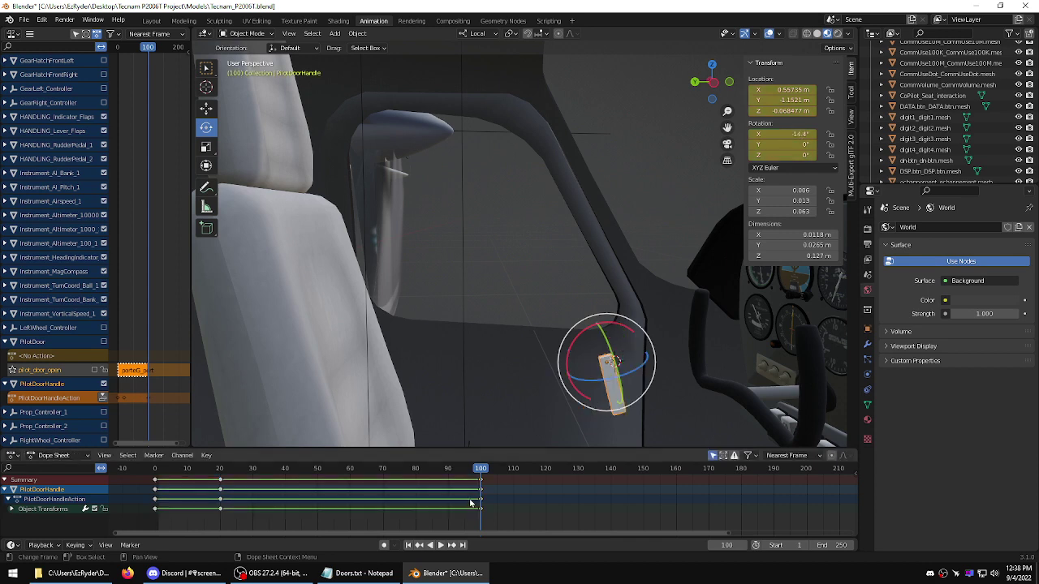
- Scrub through the timeline to check the handle's animation, ending back at frame 0
key(ctrl+shift+space)
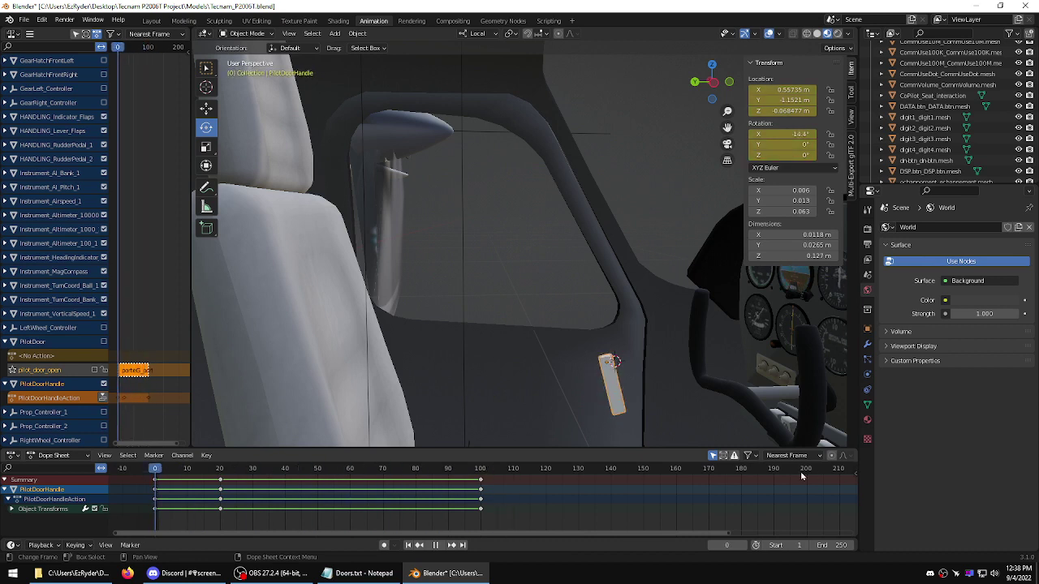
key(space)
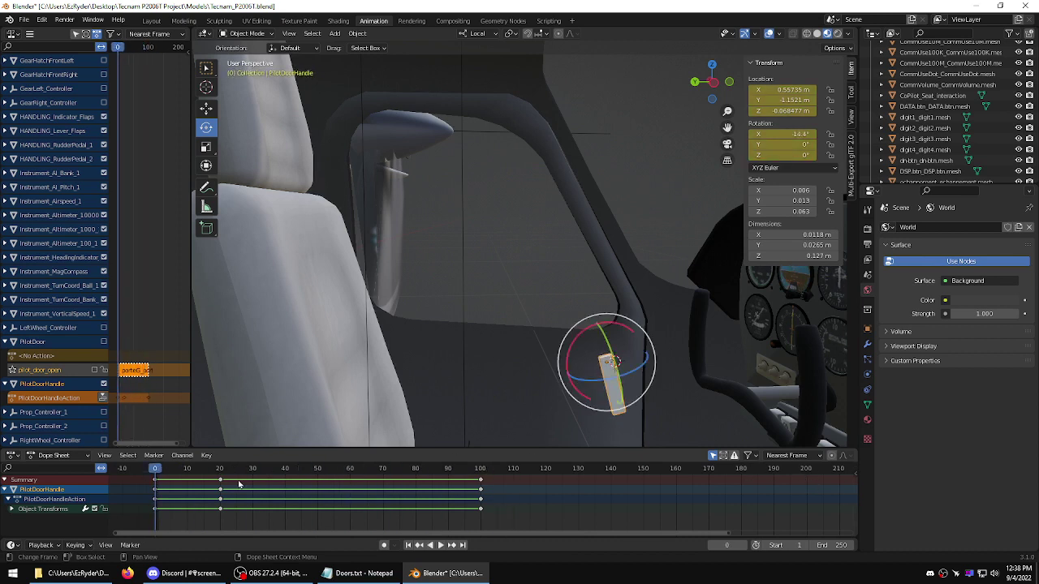
key(space)
drag(225, 469, 146, 475)
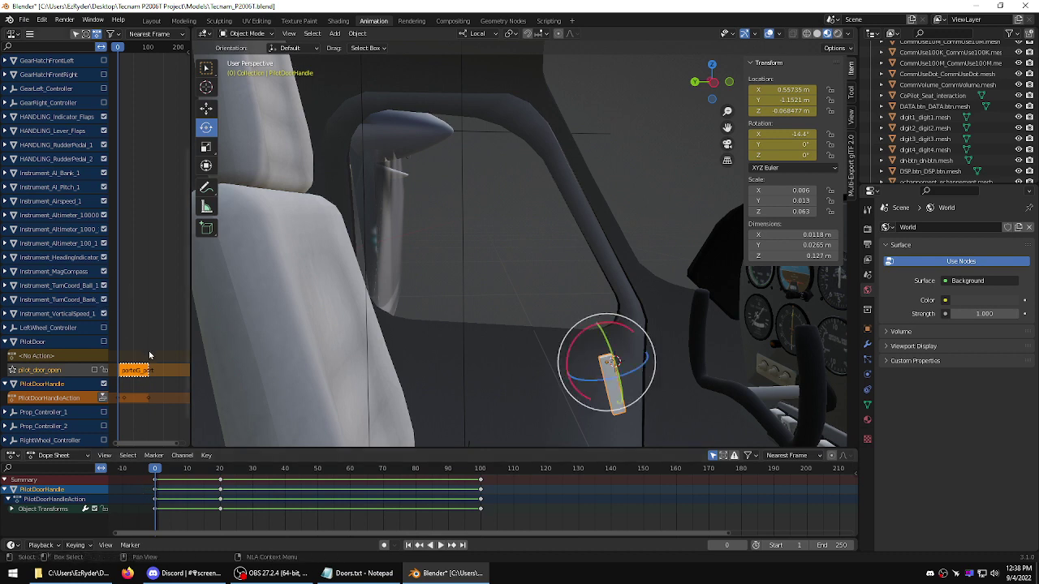
- Push the handle's action down into an NLA track and name the track pilot_door_open, copied from Doors.txt in Notepad
click(103, 398)
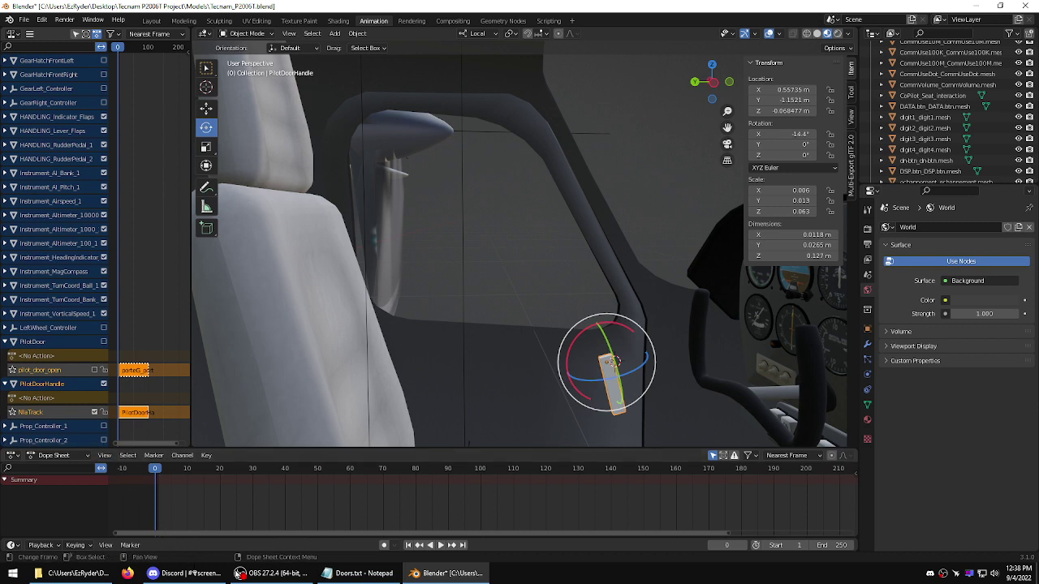
click(357, 572)
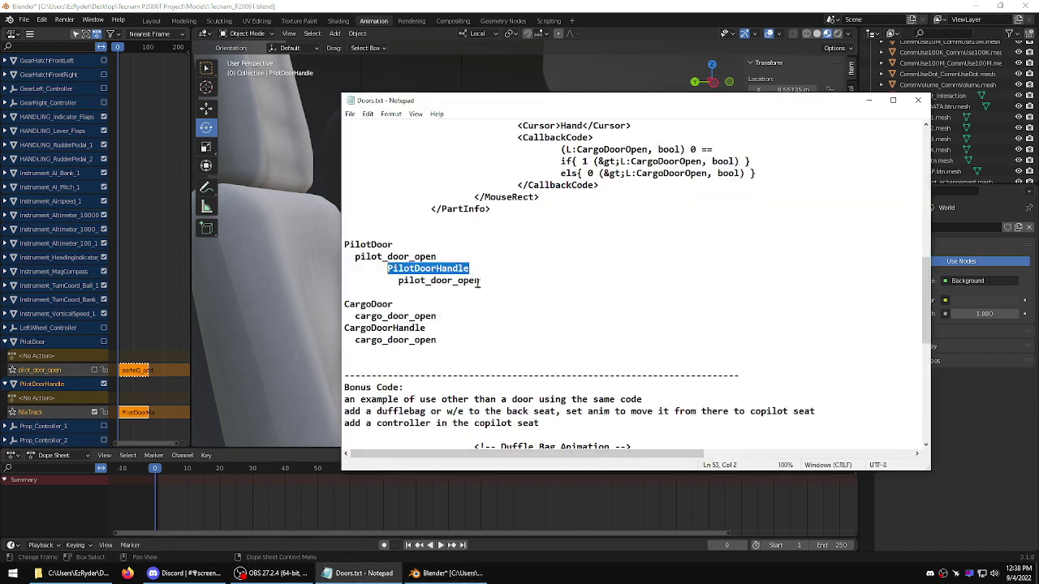
drag(479, 281, 395, 285)
right_click(417, 279)
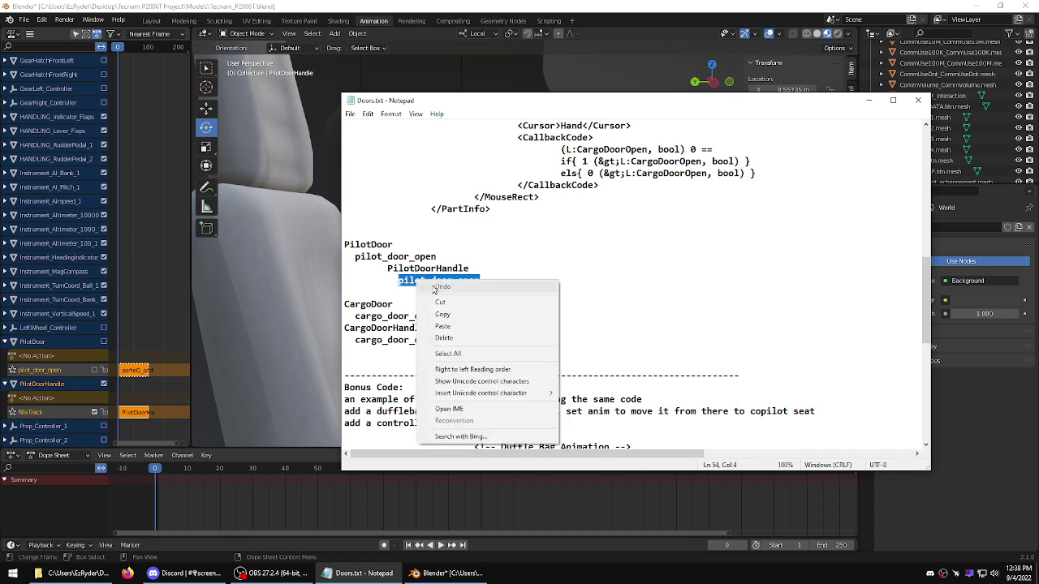
click(442, 314)
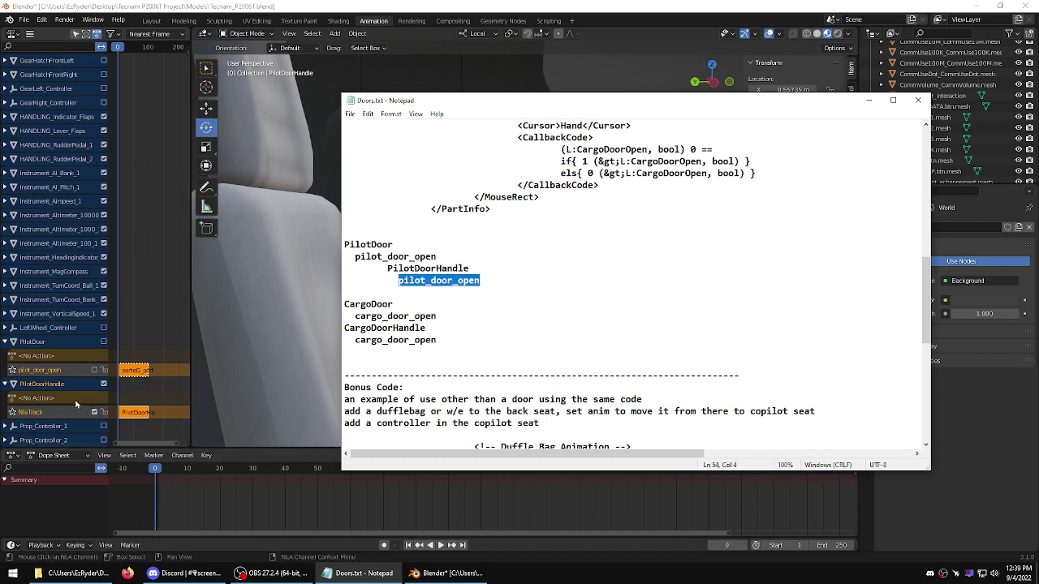
click(30, 413)
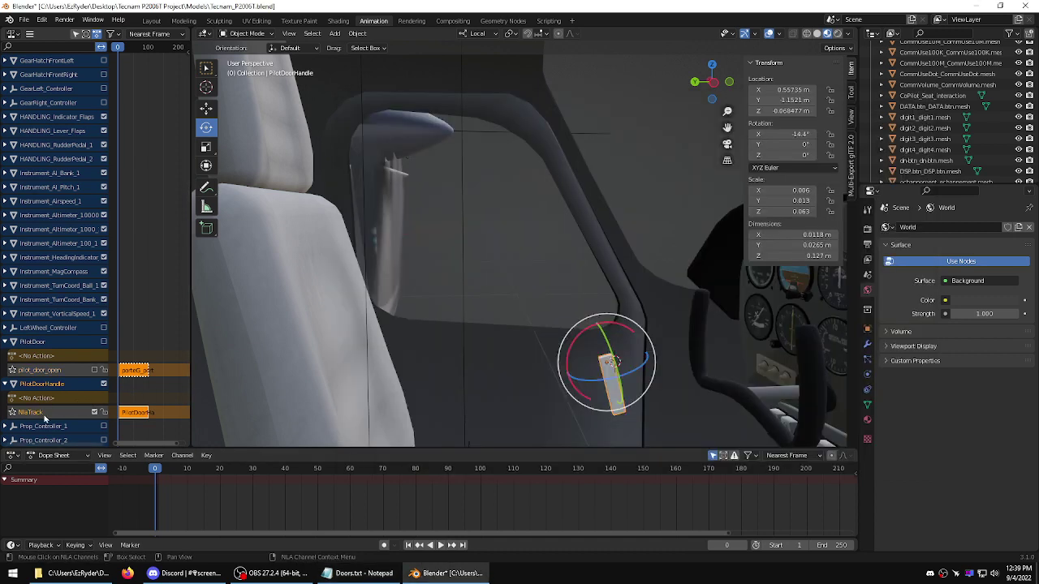
double_click(32, 412)
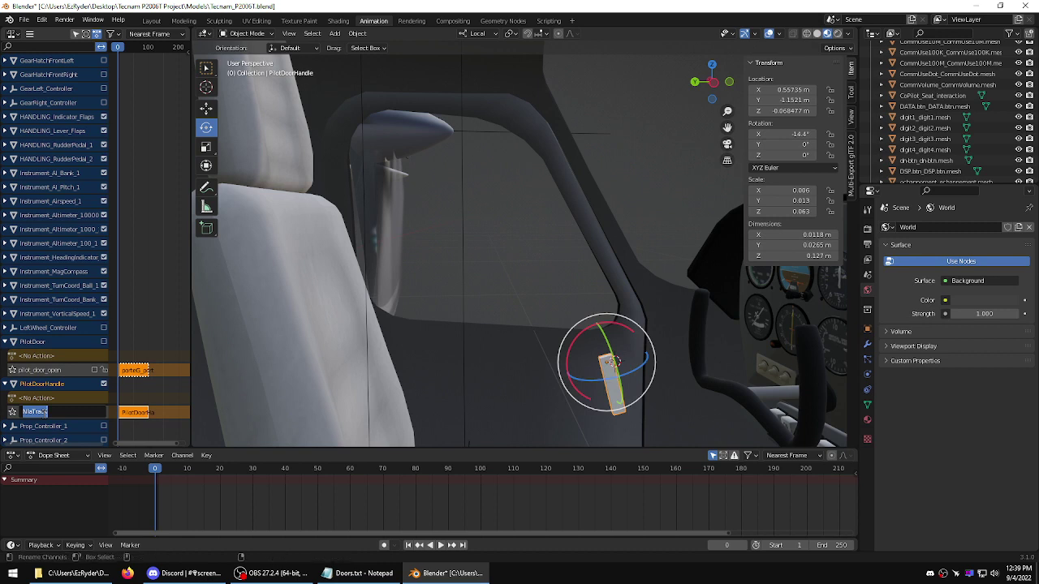
key(ctrl+v)
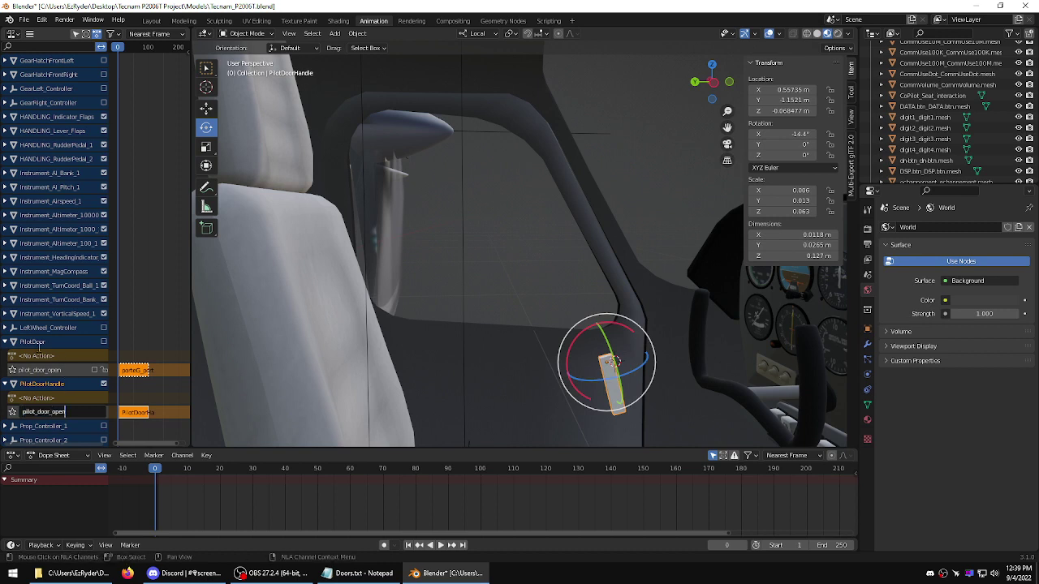
key(Return)
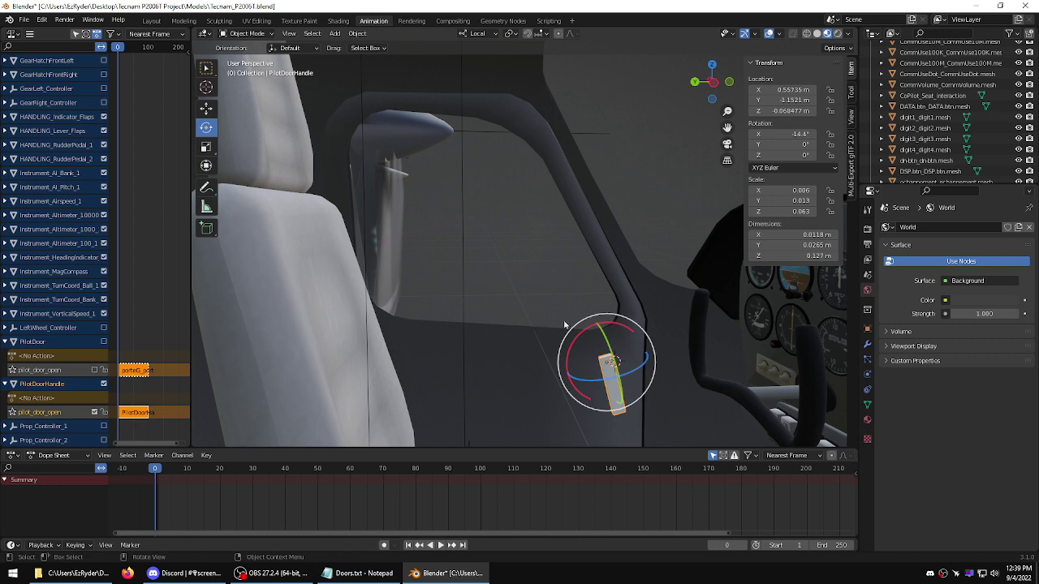
- Parent PilotDoorHandle to PilotDoor using the Object parent type, with the door as the active object
click(611, 182)
click(613, 380)
click(212, 66)
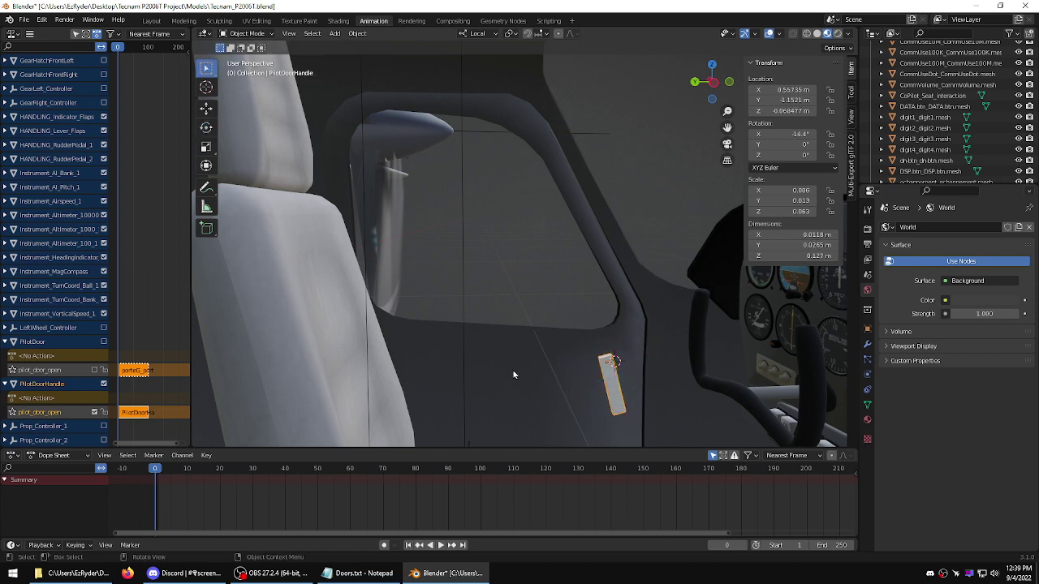
shift+click(634, 332)
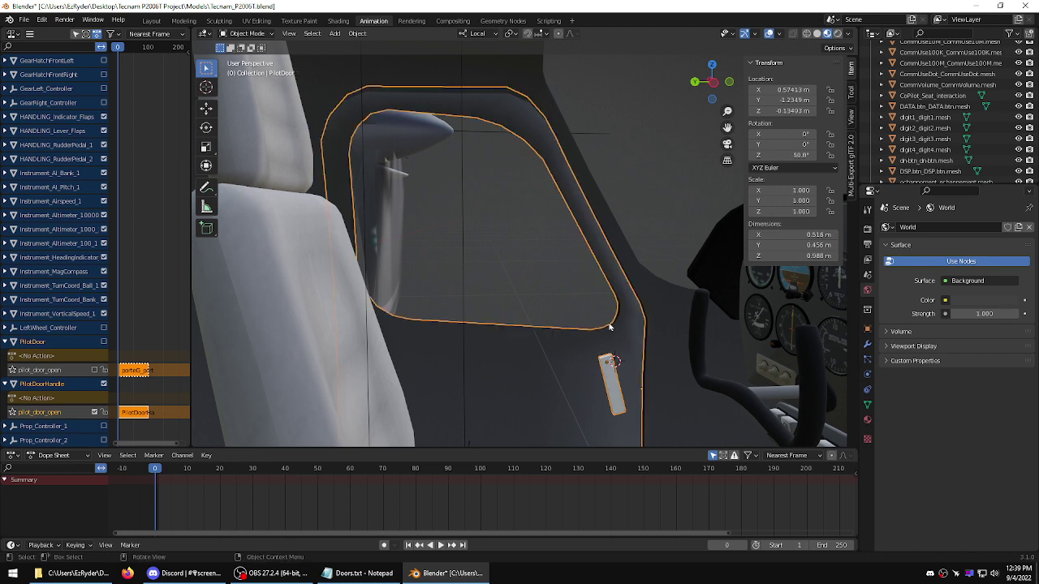
right_click(567, 360)
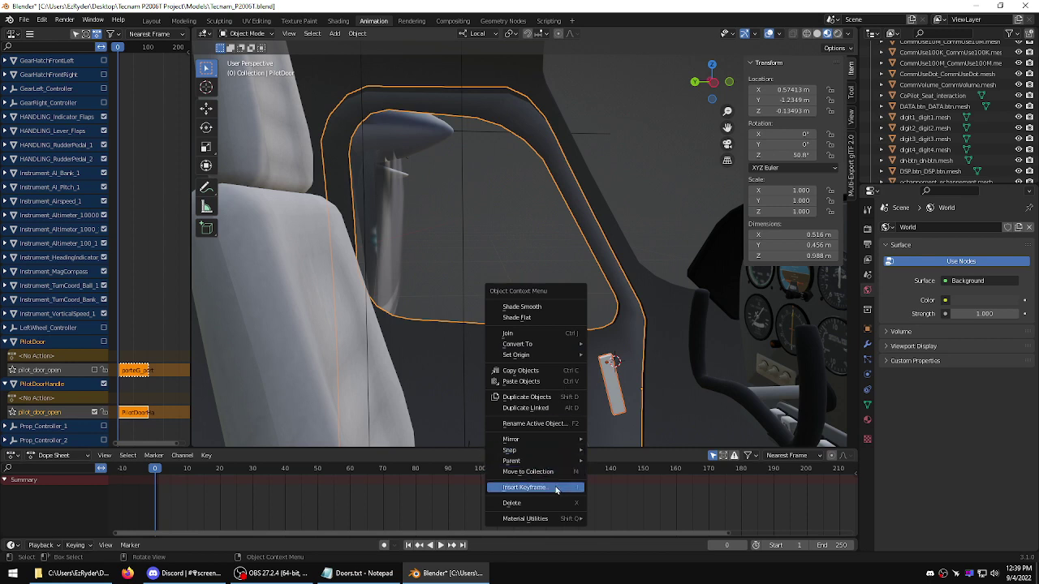
mouse_move(563, 468)
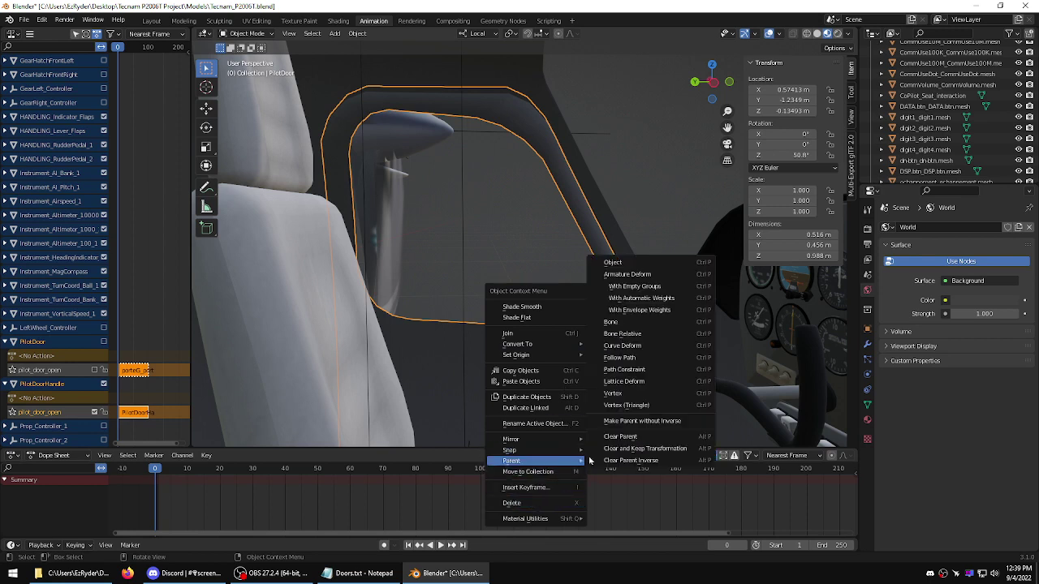
click(615, 264)
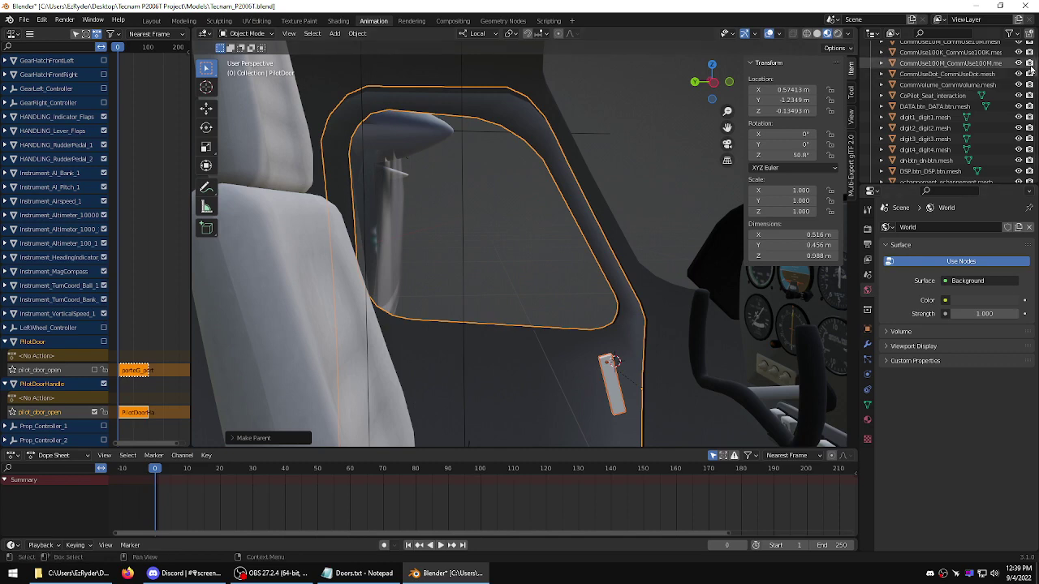
- Find PilotDoor in the scene hierarchy, expand it and select its child PilotDoorHandle to check the parenting
drag(1036, 66, 1035, 142)
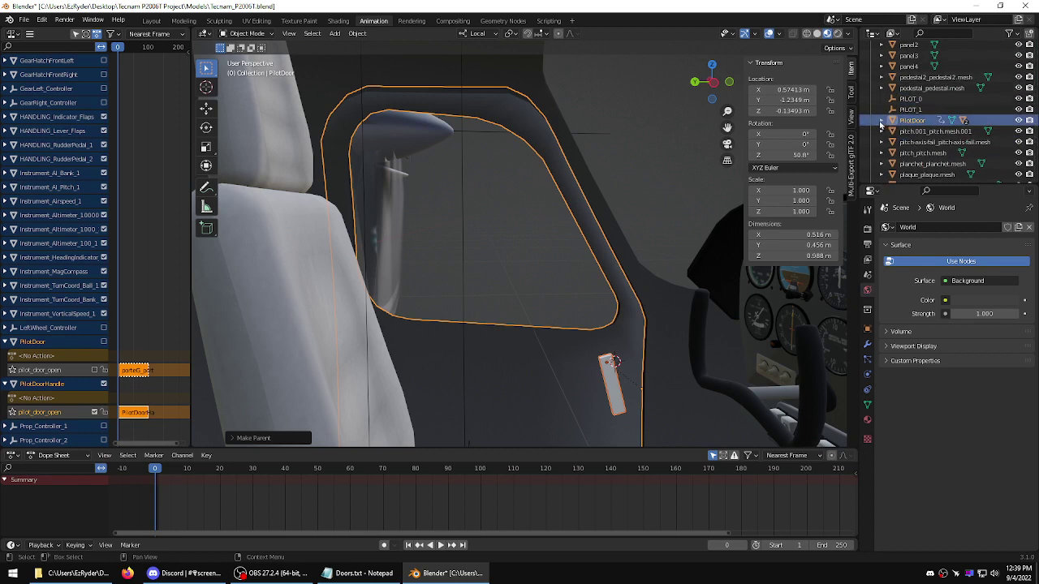
click(880, 121)
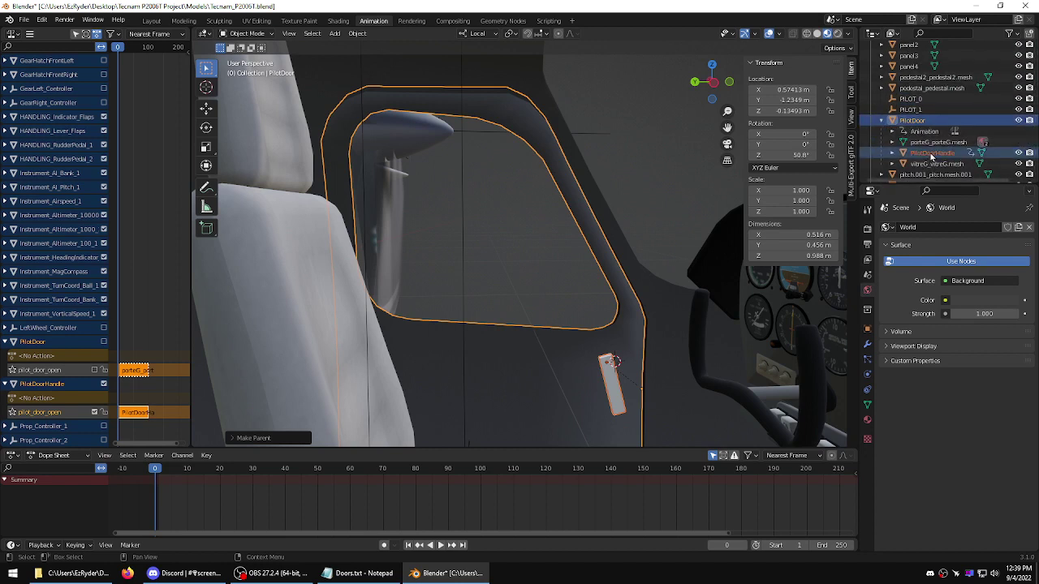
click(931, 154)
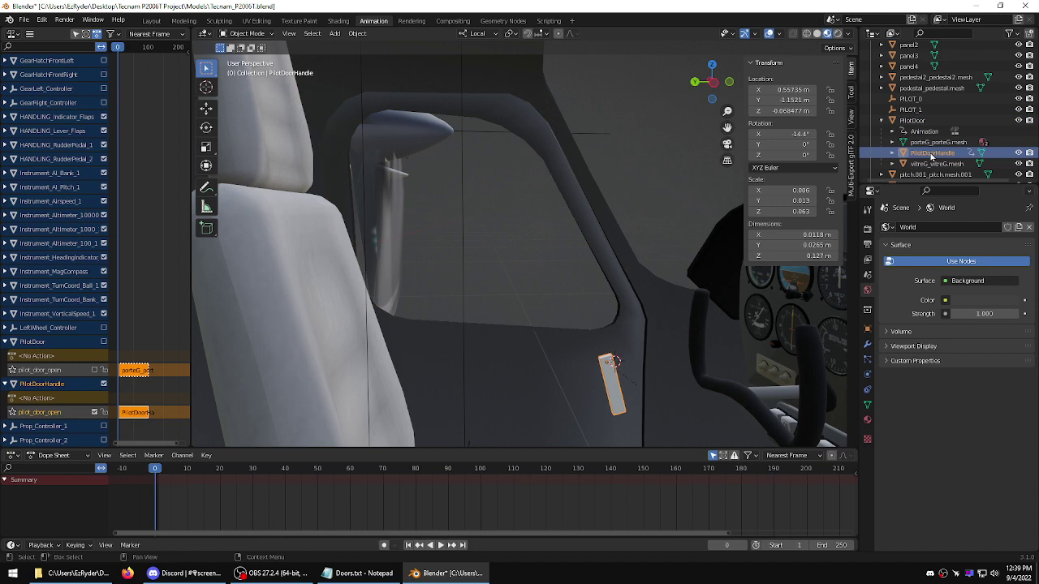
- Rename PilotDoor's child object vitreG_vitreG.mesh to PilotDoorWindow
click(925, 165)
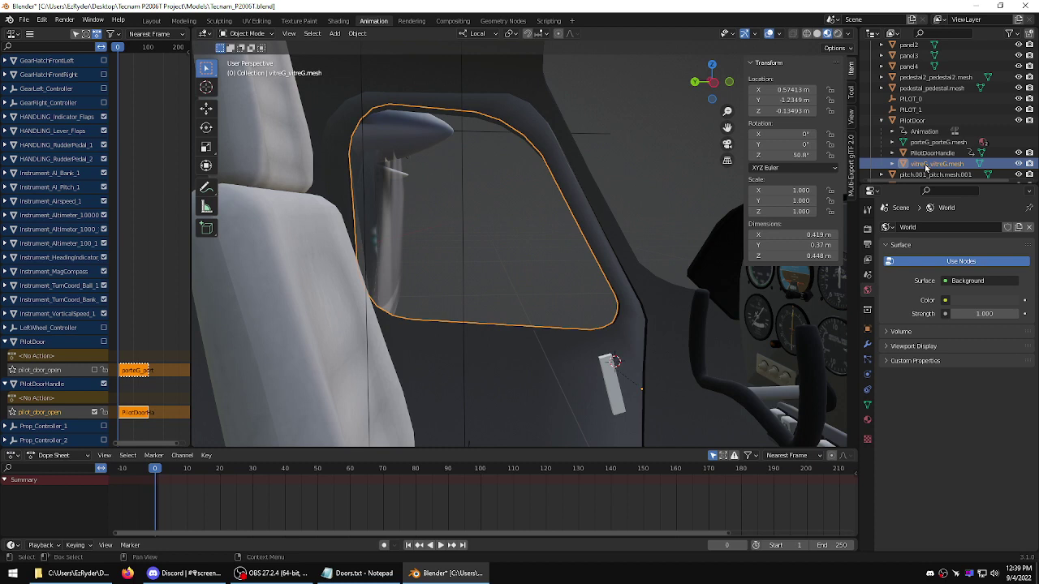
double_click(924, 166)
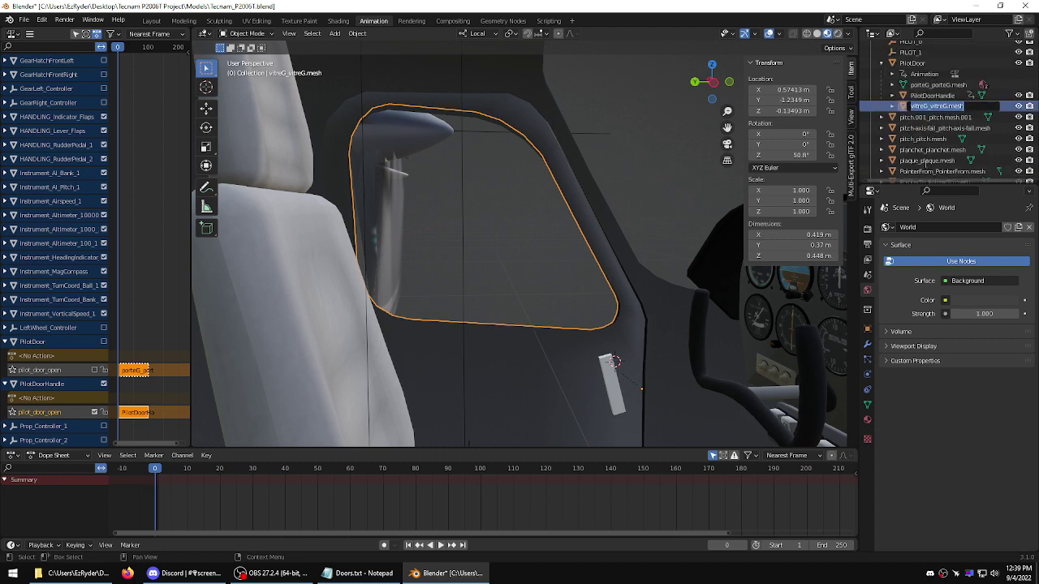
text(W)
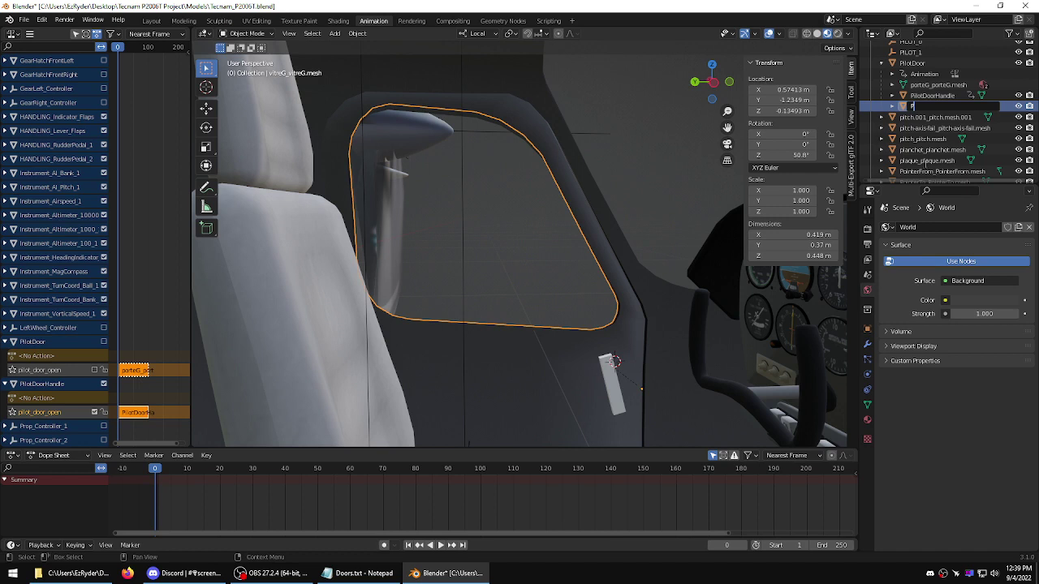
text(Win)
text(i)
text(lotDo)
text(or)
key(Return)
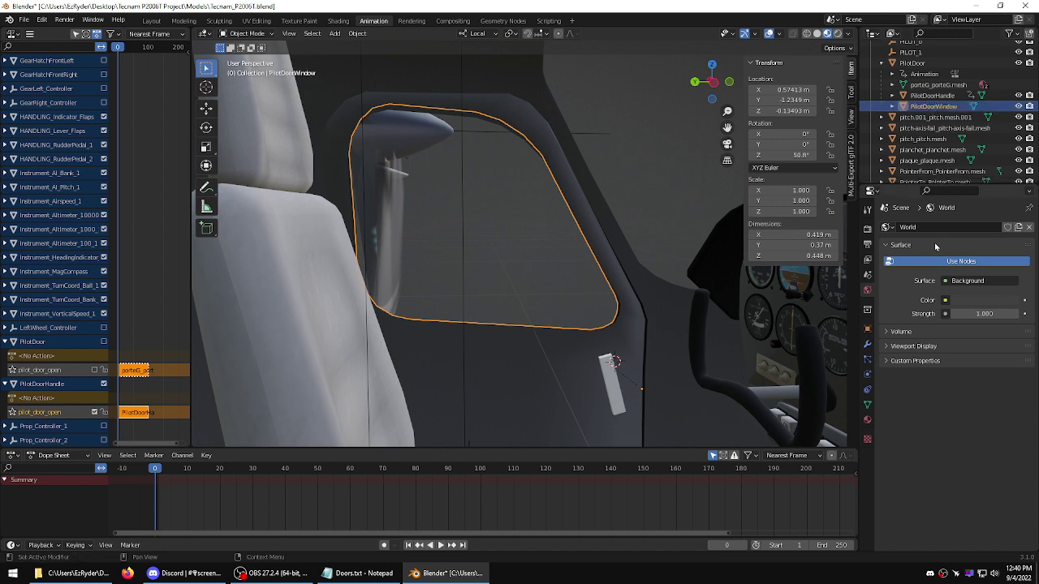
- Enable PilotDoor's NLA animation and play the door and handle motion together, then cancel playback to return to frame 0
click(103, 342)
key(space)
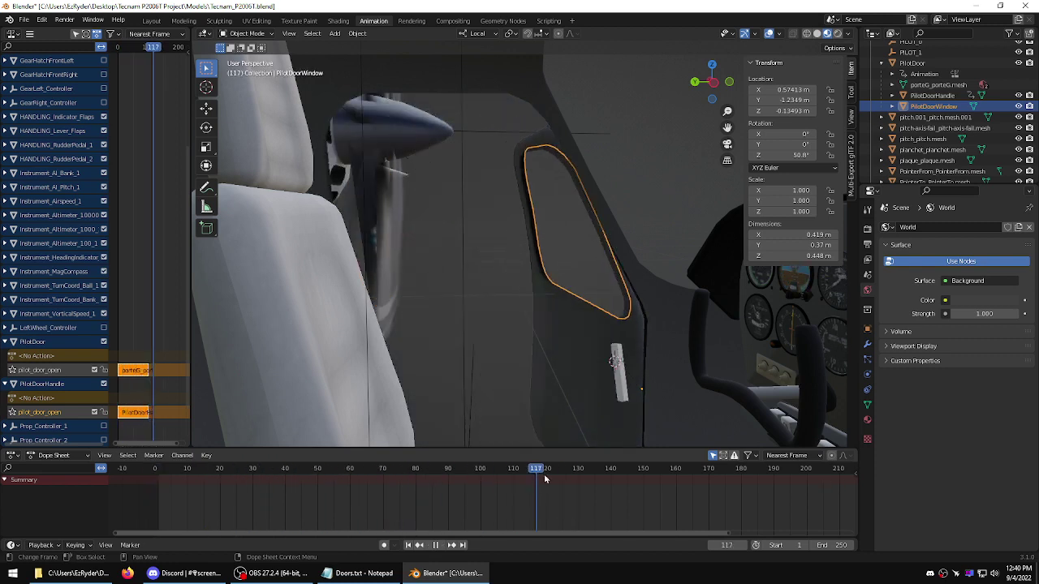
key(Escape)
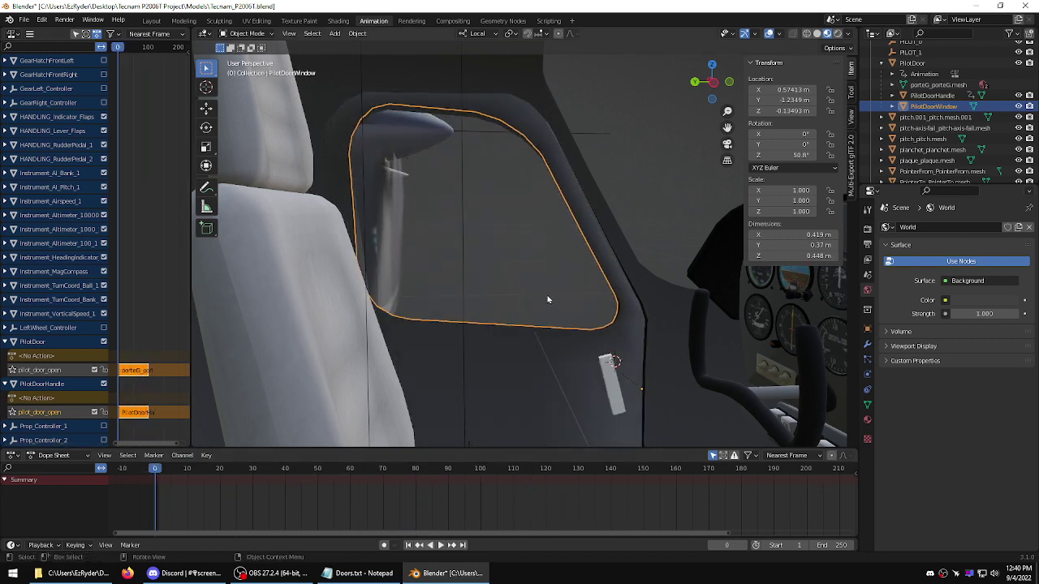
- Select PilotDoorHandle, expand it to its Cube.001 mesh data and add a new material to the handle
click(613, 379)
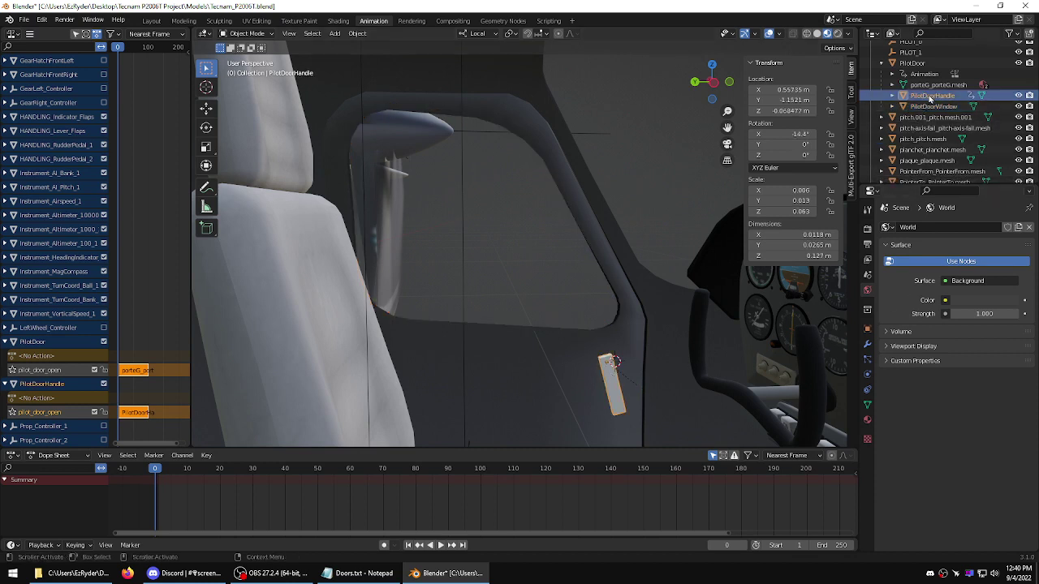
click(892, 96)
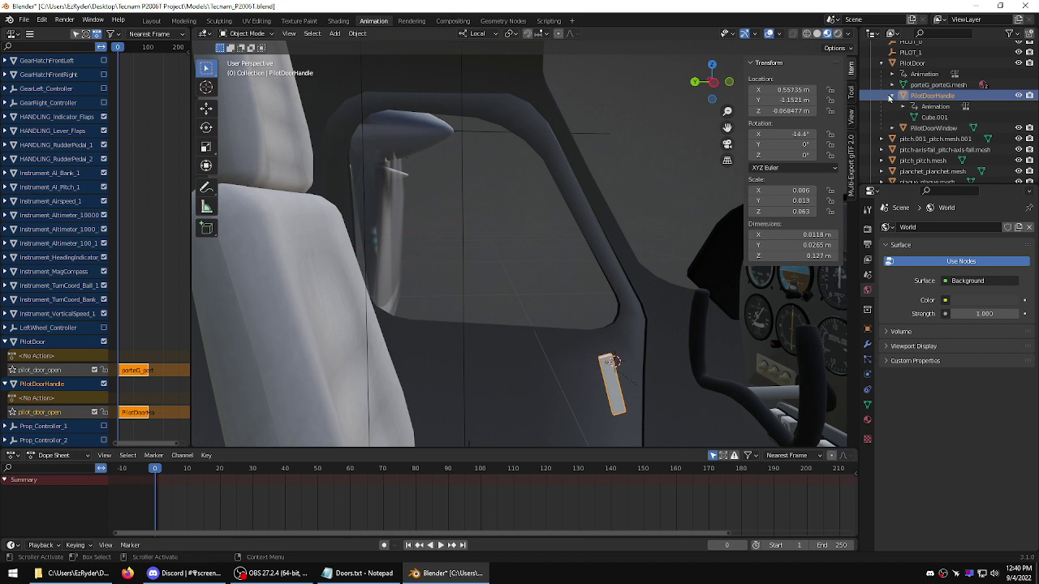
click(931, 117)
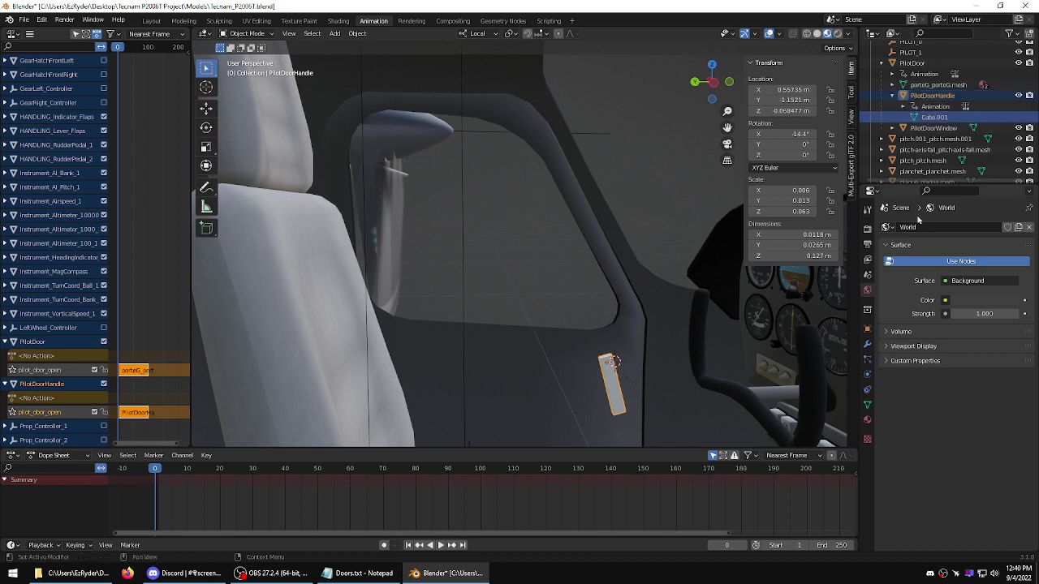
click(865, 421)
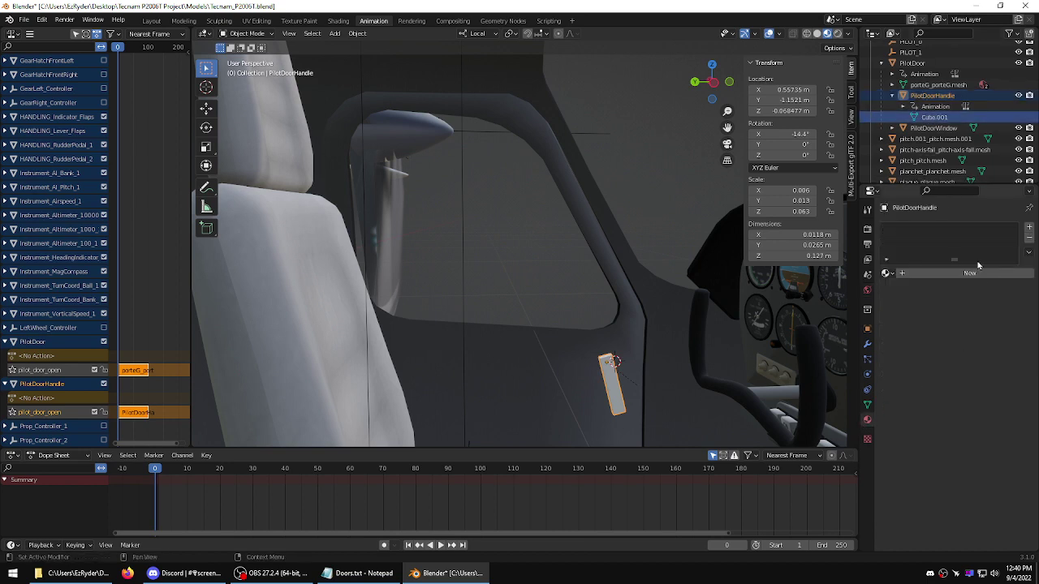
click(954, 277)
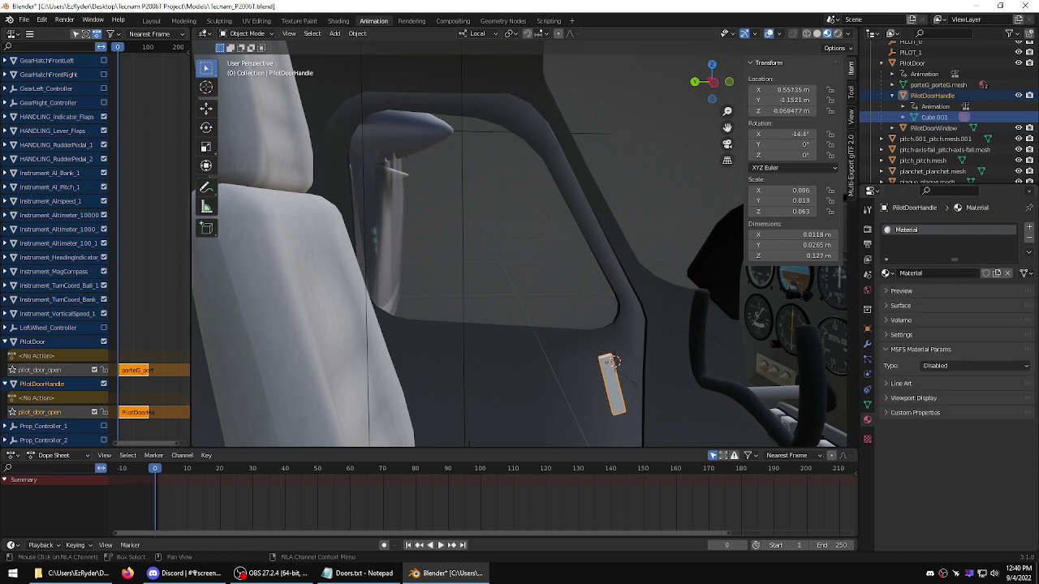
- Switch to Doors.txt in Notepad and look through the animation code and naming notes for a material name for the handle
click(357, 573)
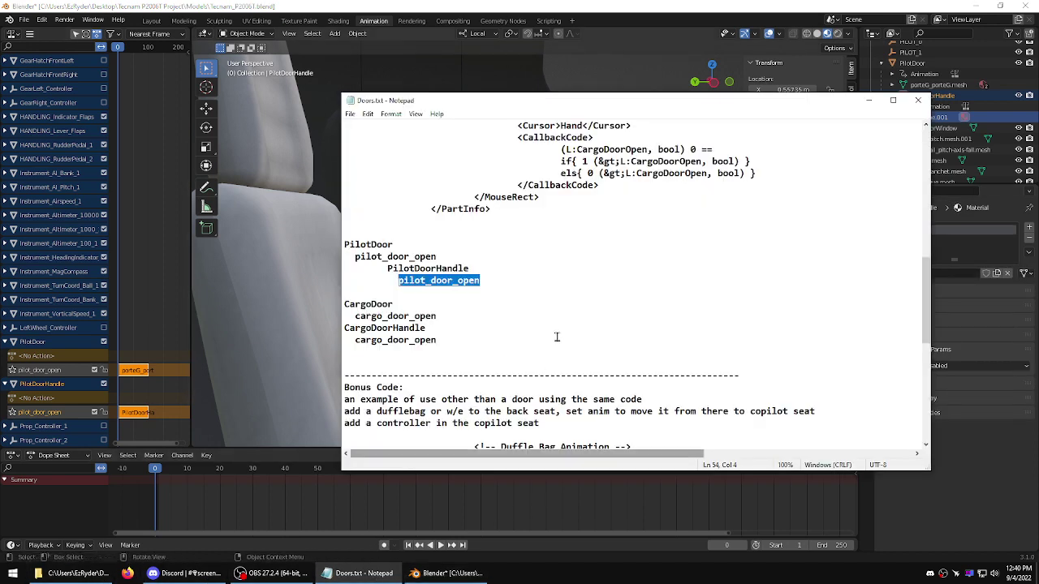
click(433, 278)
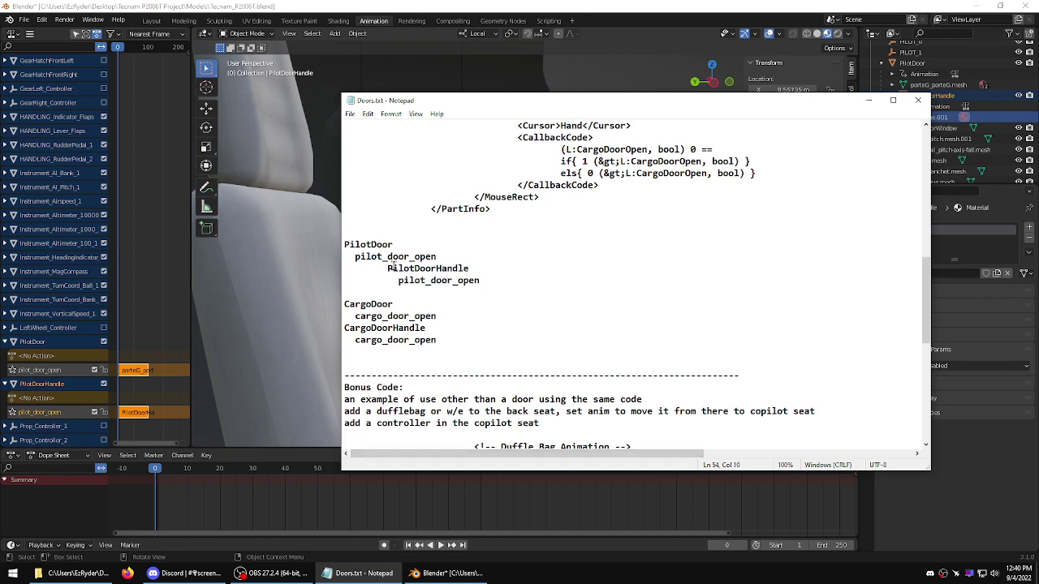
scroll(471, 239, down, 5)
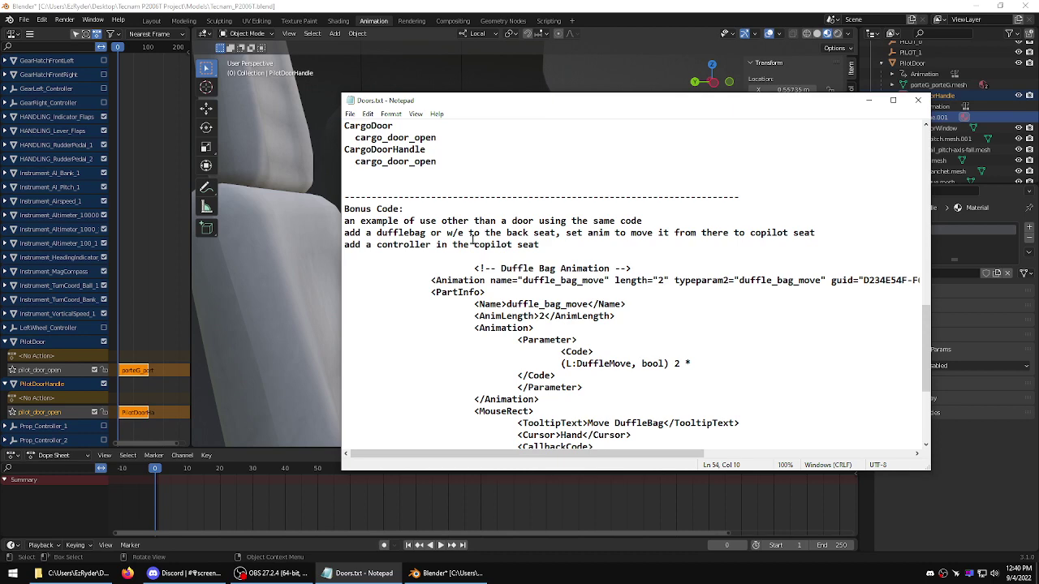
scroll(472, 239, up, 15)
scroll(471, 242, up, 5)
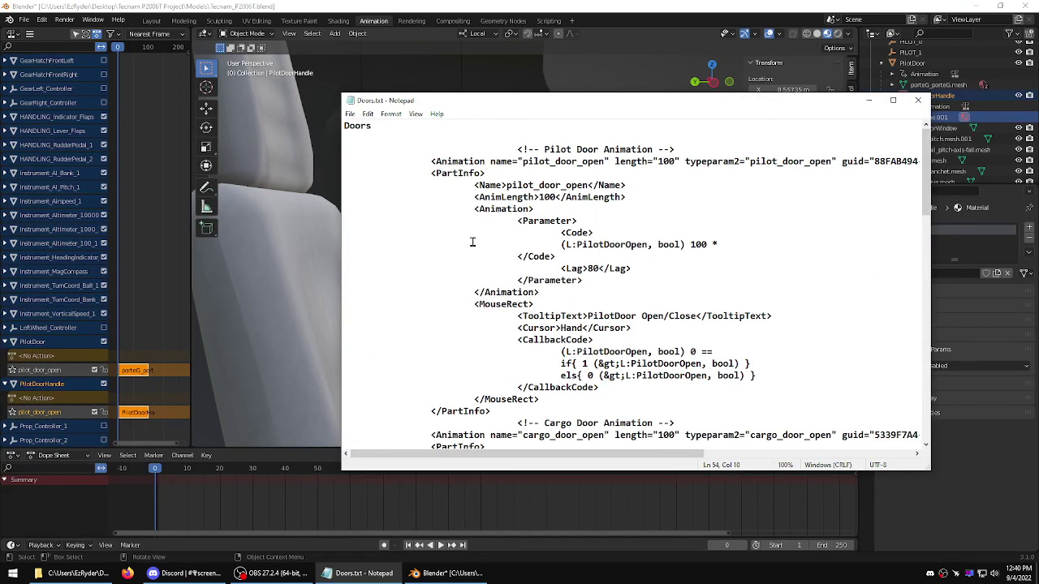
scroll(471, 242, down, 12)
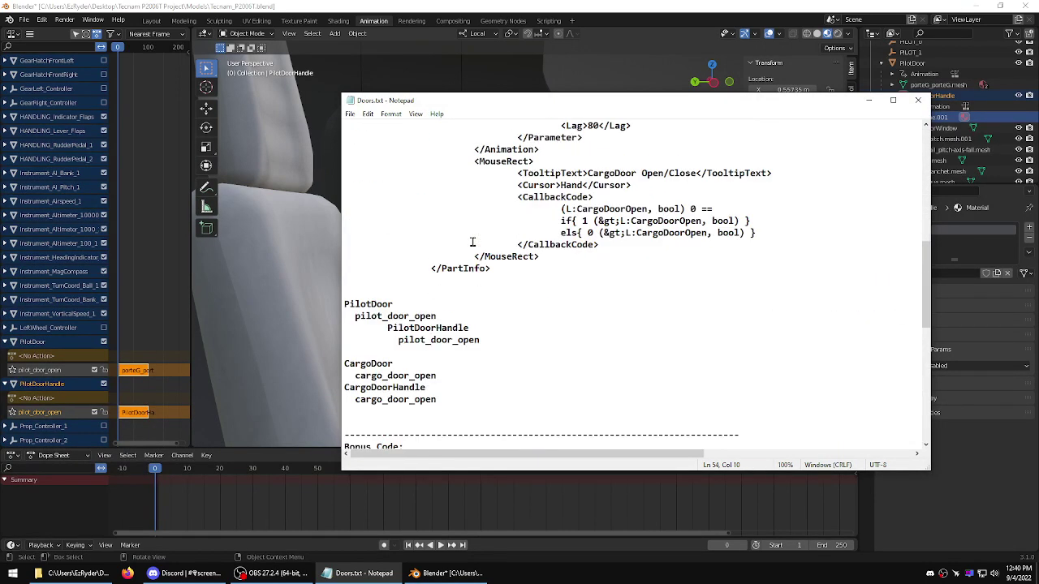
scroll(471, 242, down, 2)
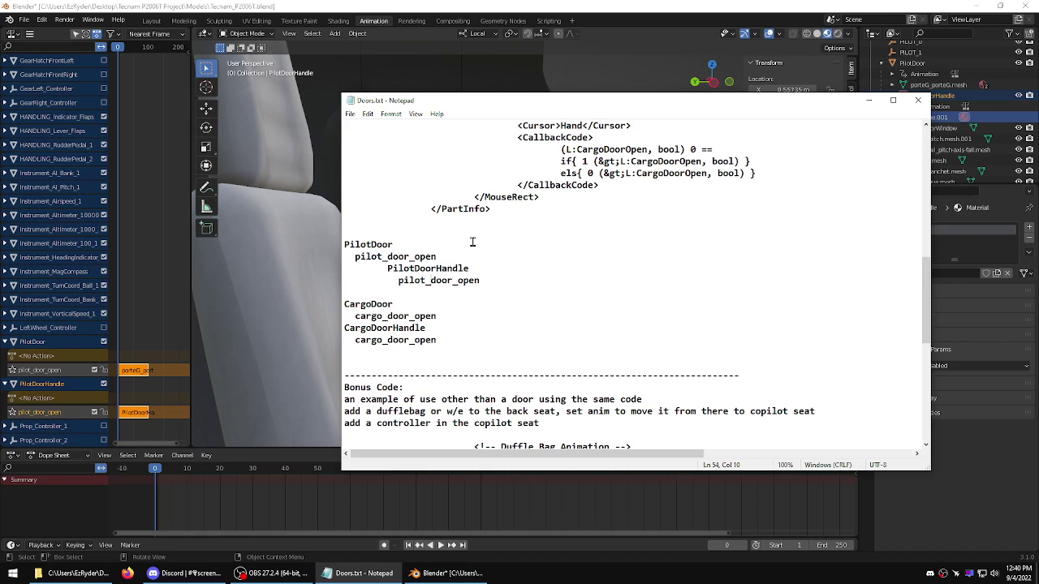
scroll(471, 242, down, 3)
scroll(471, 242, down, 7)
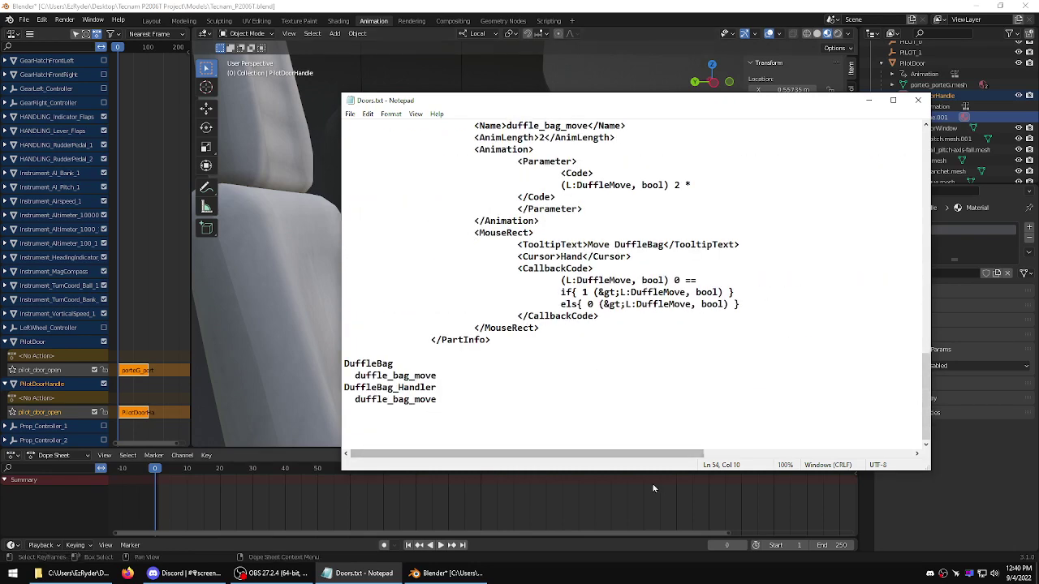
- Minimize Blender and open Pilot Nodes & Visibility.txt from the DevSeries folder's Optional_Extras subfolder
click(974, 6)
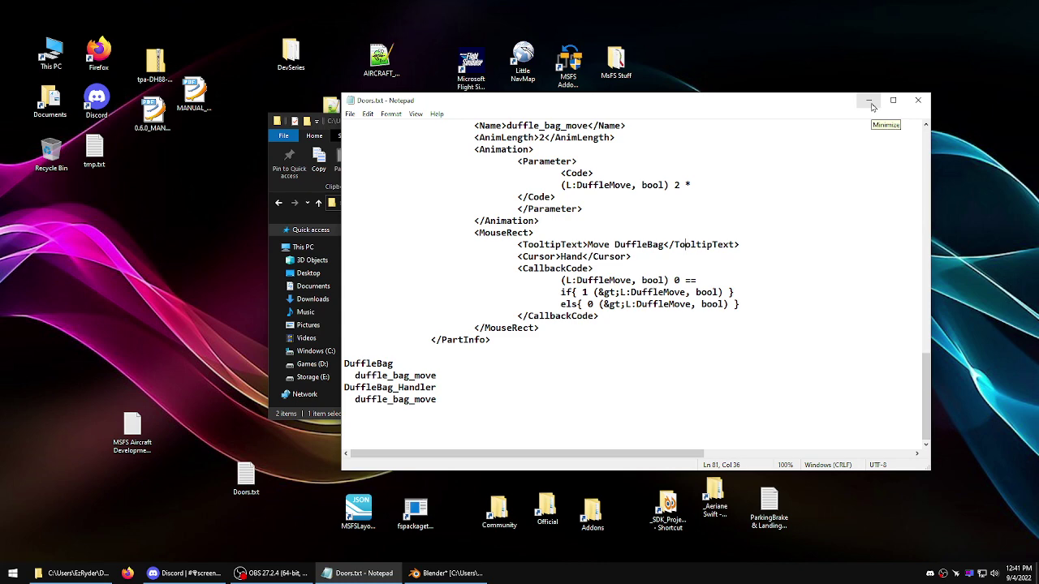
click(239, 316)
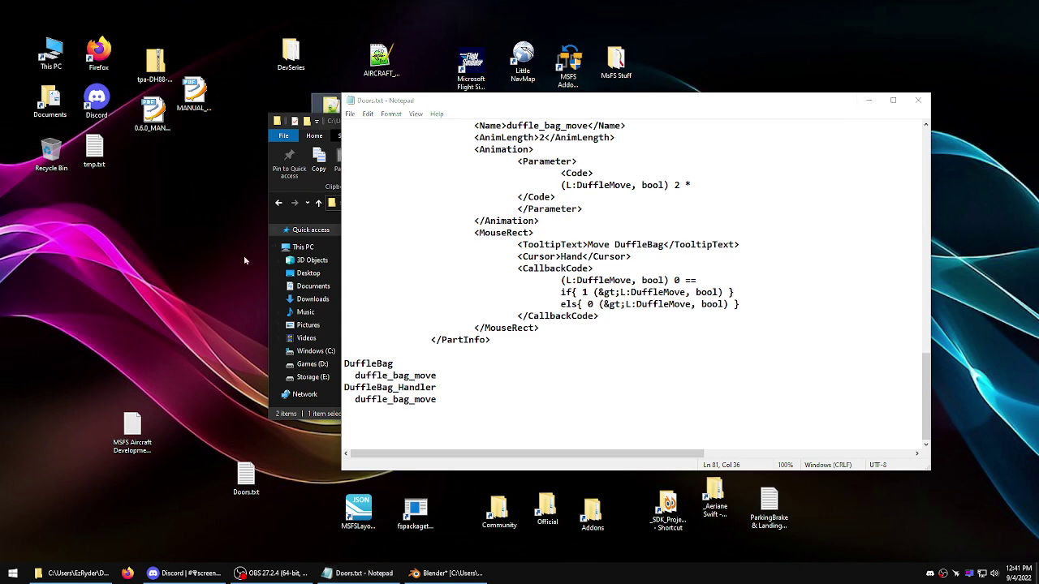
double_click(299, 42)
click(394, 258)
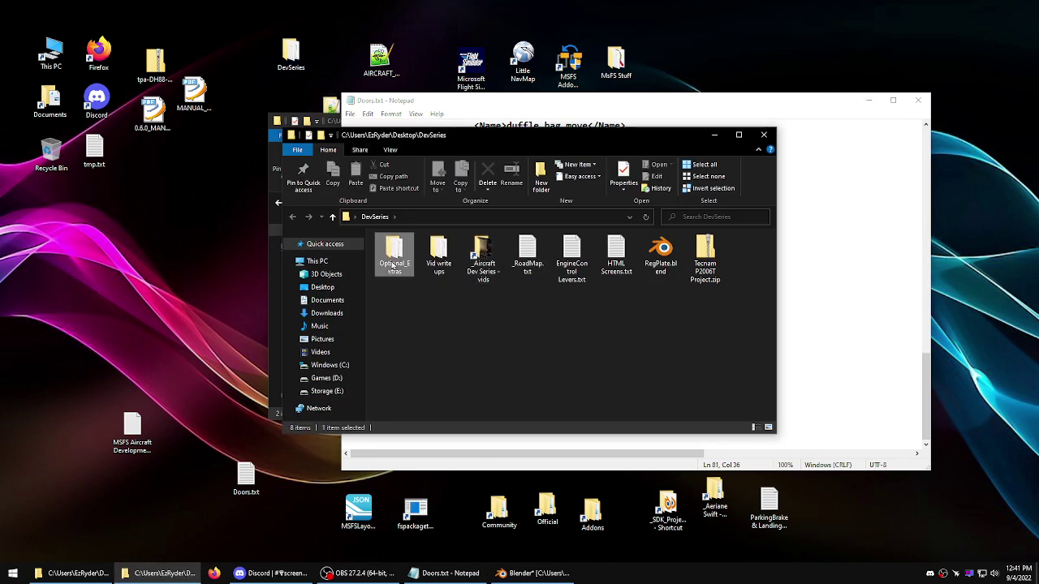
double_click(394, 264)
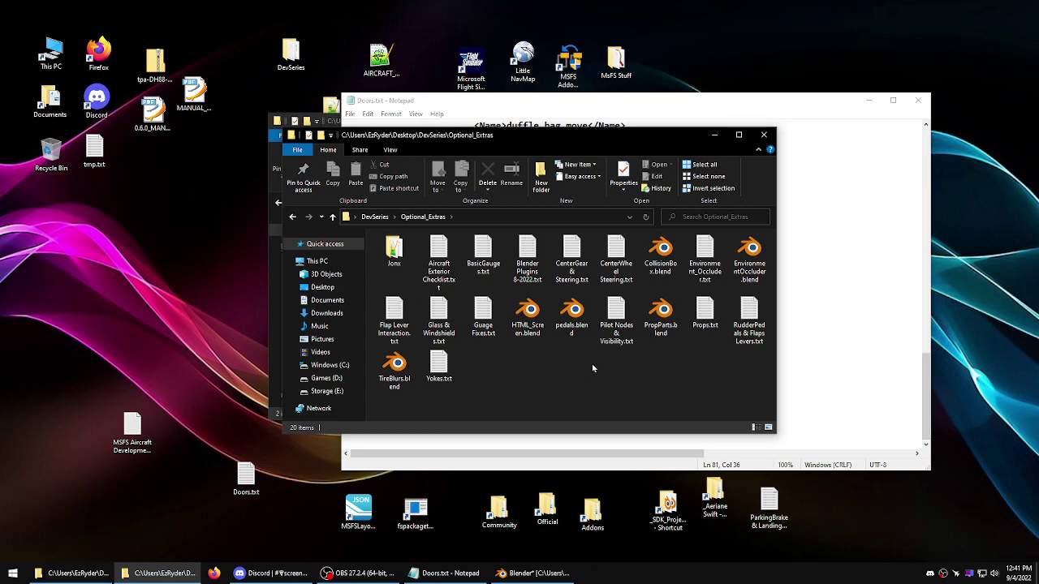
double_click(616, 321)
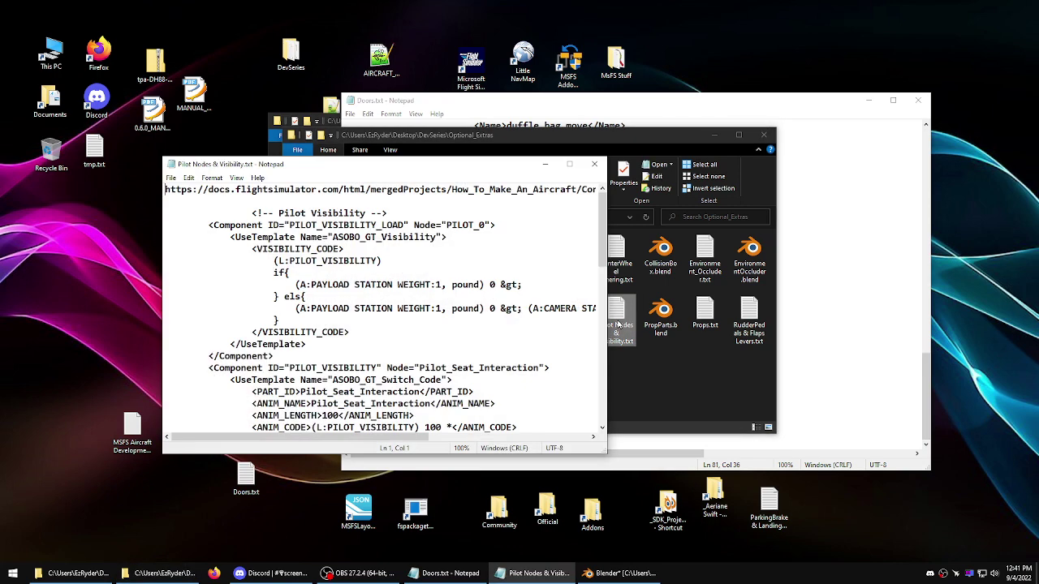
- Copy the note about setting glTFValidator_Added_Default_Material as Data Block from Pilot Nodes & Visibility.txt
drag(599, 225, 600, 395)
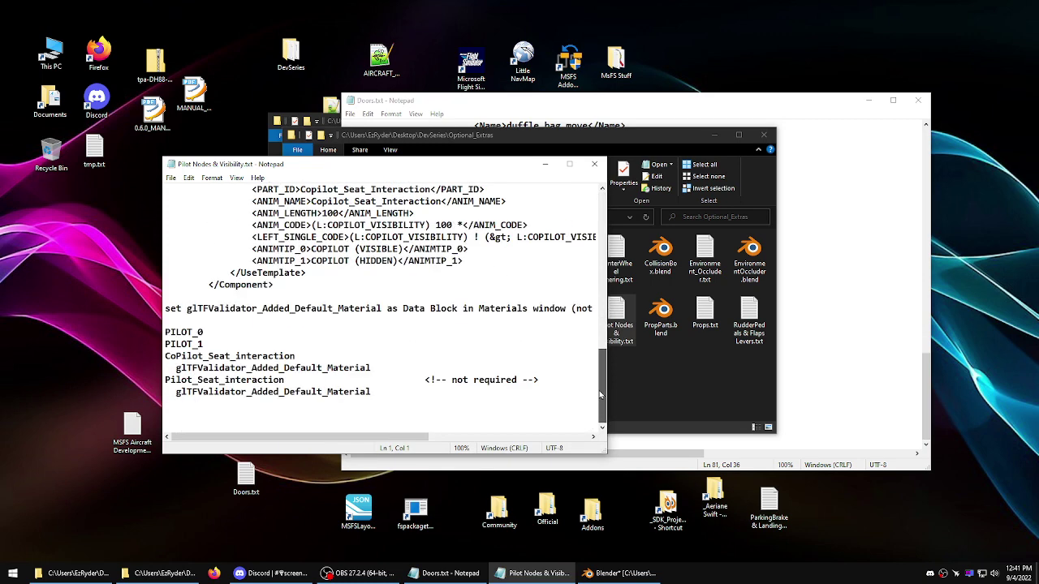
triple_click(167, 313)
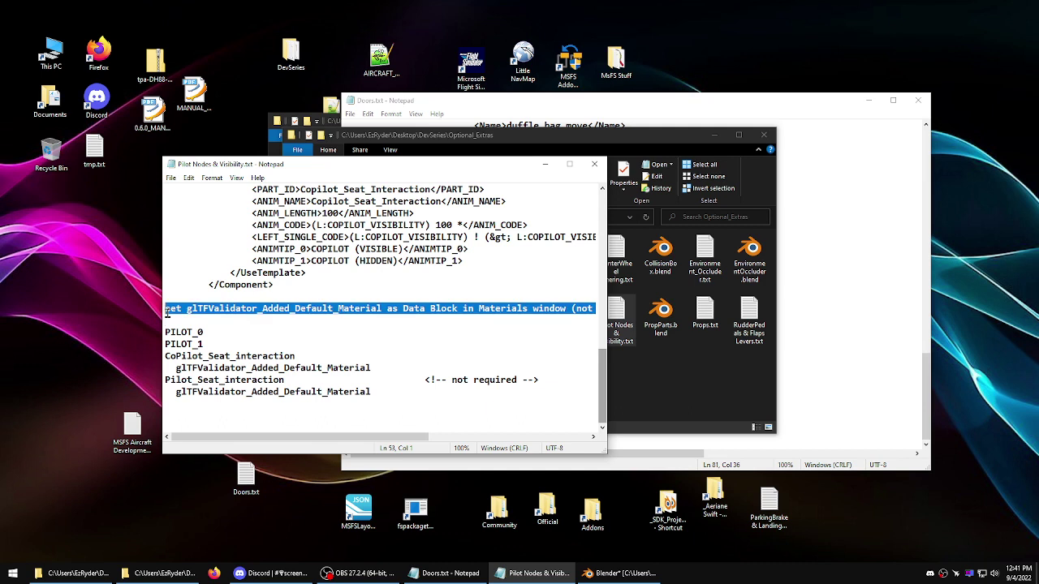
right_click(172, 309)
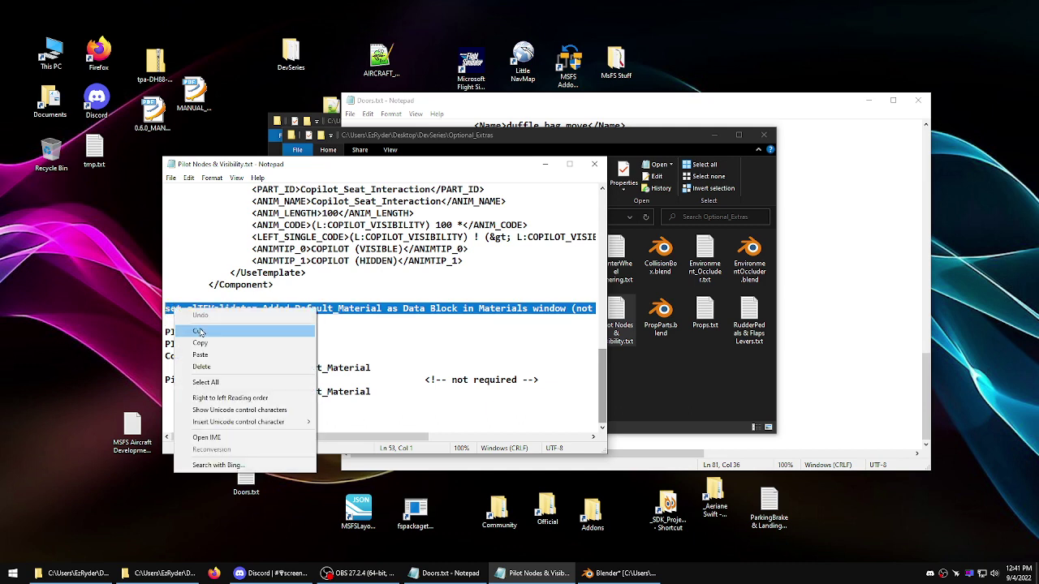
click(203, 343)
- Insert the copied material note into Doors.txt between the cargo door code and the PilotDoor node list, set off by a blank line
click(790, 261)
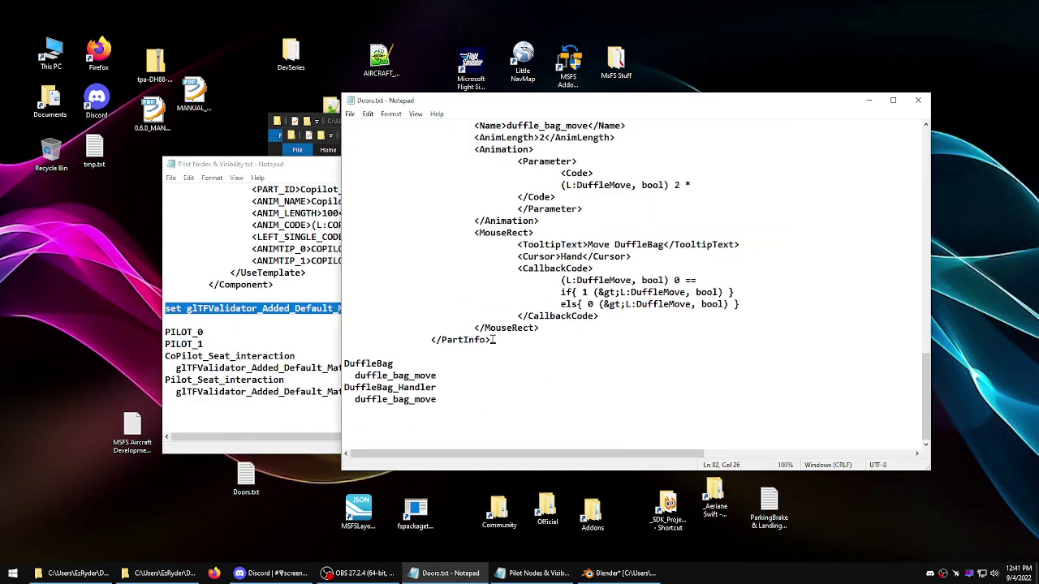
scroll(452, 341, up, 17)
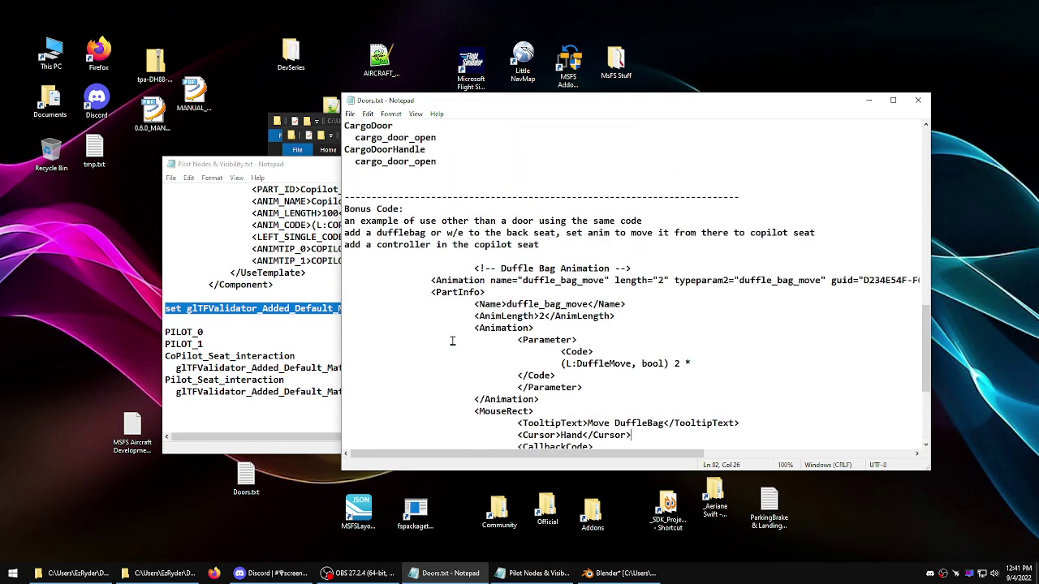
click(462, 341)
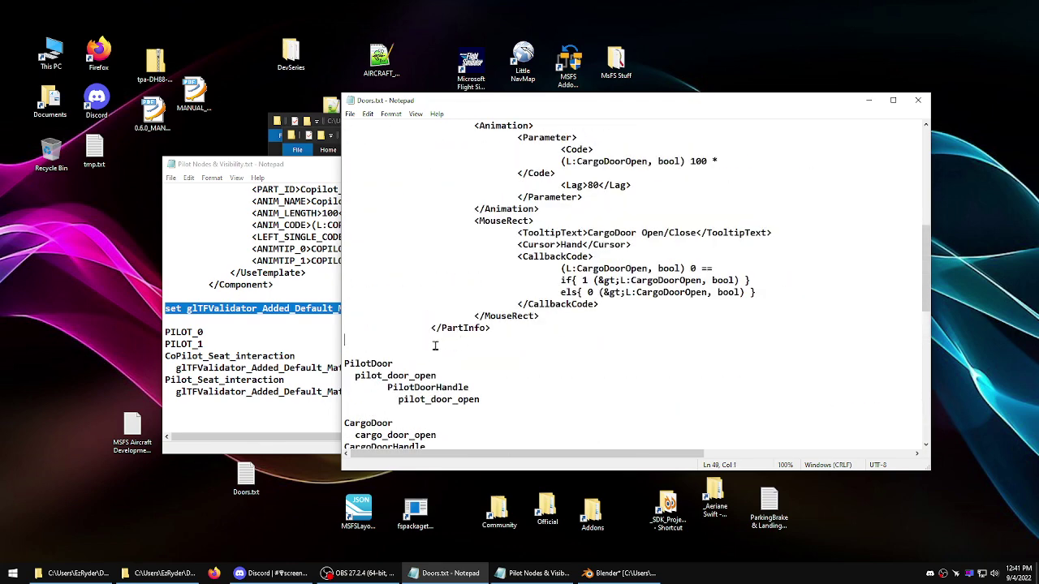
right_click(435, 345)
click(454, 390)
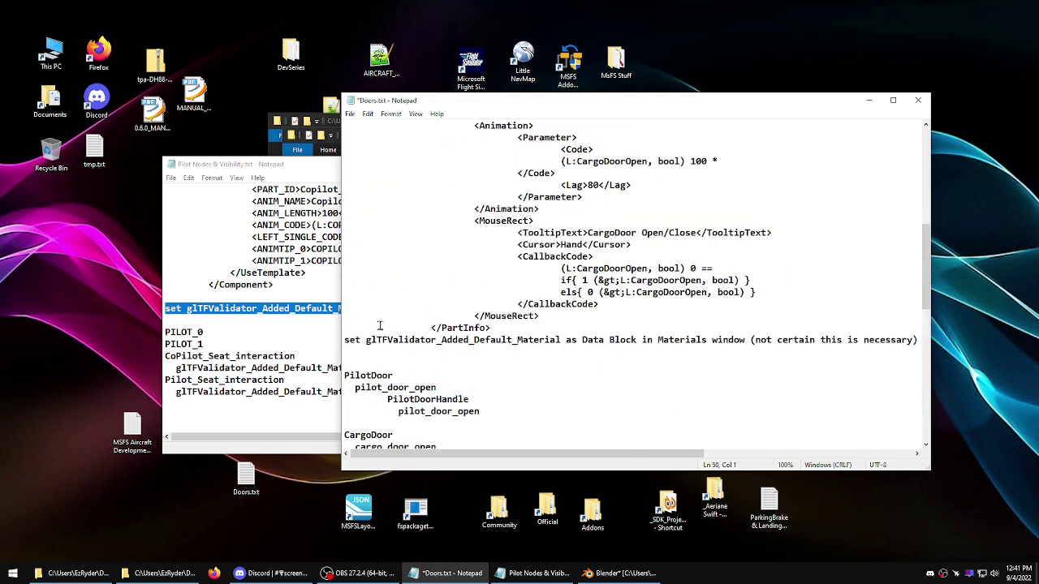
click(515, 326)
key(Return)
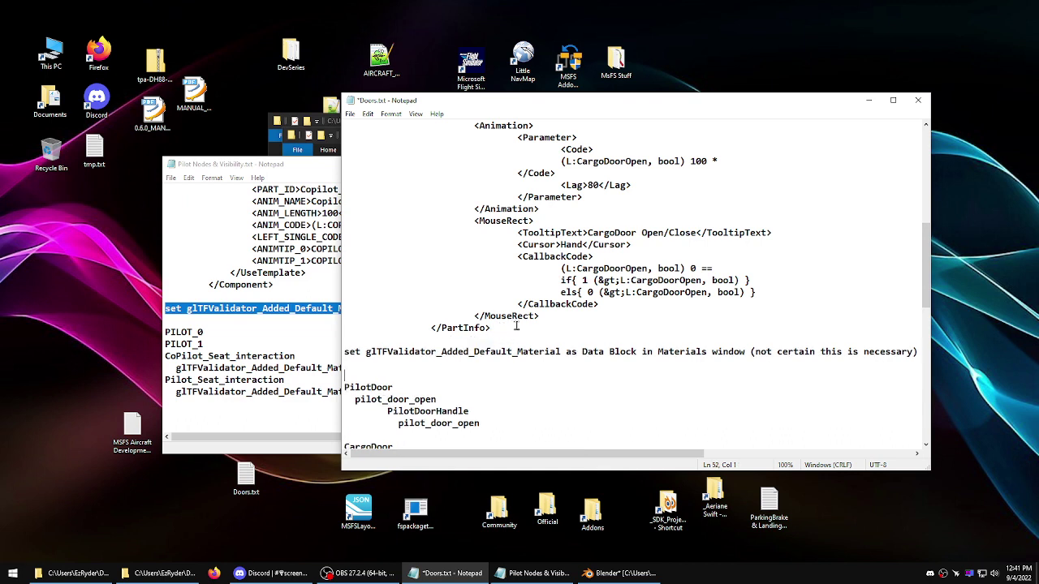
text(\)
key(BackSpace)
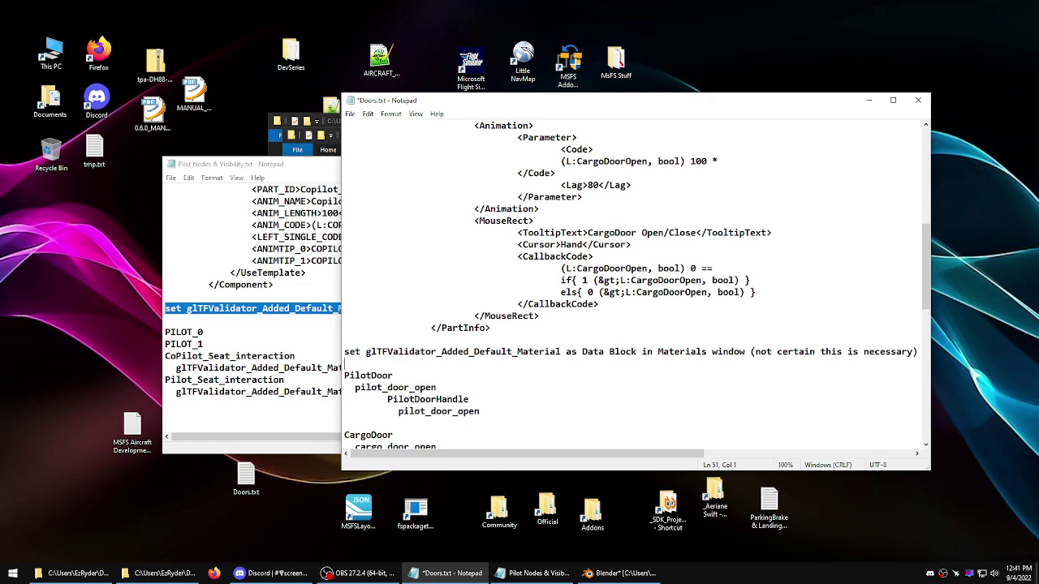
- Copy the material name glTFValidator_Added_Default_Material from the new note line in Doors.txt
scroll(537, 331, down, 3)
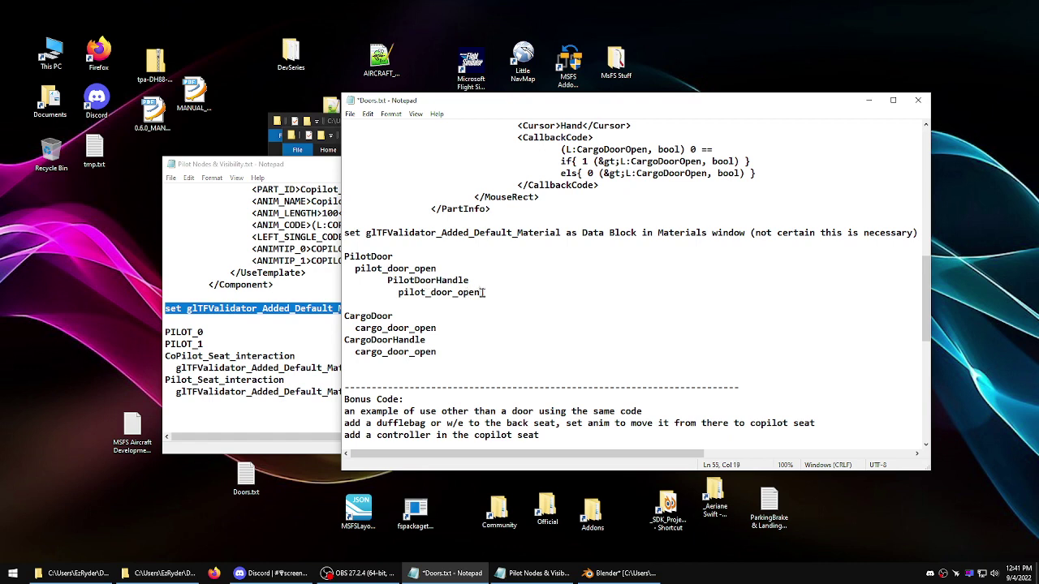
drag(479, 292, 384, 282)
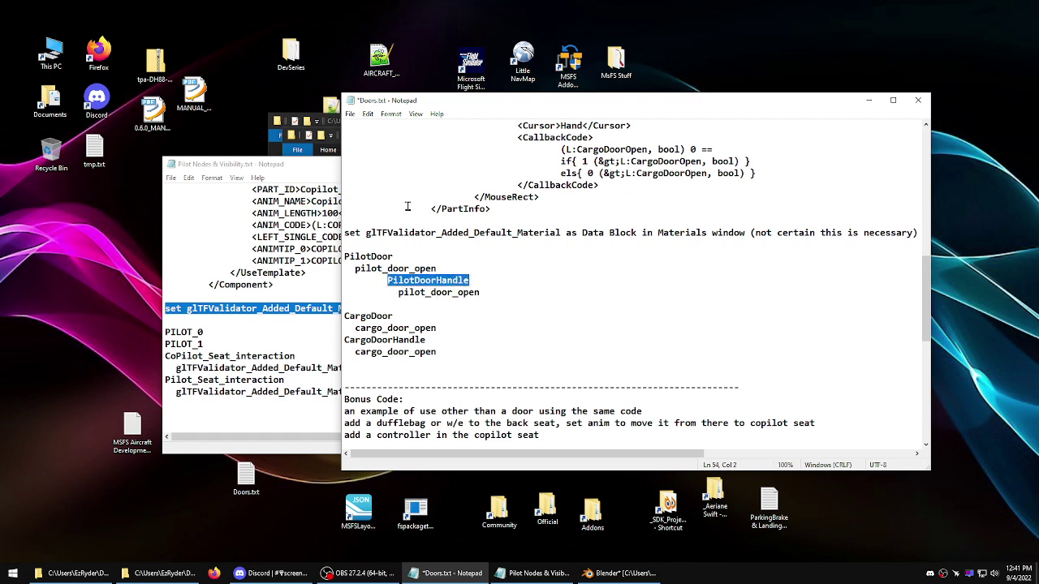
drag(559, 233, 367, 234)
right_click(367, 233)
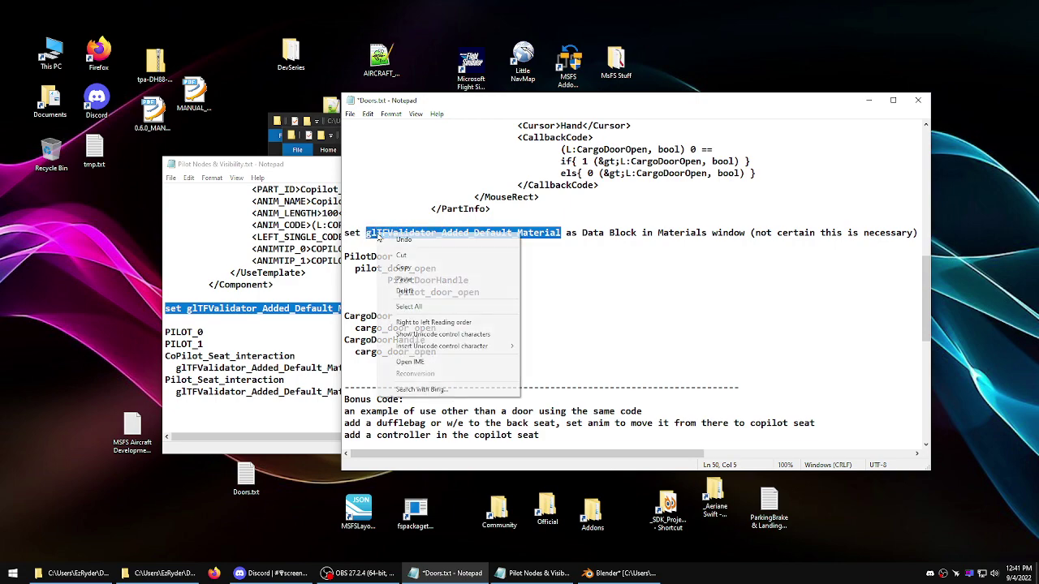
click(403, 267)
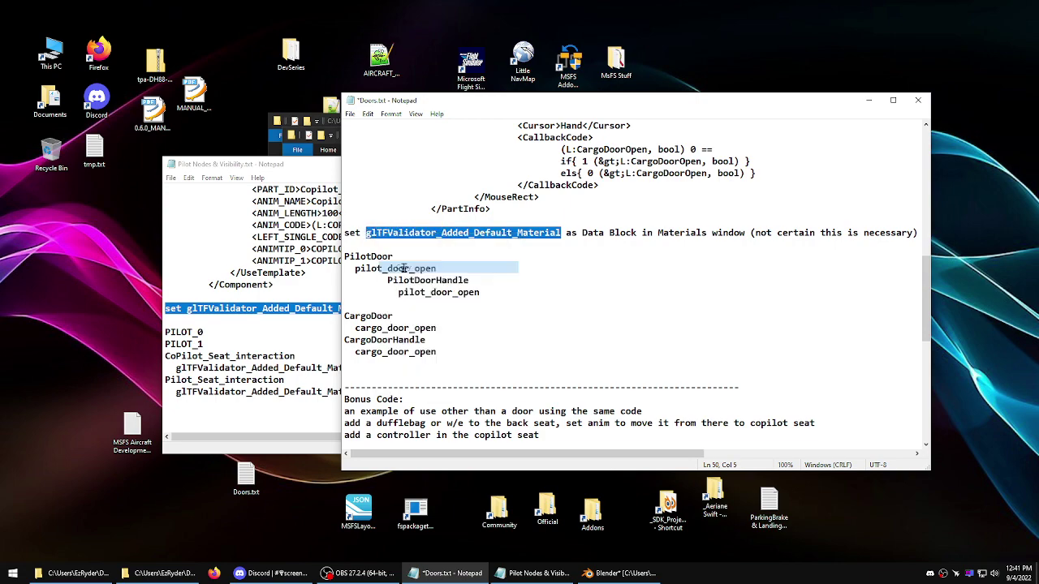
- Switch to Blender and rename PilotDoorHandle's material as glTFValidator_Added_Default_Material
click(618, 573)
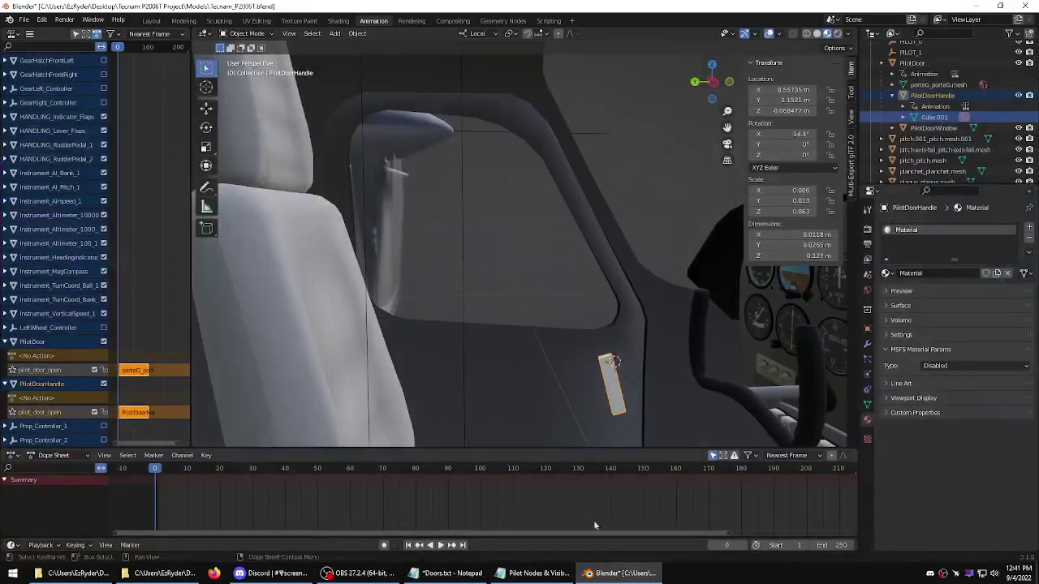
double_click(913, 234)
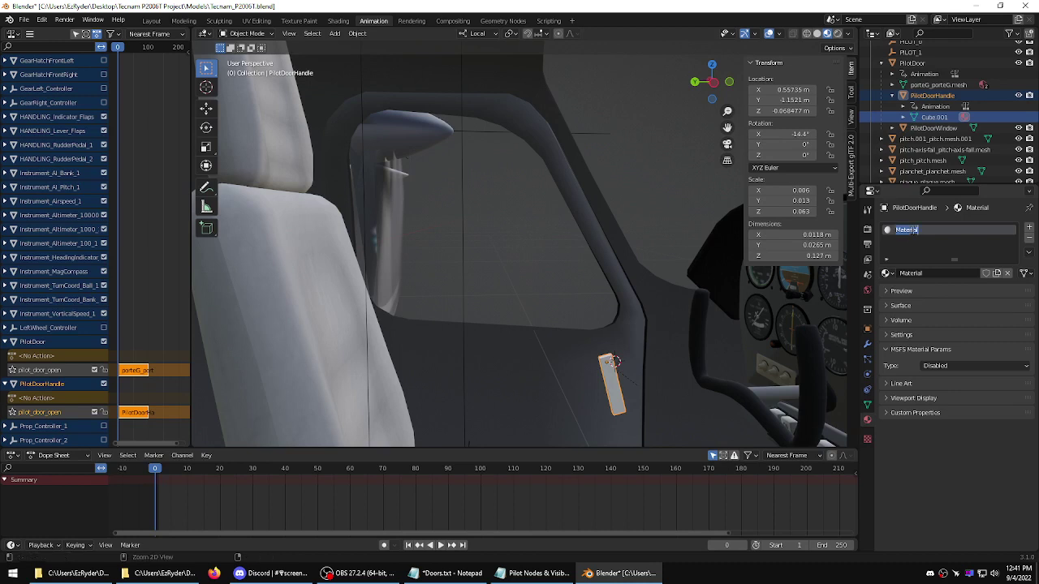
key(ctrl+v)
key(Return)
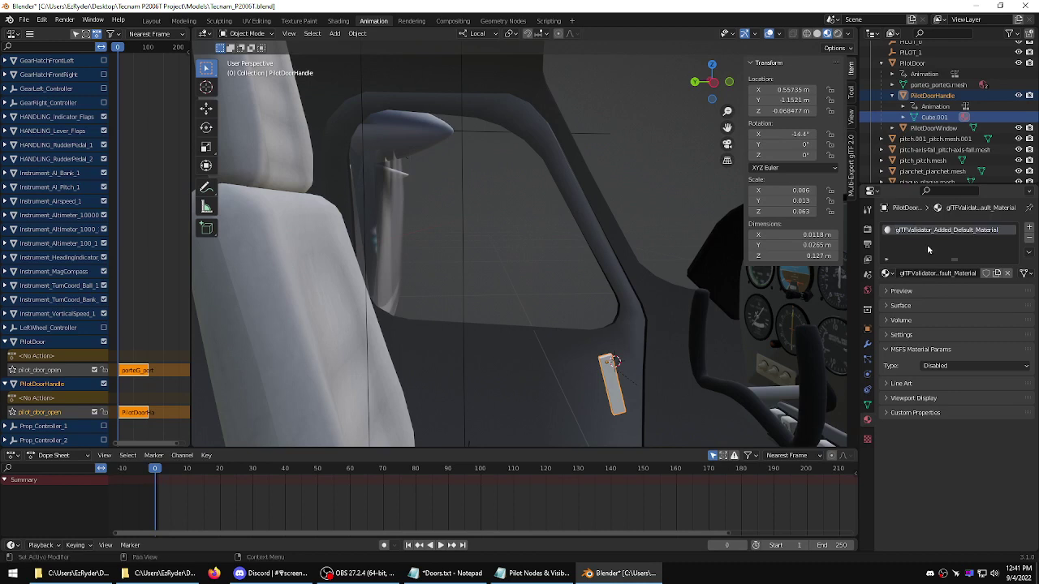
- Link the handle's material to Data and set its MSFS material type to Standard
click(1028, 274)
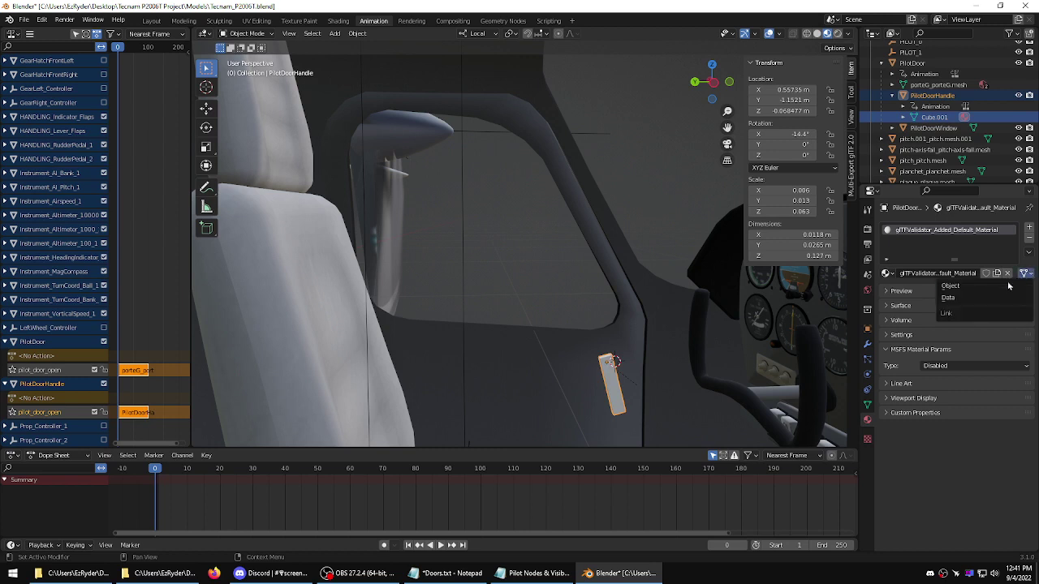
click(966, 298)
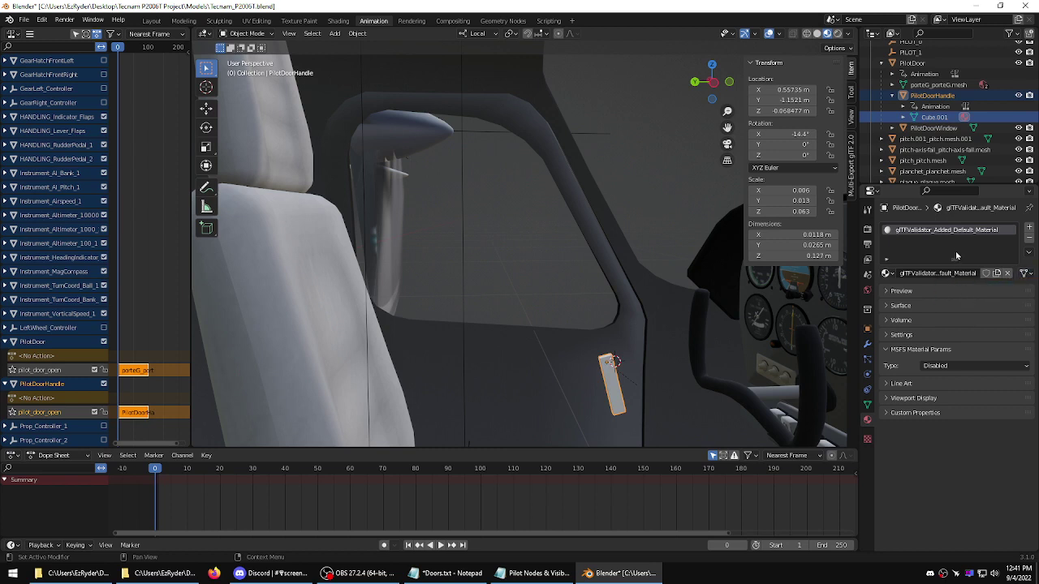
click(922, 117)
click(955, 367)
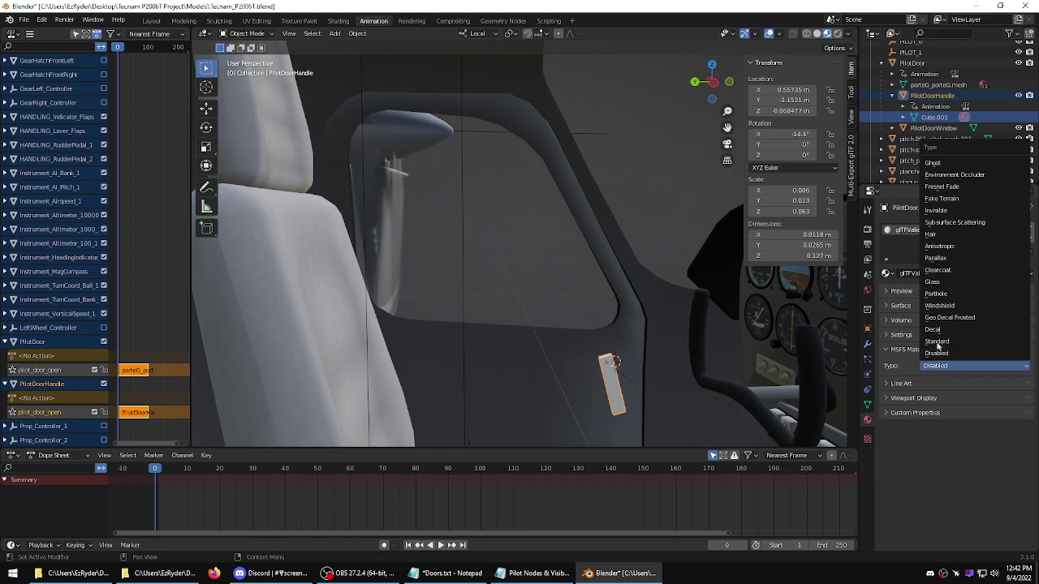
click(938, 341)
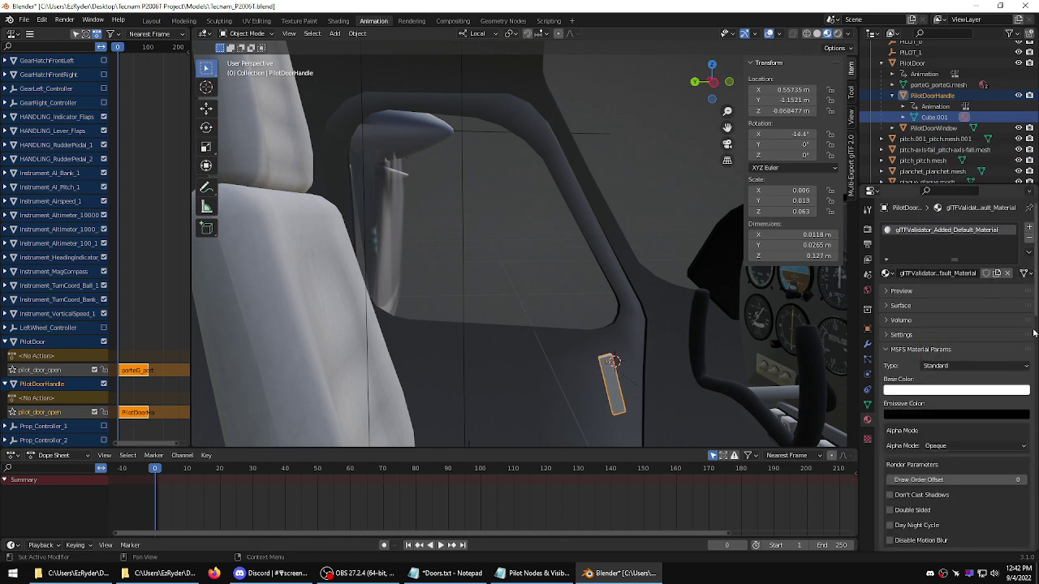
scroll(1035, 307, down, 10)
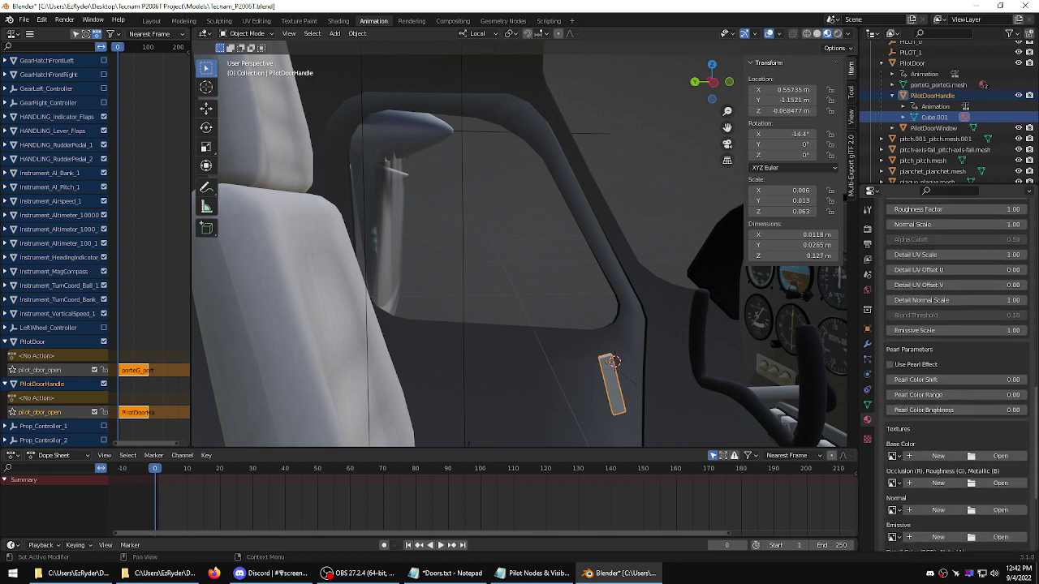
scroll(956, 325, up, 10)
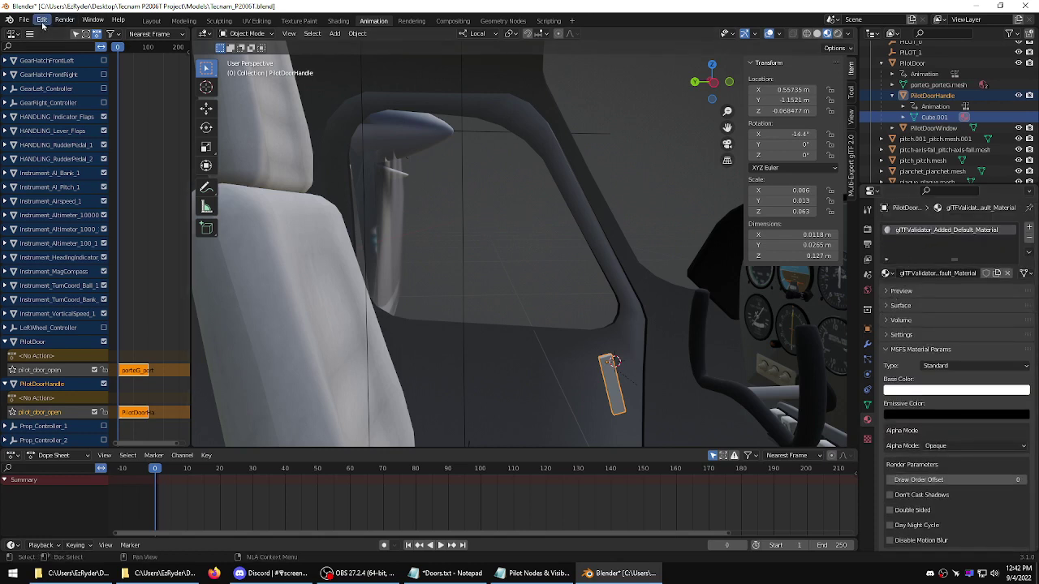
click(43, 21)
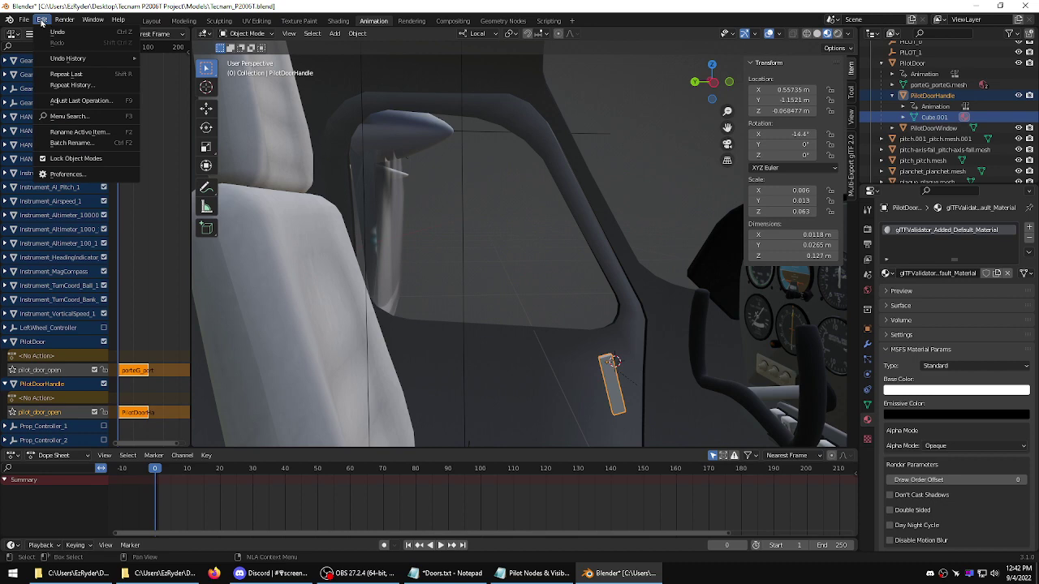
click(519, 214)
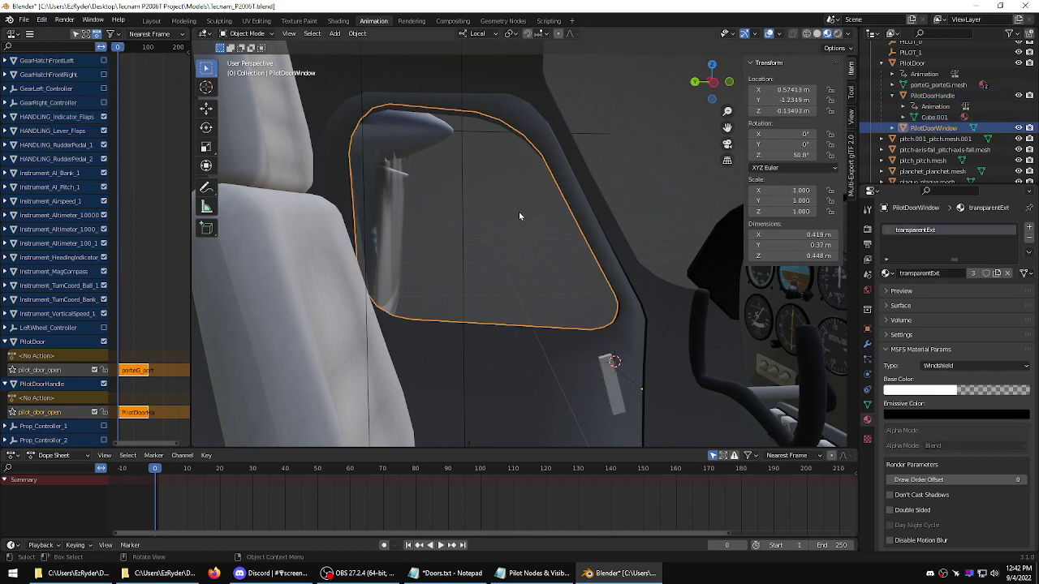
- Place the 3D cursor on the inside of the rear door, just below its window
middle_drag(520, 214, 485, 269)
scroll(603, 241, up, 5)
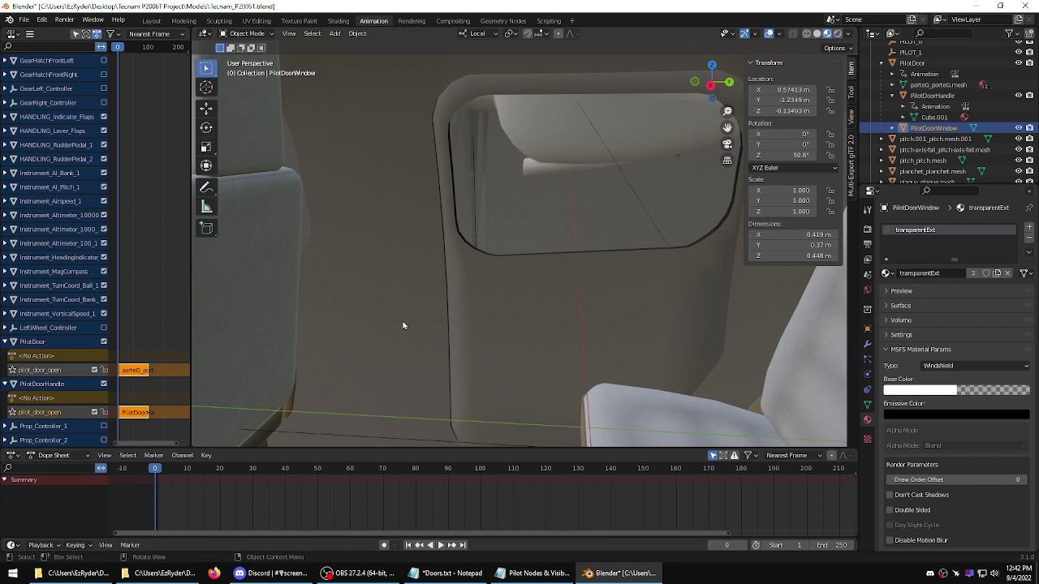
middle_drag(316, 333, 295, 352)
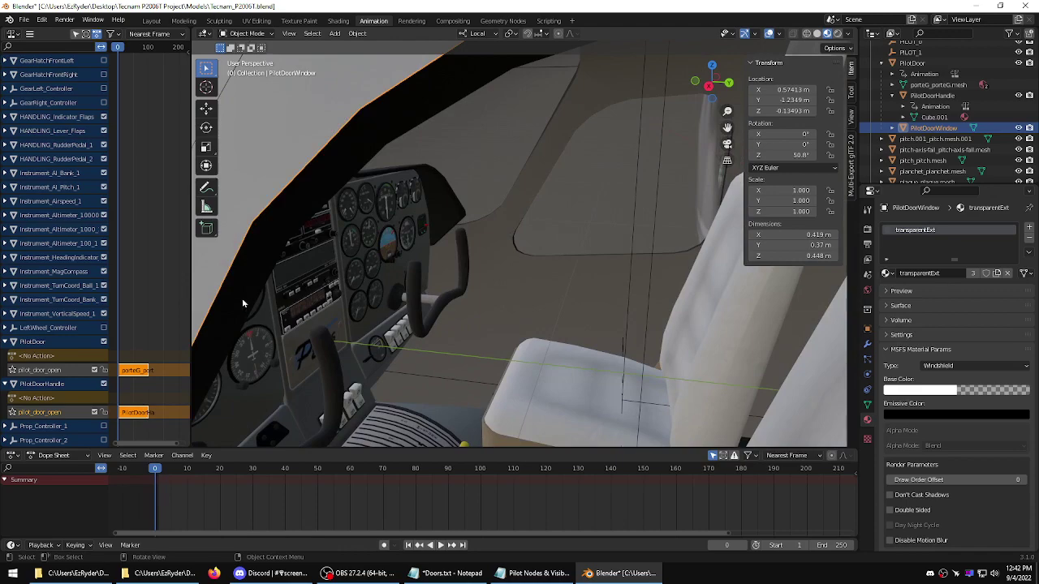
middle_drag(242, 298, 249, 259)
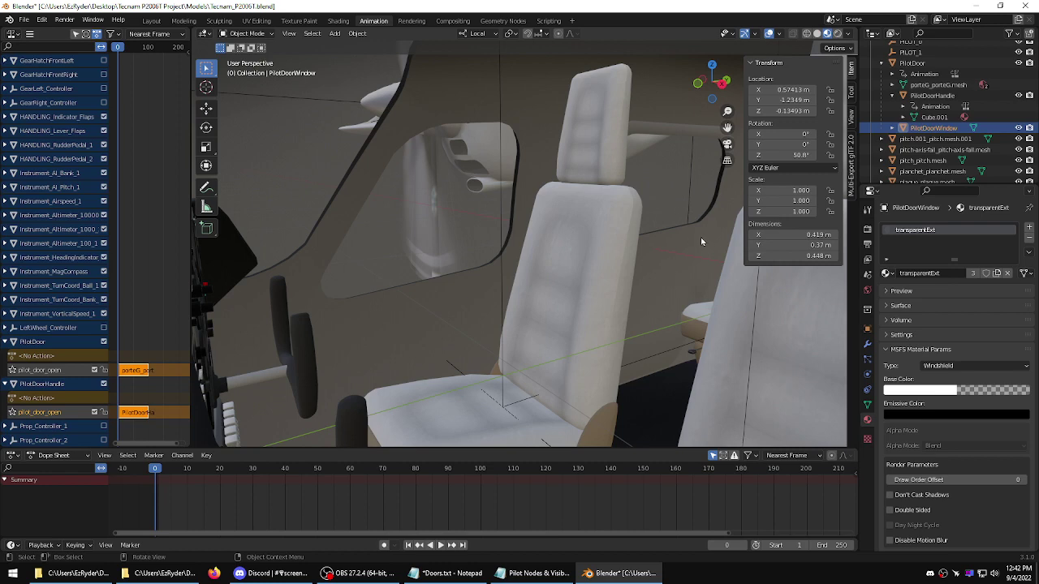
middle_drag(689, 236, 506, 246)
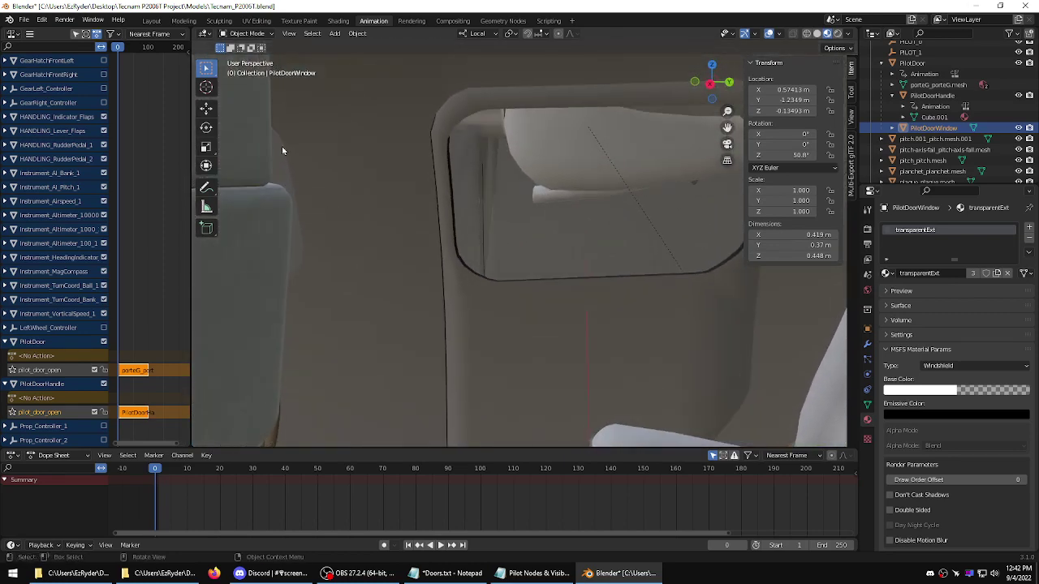
click(207, 86)
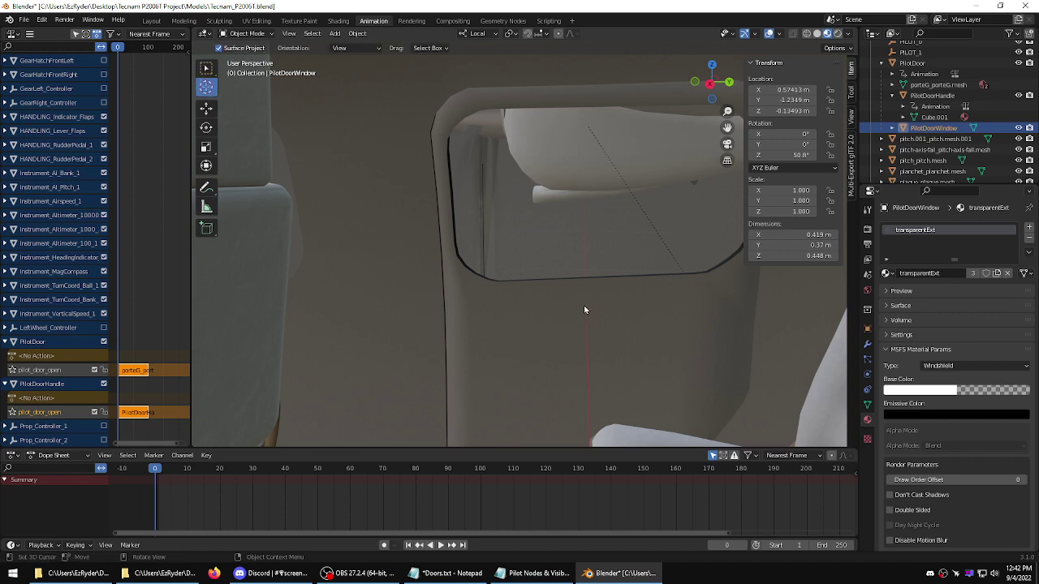
click(206, 68)
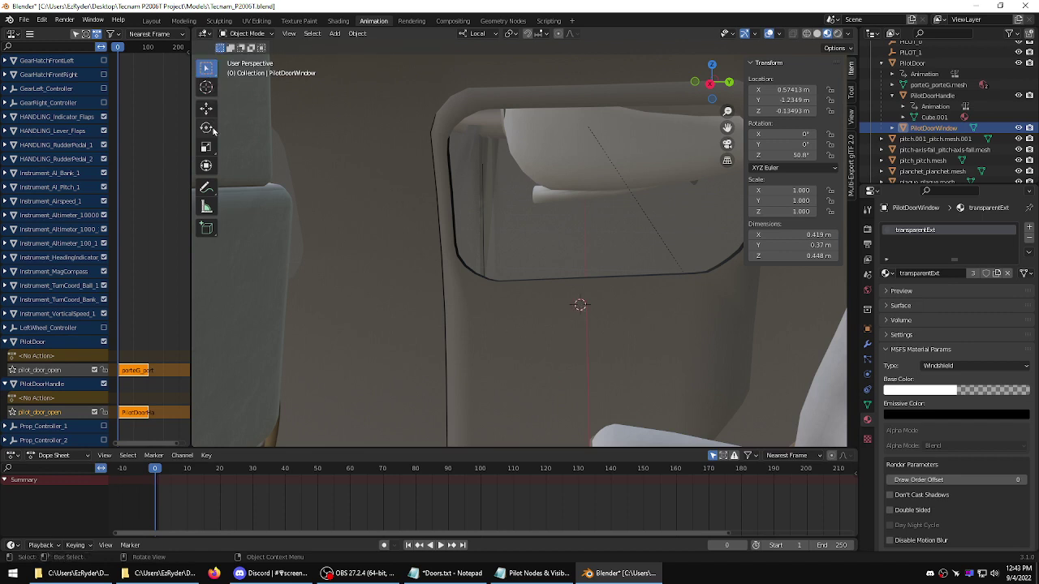
- Add a cube at the 3D cursor and scale it into a thin panel about 0.027 × 0.489 × 0.361 m
click(333, 37)
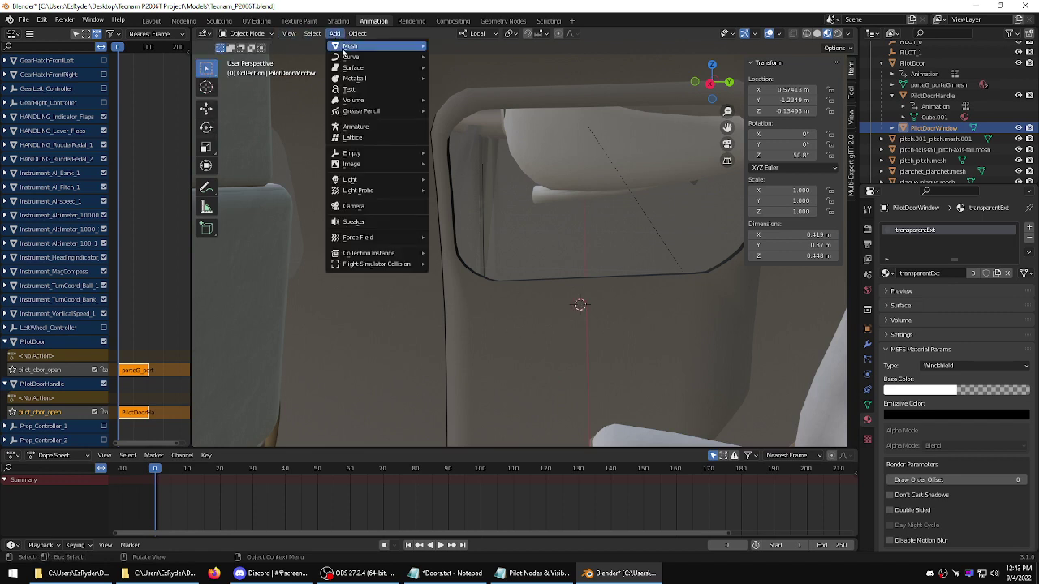
mouse_move(352, 52)
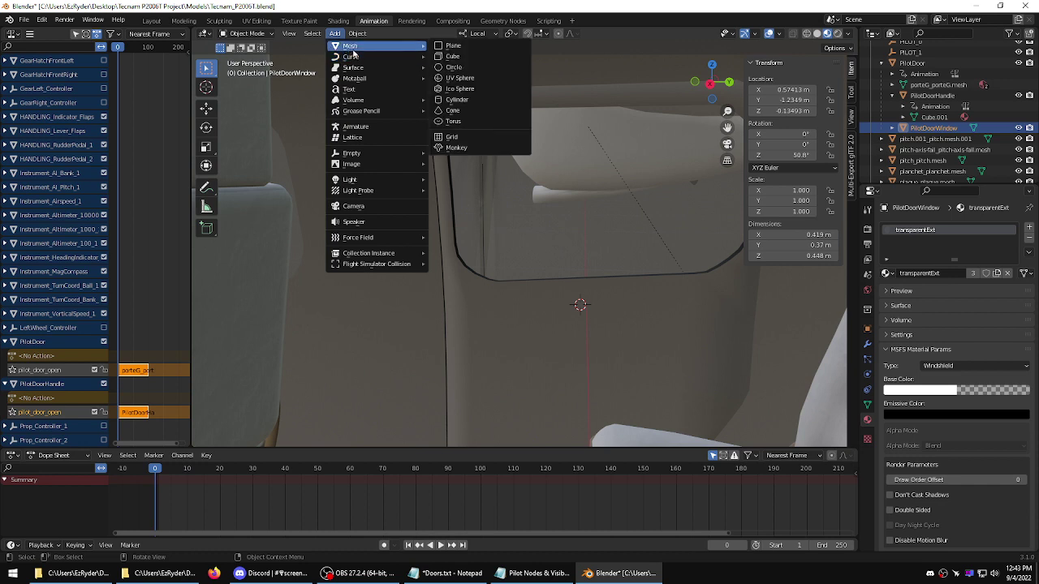
click(449, 57)
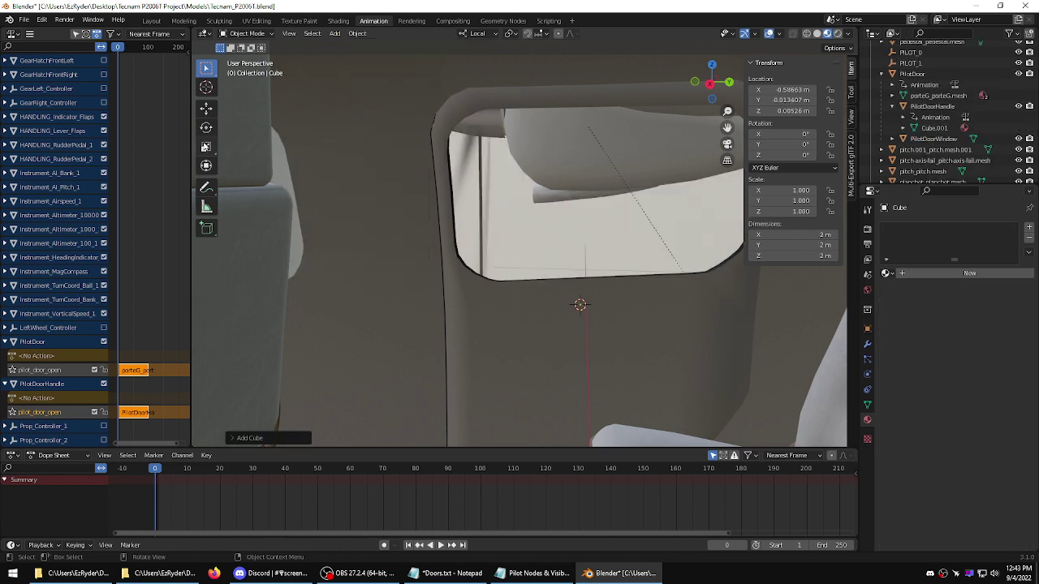
click(206, 146)
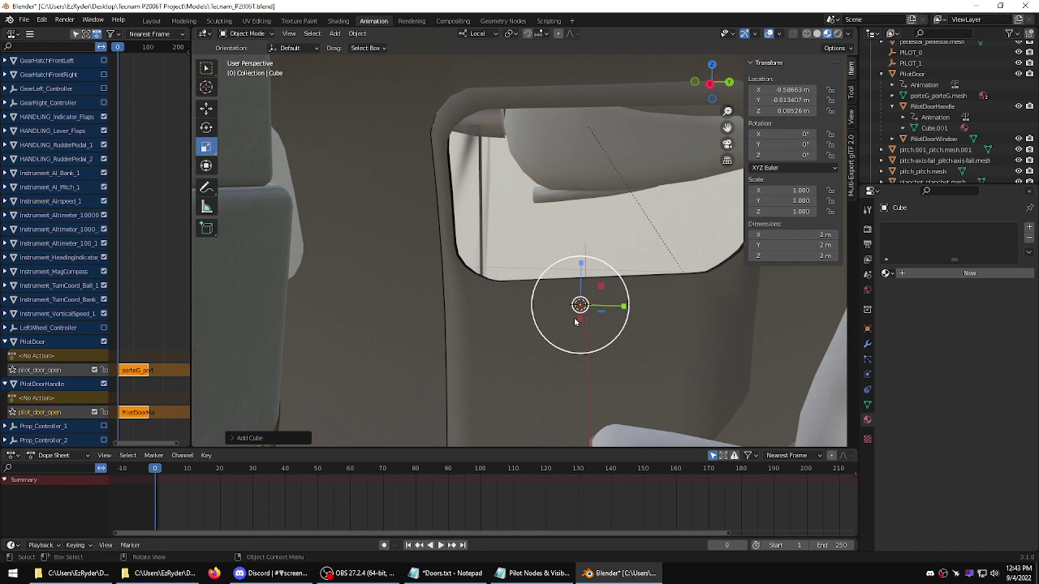
drag(559, 339, 642, 305)
middle_drag(643, 320, 745, 337)
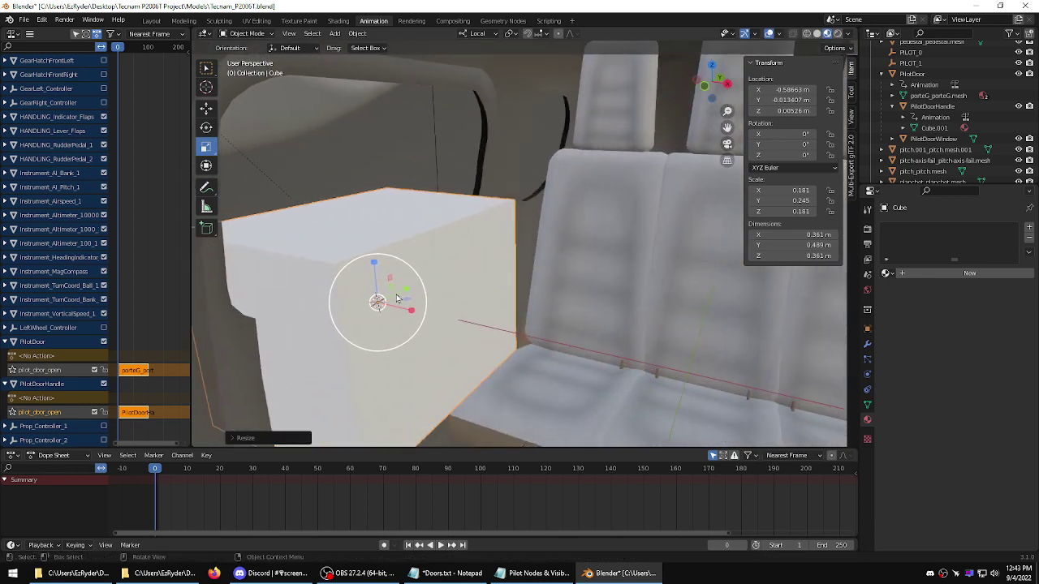
drag(412, 314, 381, 309)
middle_drag(382, 308, 361, 336)
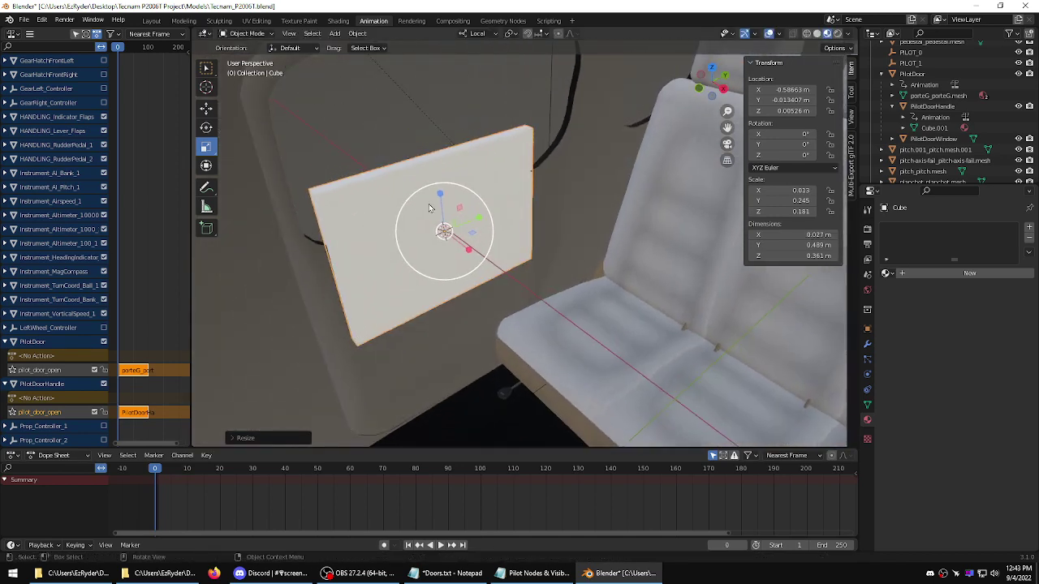
- Move the panel slightly along X into the rear door, to about -0.590 m
click(206, 108)
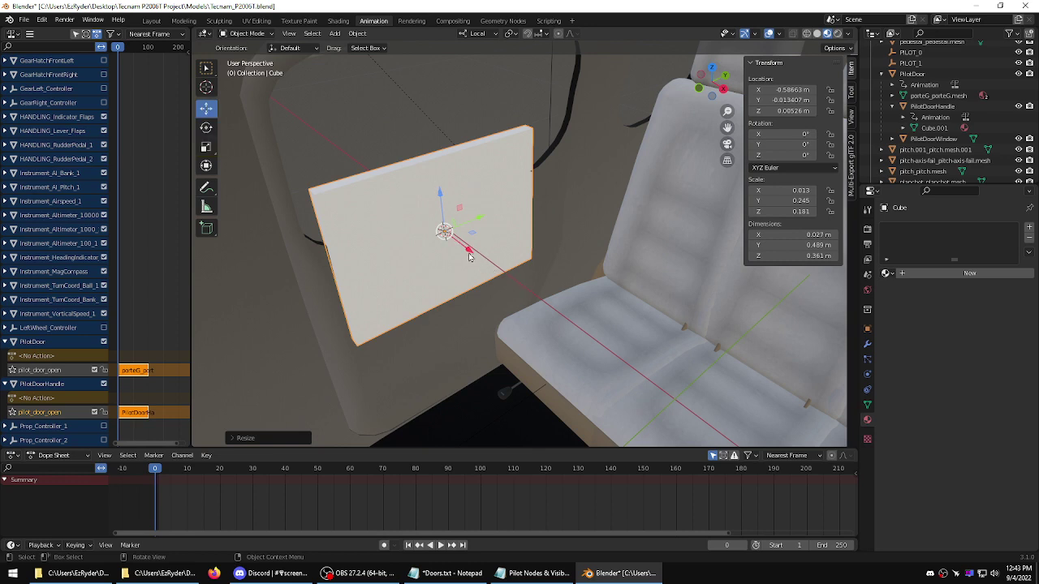
drag(468, 256, 470, 256)
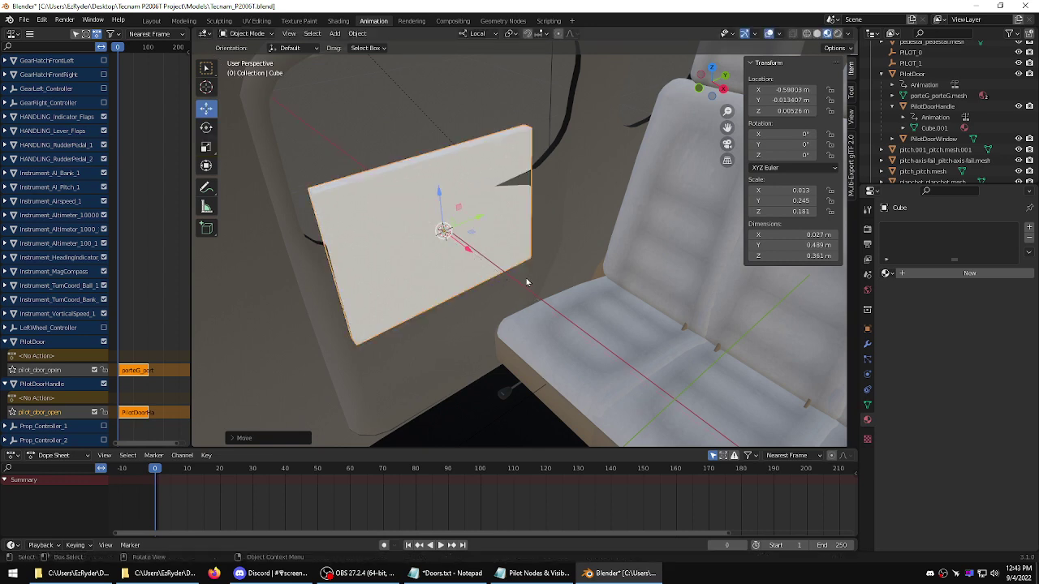
middle_drag(525, 277, 504, 262)
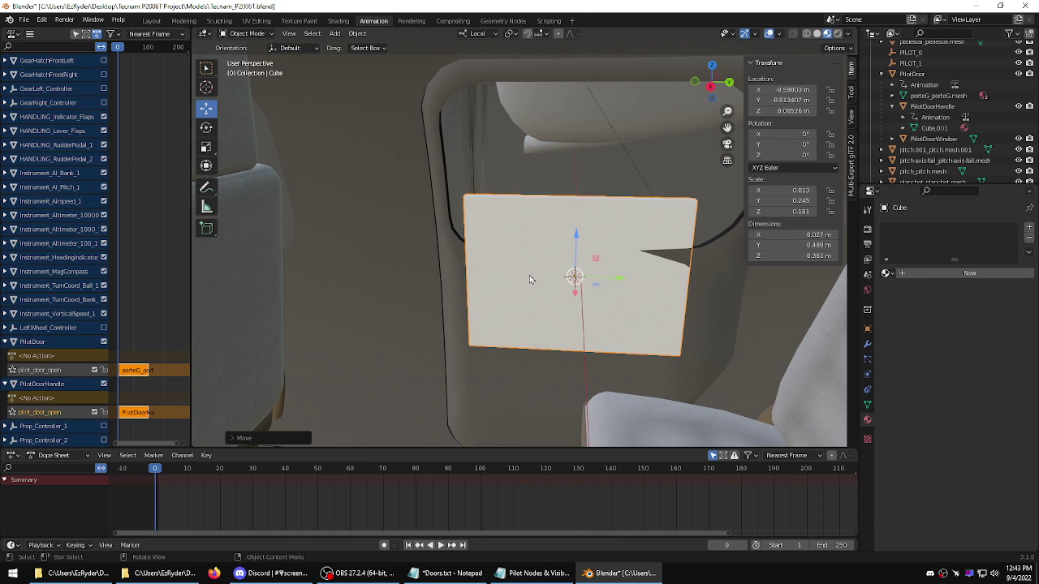
middle_drag(529, 279, 576, 290)
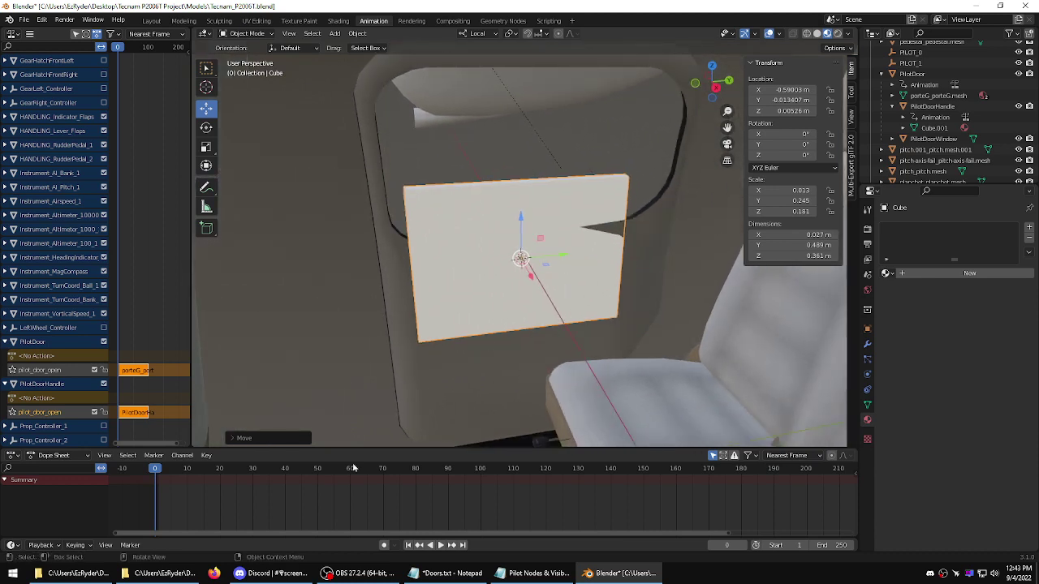
- Switch to Doors.txt in Notepad, save the file, and copy the name CargoDoorHandle
click(446, 573)
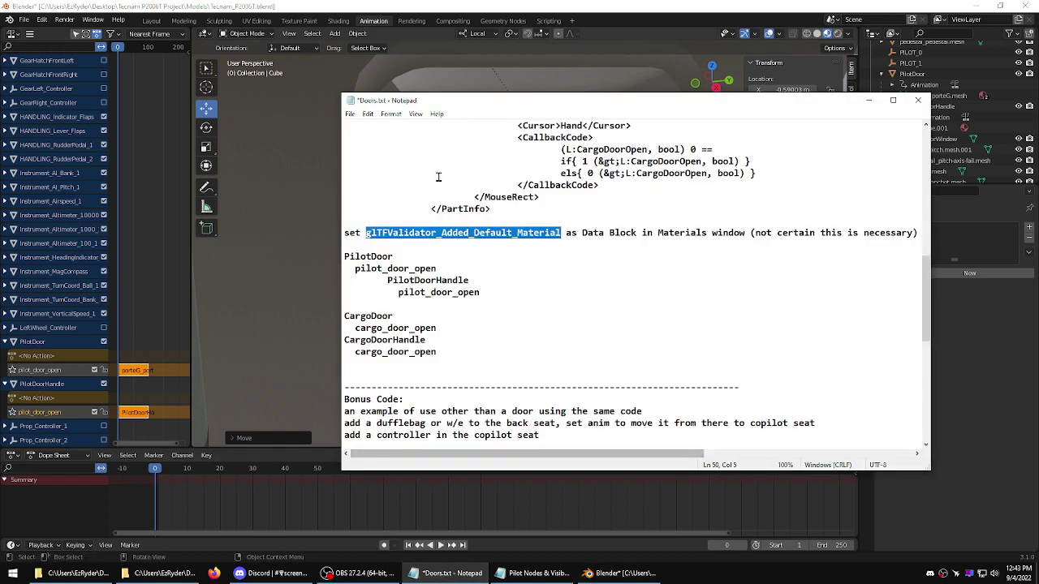
click(351, 115)
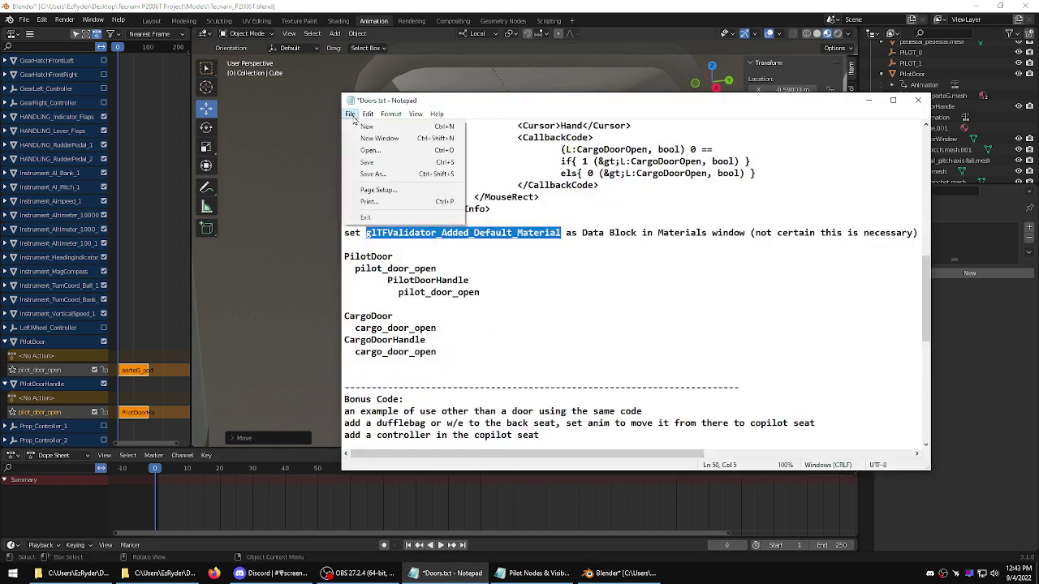
click(366, 162)
click(405, 242)
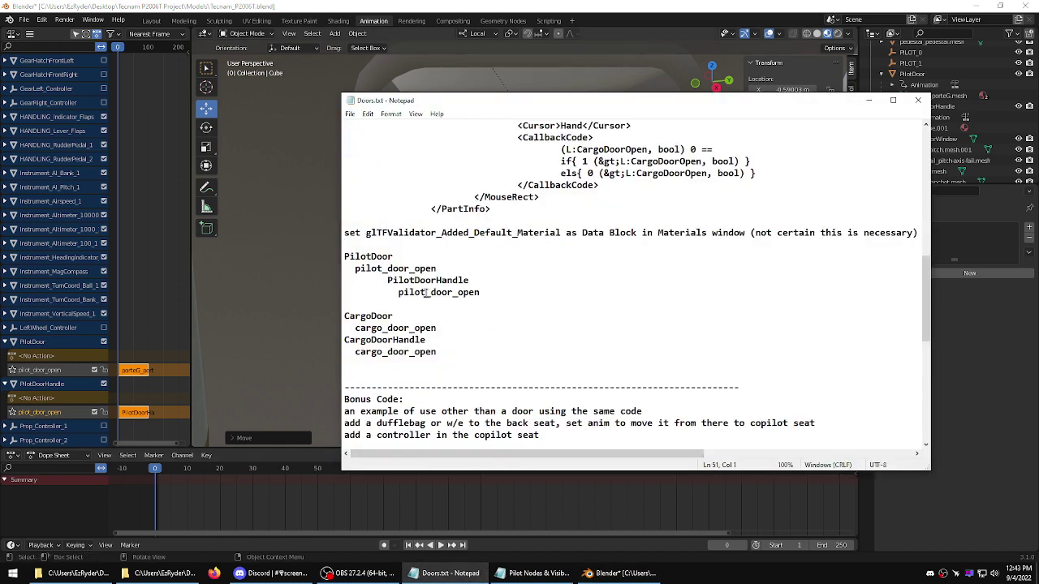
drag(428, 342, 337, 342)
right_click(365, 339)
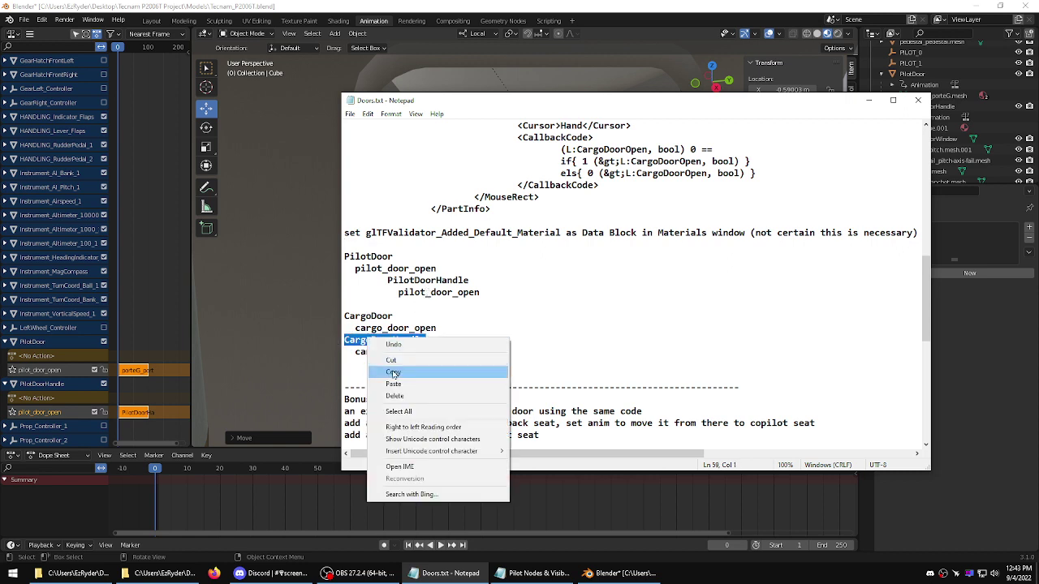
click(393, 371)
- Switch back to Blender and rename the new cube as CargoDoorHandle
click(903, 5)
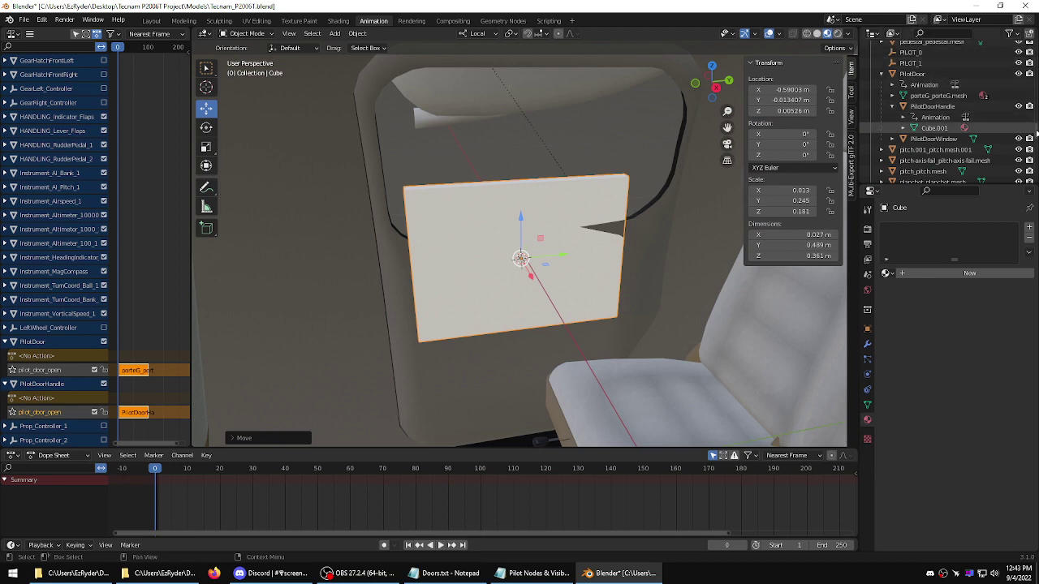
scroll(1036, 132, up, 15)
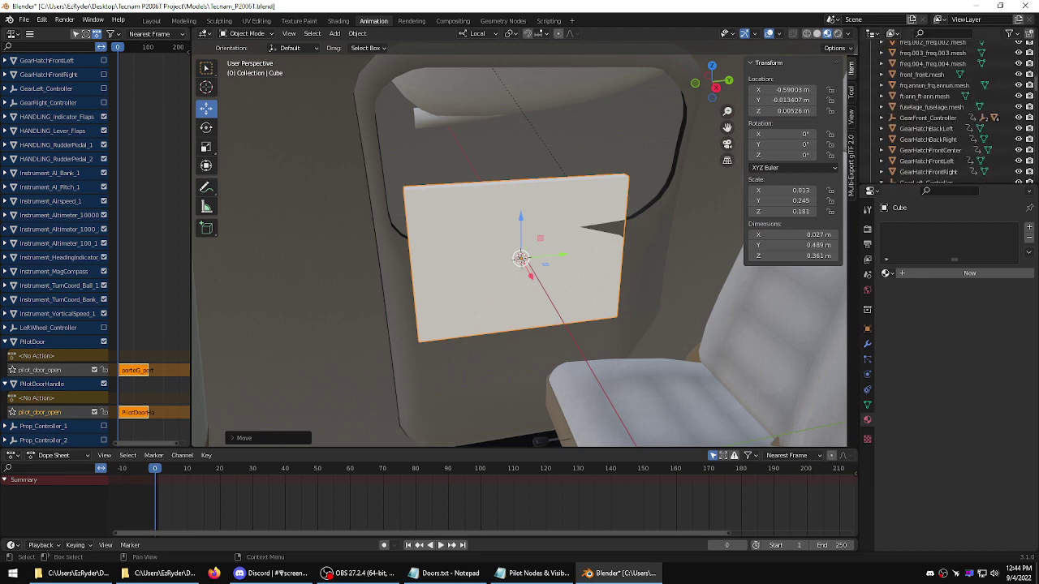
scroll(958, 111, up, 12)
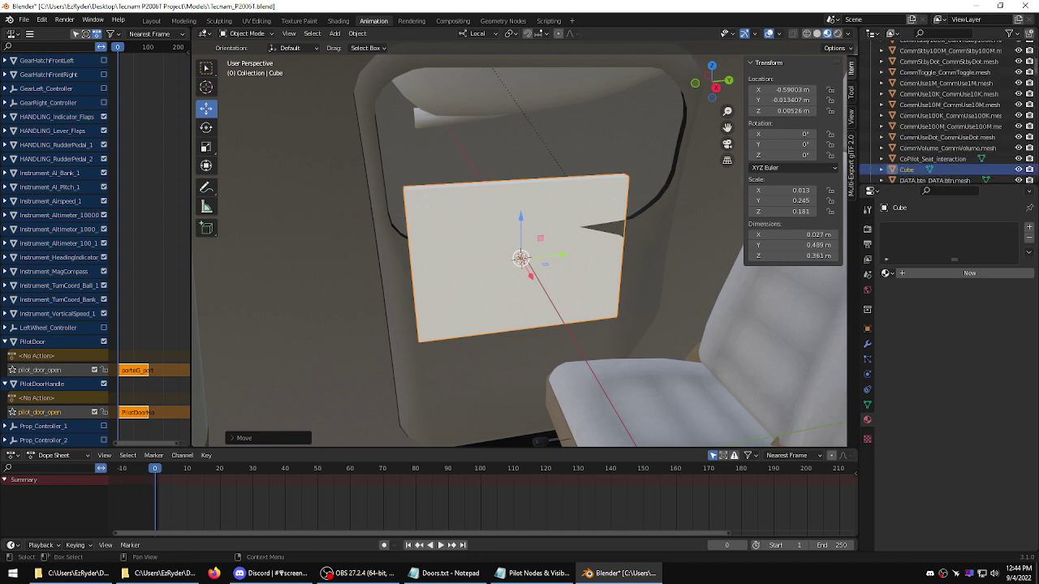
double_click(912, 170)
scroll(912, 171, down, 2)
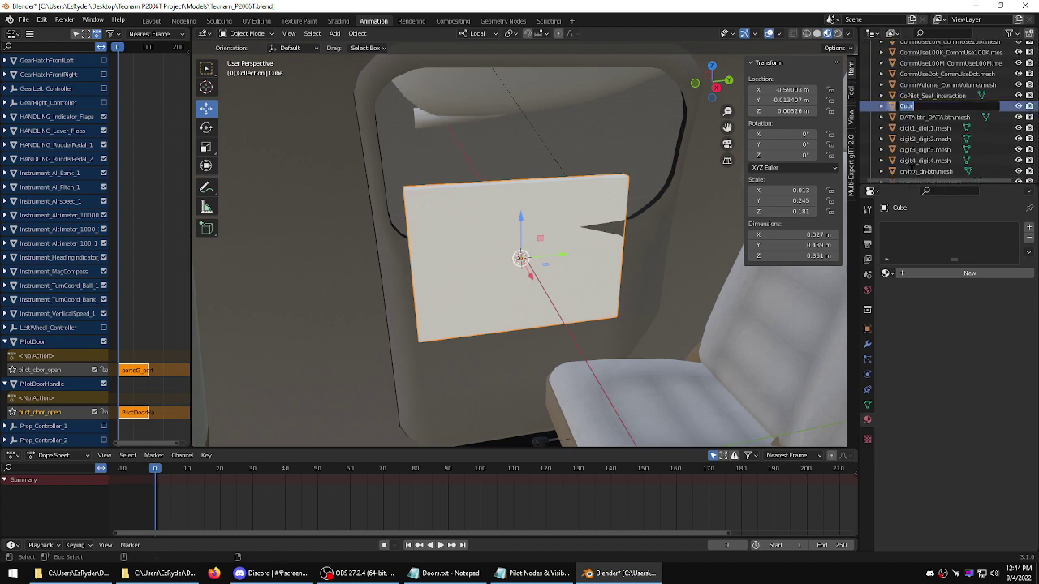
key(ctrl+v)
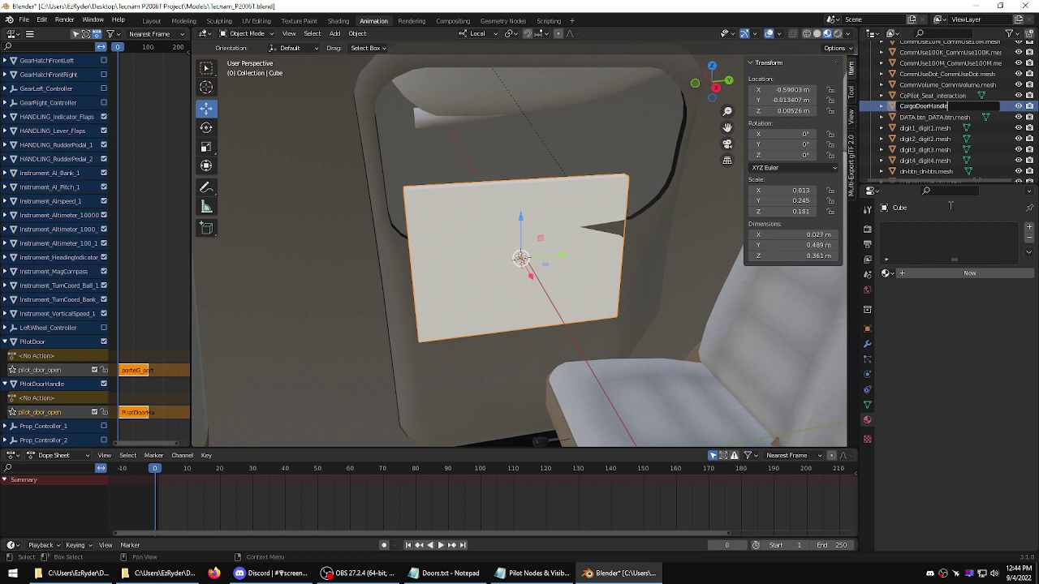
key(Return)
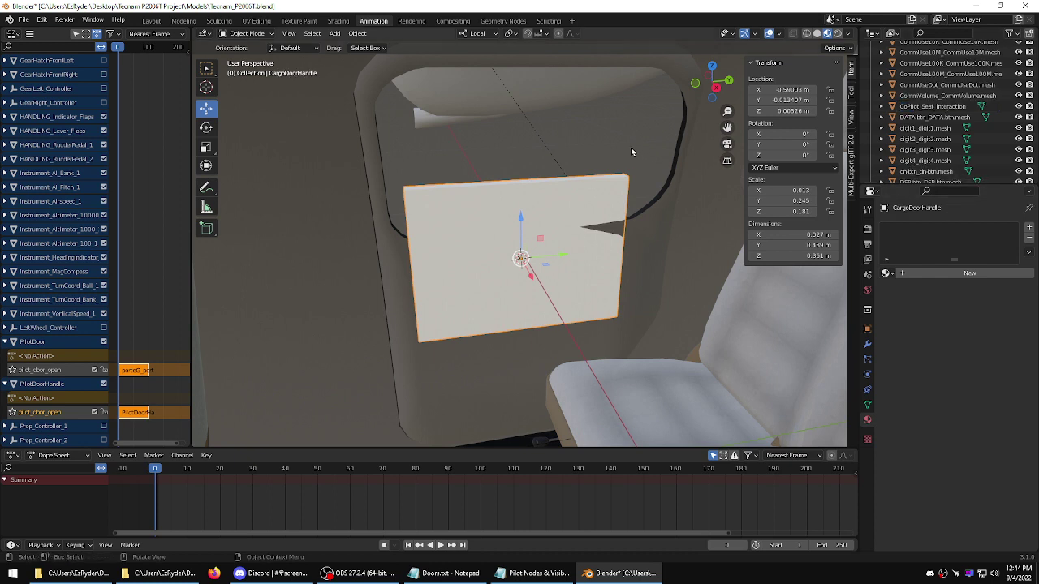
middle_drag(513, 181, 660, 294)
click(588, 432)
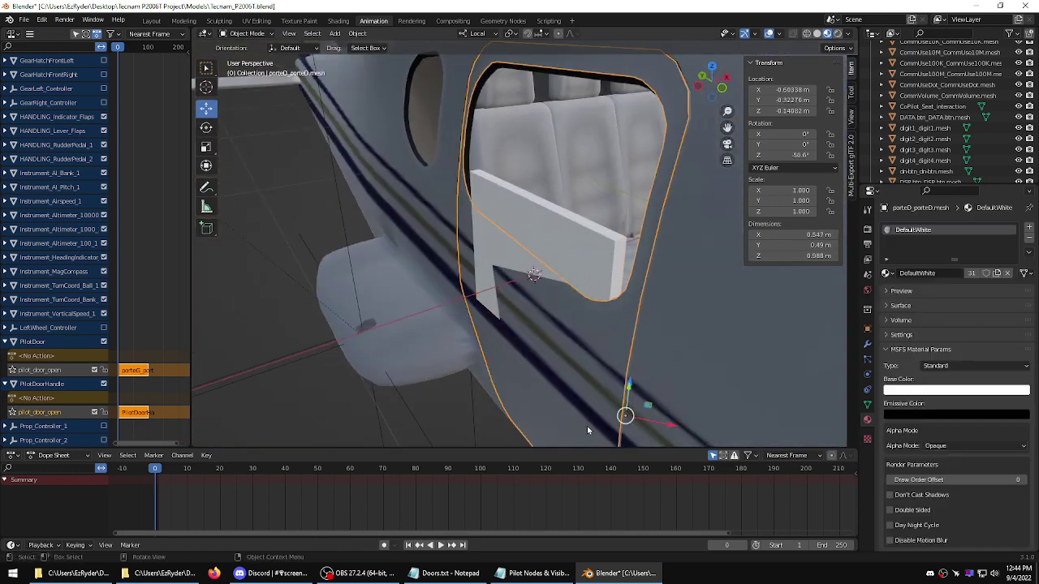
click(556, 145)
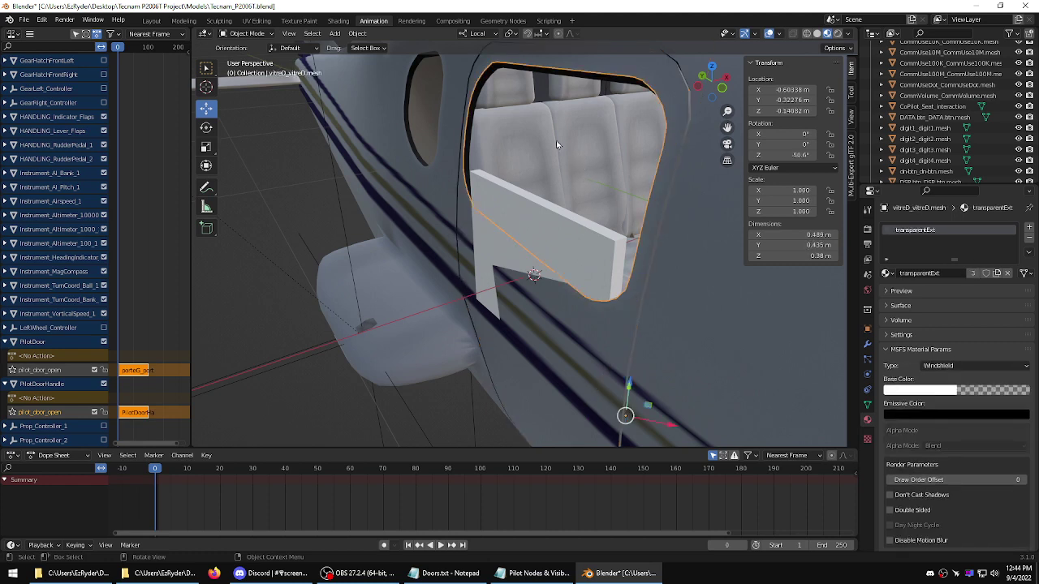
key(alt+a)
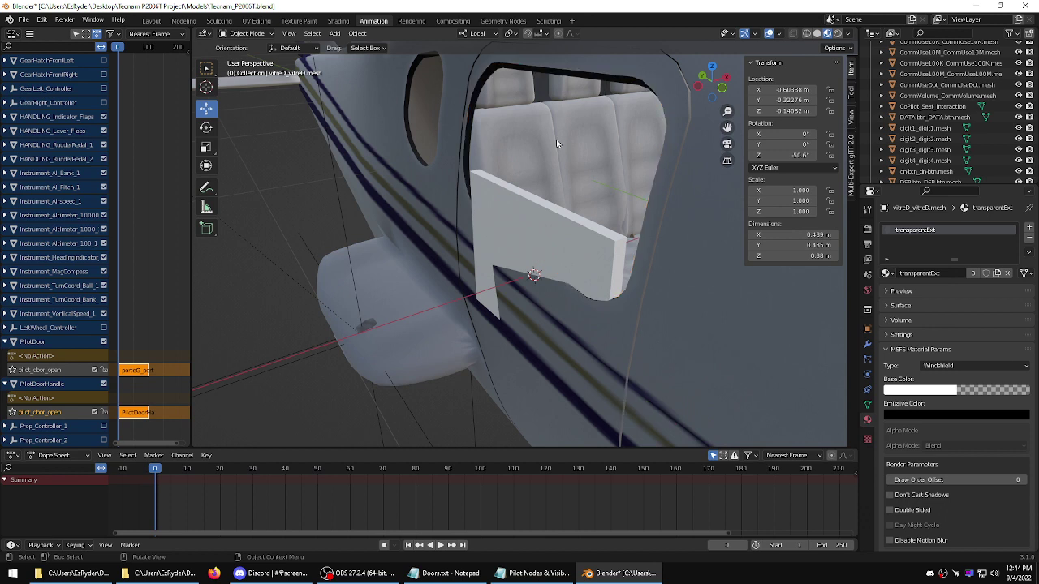
click(470, 120)
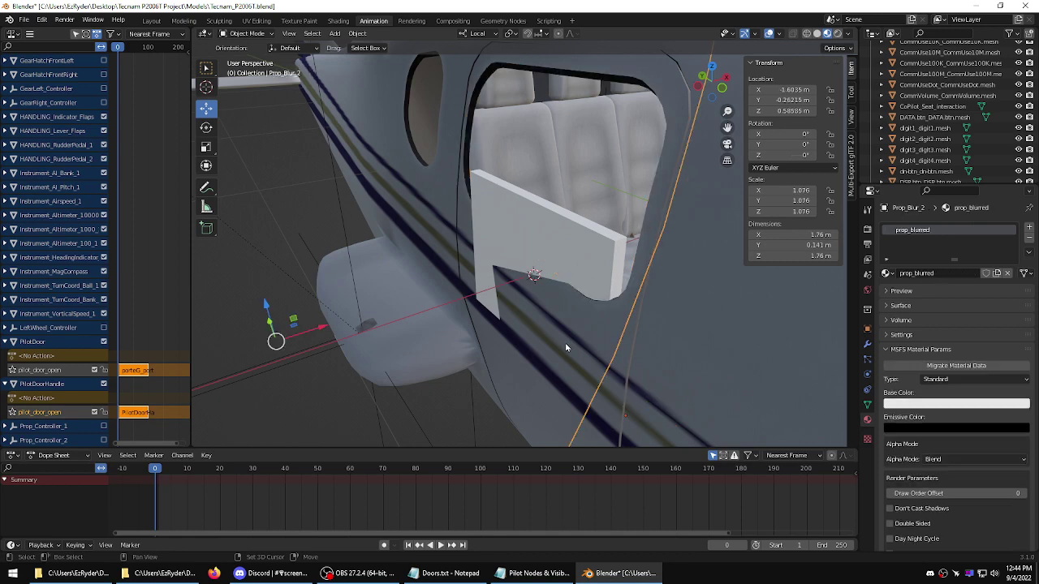
middle_drag(590, 337, 649, 342)
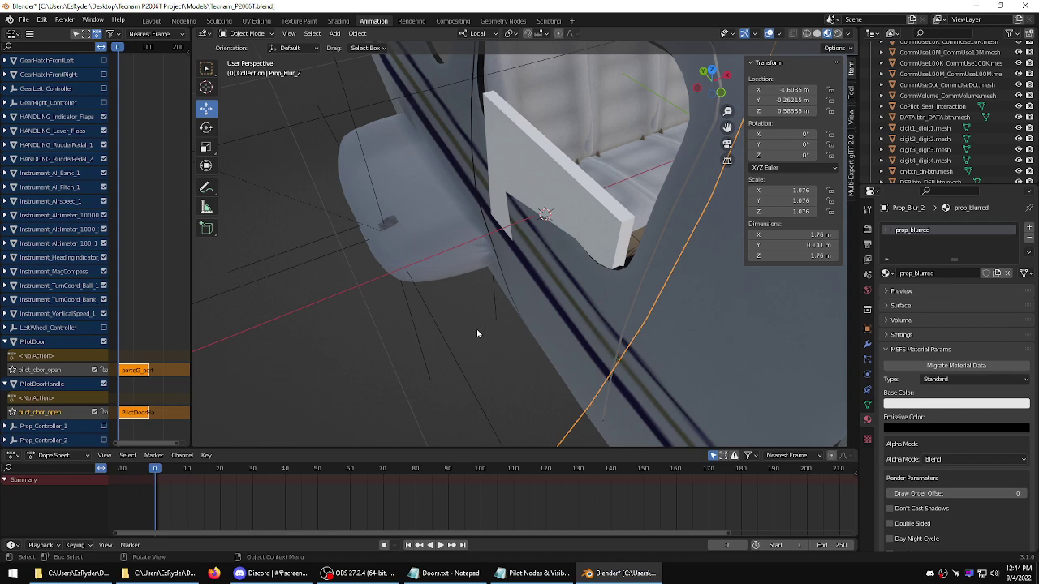
click(481, 82)
click(480, 76)
click(480, 71)
middle_drag(480, 72, 491, 444)
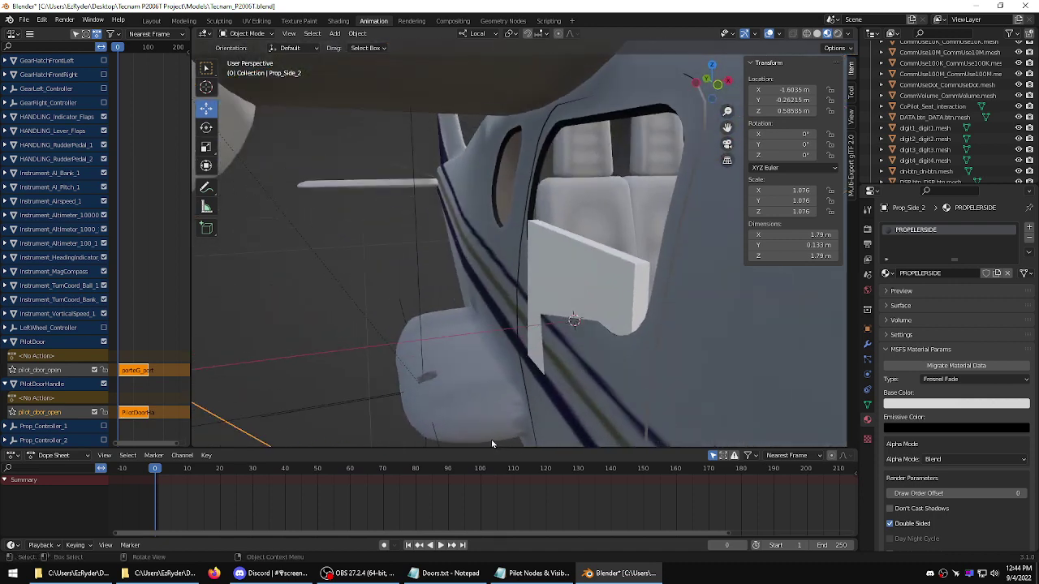
middle_drag(542, 483, 499, 479)
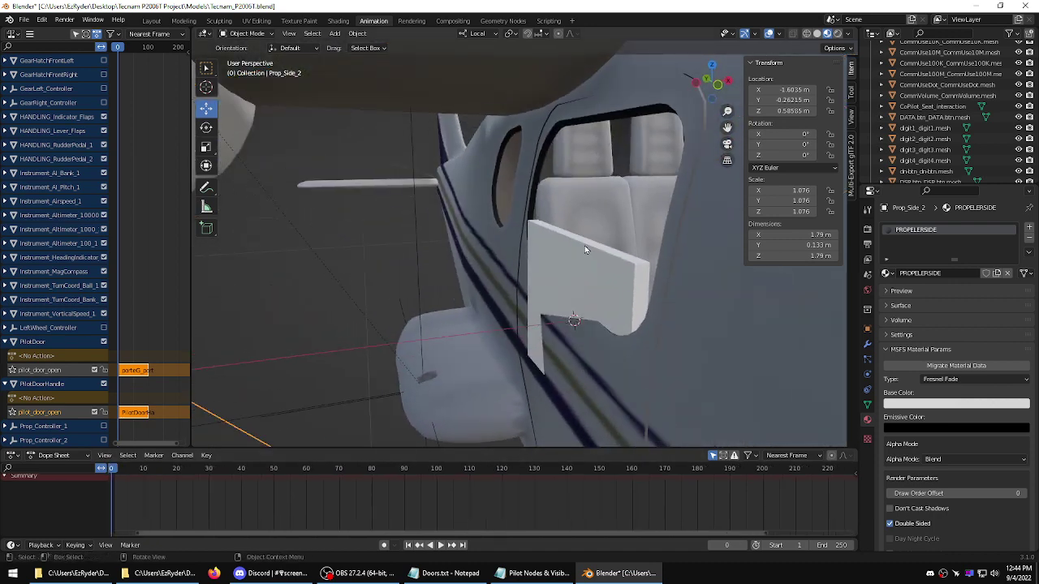
scroll(585, 249, up, 3)
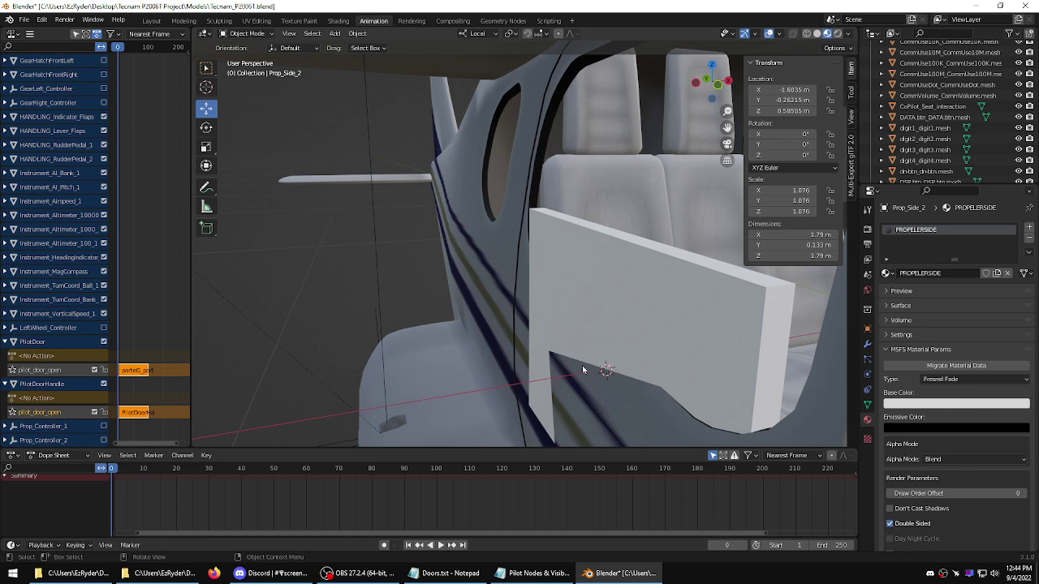
middle_drag(595, 394, 496, 178)
- Try to select the rear door's inner window frame together with the door, then clear the wrongly picked objects
click(514, 236)
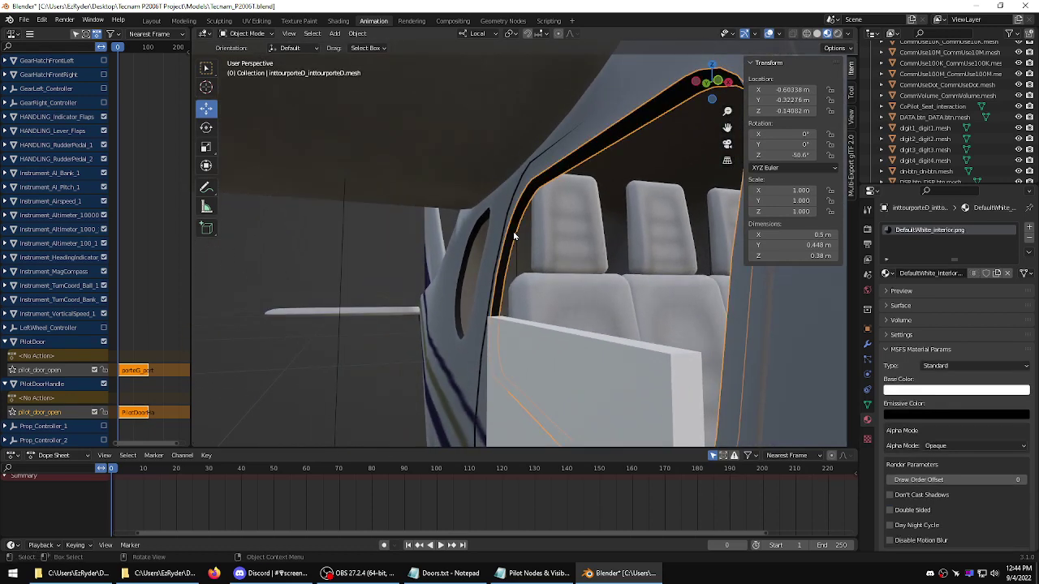
shift+click(491, 420)
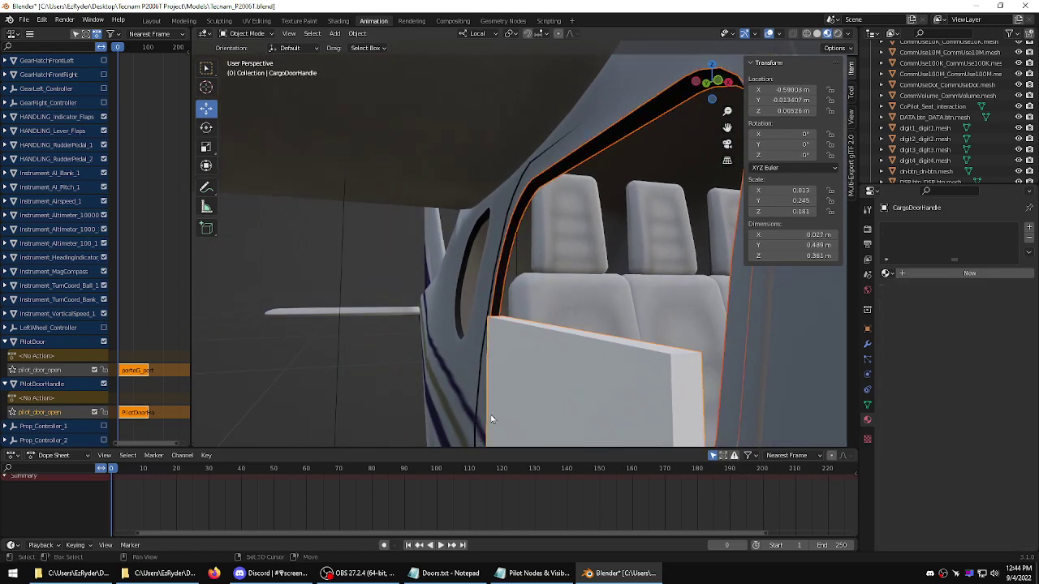
middle_drag(491, 418, 596, 379)
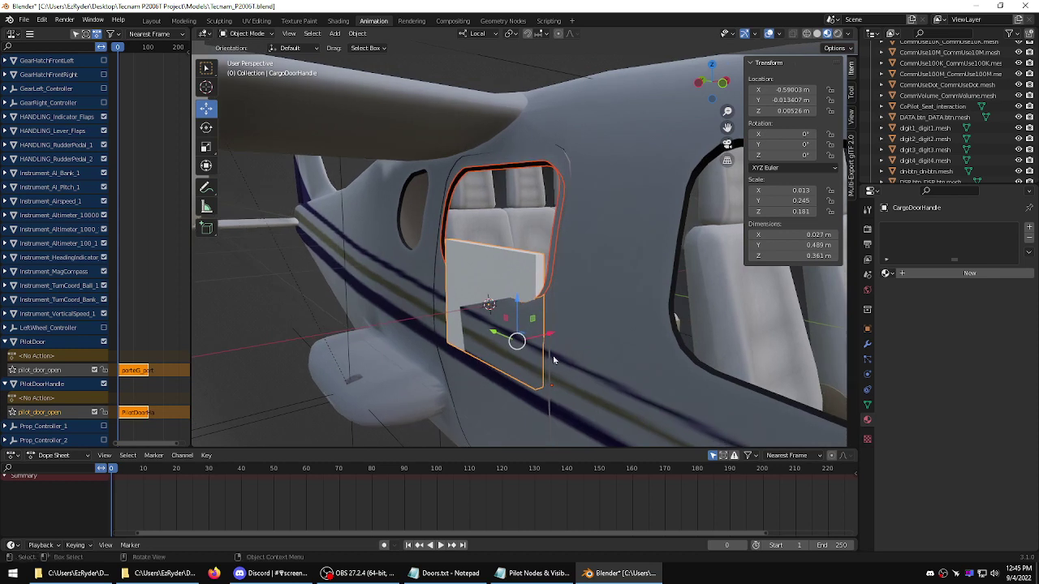
shift+click(466, 272)
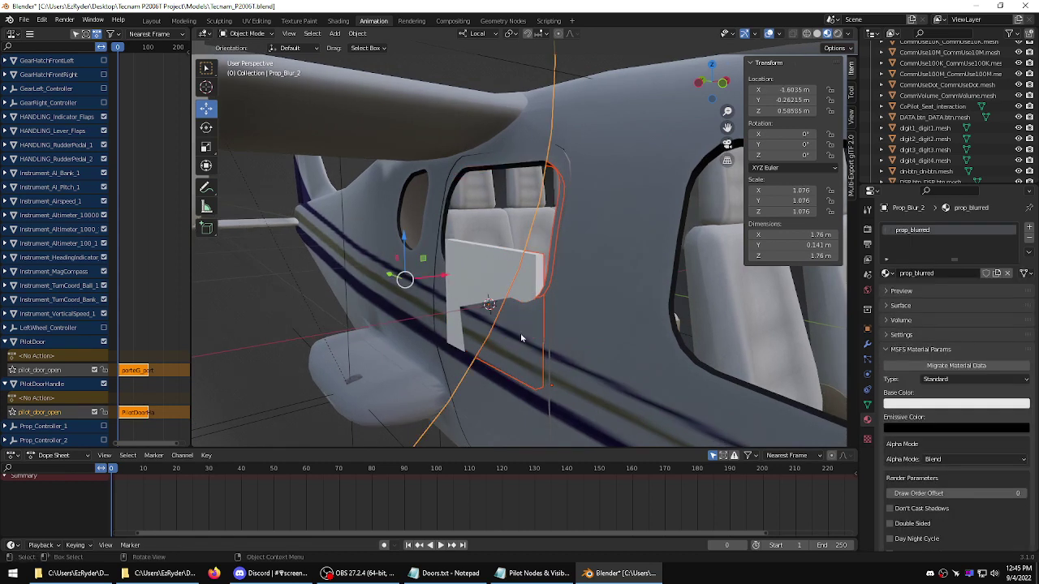
click(261, 342)
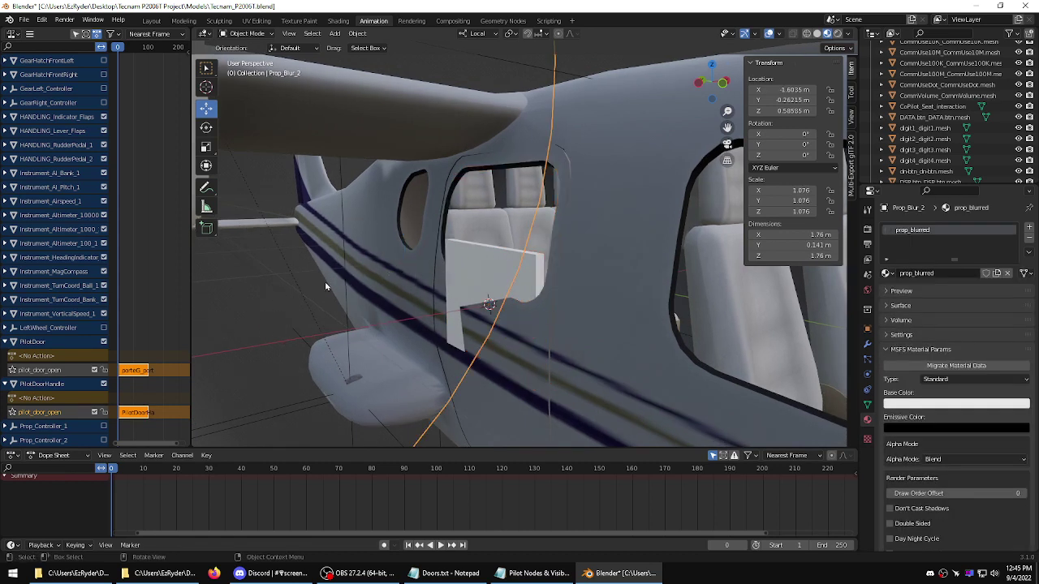
- Join the rear door's inner window frame and exterior shell with its interior panel, intporteD, into a single mesh
click(446, 226)
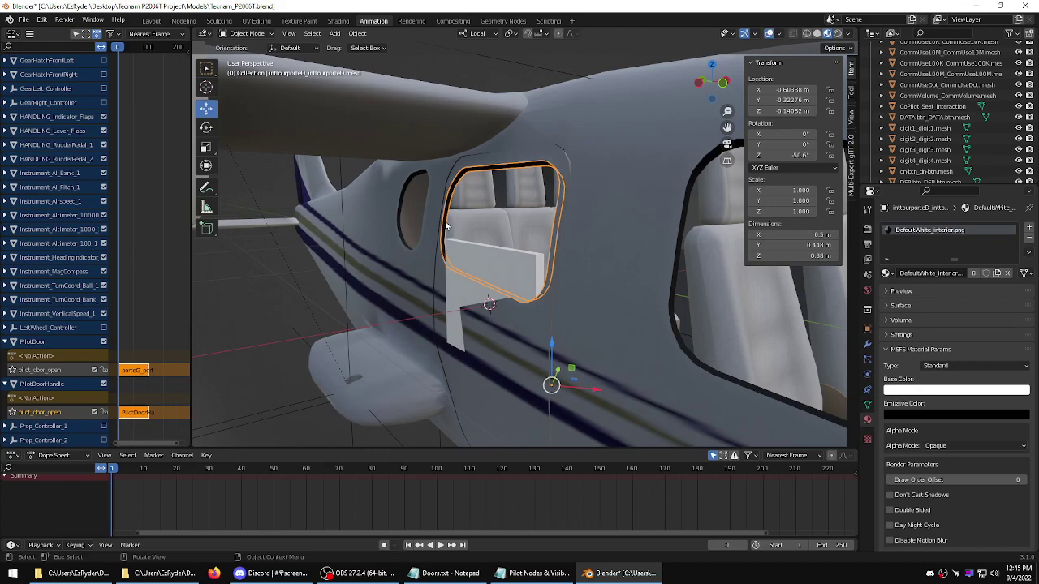
click(487, 397)
ctrl+middle_drag(487, 398, 398, 354)
scroll(471, 349, down, 5)
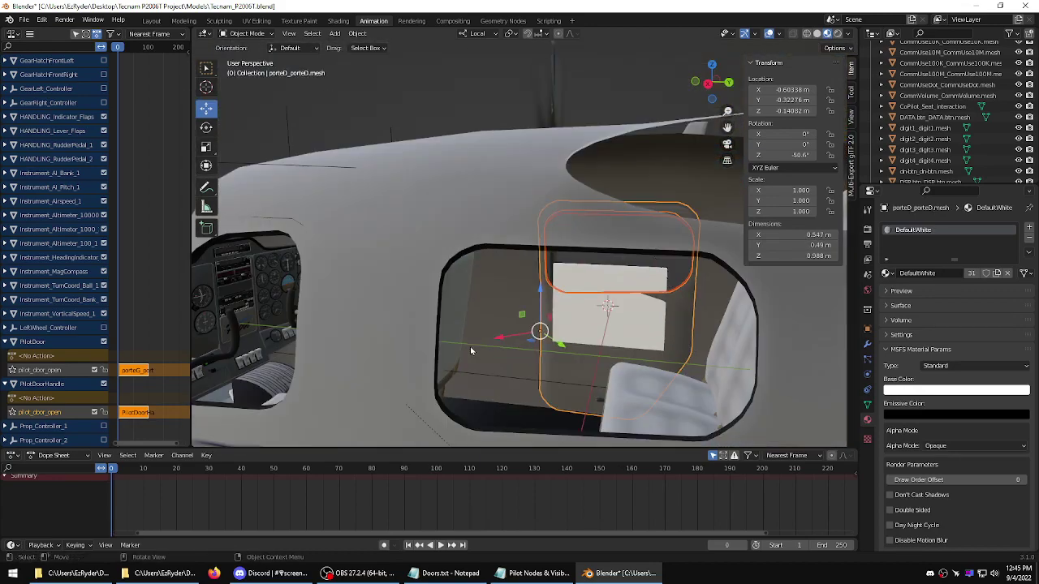
scroll(487, 364, up, 8)
scroll(546, 365, down, 5)
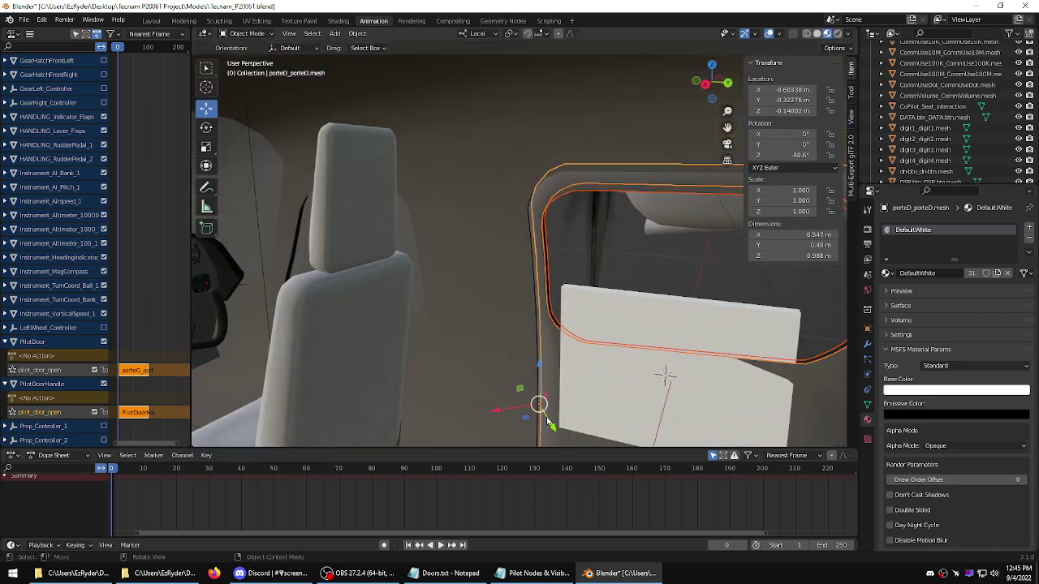
click(548, 363)
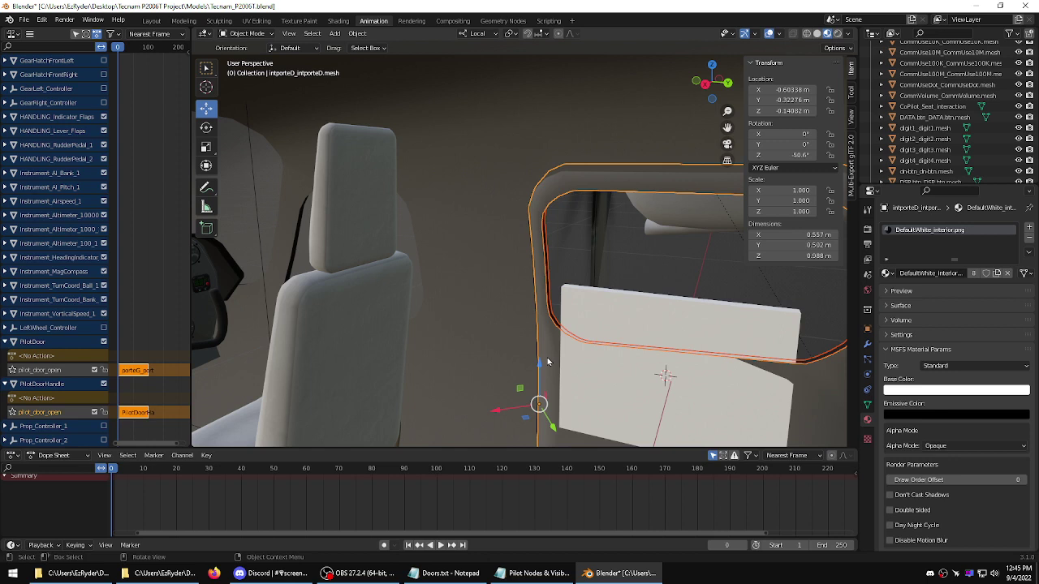
click(548, 363)
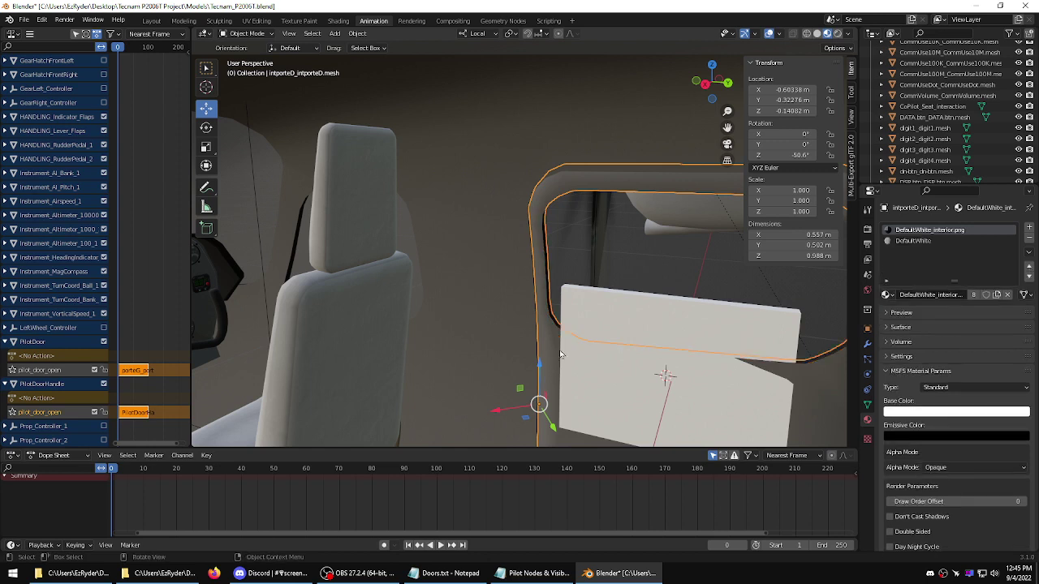
key(slash)
key(slash)
click(662, 254)
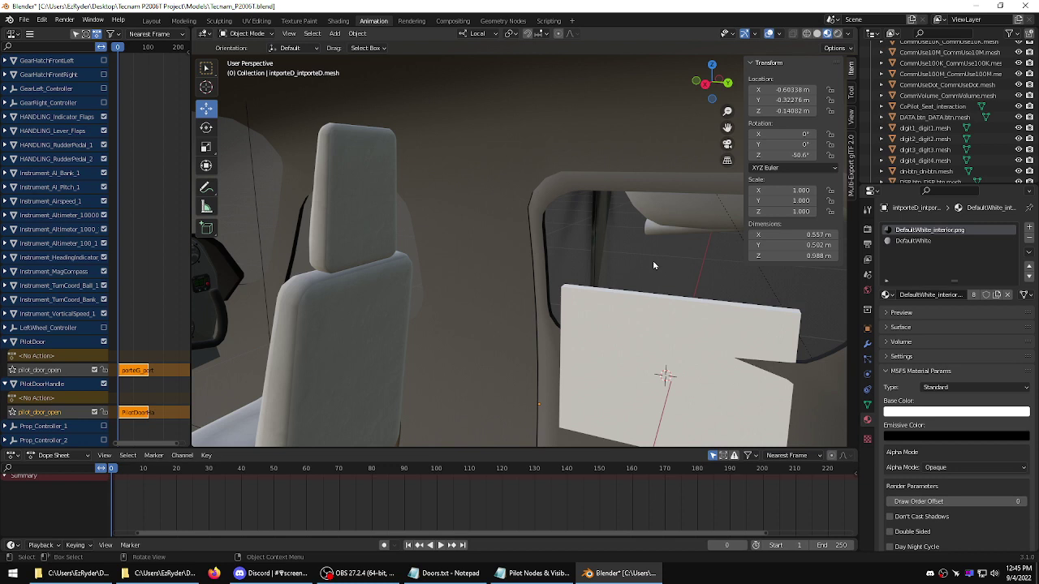
key(ctrl+z)
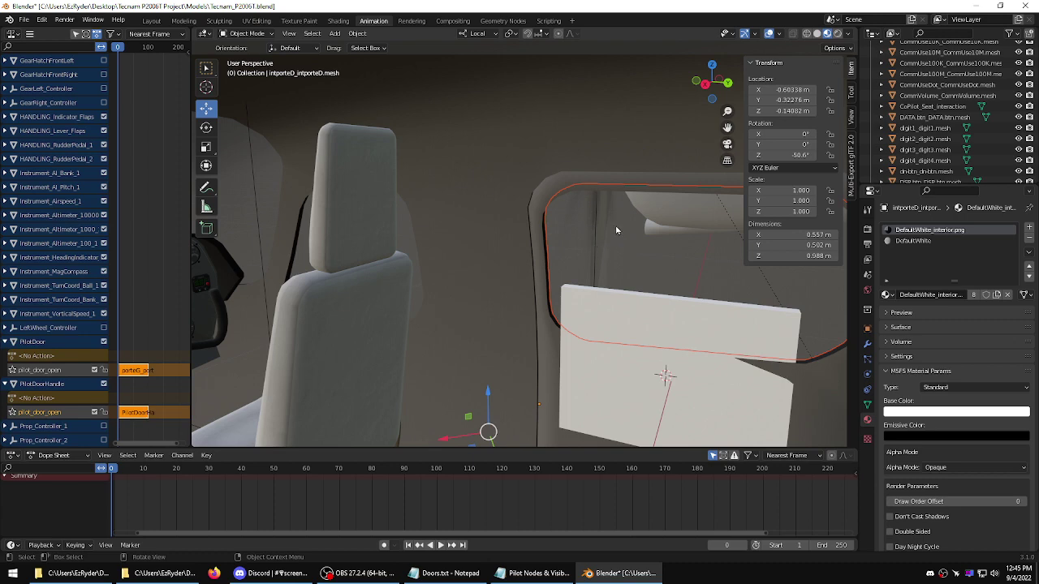
- Hide the green Occluder volume that covers the rear door's side of the fuselage
middle_drag(562, 265, 380, 327)
click(528, 410)
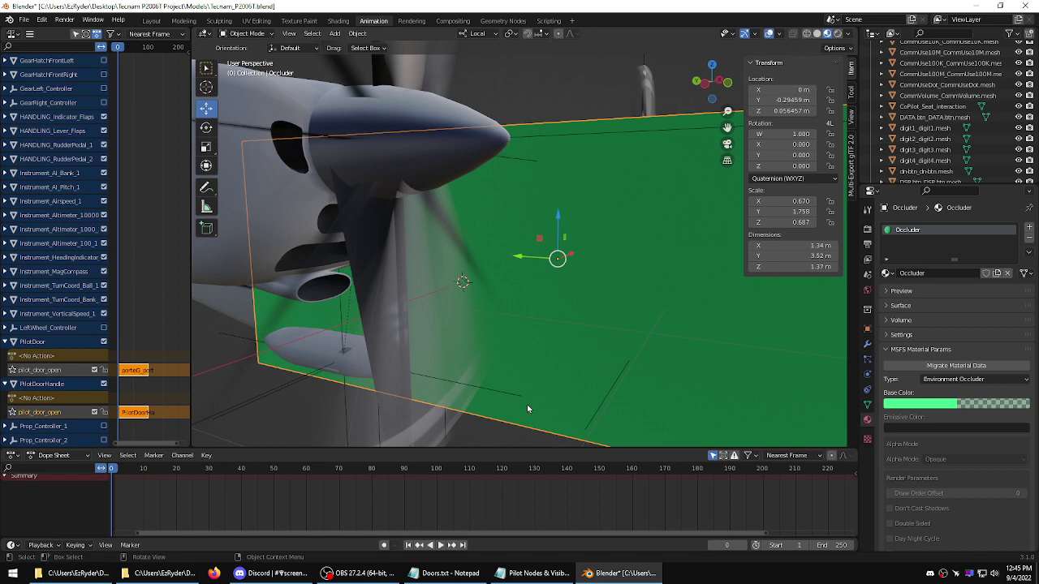
key(h)
middle_drag(496, 366, 465, 274)
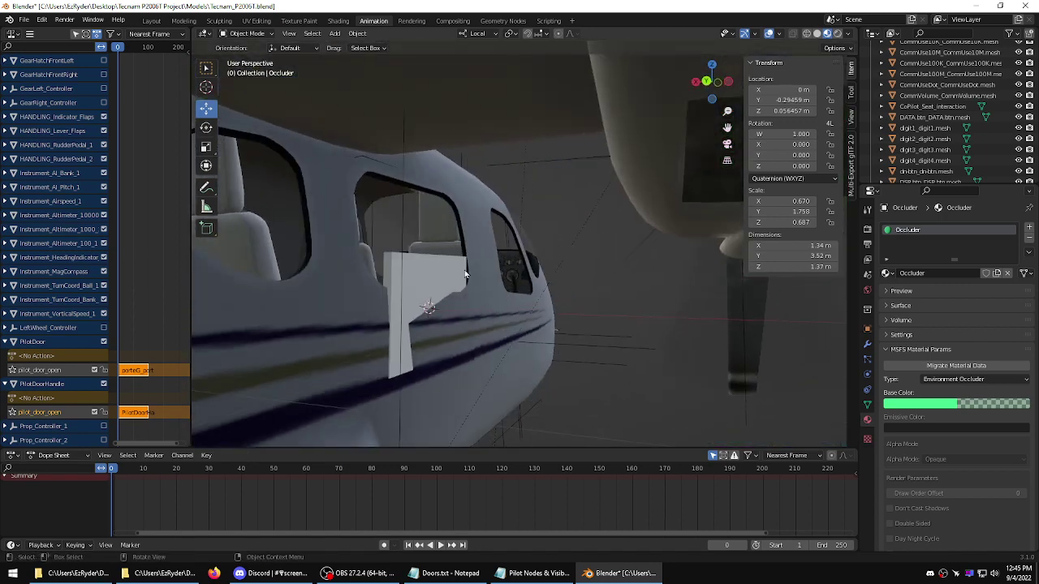
- Parent the rear door's window glass, vitreD, to the joined door mesh intporteD
click(411, 218)
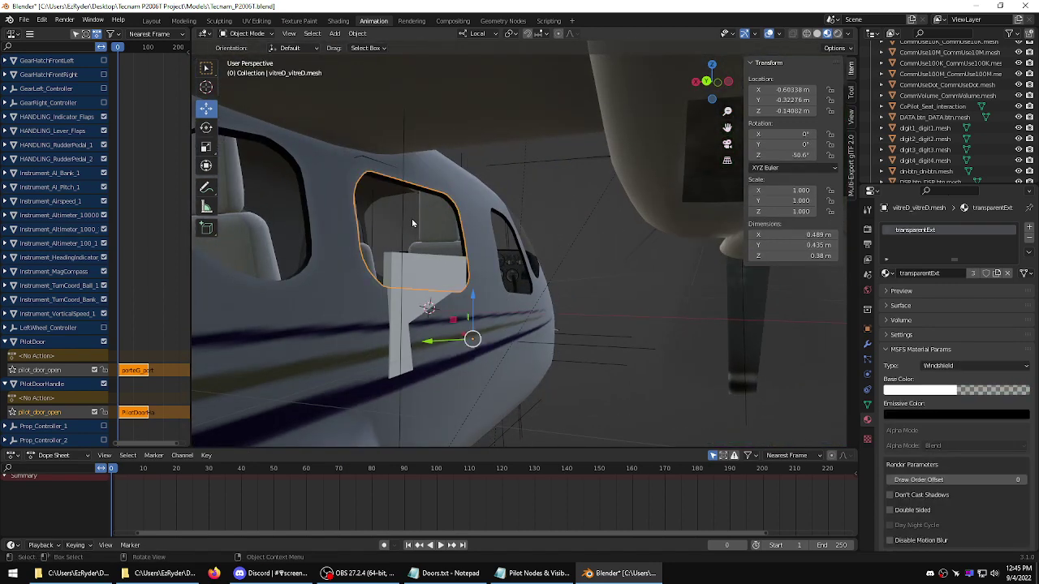
click(444, 412)
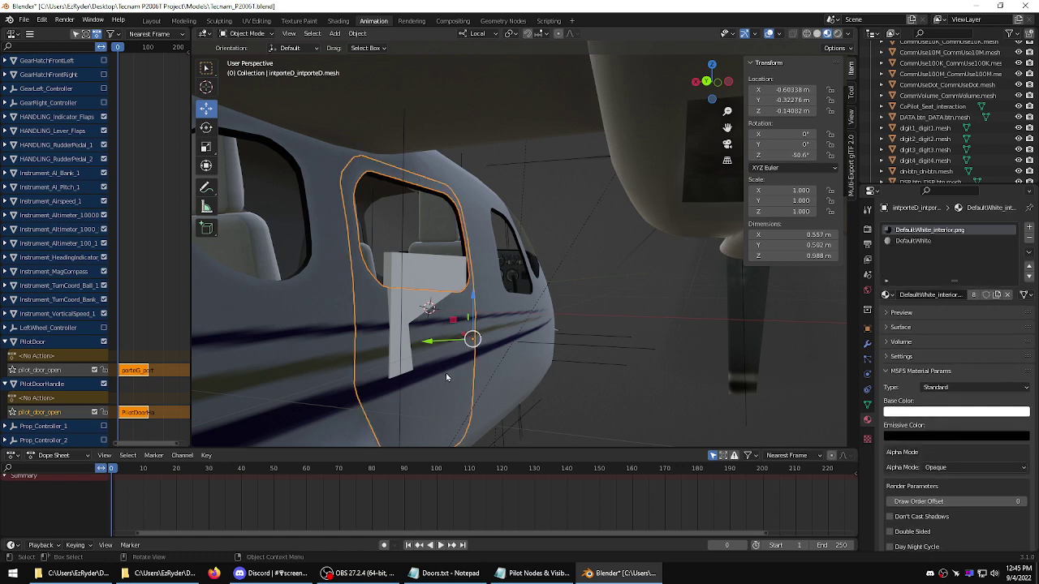
right_click(596, 273)
click(643, 276)
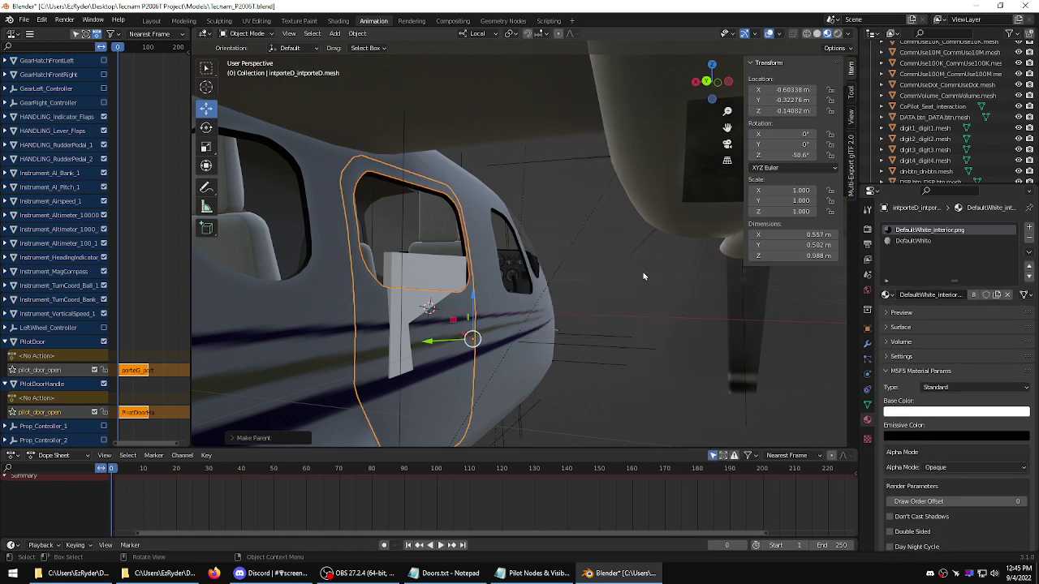
- Inspect the rear door from the side and above, and locate its intporteD.mesh entry in the scene's object list
middle_drag(588, 277, 568, 304)
scroll(584, 308, up, 6)
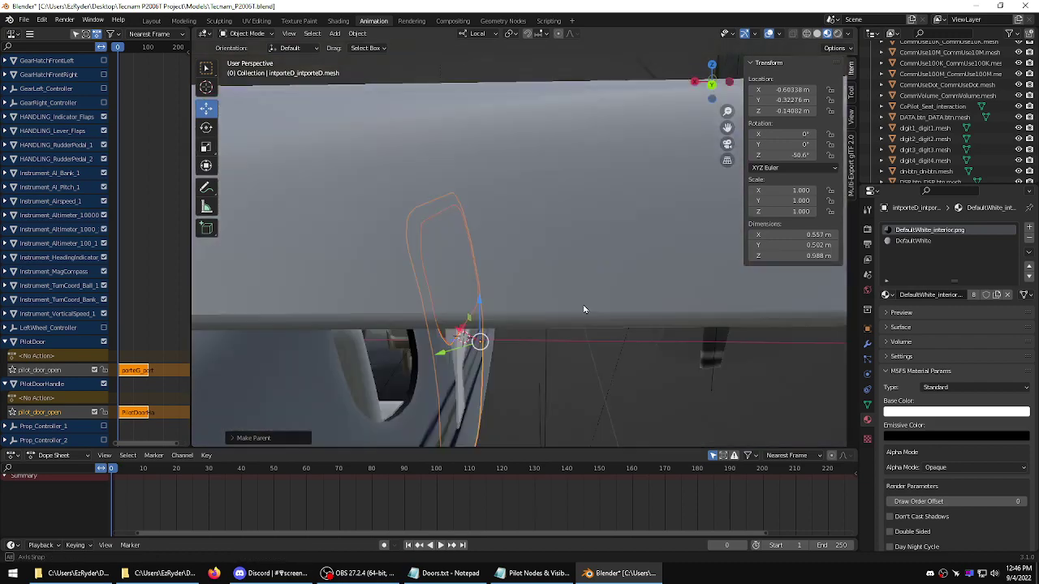
middle_drag(656, 308, 574, 394)
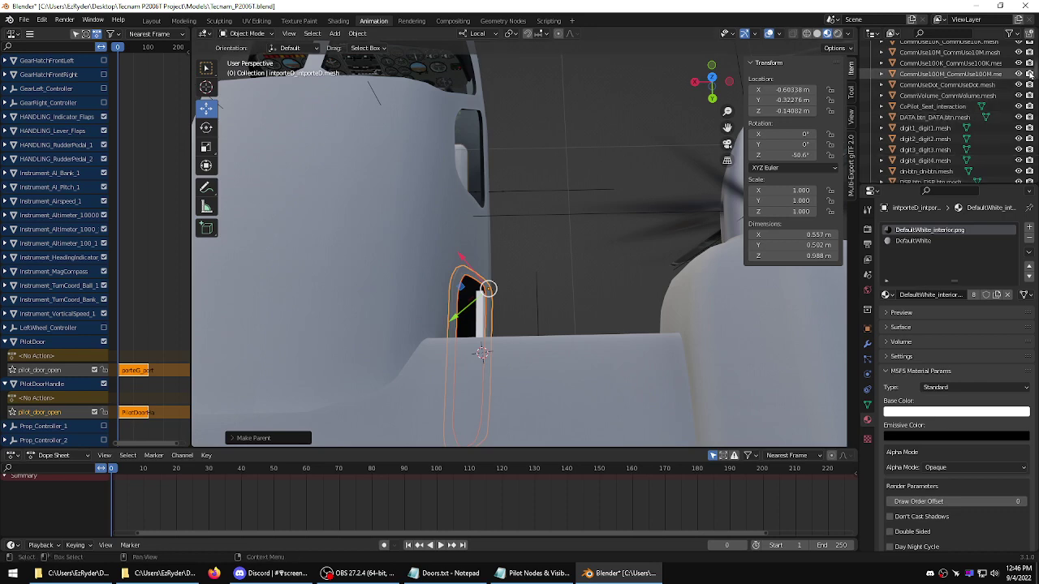
scroll(1035, 71, up, 10)
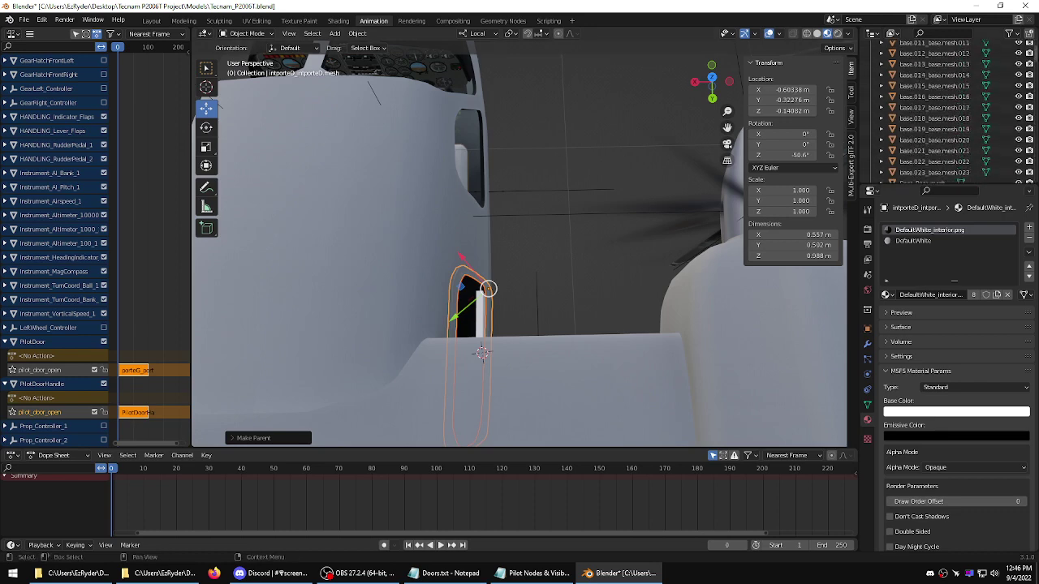
scroll(957, 112, down, 12)
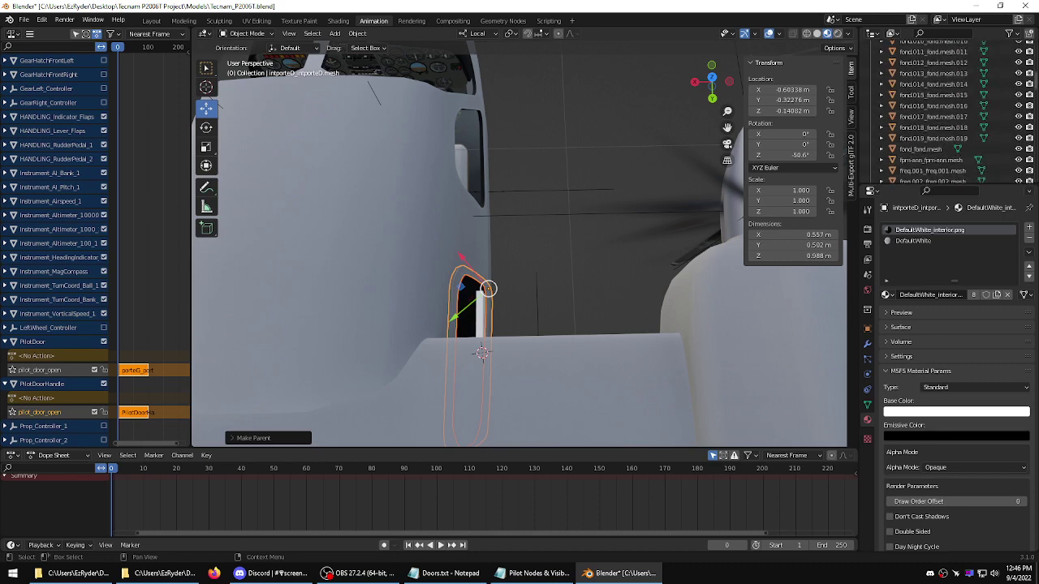
scroll(949, 112, down, 15)
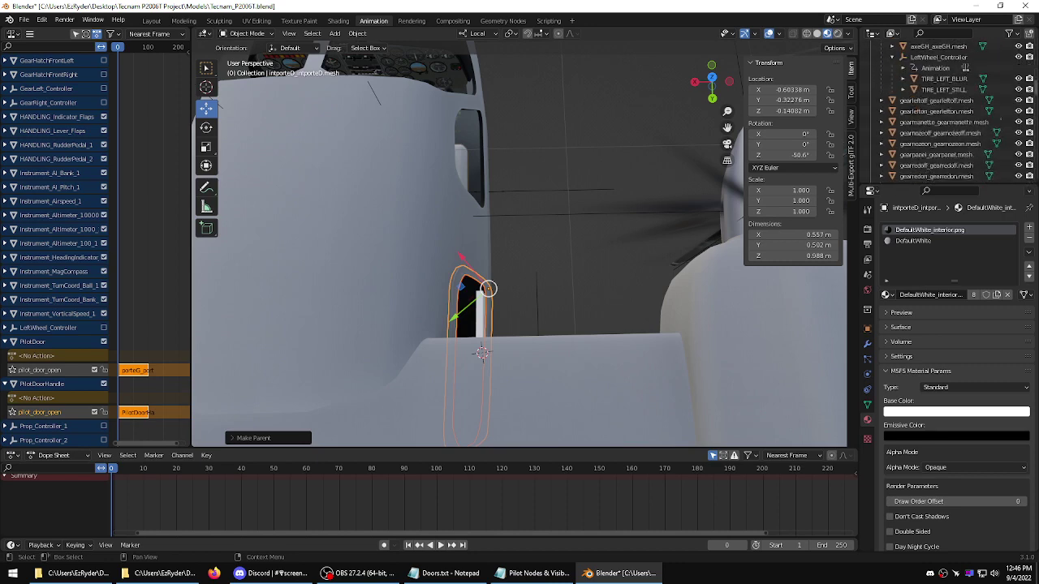
scroll(958, 114, down, 15)
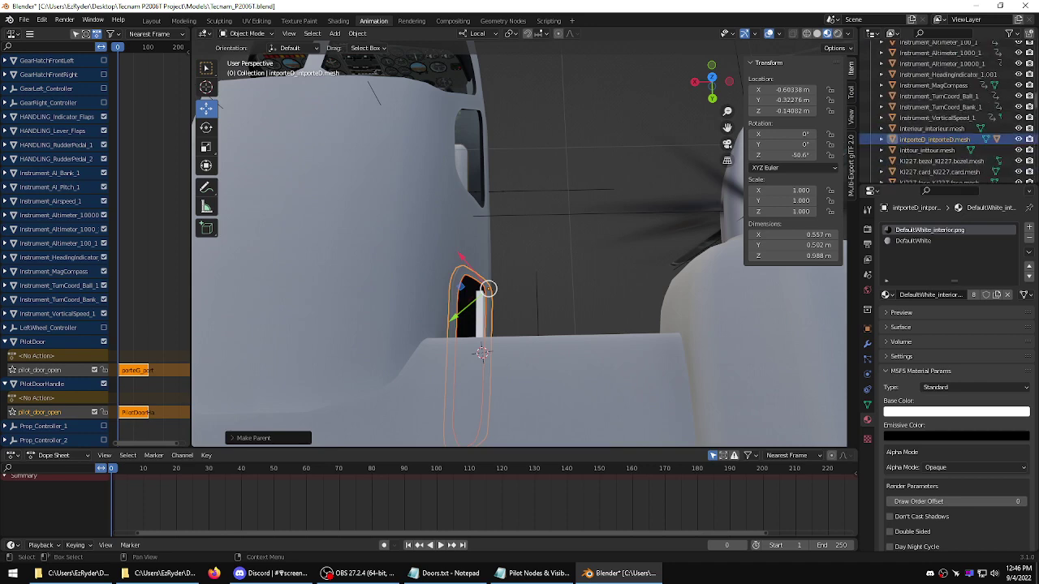
click(532, 573)
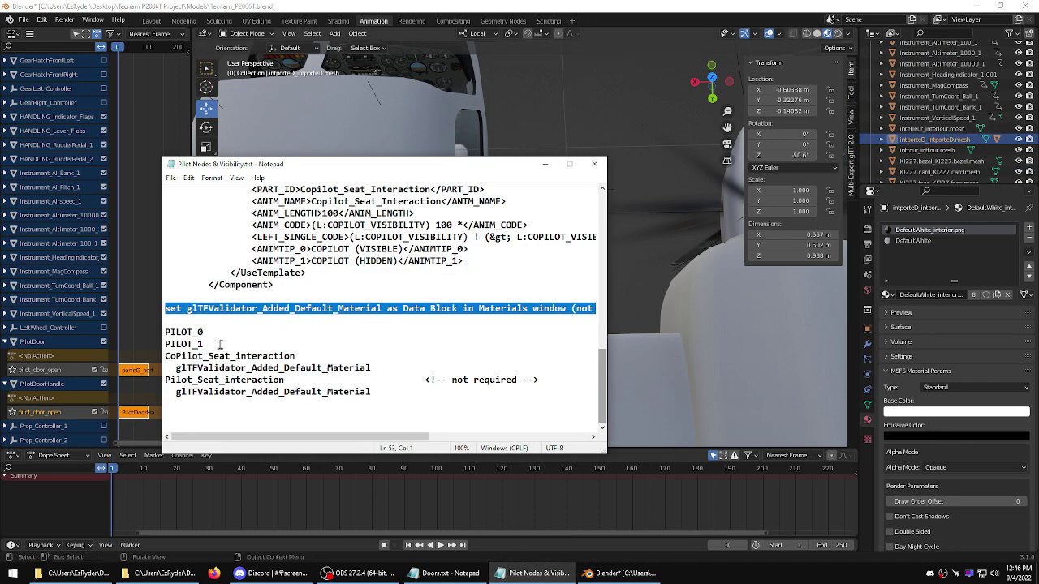
scroll(215, 346, up, 3)
scroll(223, 343, down, 3)
scroll(222, 343, up, 5)
drag(537, 164, 576, 150)
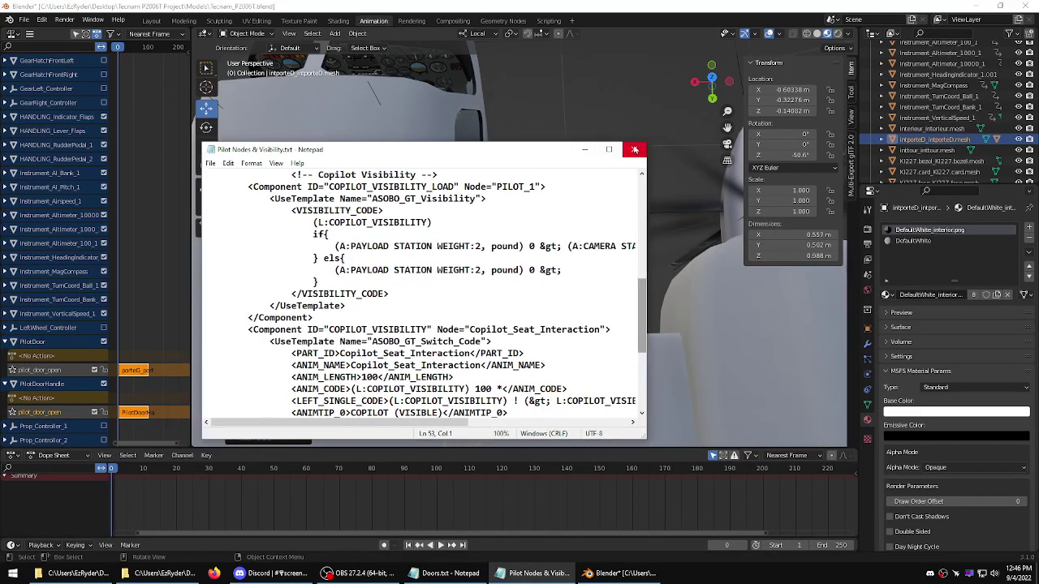
click(635, 149)
- Switch to Doors.txt in Notepad and copy the name CargoDoor
click(446, 573)
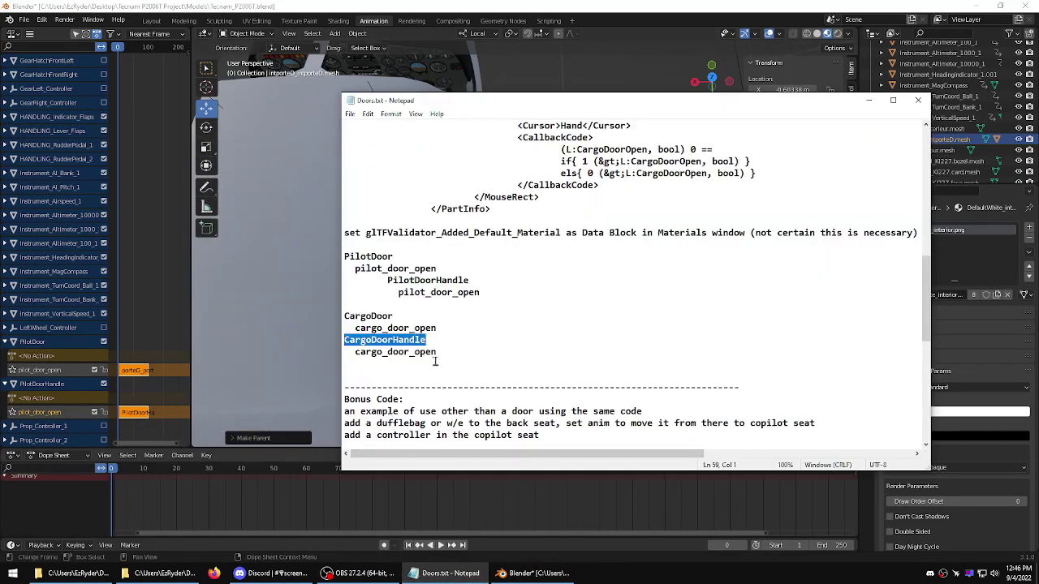
drag(399, 315, 339, 317)
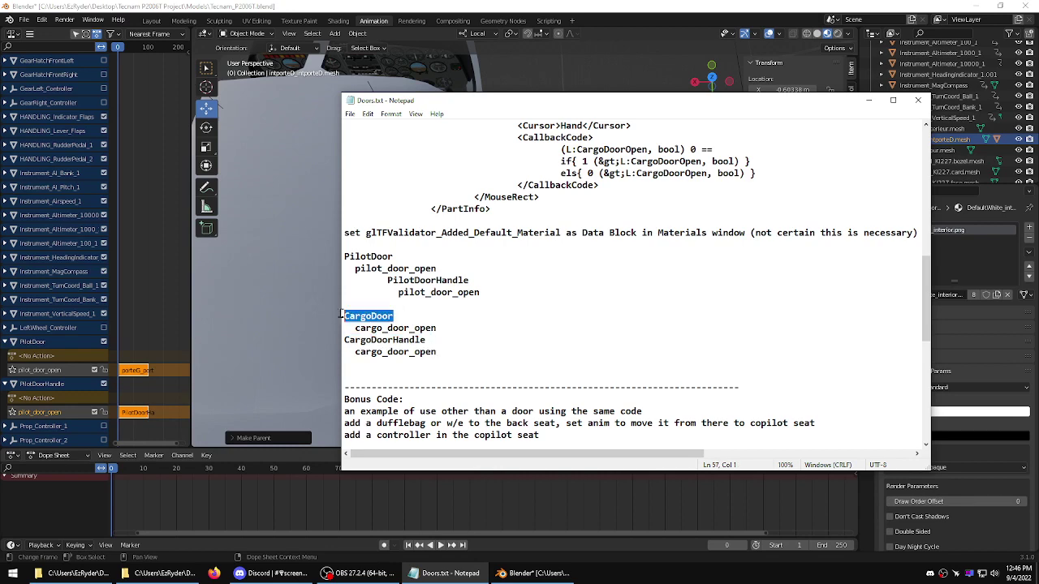
right_click(370, 311)
click(395, 346)
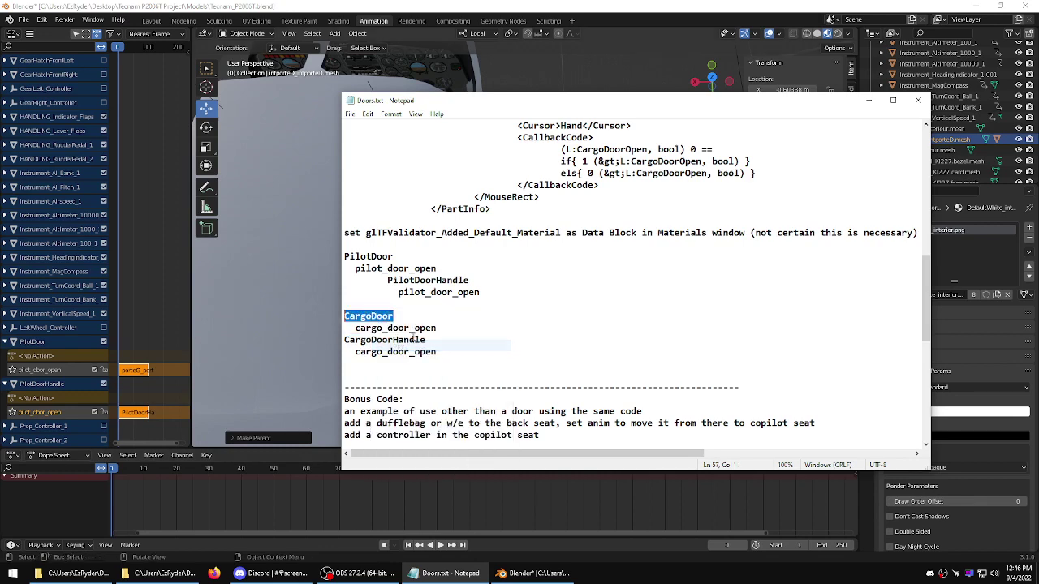
- Switch back to Blender and rename the joined rear door object intporteD as CargoDoor
click(855, 50)
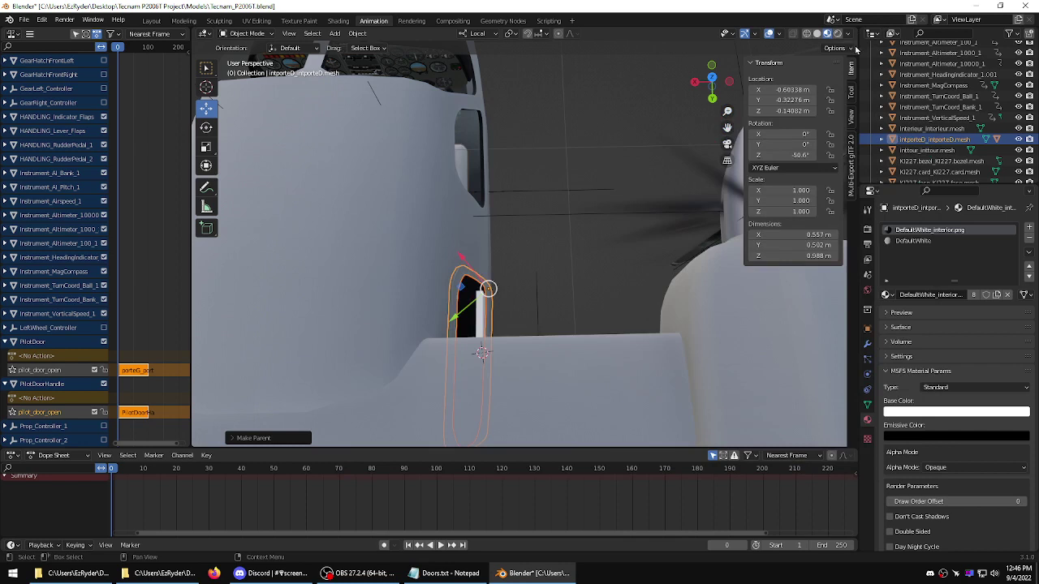
double_click(930, 143)
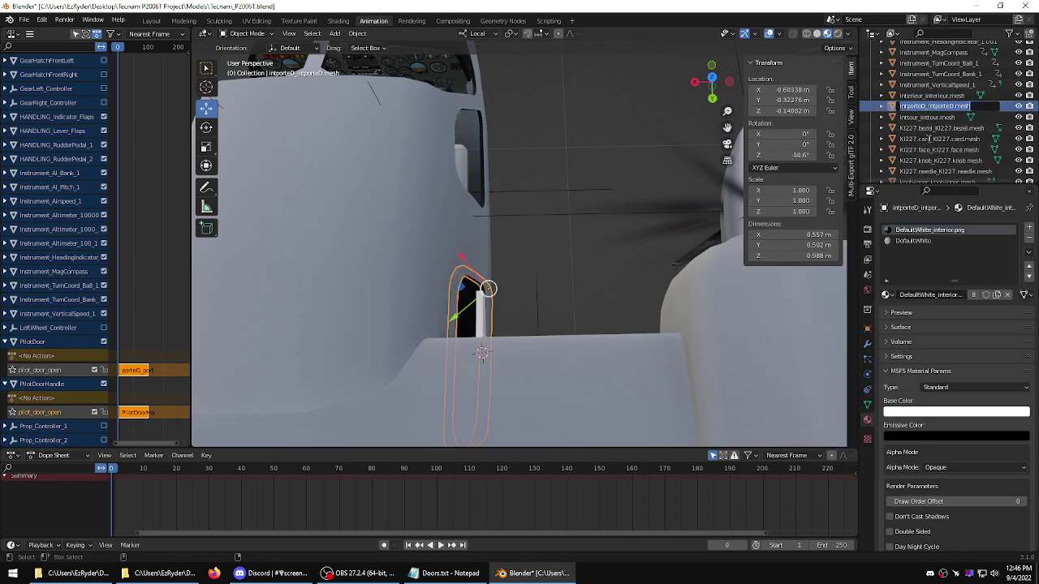
text(CargoDoor)
key(Return)
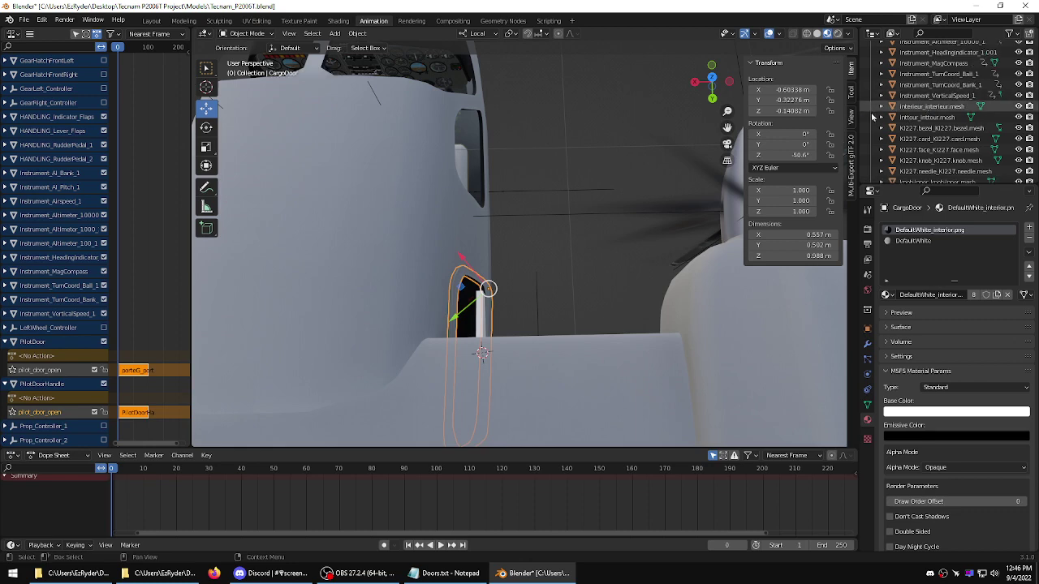
- Find CargoDoor in the object hierarchy and rename its child window glass, vitreD, as CargoDoorWindow
drag(1036, 103, 1036, 40)
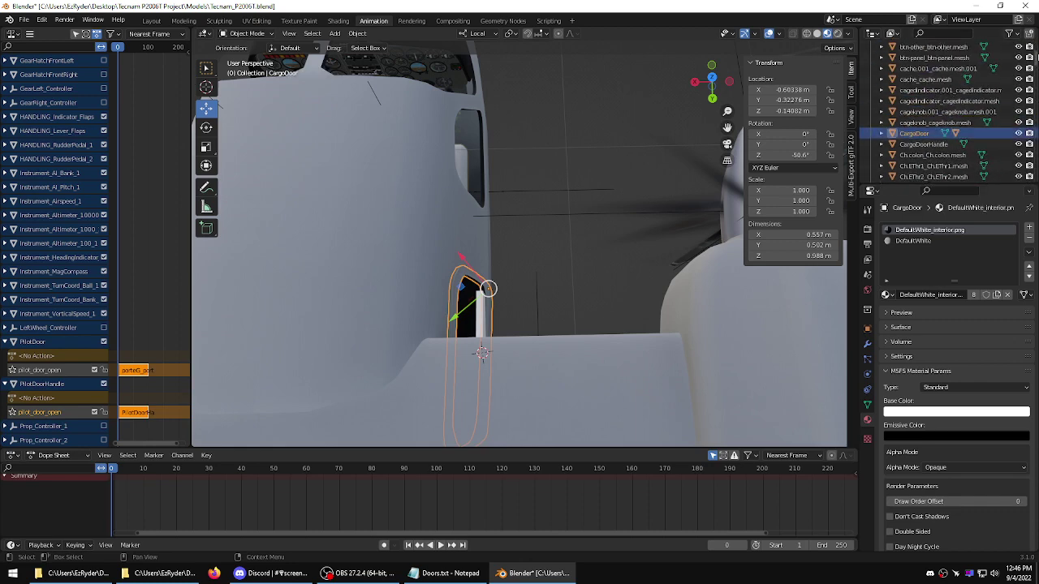
click(882, 133)
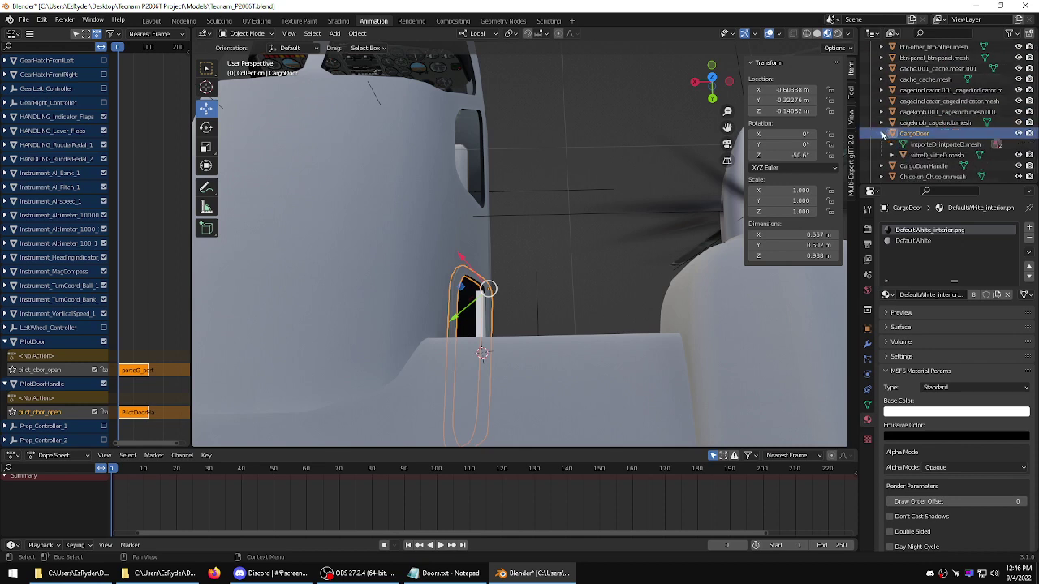
click(929, 156)
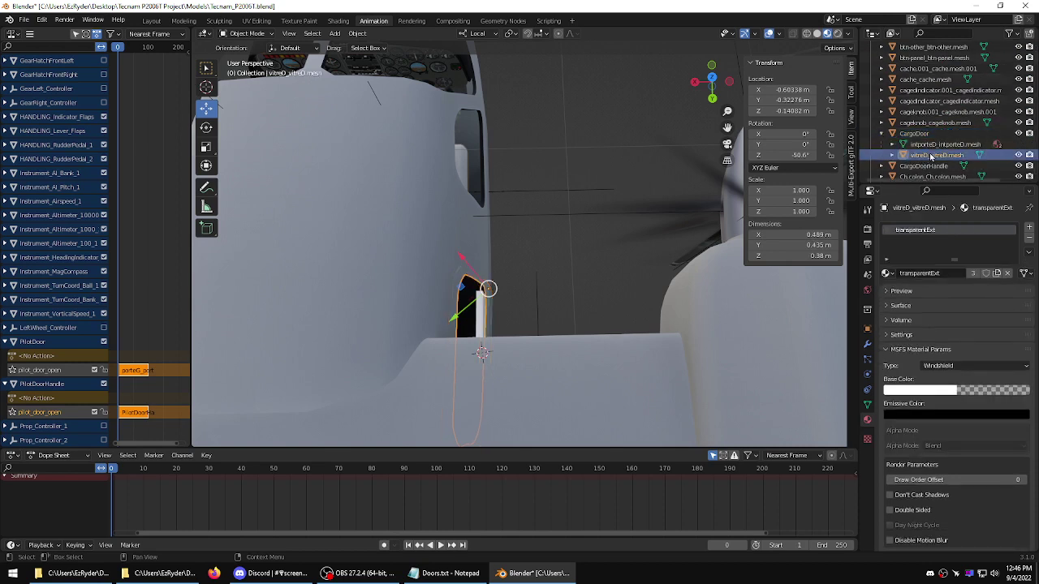
double_click(931, 155)
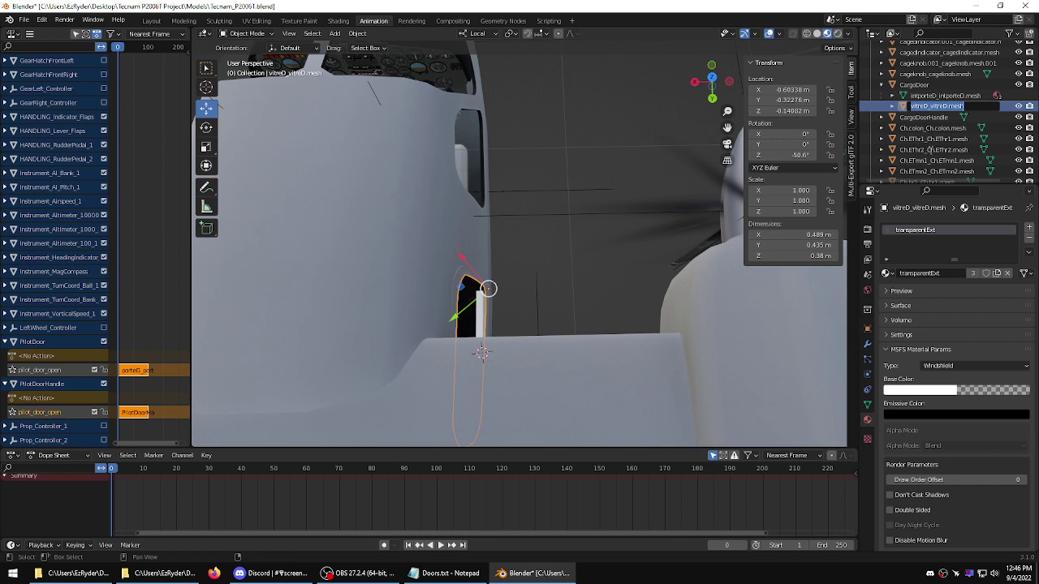
text(CARGO)
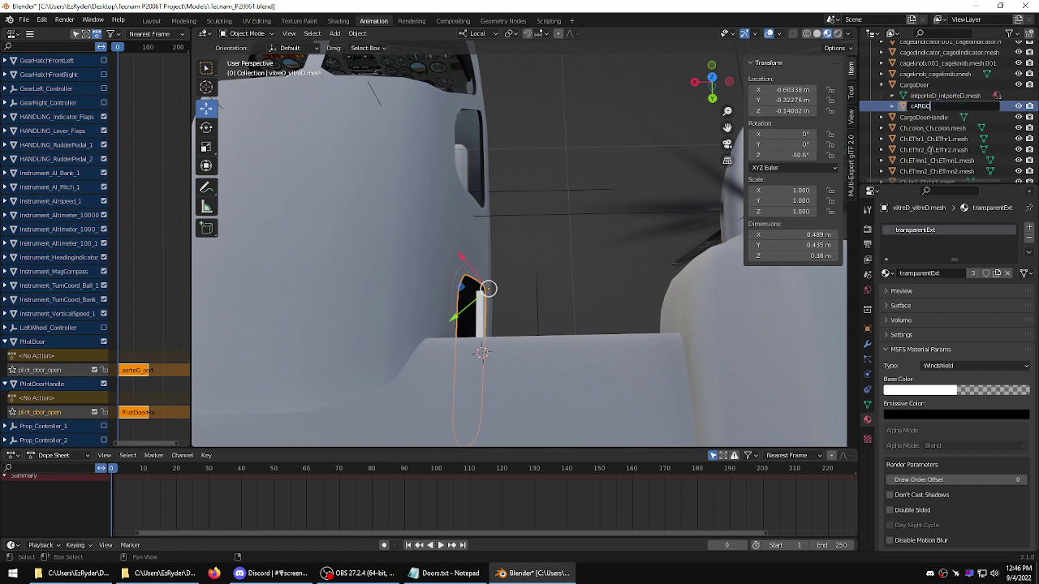
text(DOOR_WINDOW)
key(BackSpace)
key(BackSpace)
key(BackSpace)
key(BackSpace)
key(BackSpace)
key(BackSpace)
key(BackSpace)
key(BackSpace)
key(BackSpace)
text(CargoDoorWindow)
key(Return)
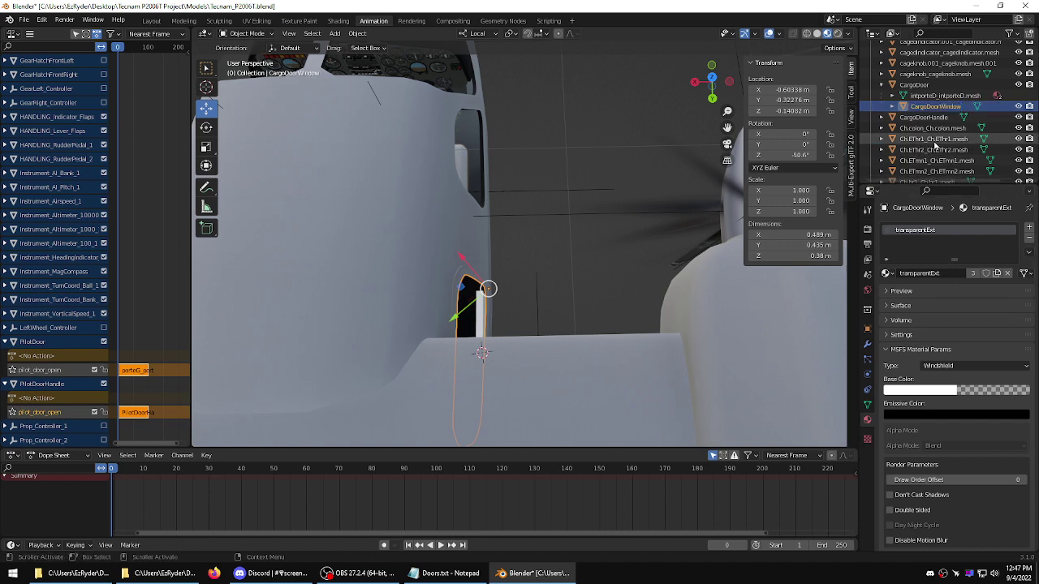
- Select CargoDoor and insert a Location & Rotation keyframe for its closed position at frame 0
click(881, 85)
click(911, 85)
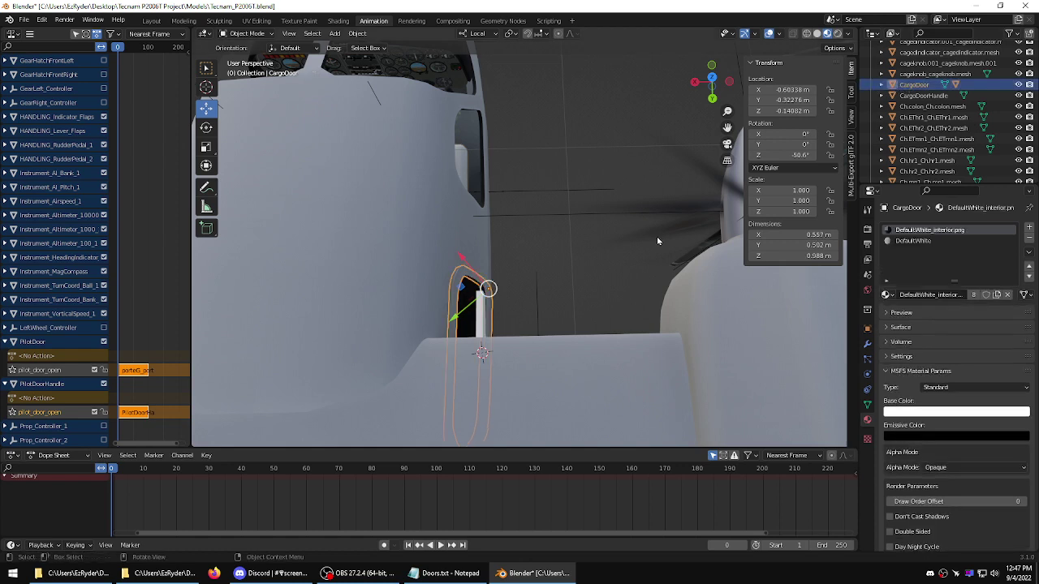
click(206, 166)
click(207, 128)
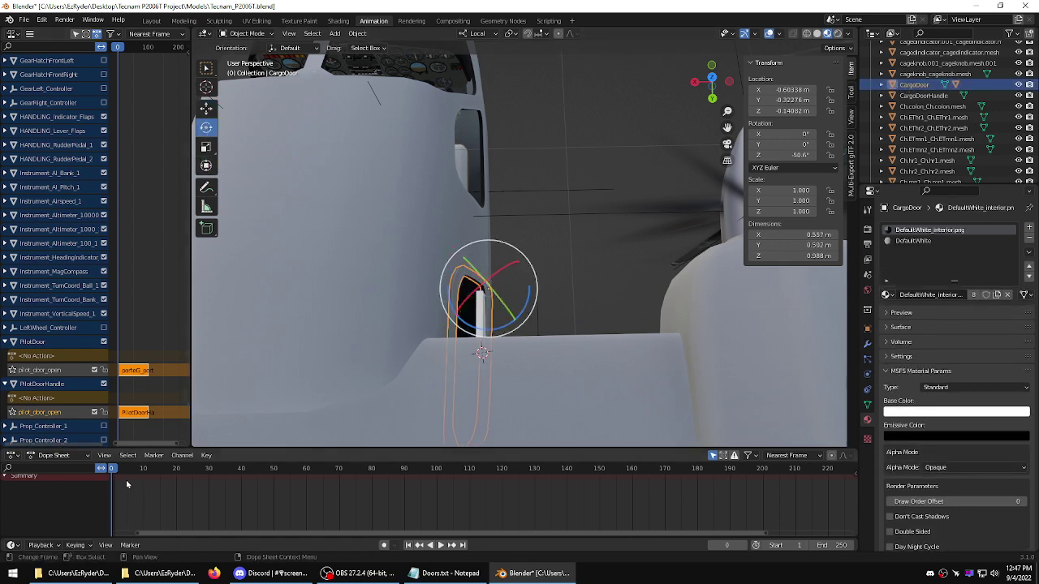
click(88, 546)
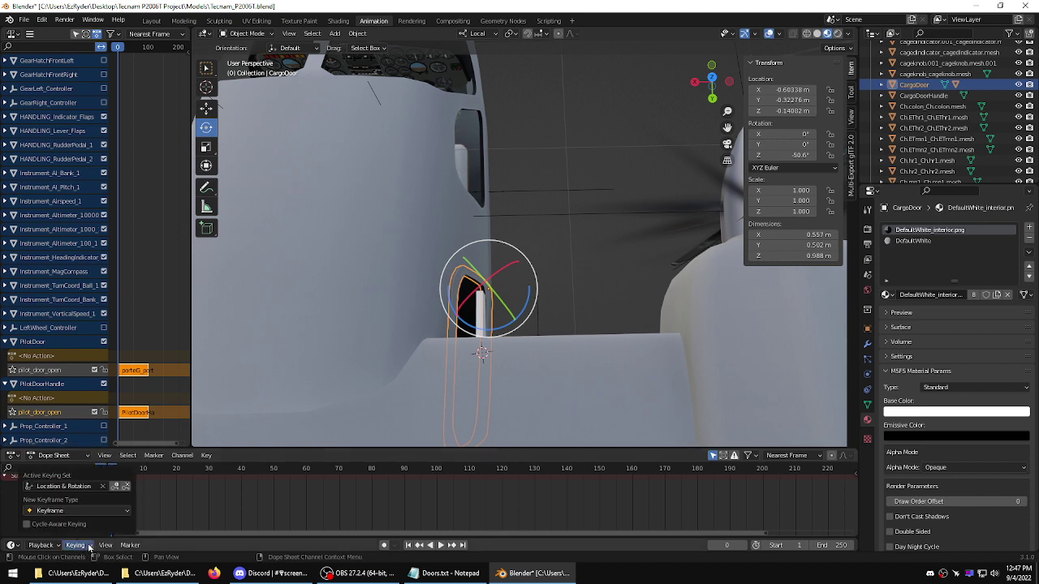
click(115, 487)
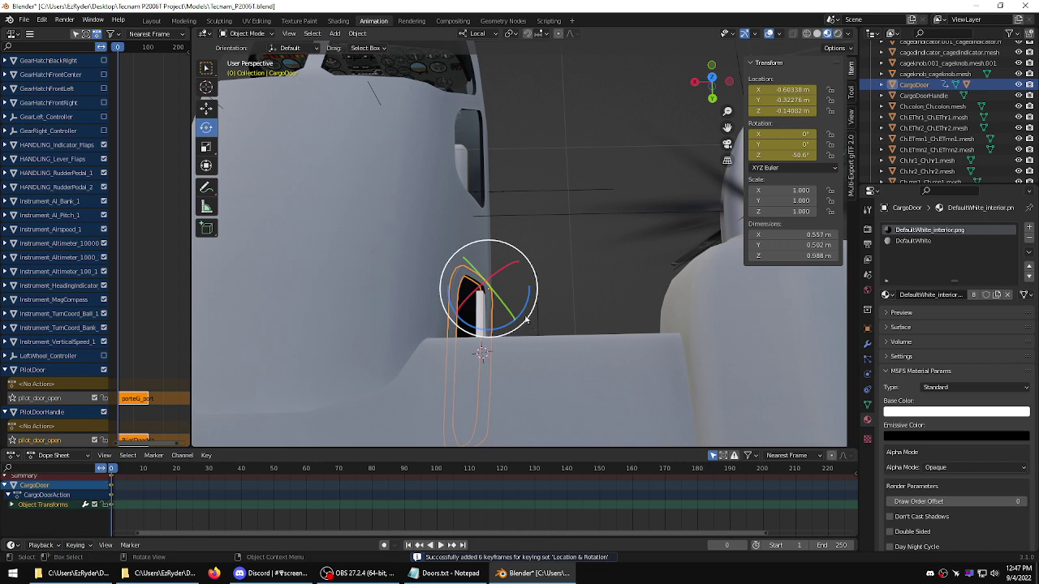
- At frame 100, swing CargoDoor open to a Z rotation of about 17.5° and insert a Location & Rotation keyframe
drag(491, 328, 523, 370)
drag(526, 304, 535, 307)
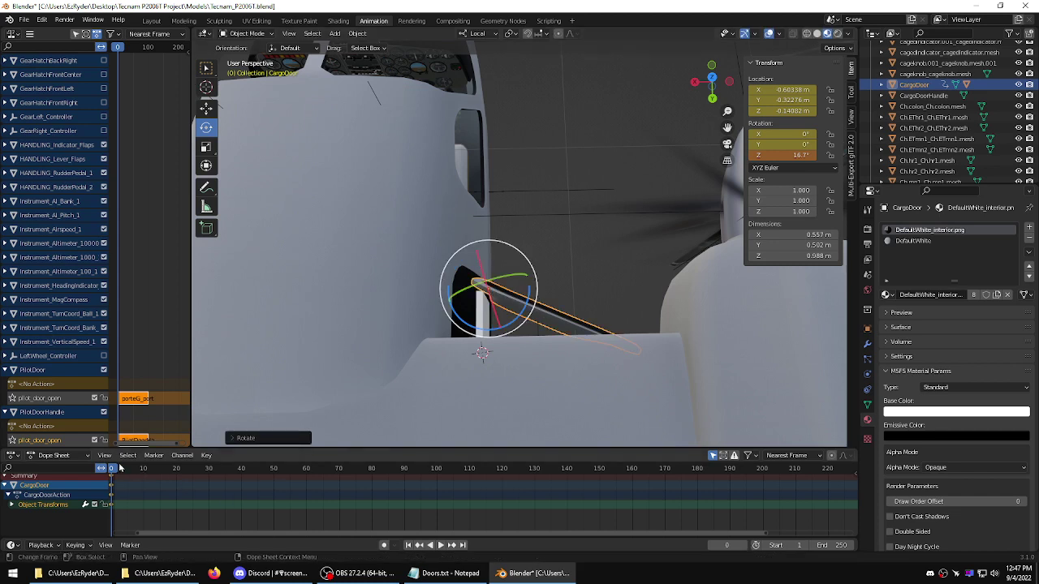
key(space)
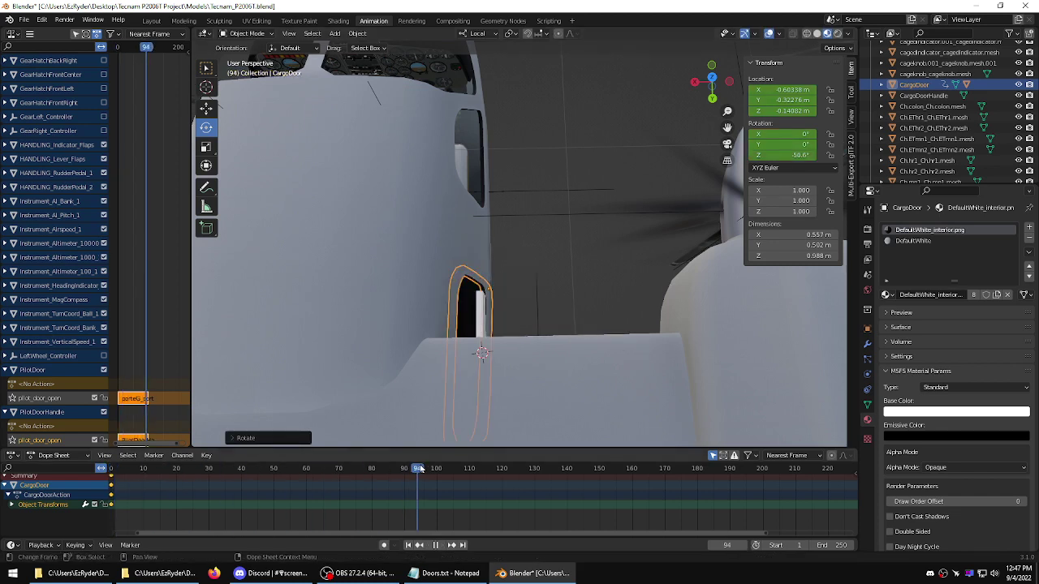
key(space)
middle_drag(354, 484, 377, 483)
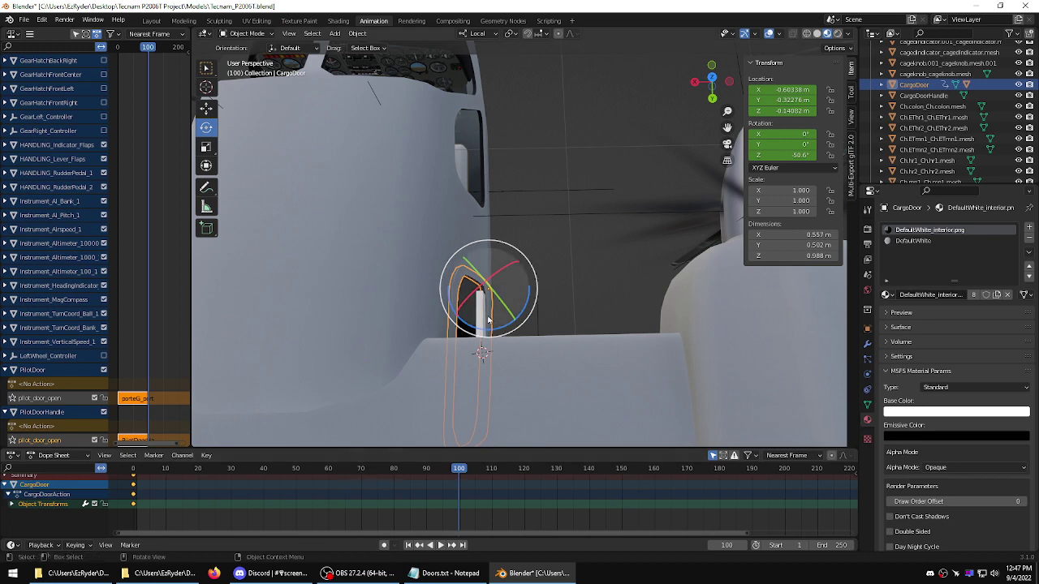
drag(487, 326, 516, 362)
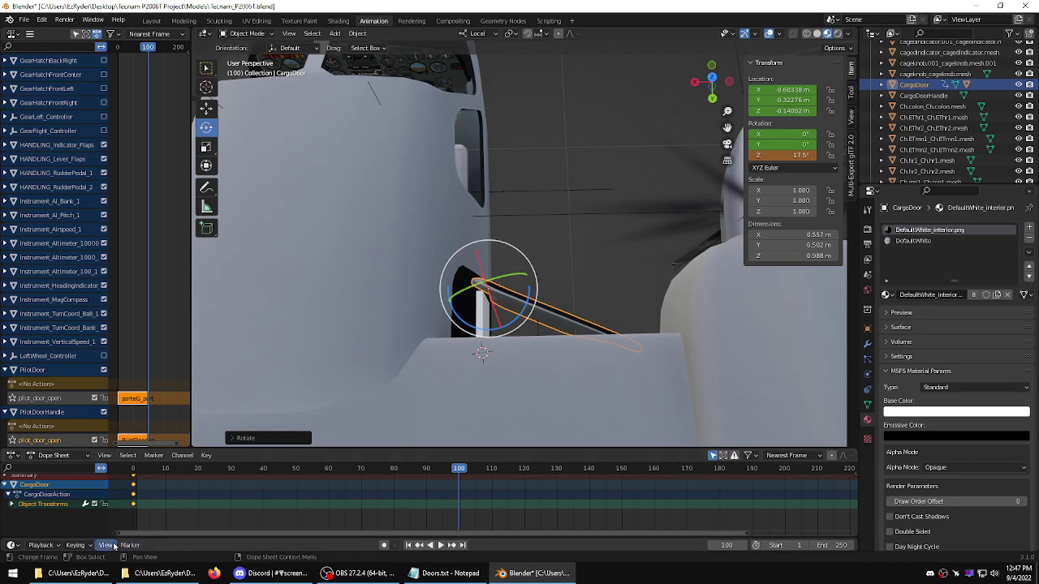
click(76, 545)
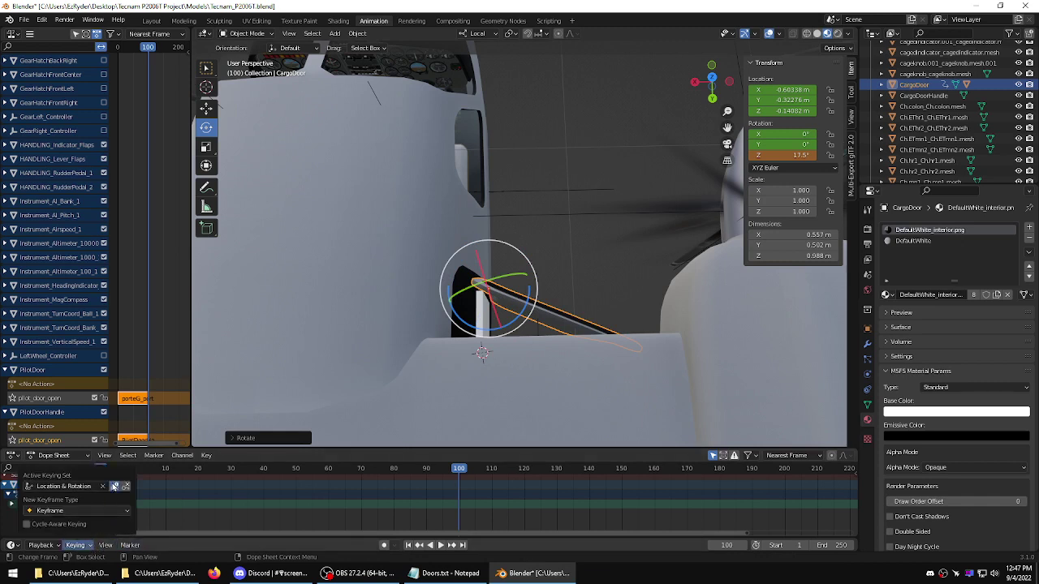
click(114, 485)
- Set CargoDoor's keyframes to linear interpolation and play back the door opening
right_click(135, 491)
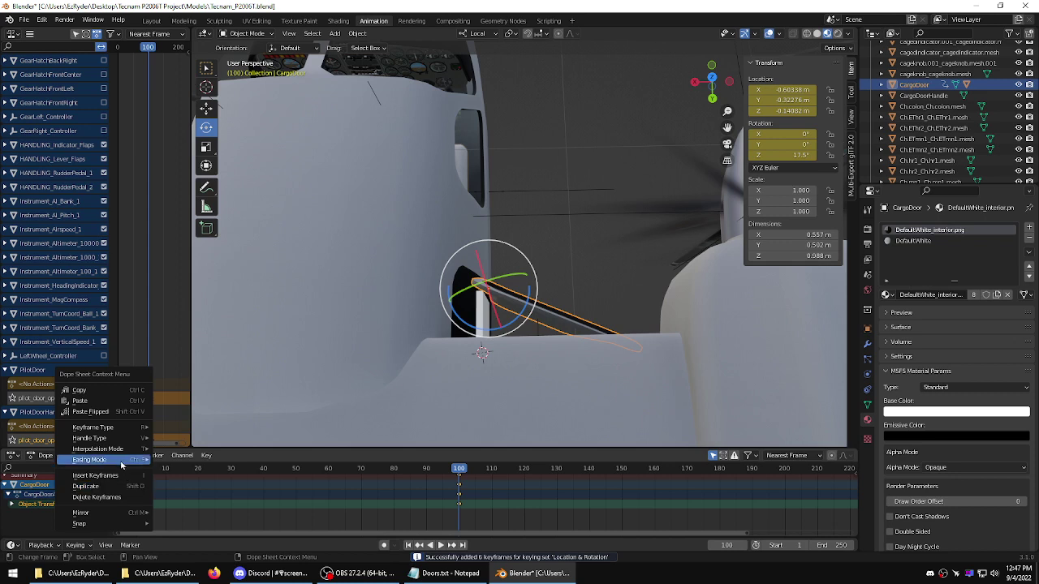
mouse_move(121, 450)
click(178, 478)
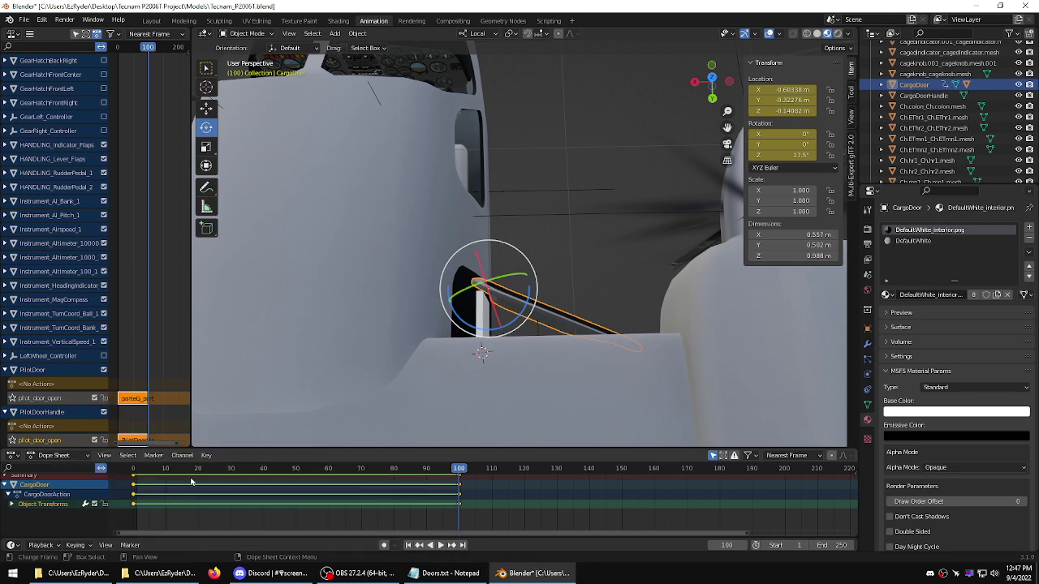
key(space)
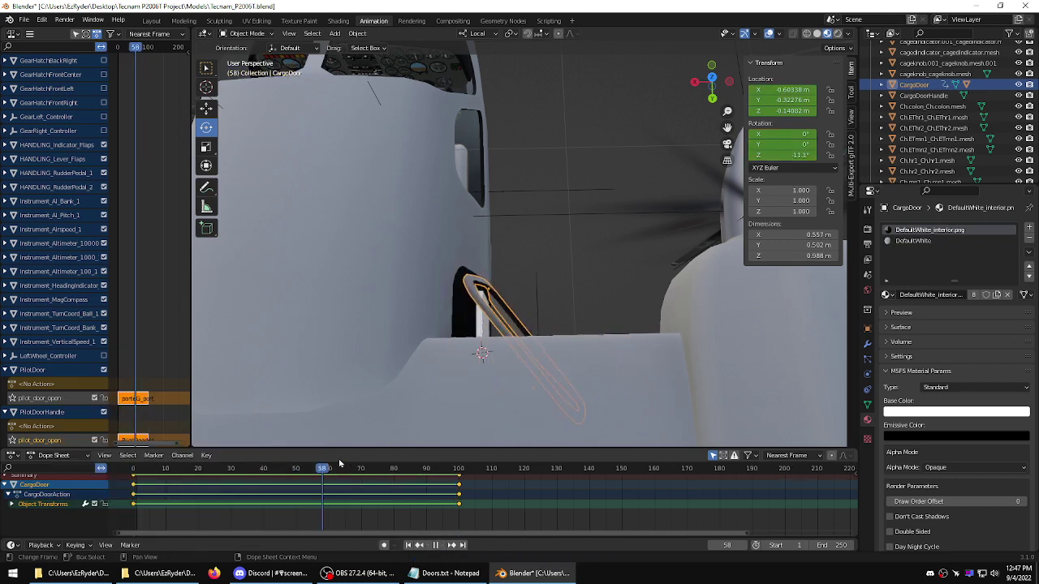
key(Escape)
- Find CargoDoorAction in the nonlinear animation list and push it down into an NLA track
middle_drag(427, 348, 515, 261)
scroll(616, 267, up, 6)
scroll(515, 260, up, 2)
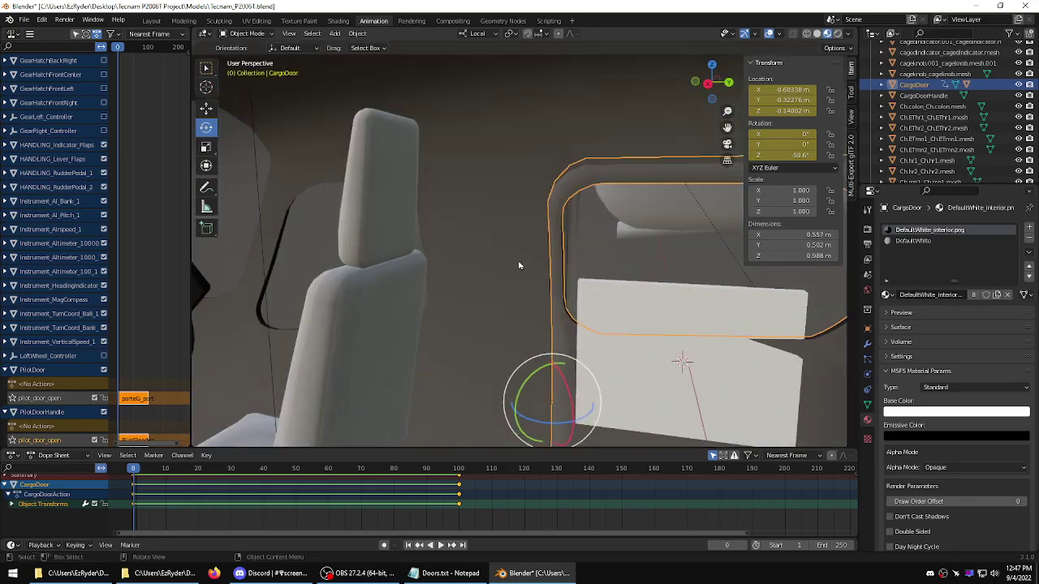
click(205, 72)
scroll(83, 304, down, 3)
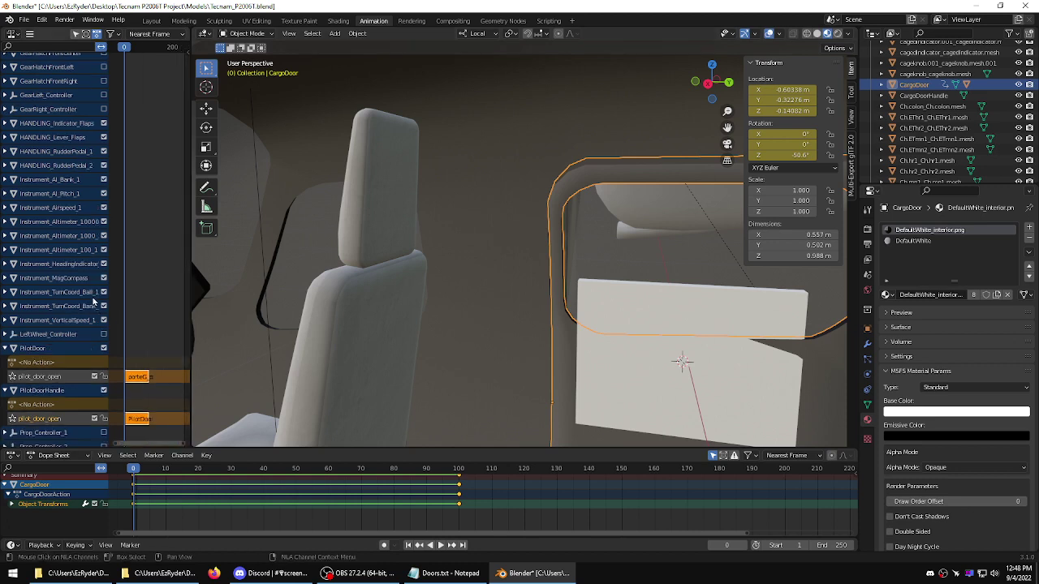
scroll(185, 284, up, 1)
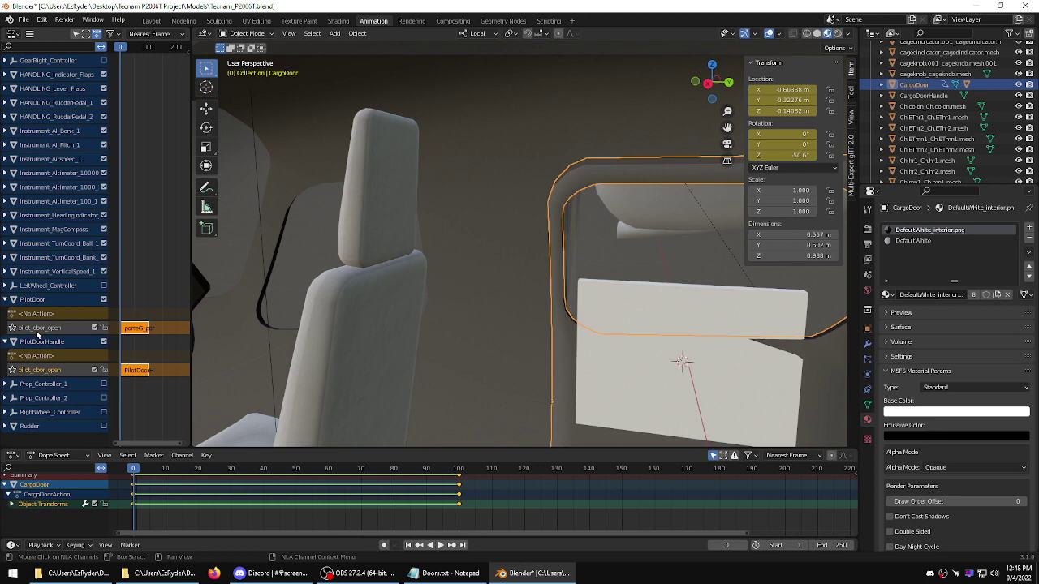
scroll(40, 328, up, 8)
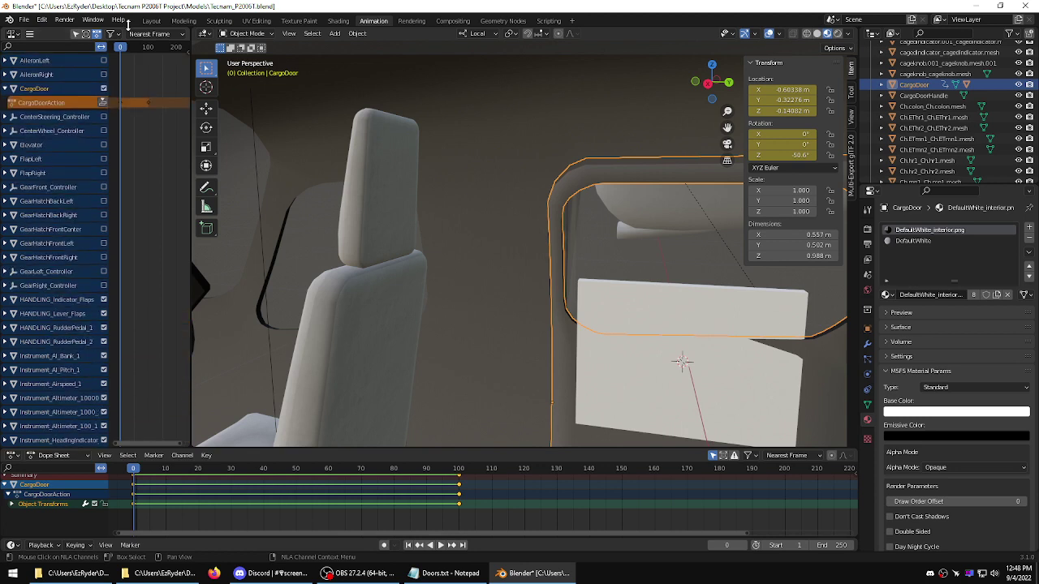
click(102, 107)
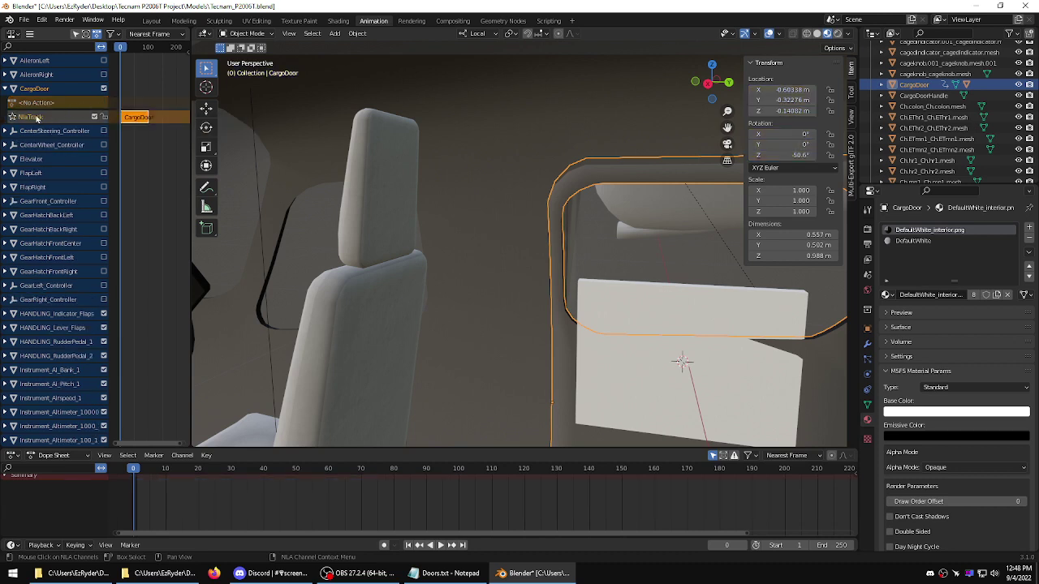
- Switch to Doors.txt in Notepad and copy the animation name cargo_door_open listed under CargoDoor
click(446, 573)
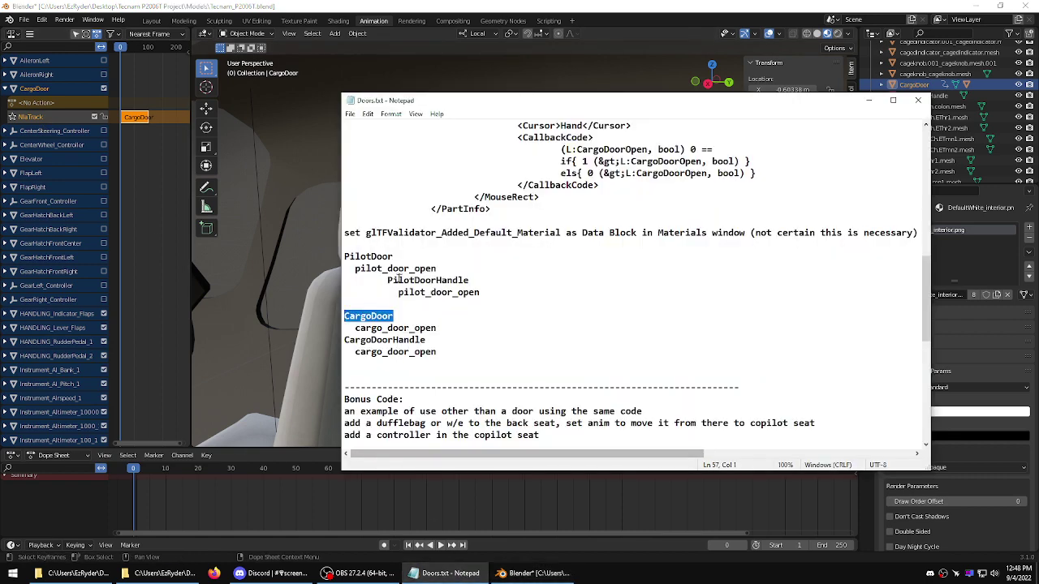
drag(436, 328, 358, 328)
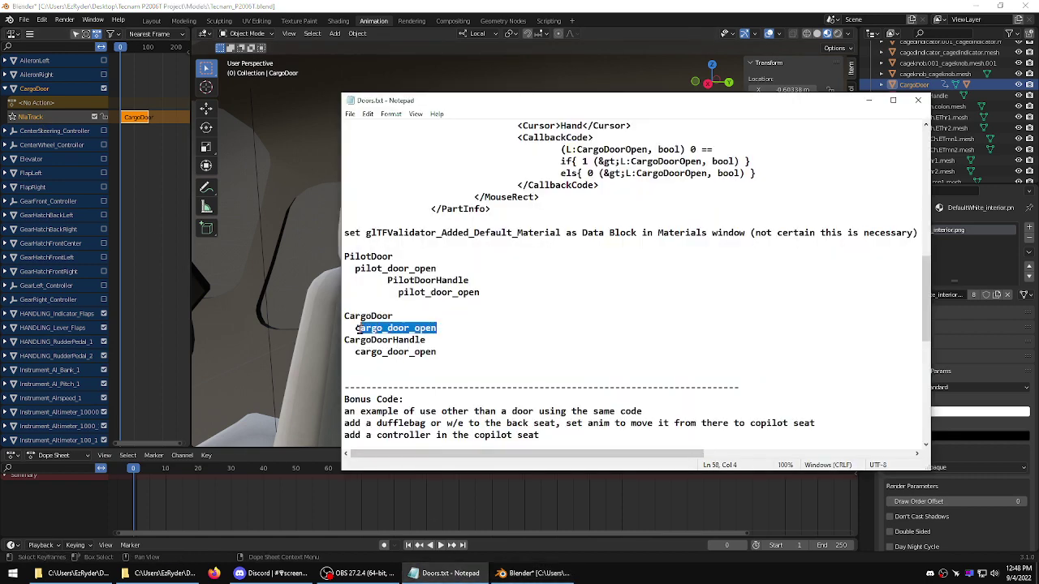
right_click(367, 329)
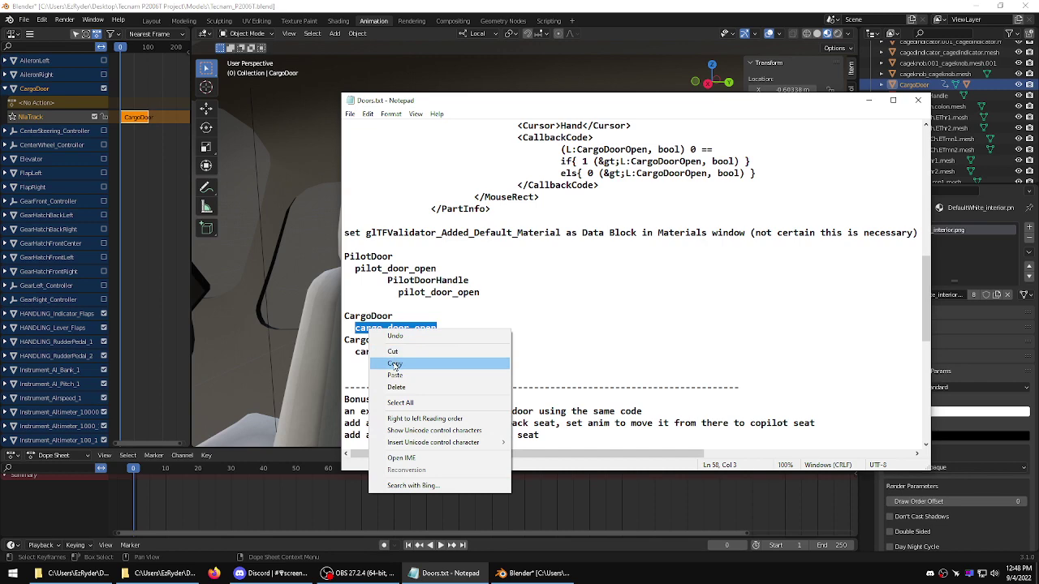
click(396, 365)
- Switch back to Blender and rename CargoDoor's new NLA track as cargo_door_open
double_click(35, 116)
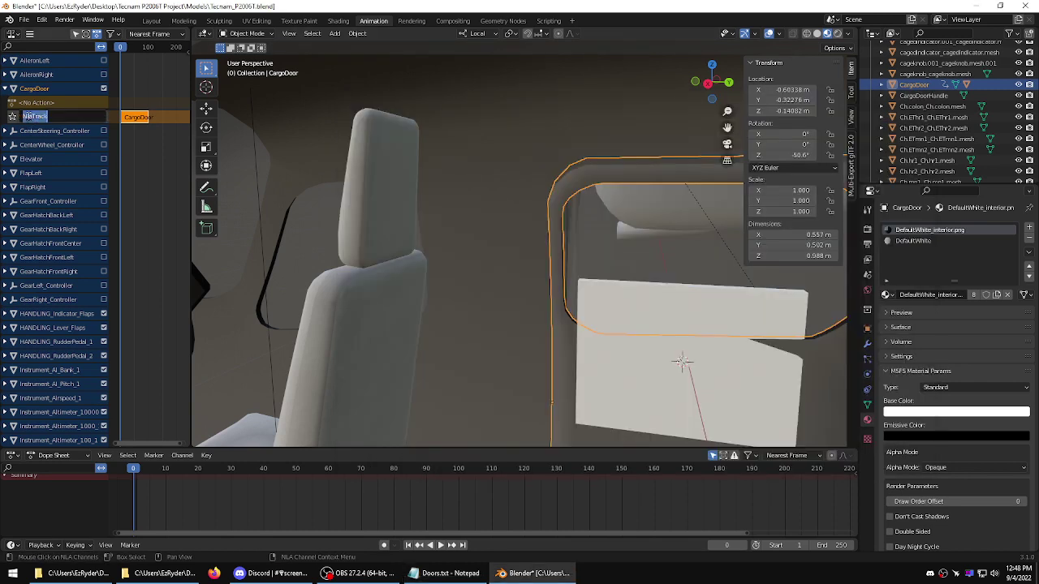
key(ctrl+v)
key(Return)
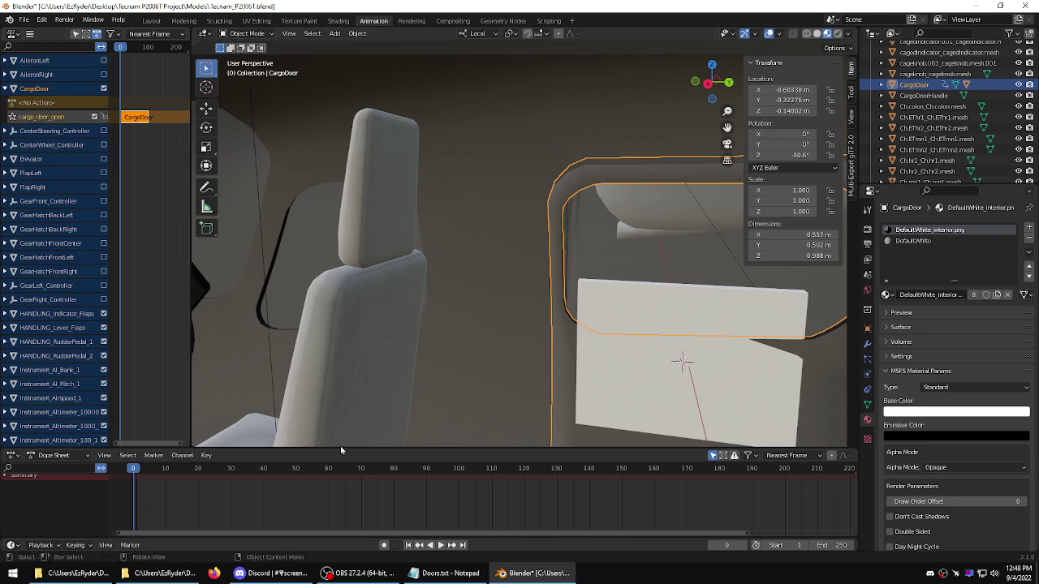
- Select the CargoDoorHandle block beside the rear door and give it a new material
click(646, 305)
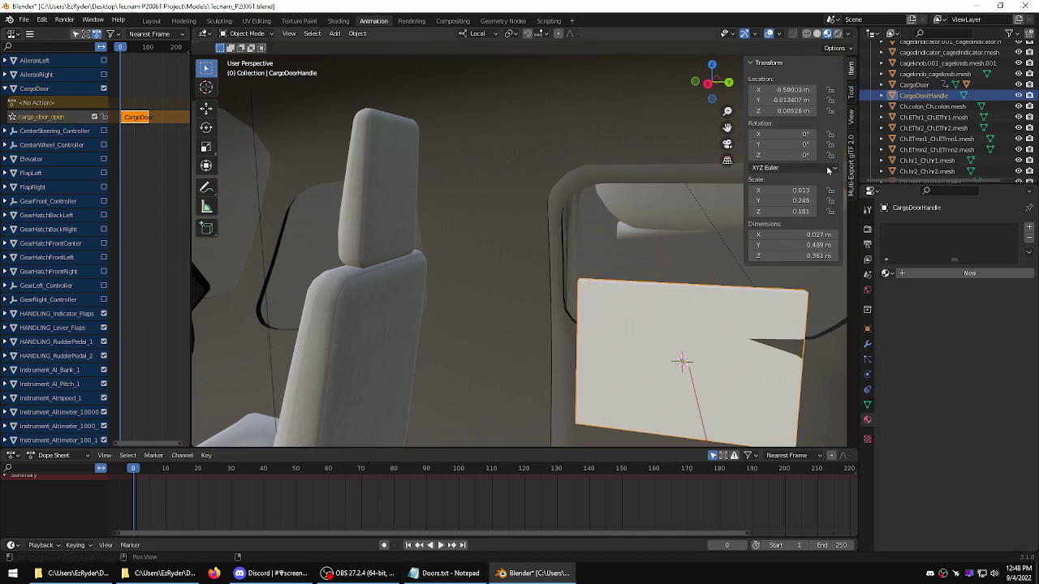
click(882, 96)
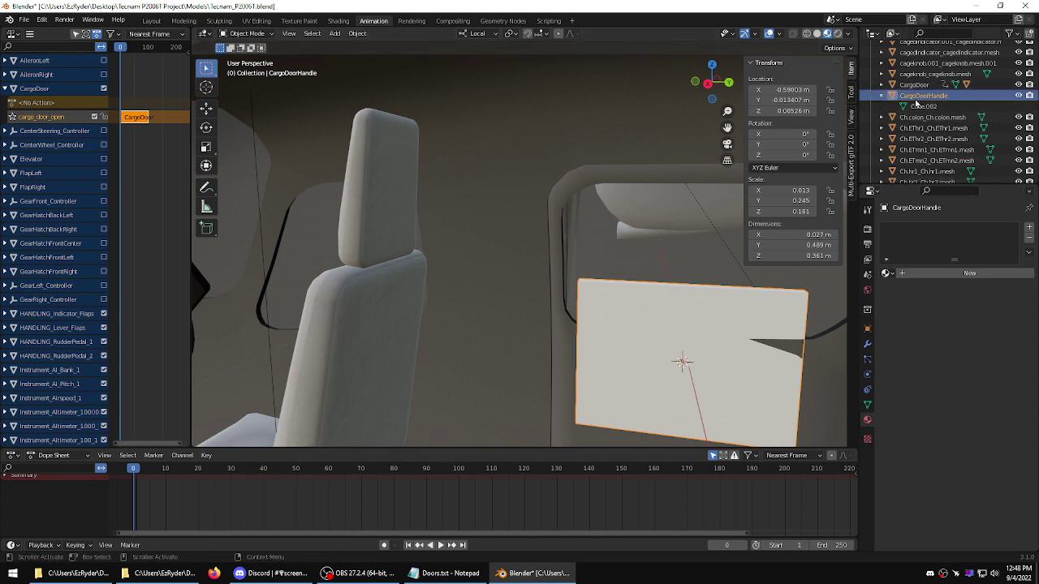
click(954, 276)
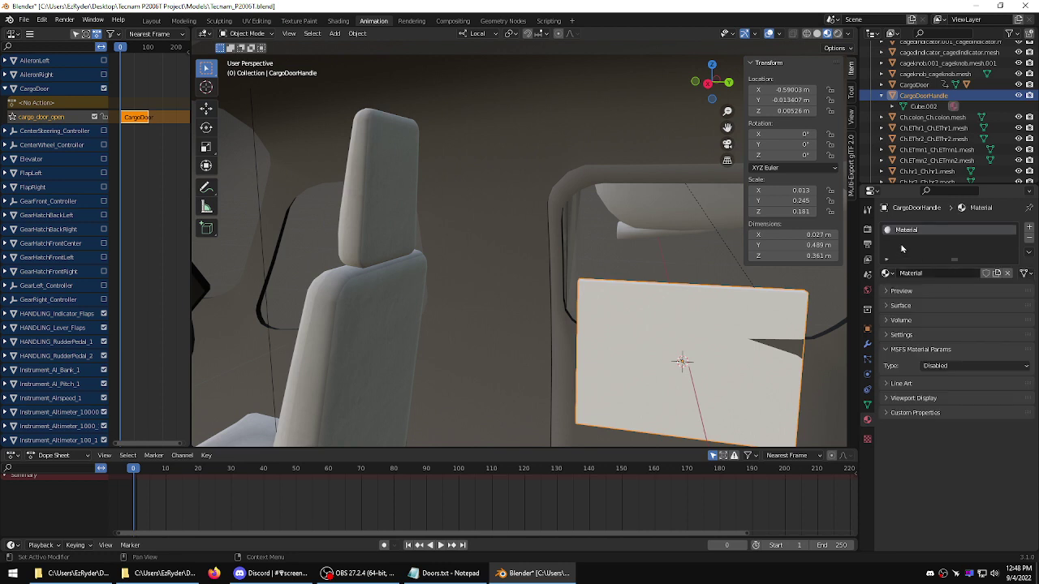
- Switch to Doors.txt in Notepad and copy the material name glTFValidator_Added_Default_Material
click(442, 573)
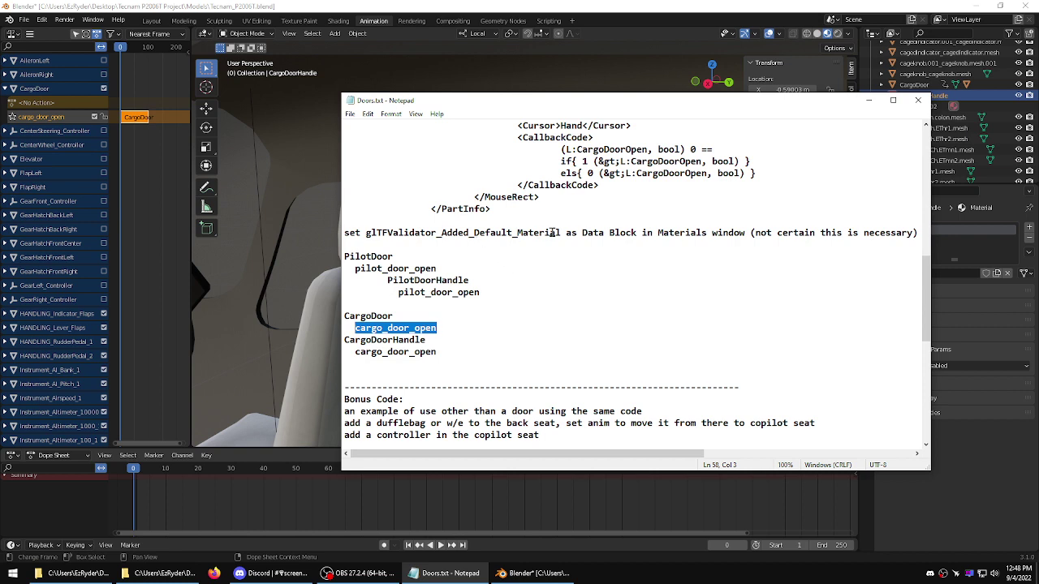
drag(560, 232, 367, 234)
right_click(375, 233)
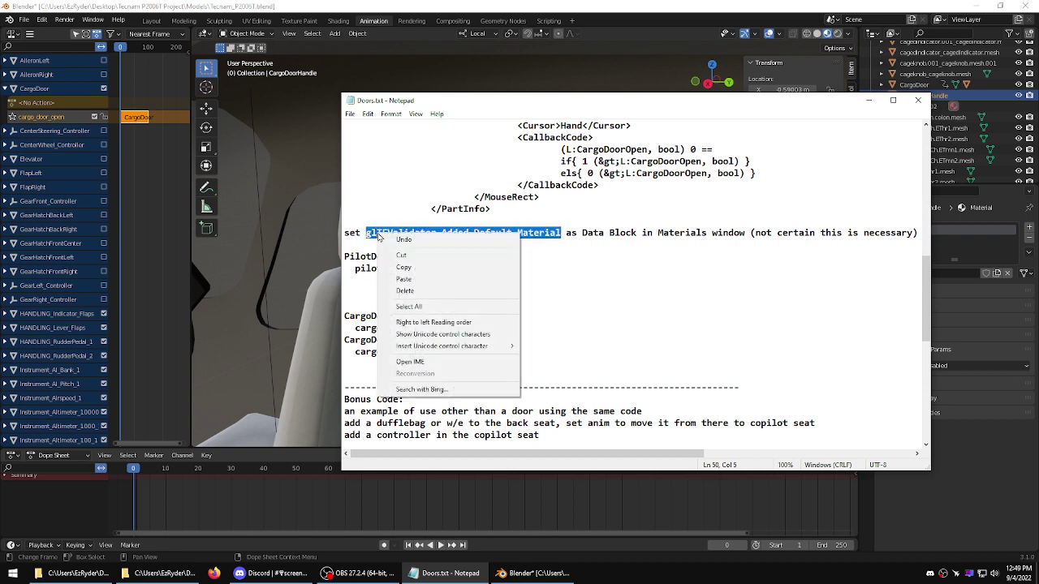
click(400, 266)
- Switch back to Blender, rename CargoDoorHandle's material as glTFValidator_Added_Default_Material, and link it to the object data
click(958, 236)
double_click(905, 230)
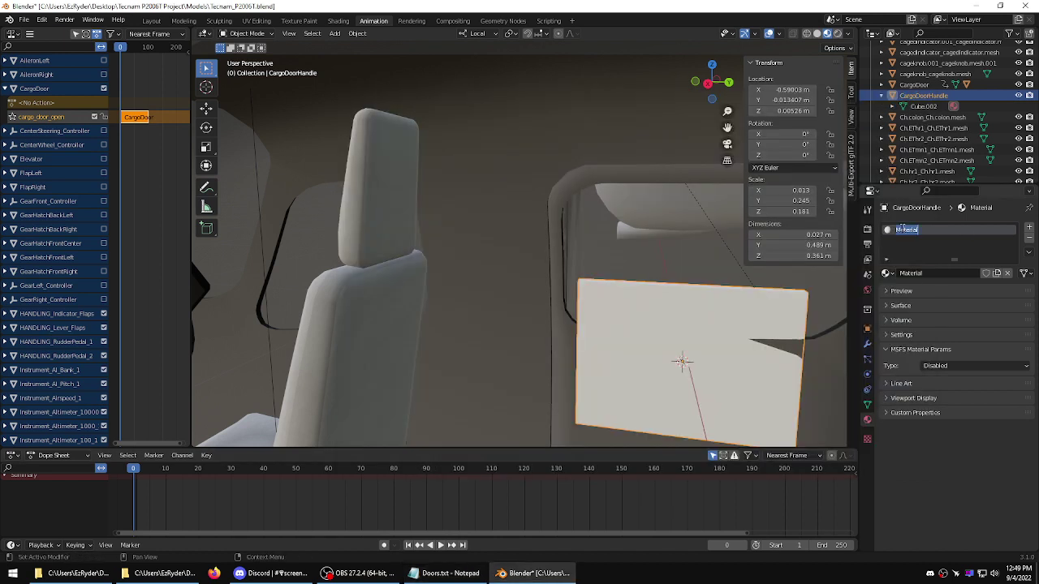
key(ctrl+v)
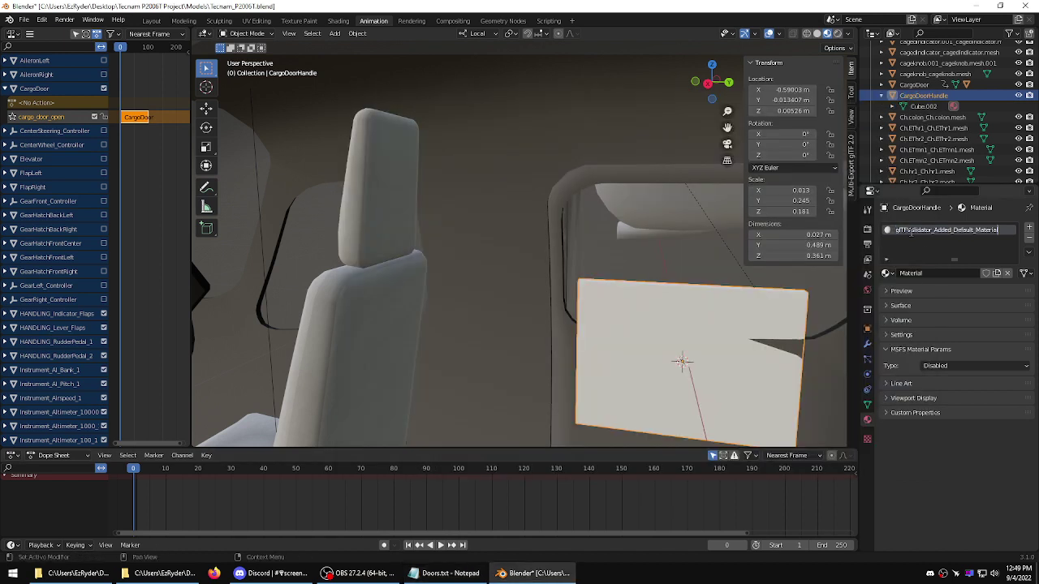
key(Return)
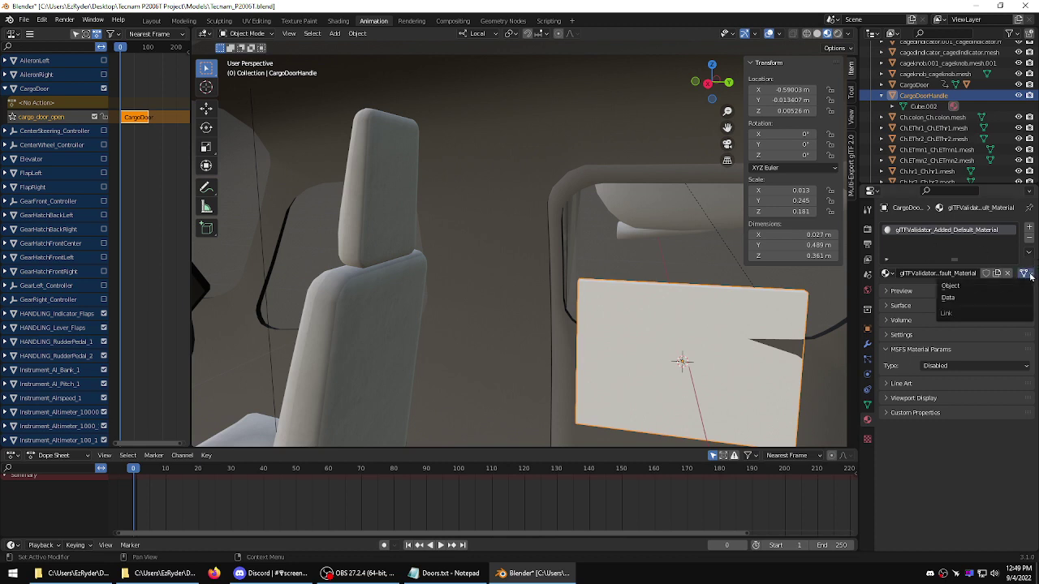
click(1024, 273)
click(957, 299)
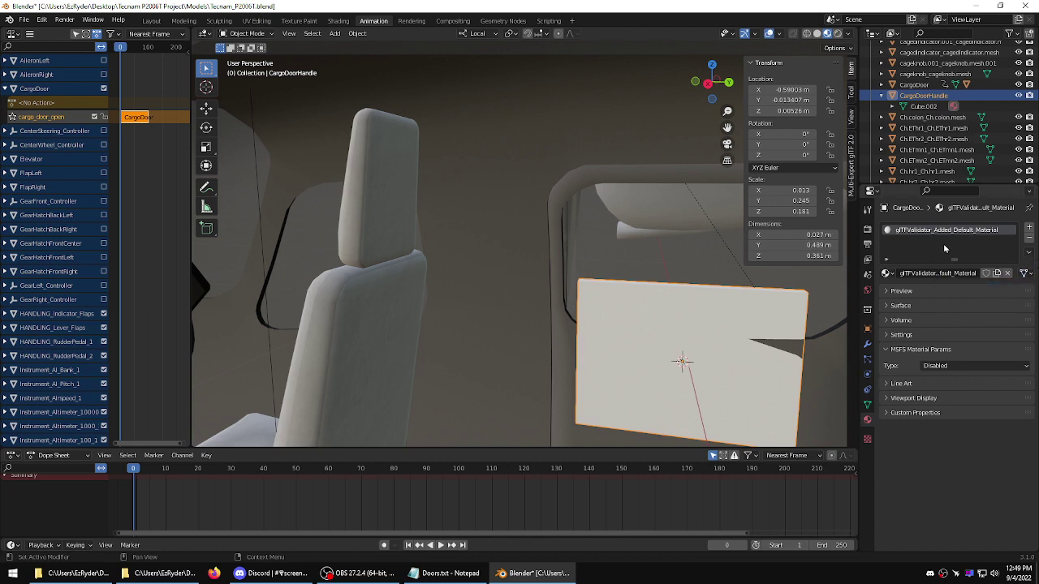
- Set the CargoDoorHandle material's MSFS type to Decal and its base color alpha to 0
click(943, 365)
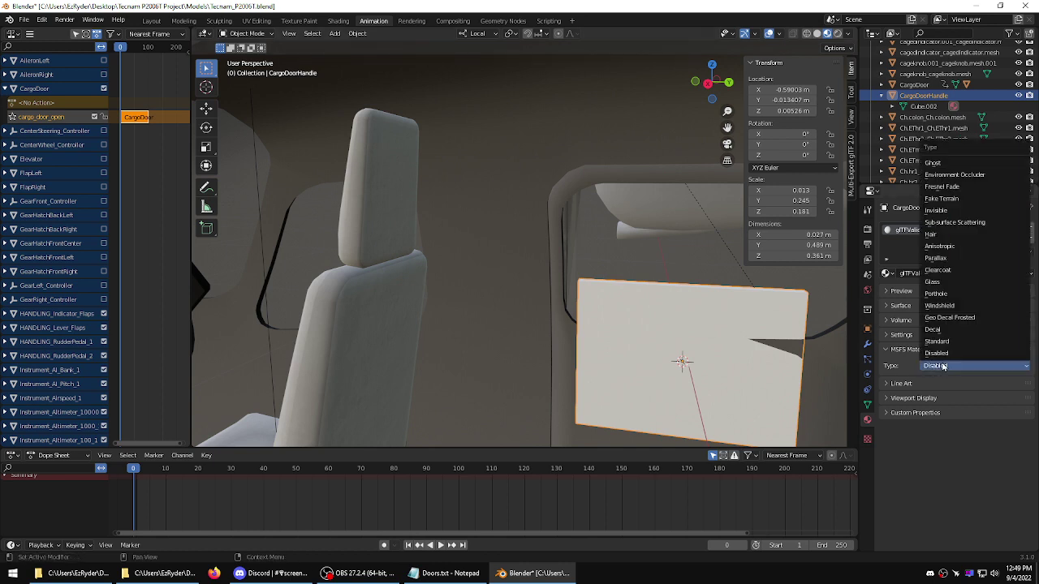
click(941, 340)
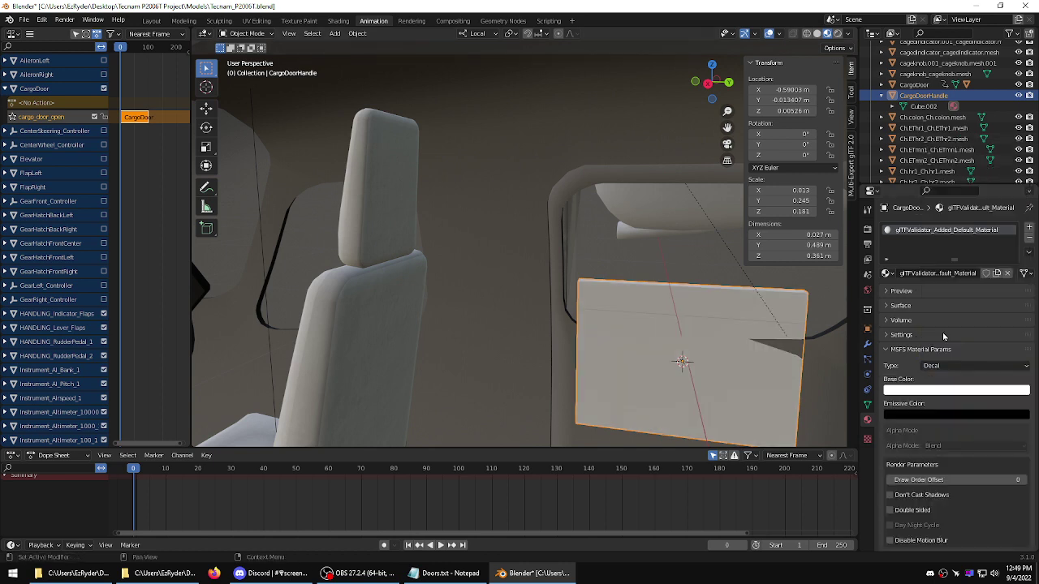
click(941, 391)
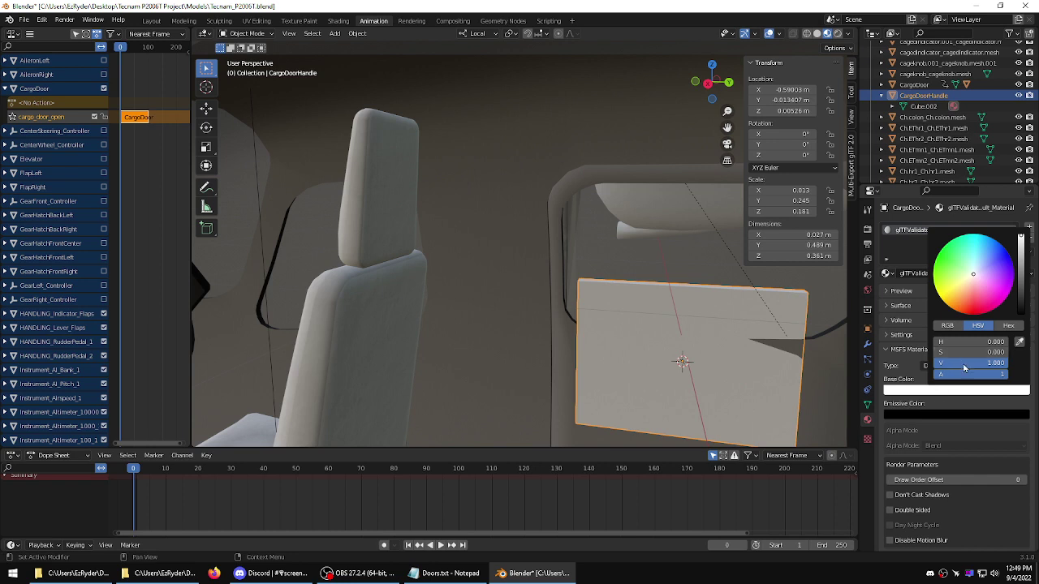
click(971, 376)
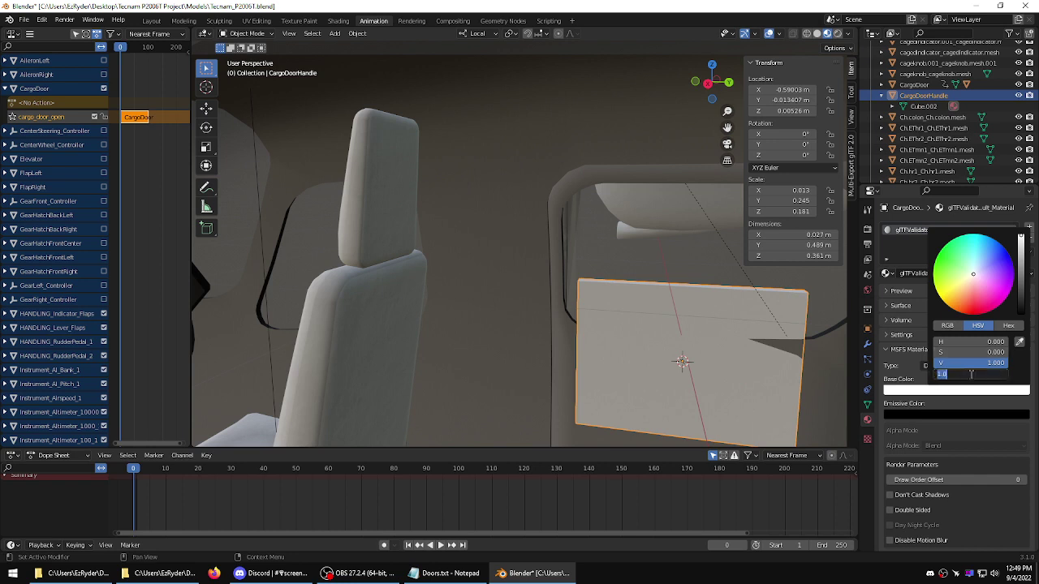
text(0)
key(Return)
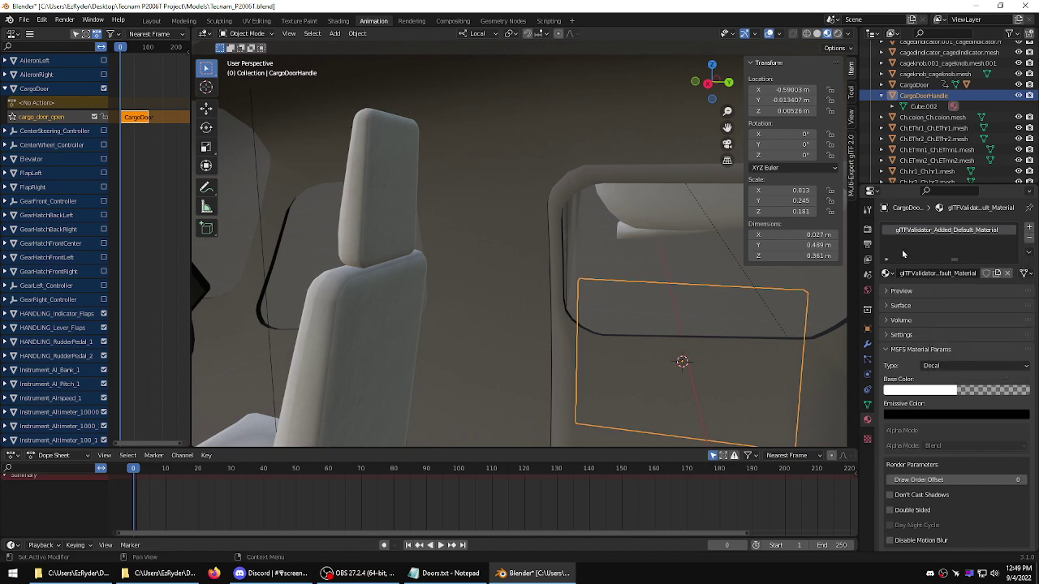
- Examine the cabin, seats and doors around the transparent cargo door handle from inside and outside the aircraft
middle_drag(510, 276, 633, 263)
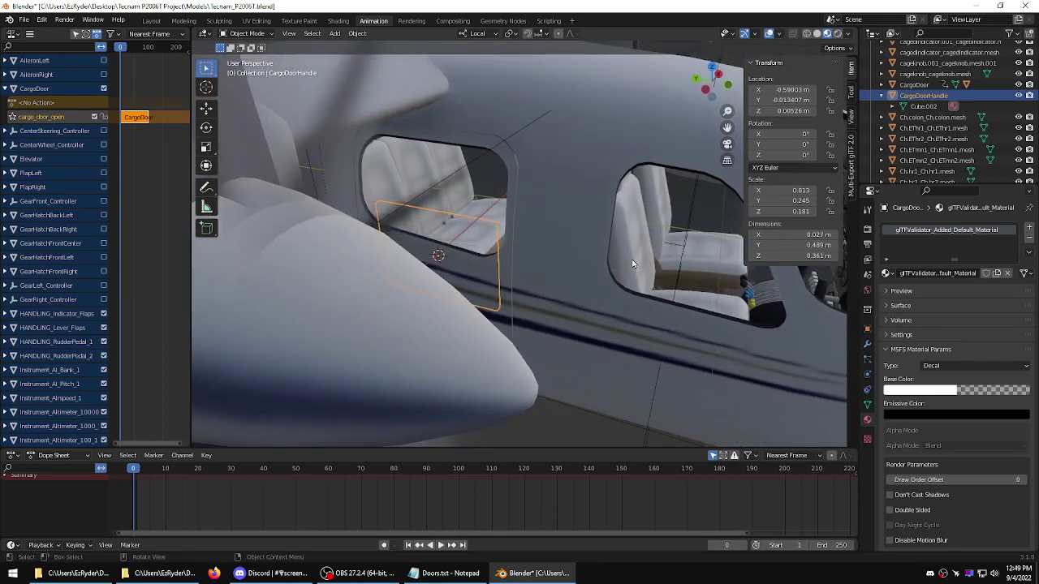
scroll(533, 229, up, 10)
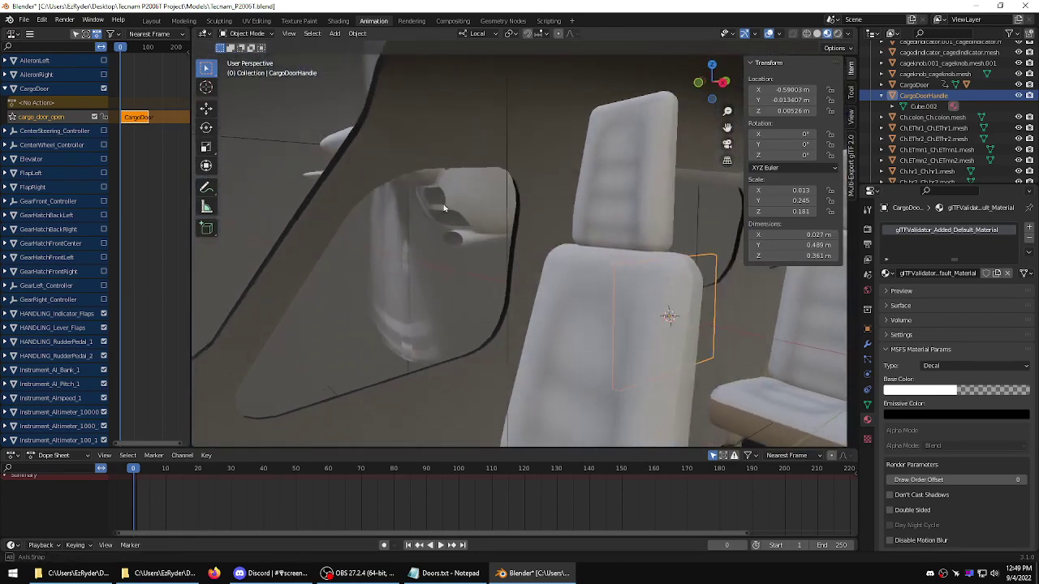
scroll(438, 209, down, 7)
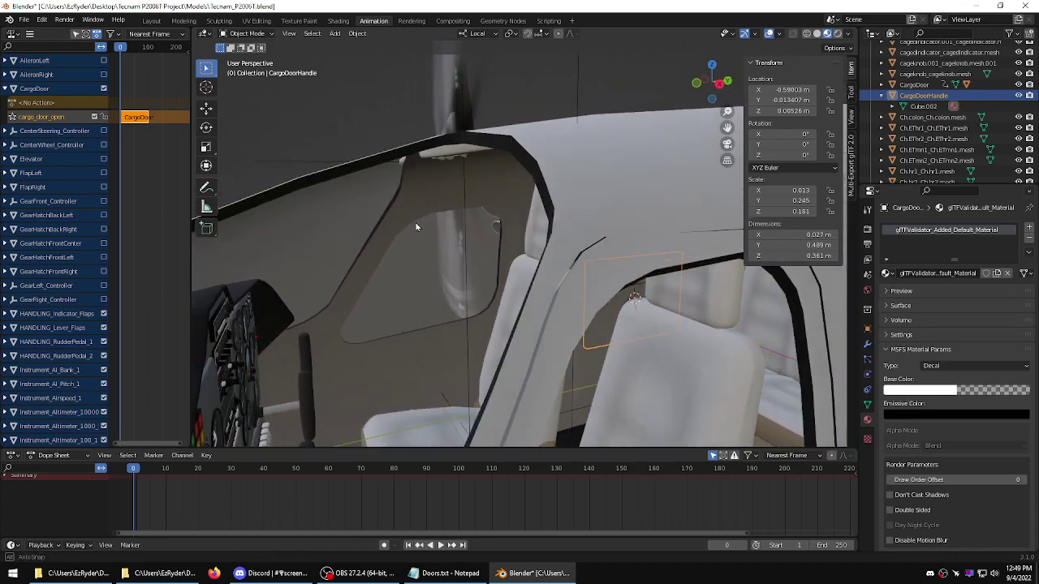
middle_drag(375, 361, 533, 415)
scroll(555, 375, up, 4)
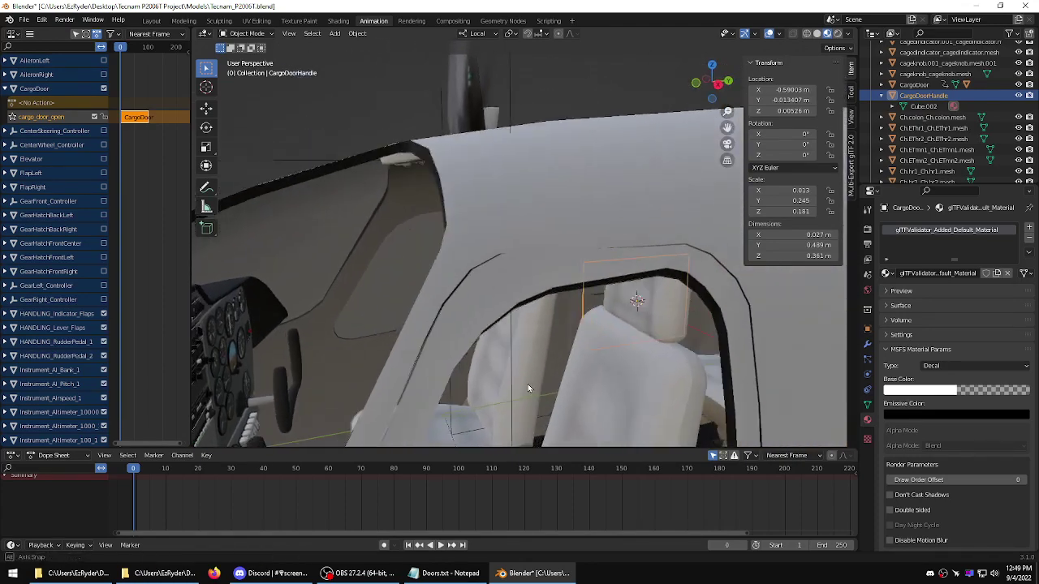
scroll(528, 384, down, 2)
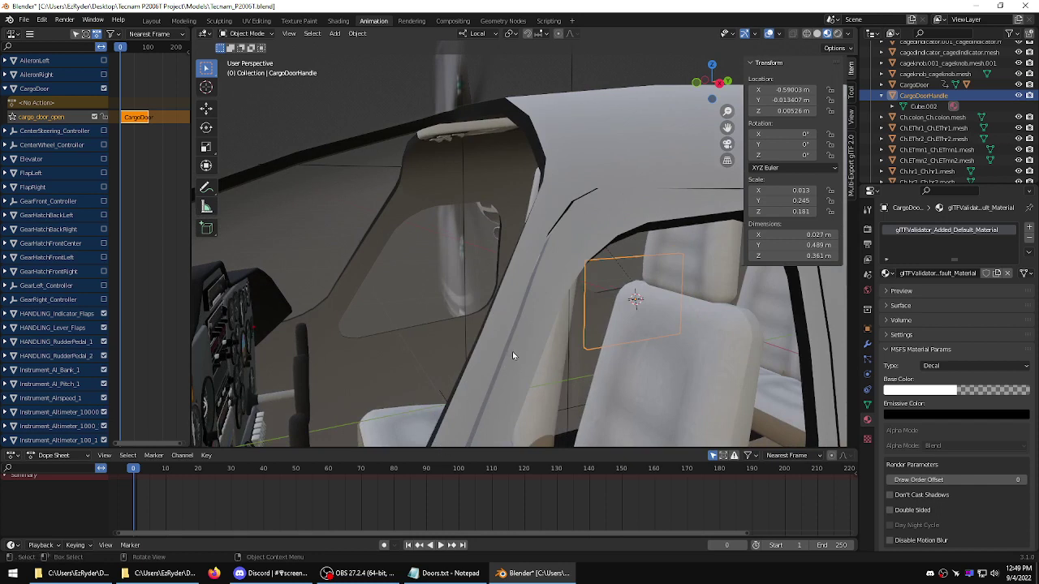
middle_drag(528, 347, 671, 351)
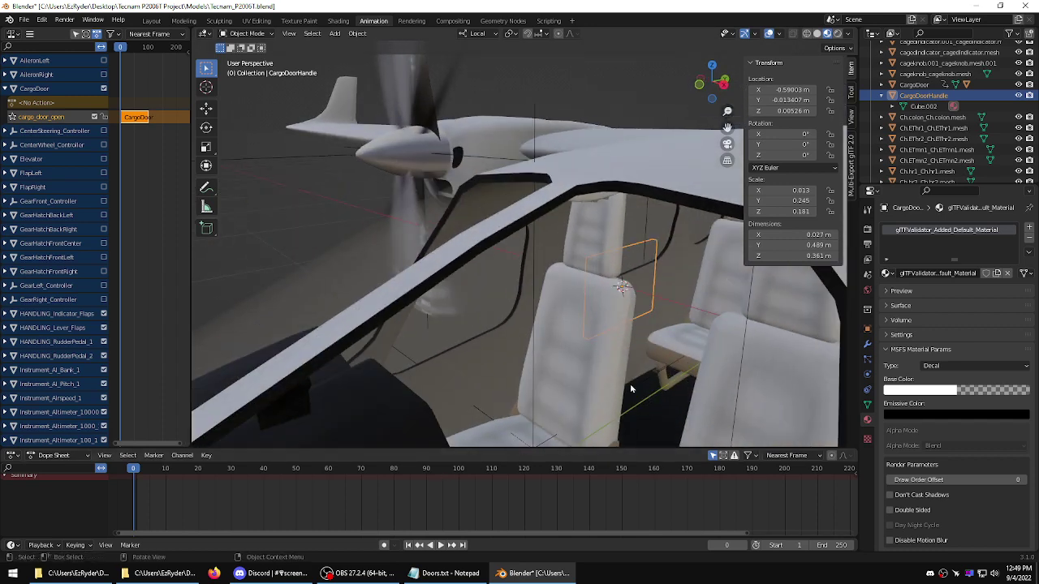
middle_drag(632, 390, 624, 366)
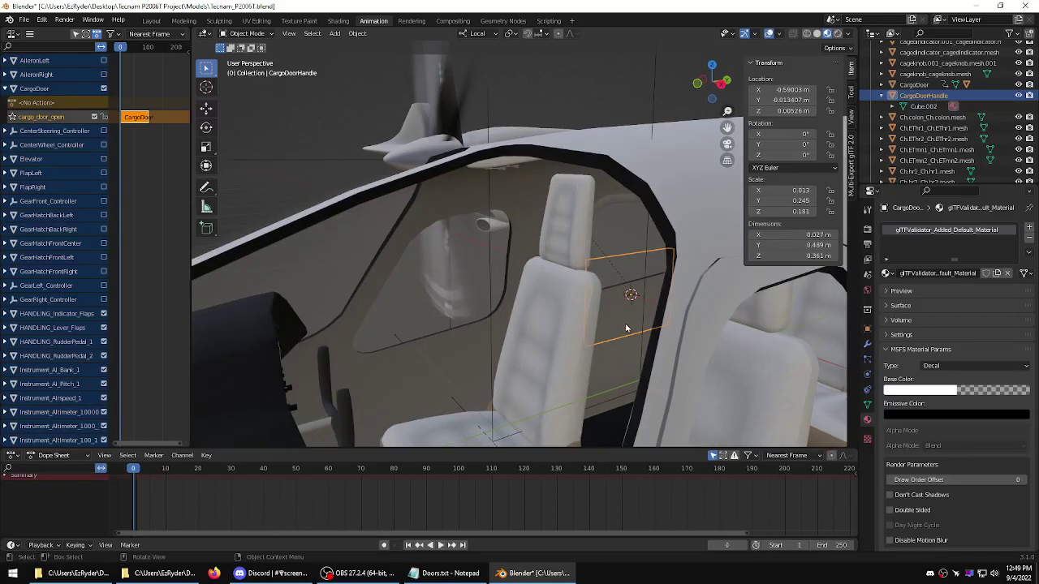
middle_drag(563, 329, 576, 330)
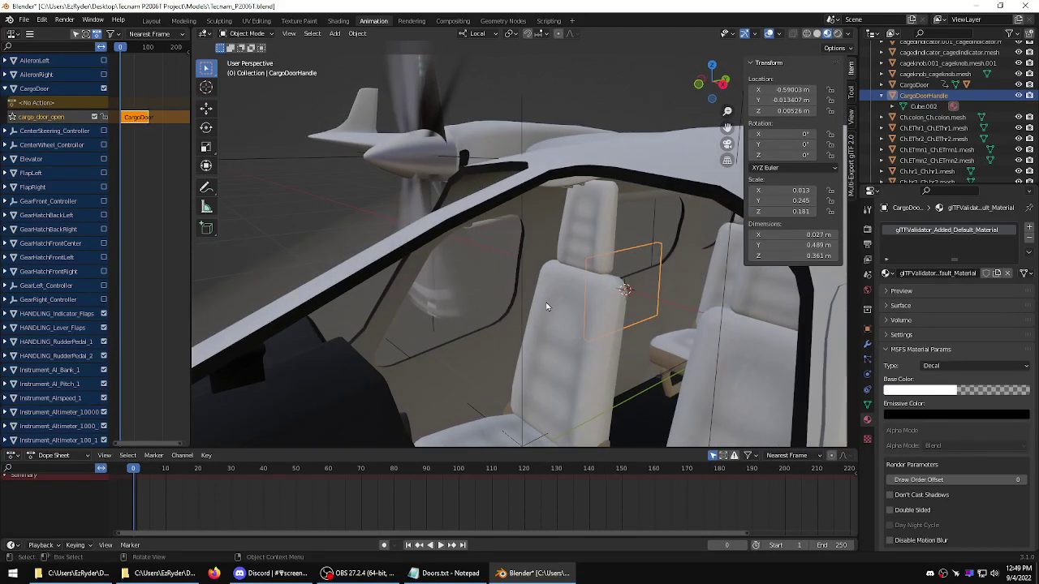
middle_drag(648, 223, 655, 213)
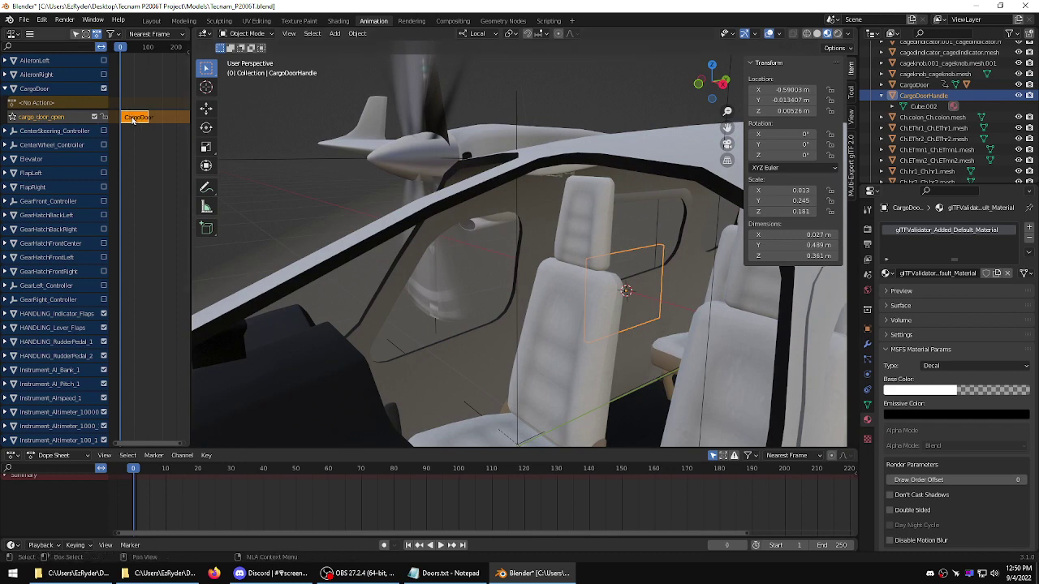
- Save the Tecnam_P2006T.blend file
click(26, 20)
click(39, 90)
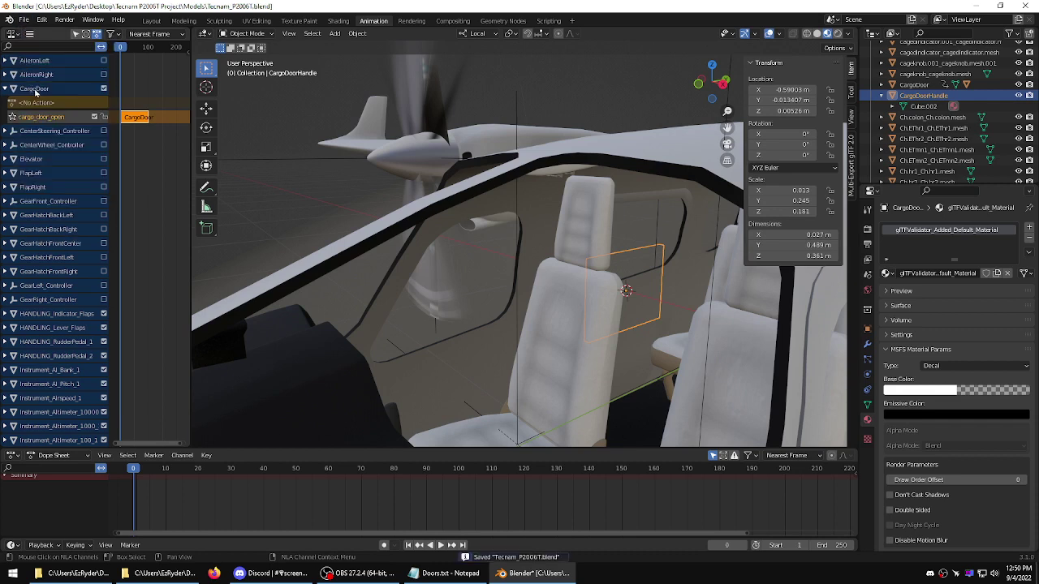
click(24, 19)
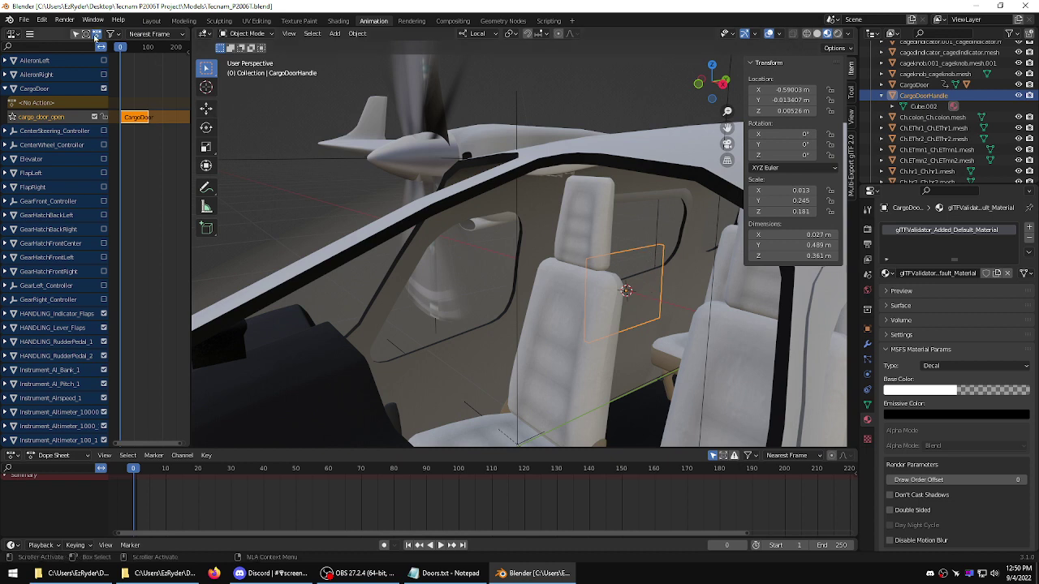
- Export the model as glTF 2.0, overwriting Tecnam_P2006T.gltf in the model folder of EzMods_Tecnam_P2006T under PackageSources
click(26, 21)
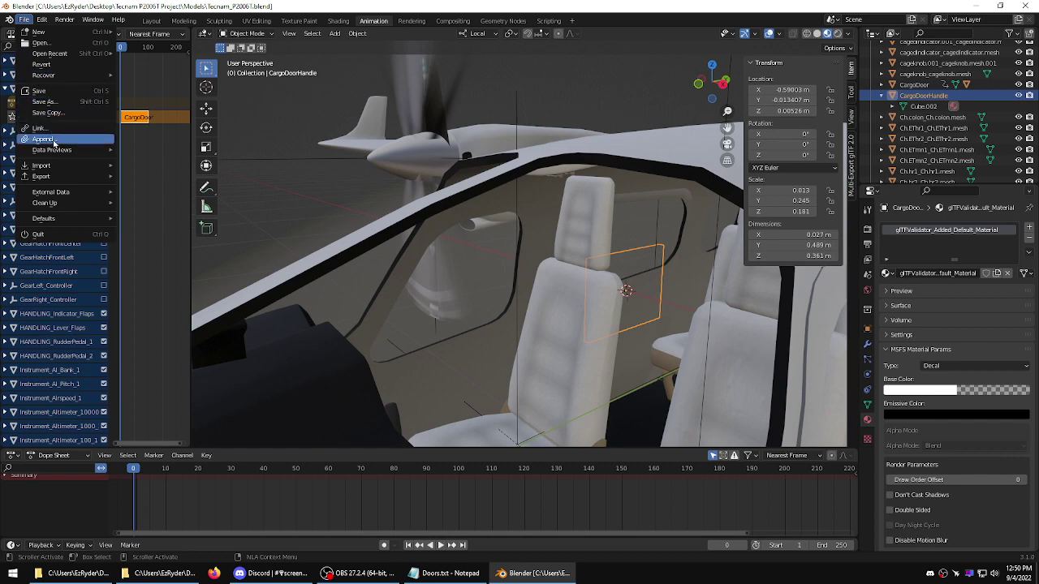
mouse_move(58, 176)
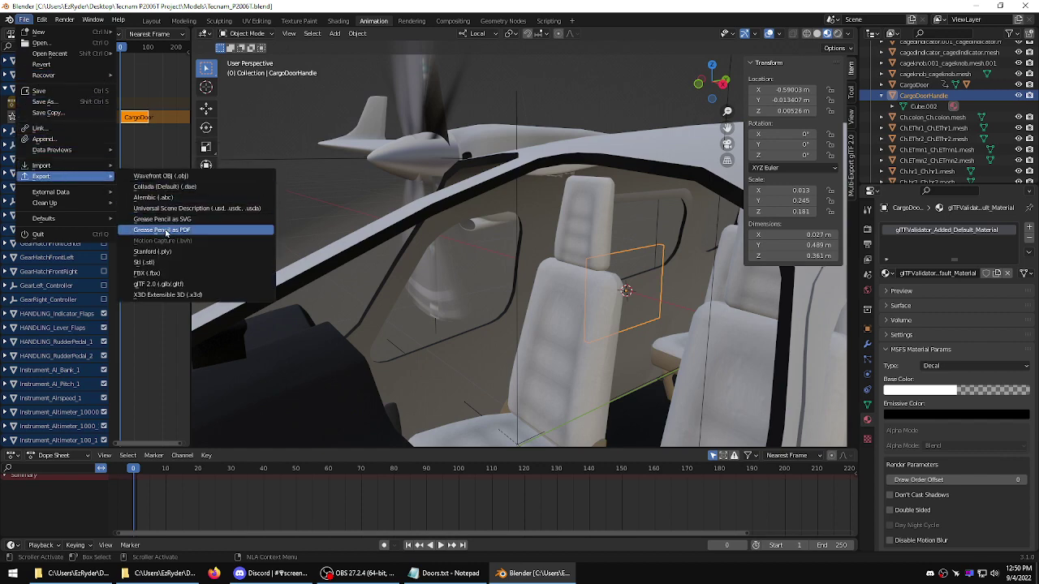
click(172, 284)
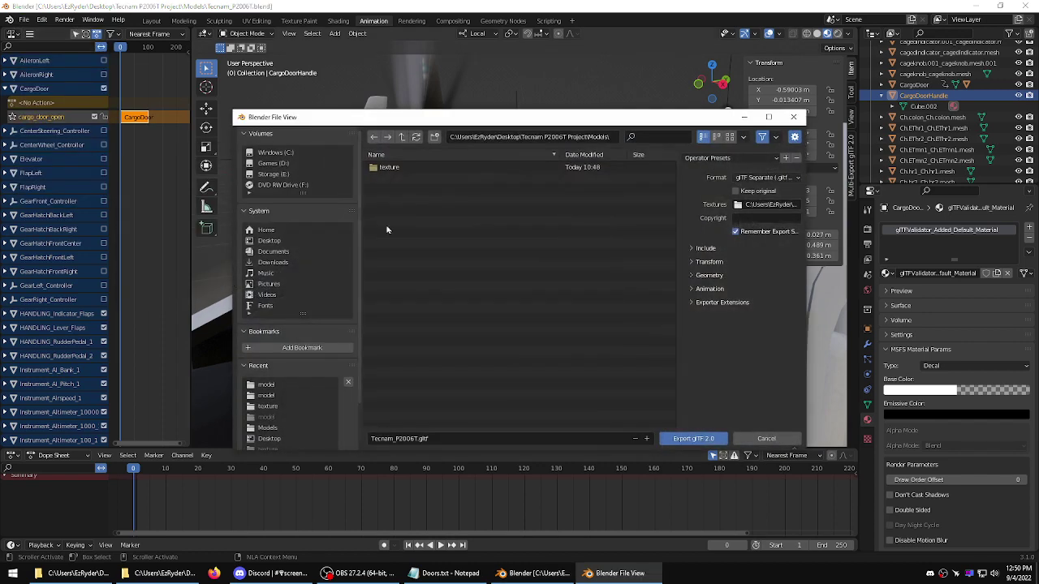
click(401, 138)
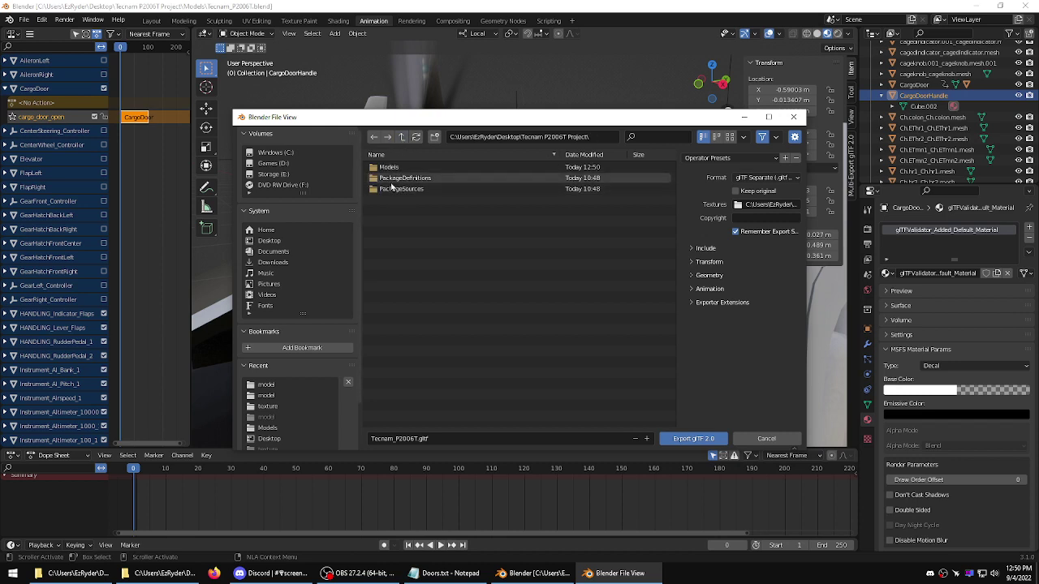
click(398, 189)
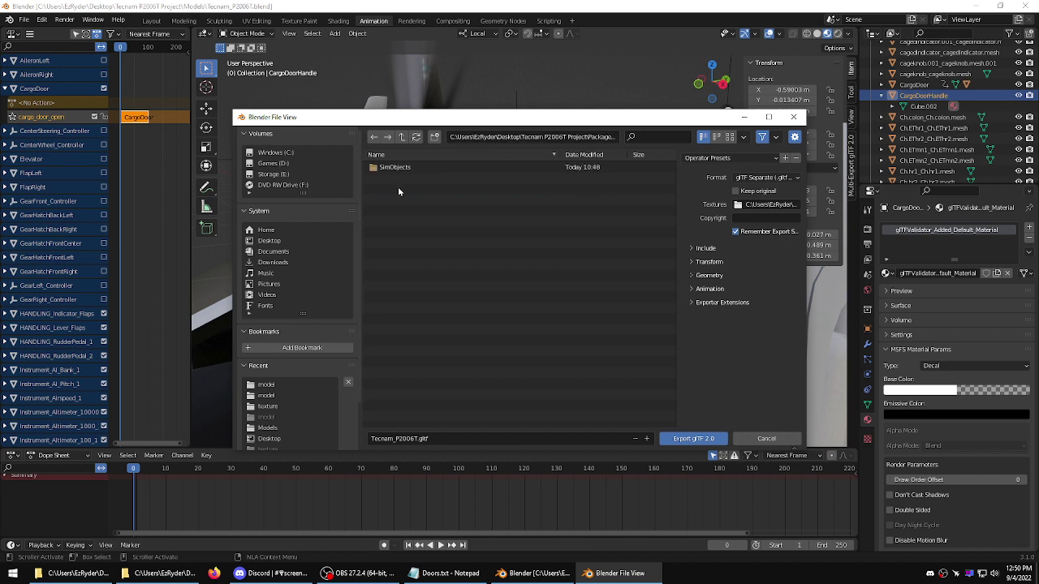
double_click(394, 166)
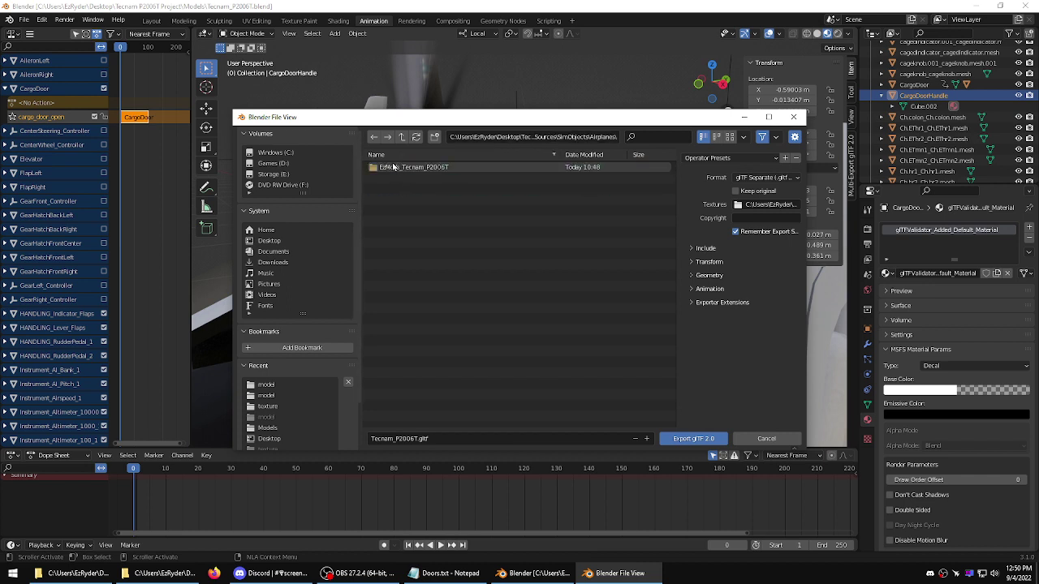
double_click(393, 167)
double_click(391, 168)
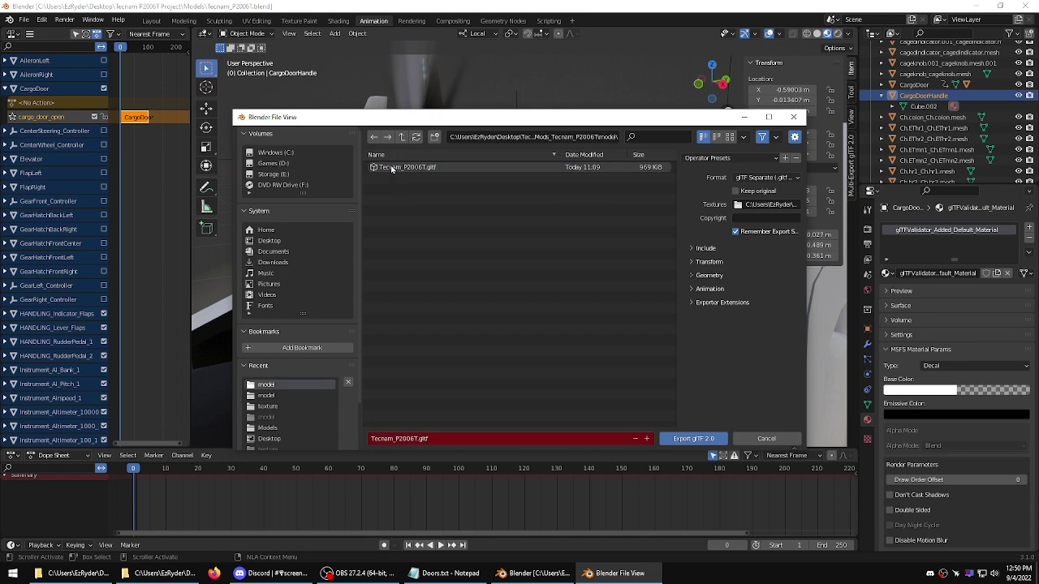
double_click(391, 168)
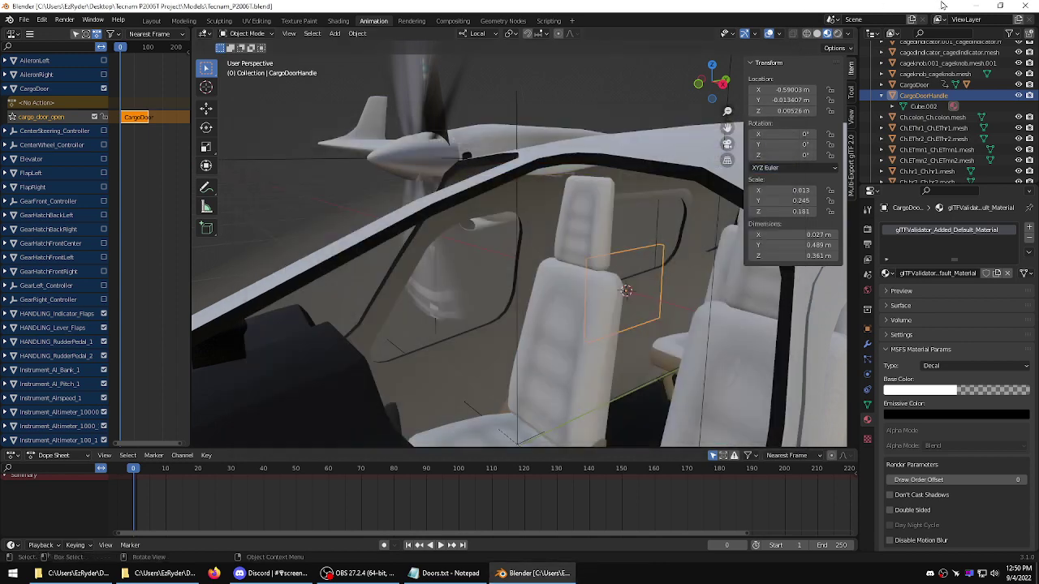
- Close Blender, the Doors.txt Notepad window and the Optional_Extras folder window
click(1032, 6)
drag(711, 232, 344, 232)
click(868, 99)
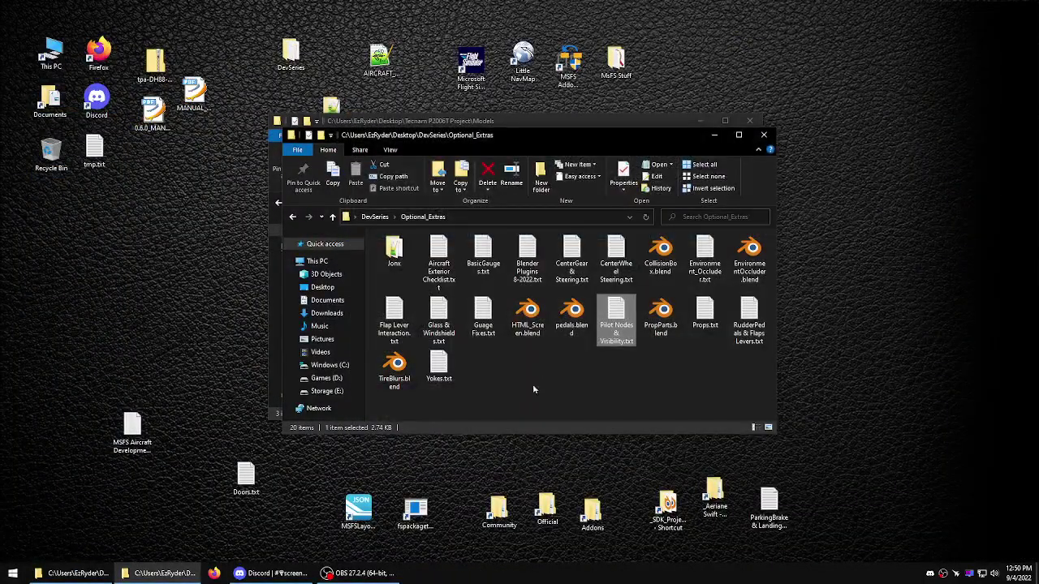
click(763, 134)
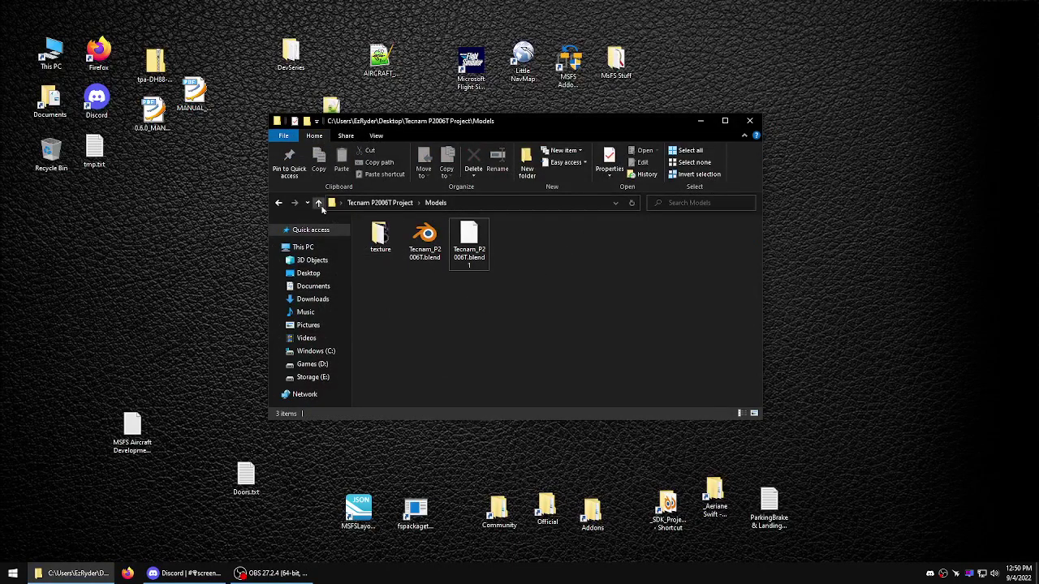
- Build the package by opening TecnamAircraftProject.xml from the Tecnam P2006T Project folder with fspackagetool, and close the console and Flight Simulator windows
click(318, 202)
drag(458, 128, 354, 92)
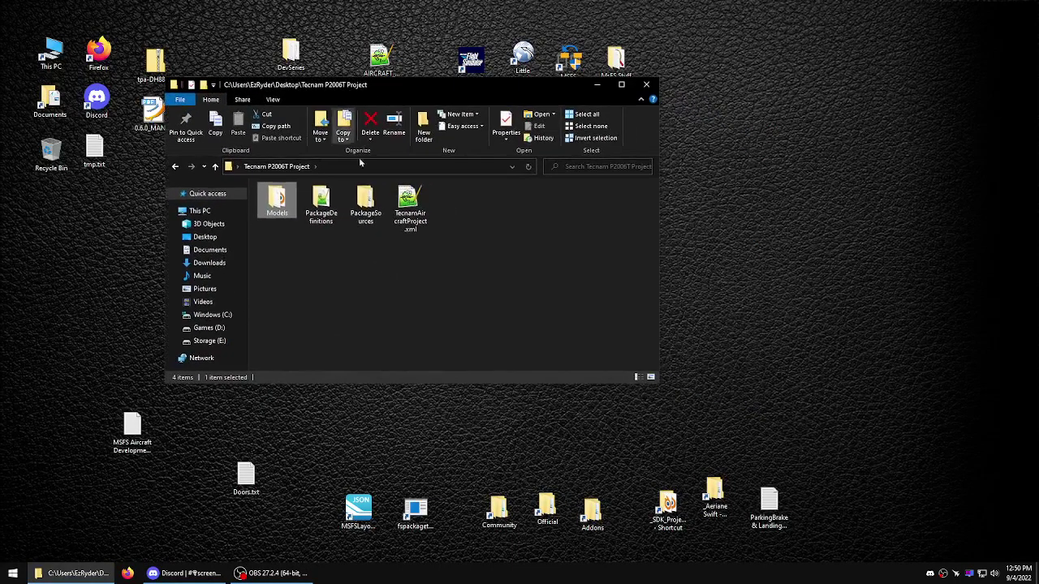
drag(410, 203, 414, 518)
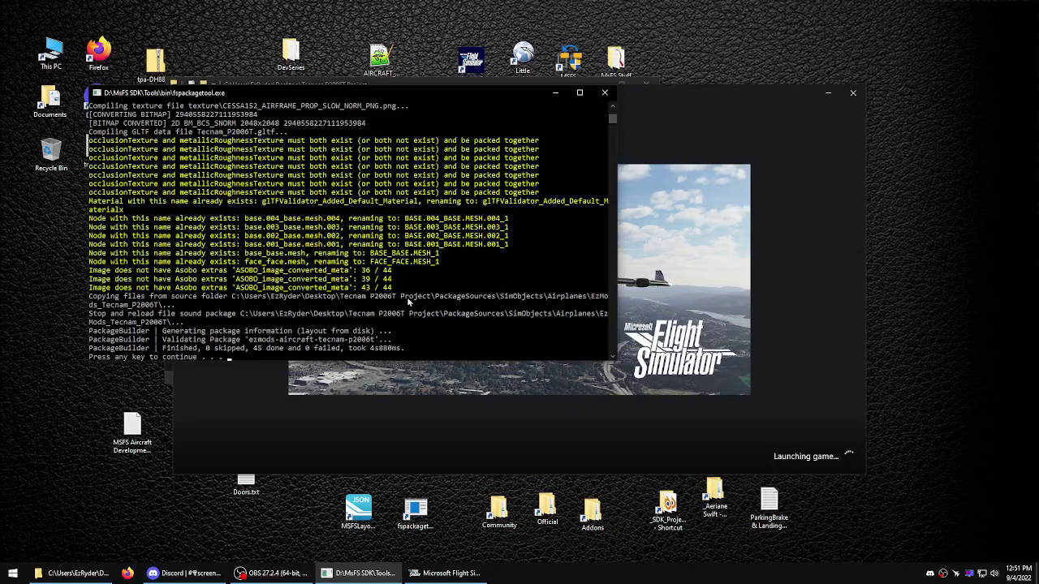
click(289, 428)
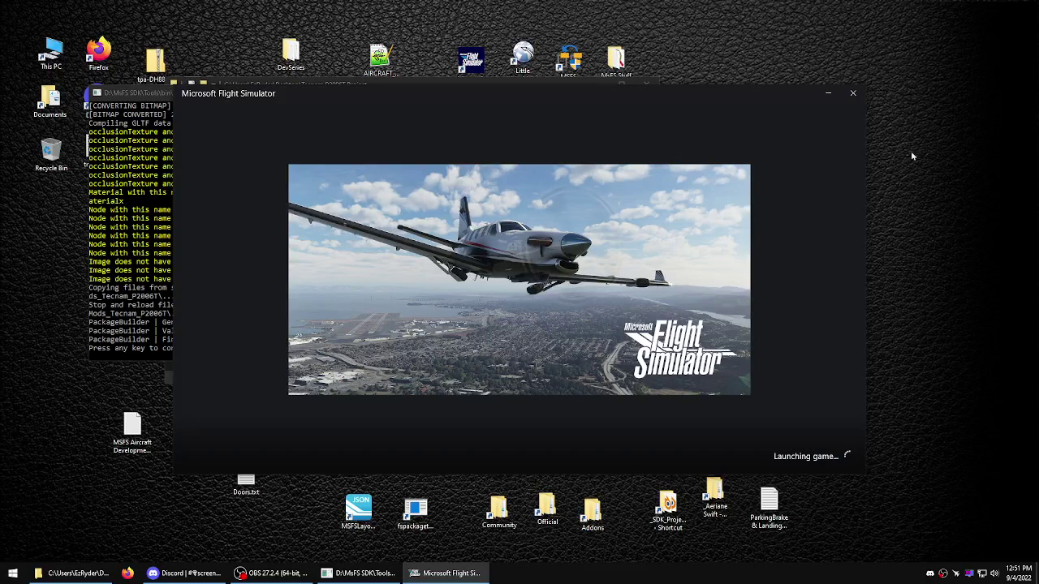
click(853, 92)
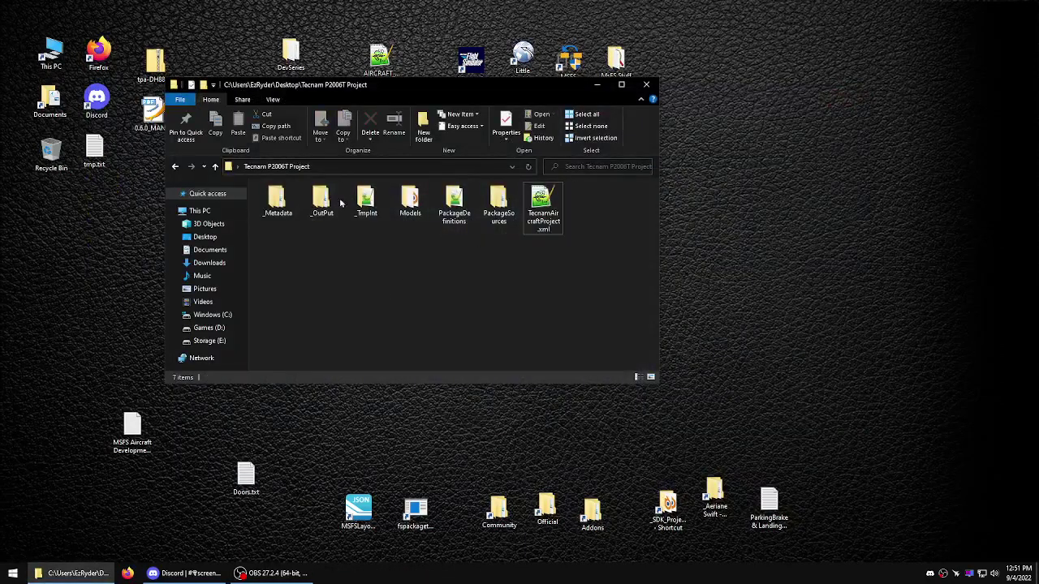
- Copy the built ezmods-aircraft-tecnam-p2006t folder from the project's _OutPut folder
double_click(324, 199)
right_click(275, 209)
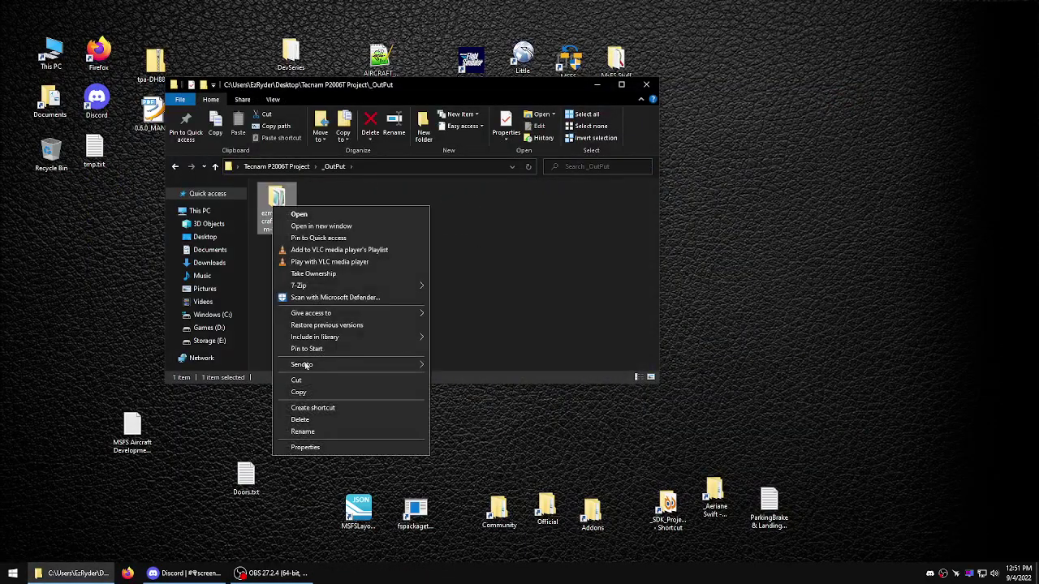
click(300, 392)
- Delete the old ezmods-aircraft-tecnam-p2006t folder from the Community folder and paste the newly built package there
double_click(499, 509)
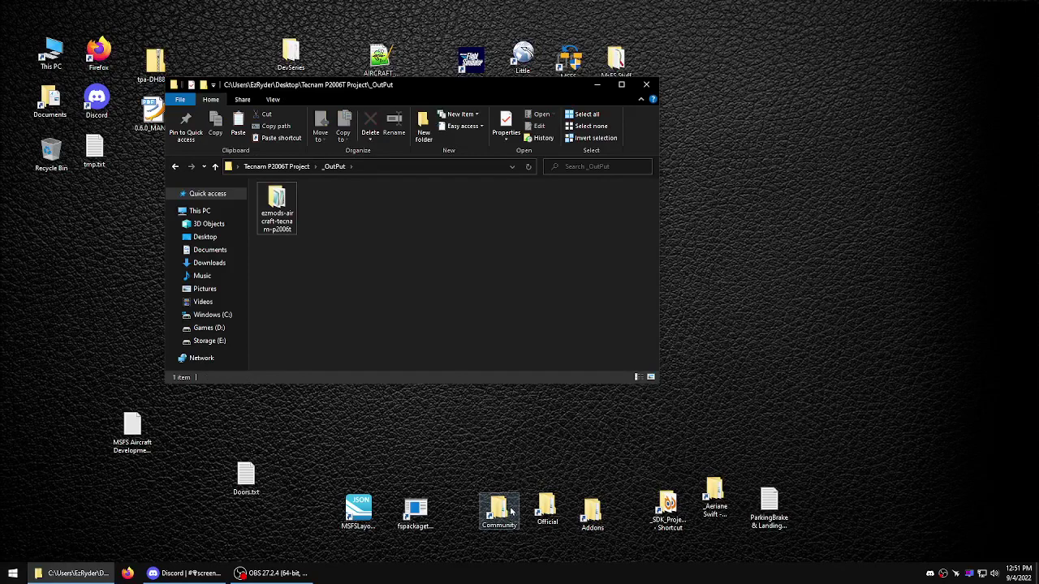
click(333, 223)
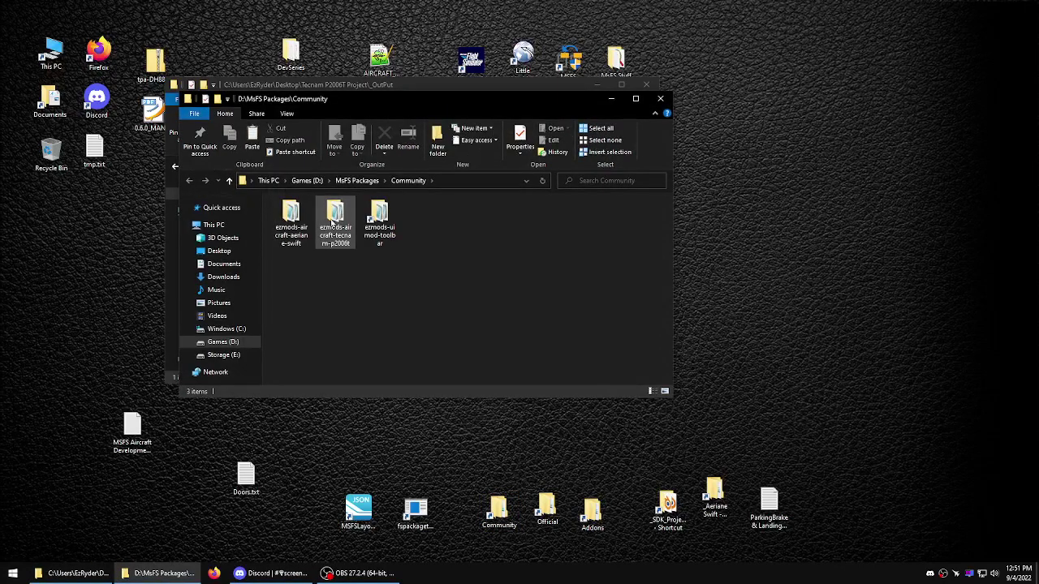
right_click(339, 214)
click(366, 437)
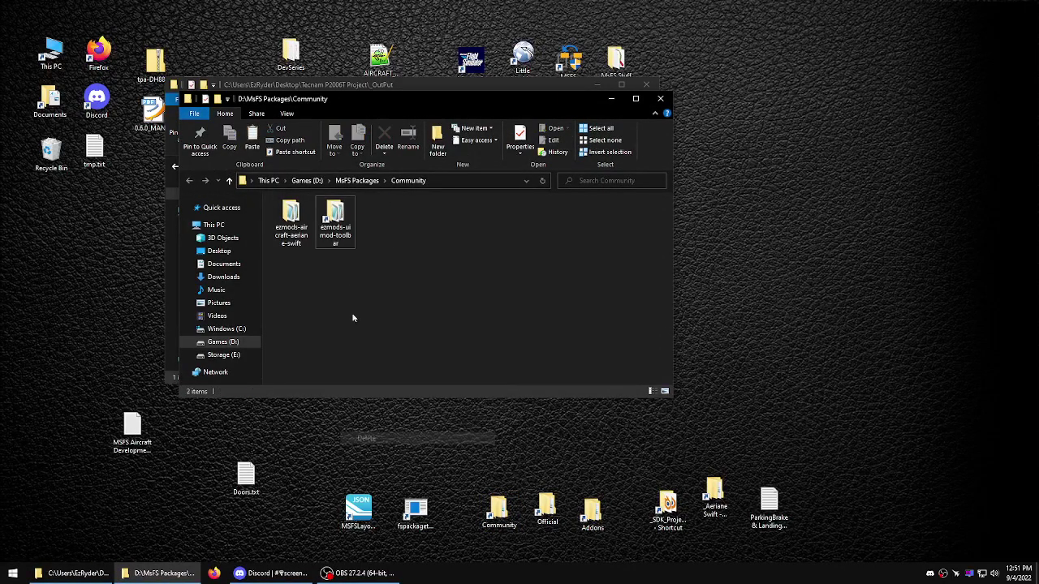
right_click(346, 286)
click(372, 360)
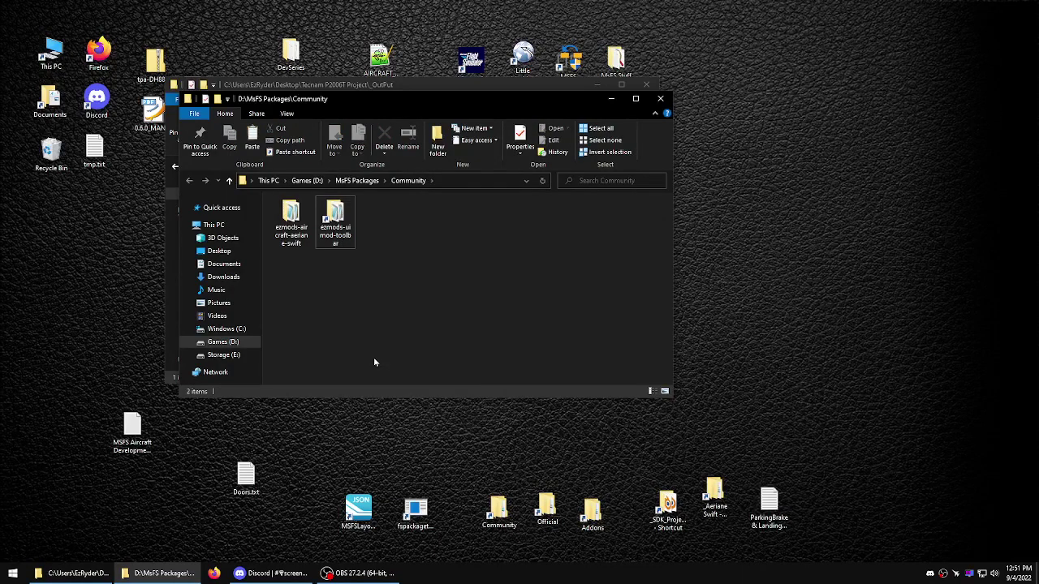
- Close the Community and _OutPut folder windows and launch Microsoft Flight Simulator from the desktop
click(659, 99)
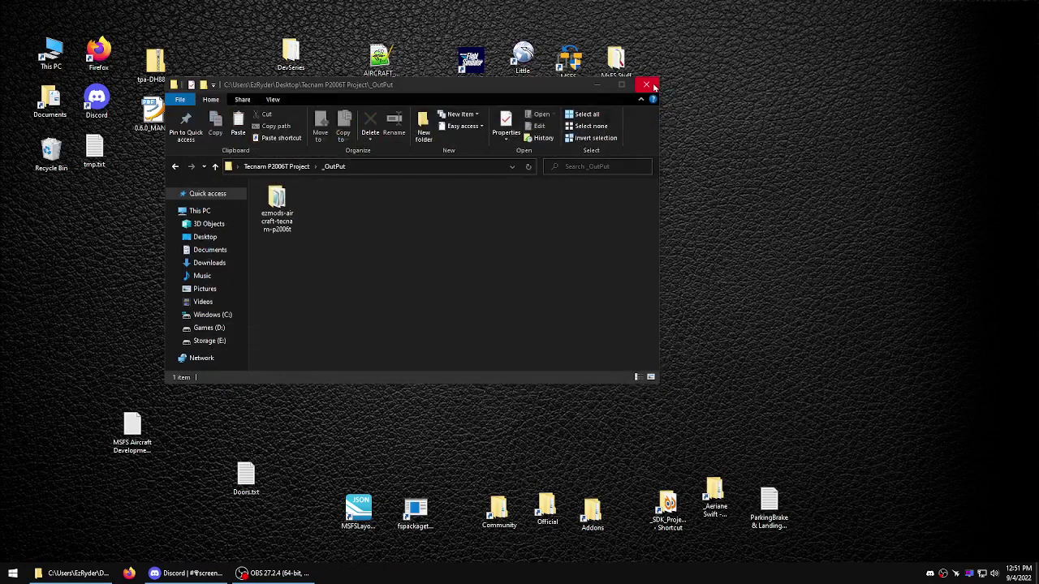
click(647, 85)
click(497, 128)
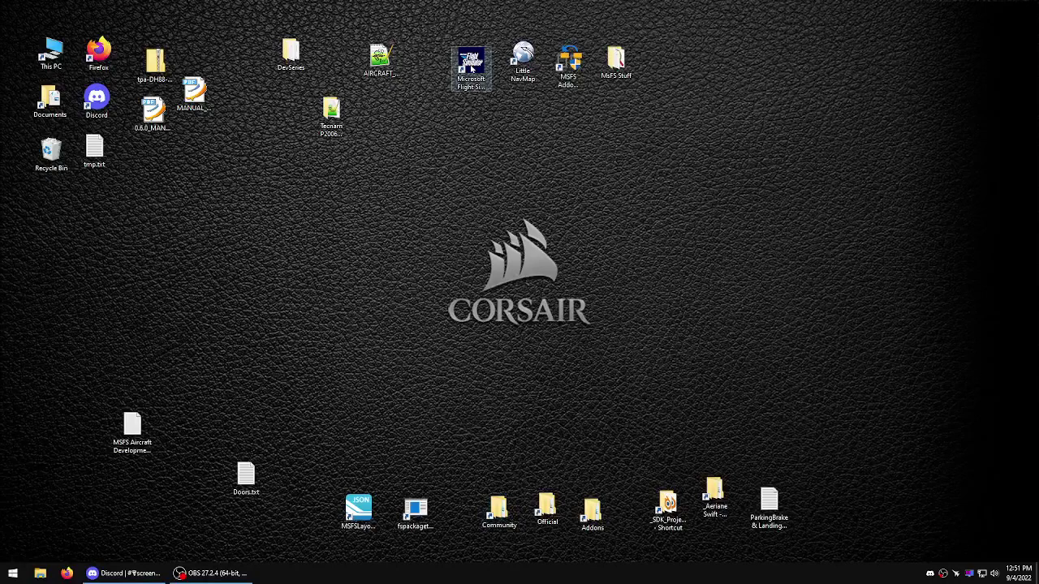
double_click(470, 70)
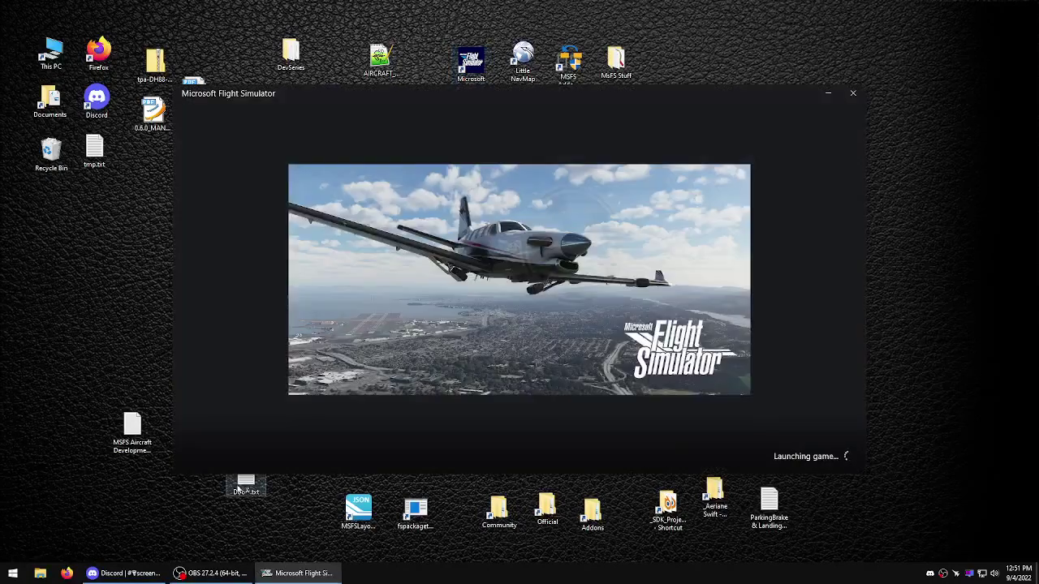
- Open Doors.txt, review the pilot and cargo door animation code and the pilot_door_open animation name, and close the file
double_click(243, 487)
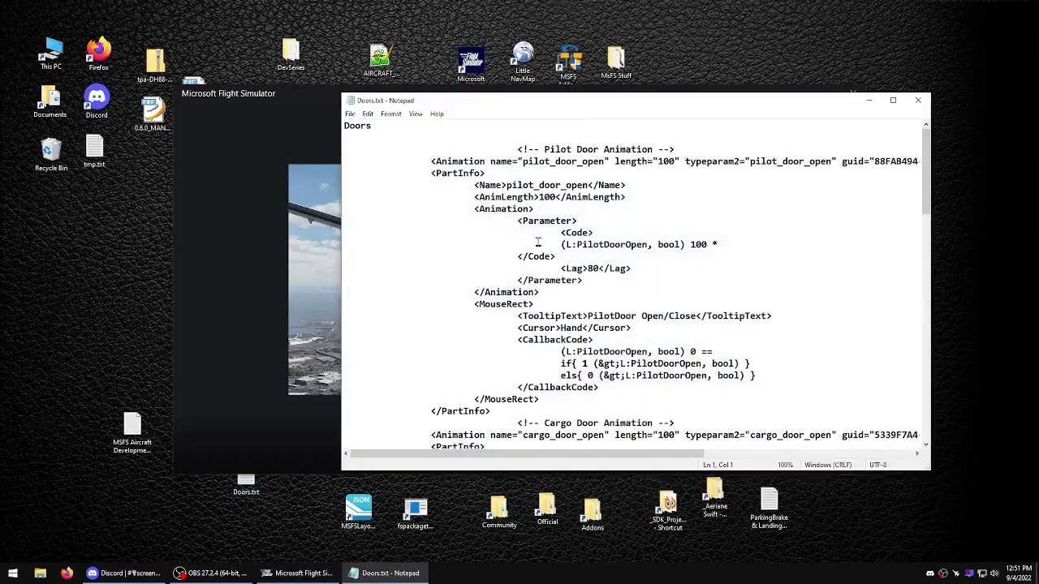
drag(603, 103, 502, 70)
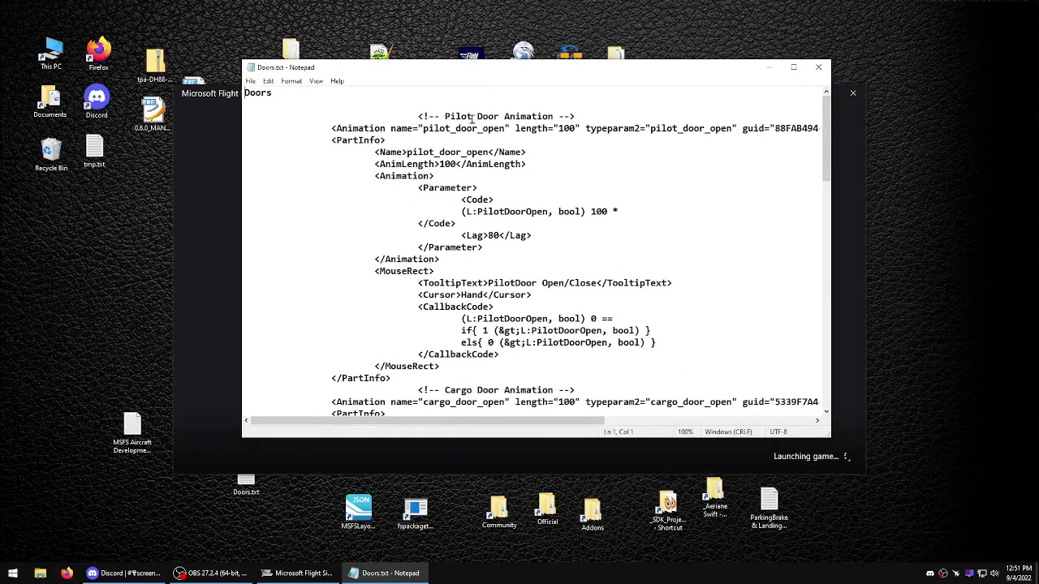
scroll(469, 134, down, 2)
scroll(470, 139, down, 2)
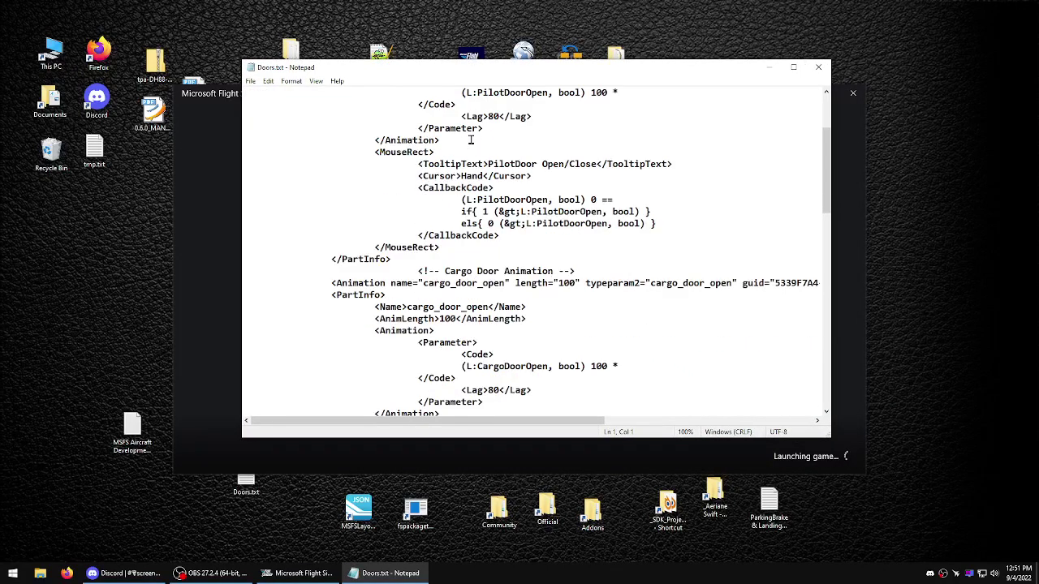
scroll(469, 140, up, 4)
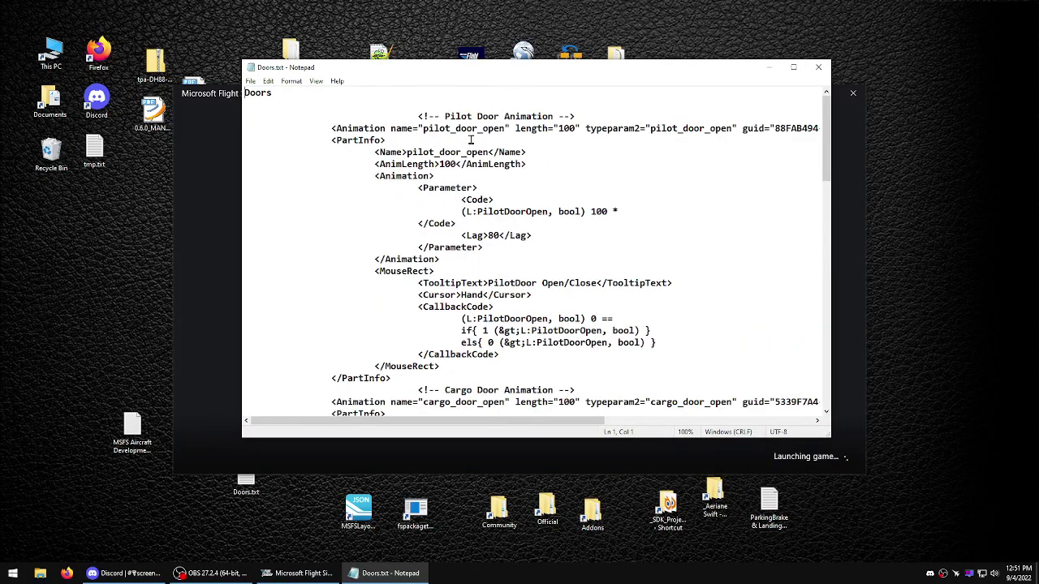
drag(505, 129, 423, 130)
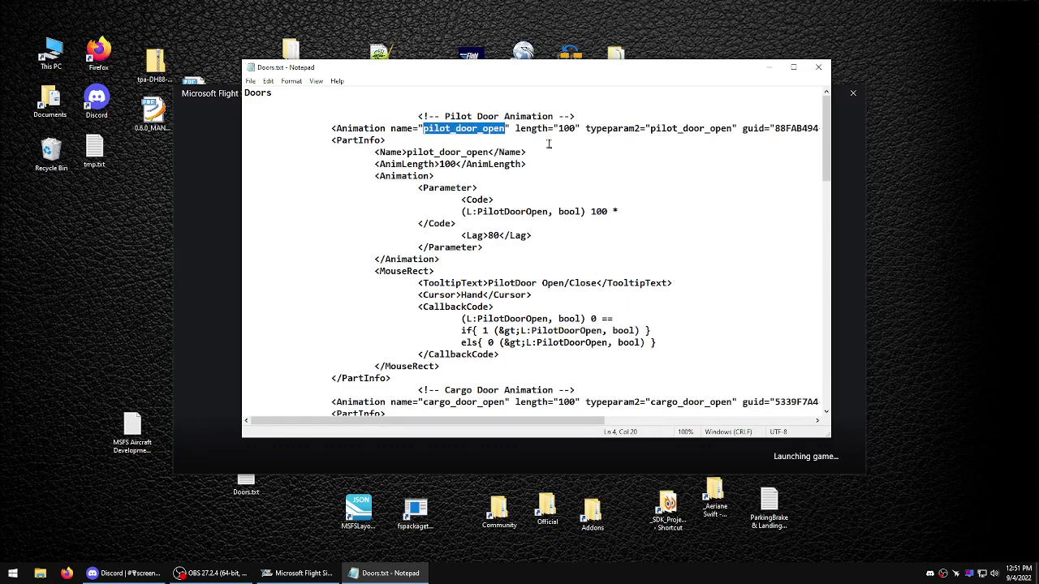
click(817, 67)
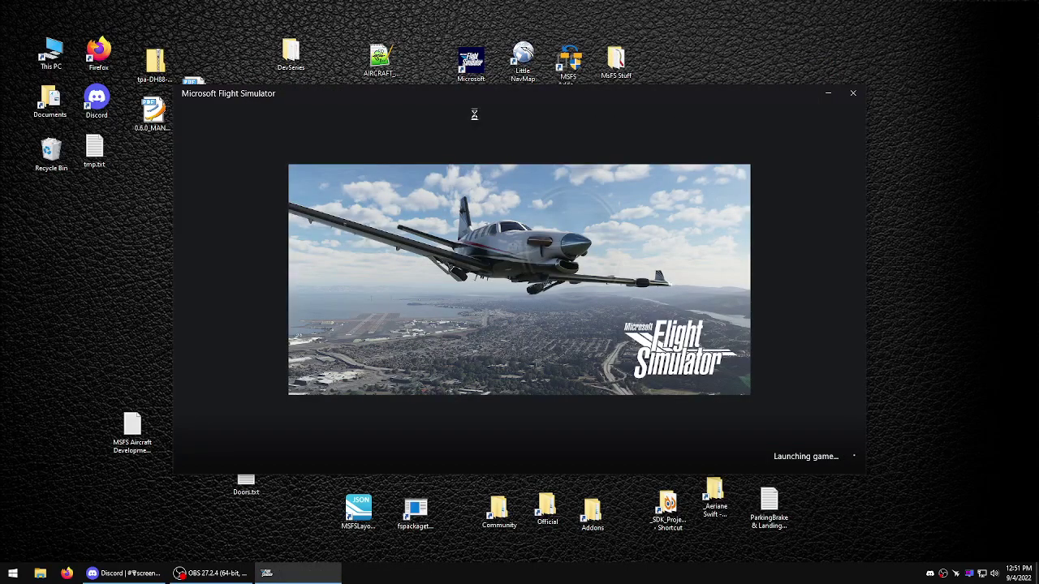